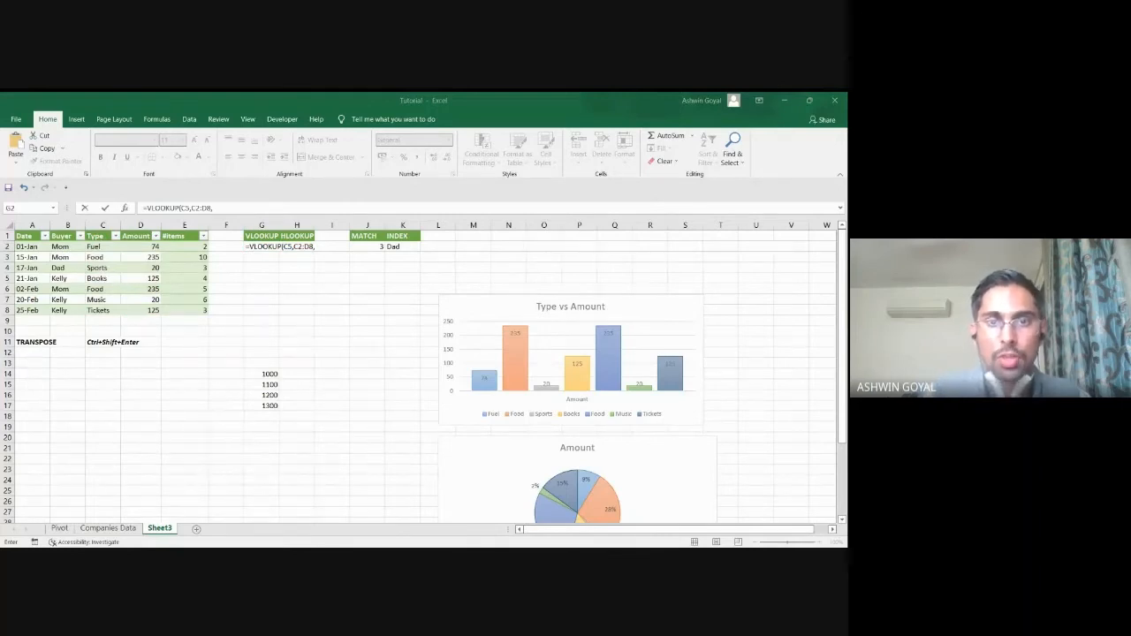
# - Complete the formula in G2 as =VLOOKUP(C5,C2:D8,2) and check it against the Books row's amount
pyautogui.hotkey('alt', 'Tab')
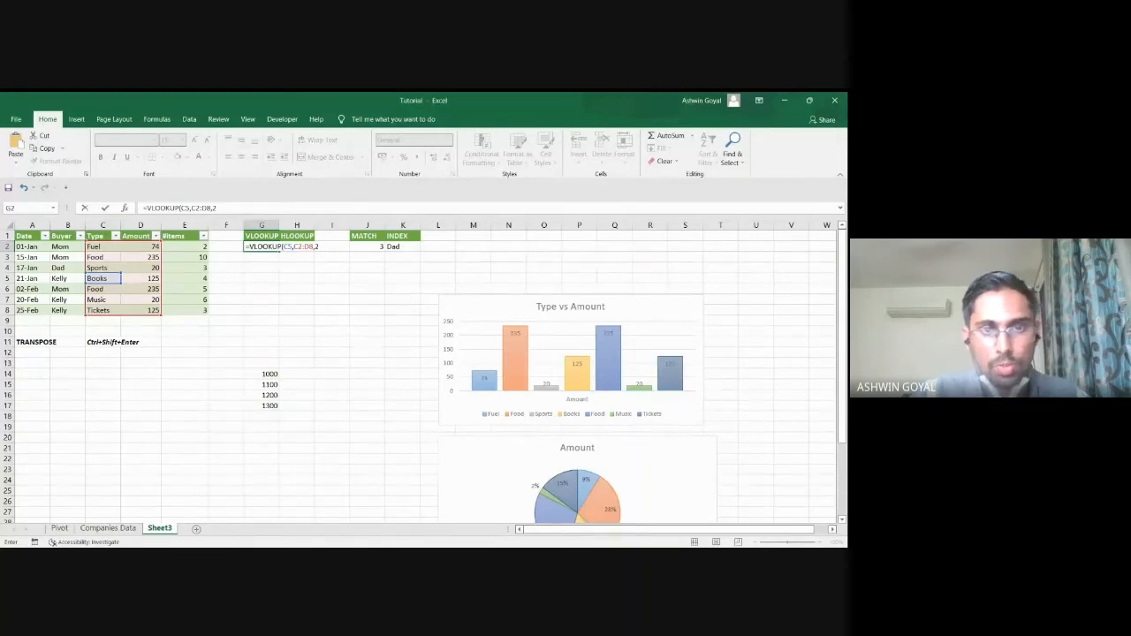
pyautogui.hotkey('alt', 'Tab')
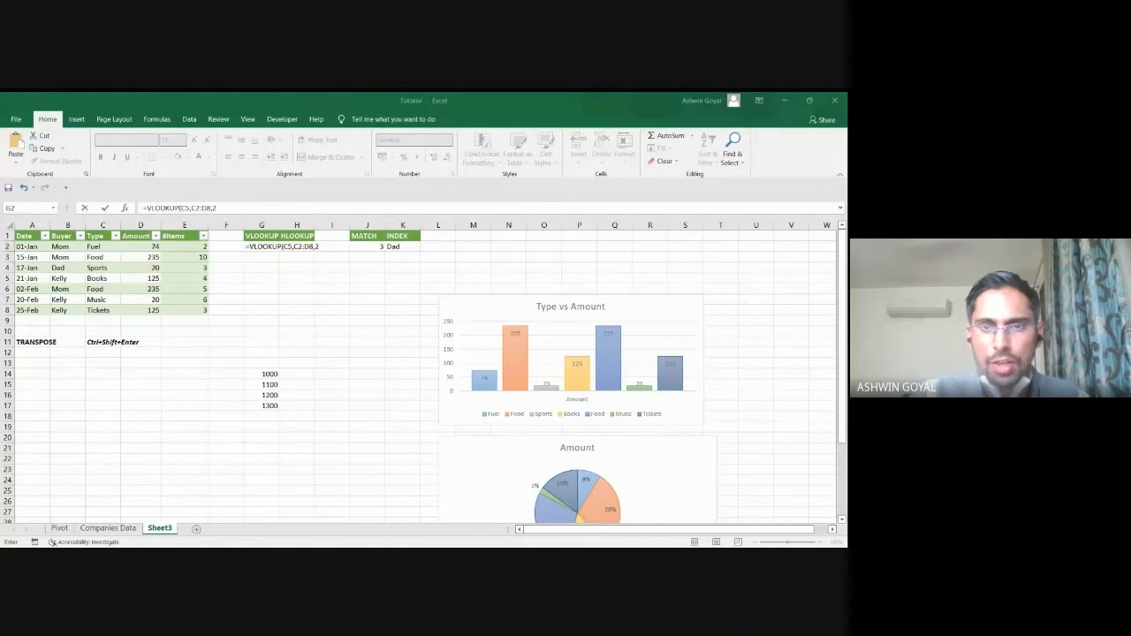
pyautogui.hotkey('alt', 'Tab')
pyautogui.hotkey('alt', 'Tab')
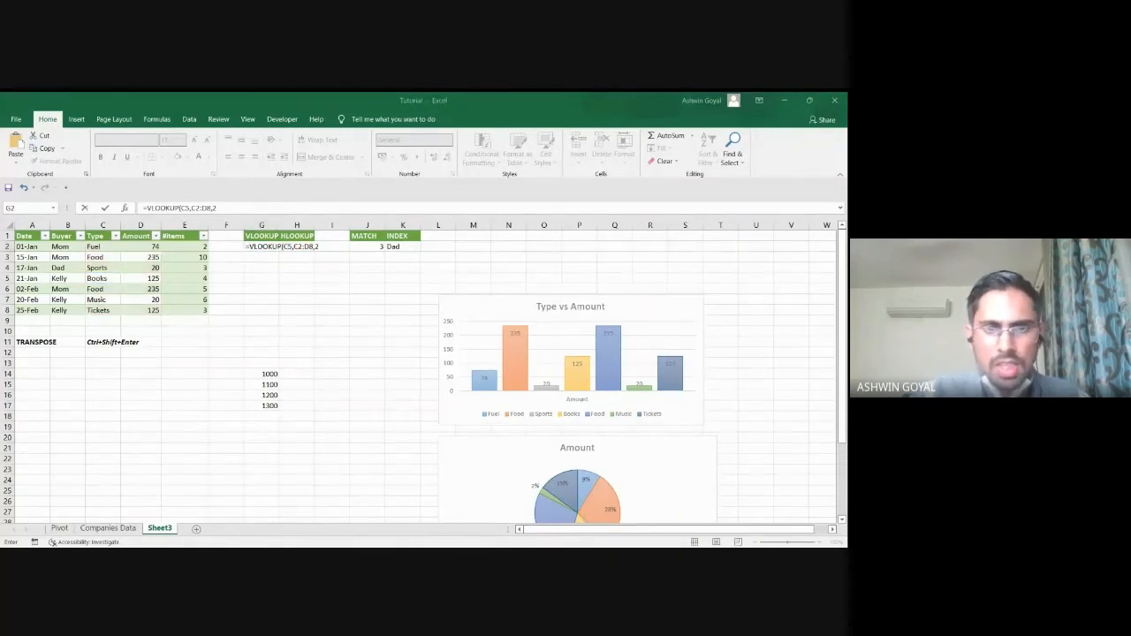
pyautogui.hotkey('alt', 'Tab')
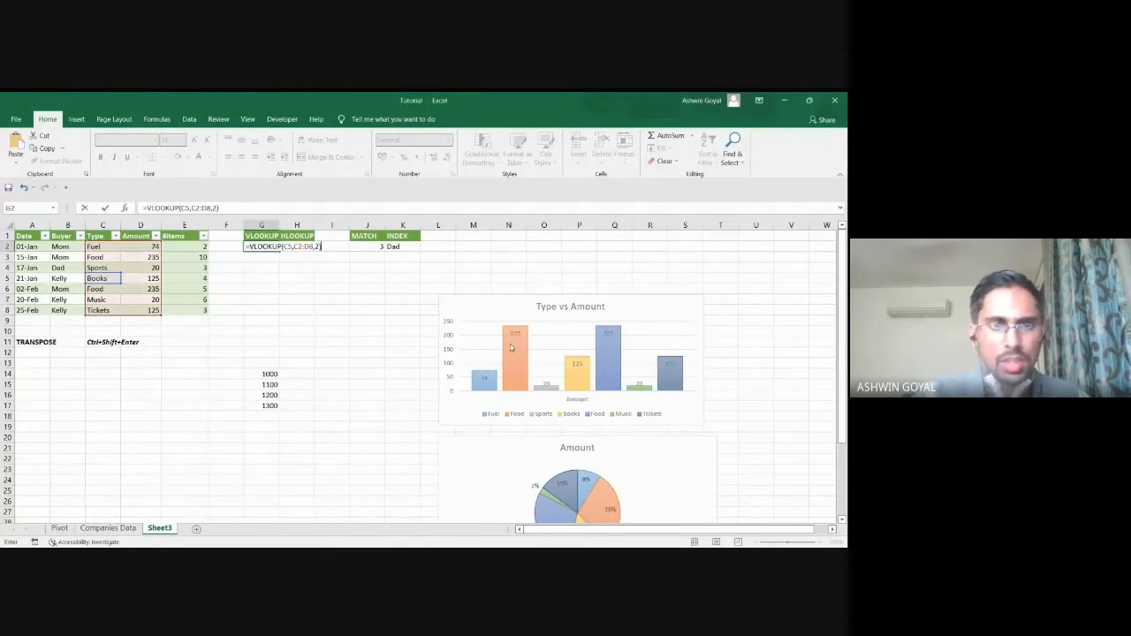
pyautogui.press('Return')
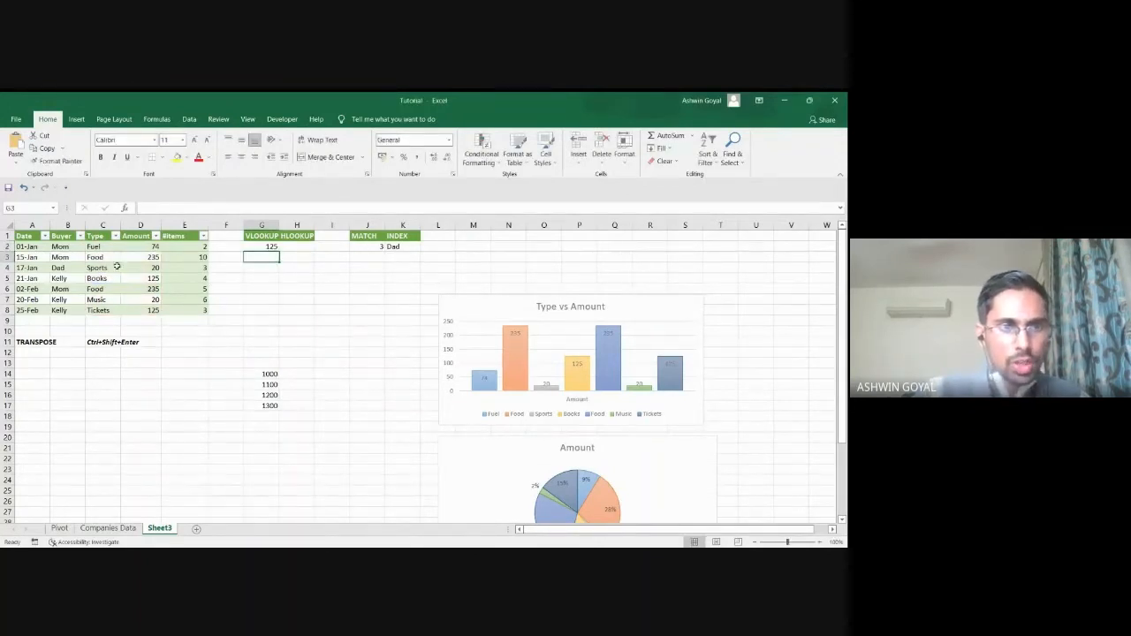
pyautogui.click(103, 279)
pyautogui.click(152, 279)
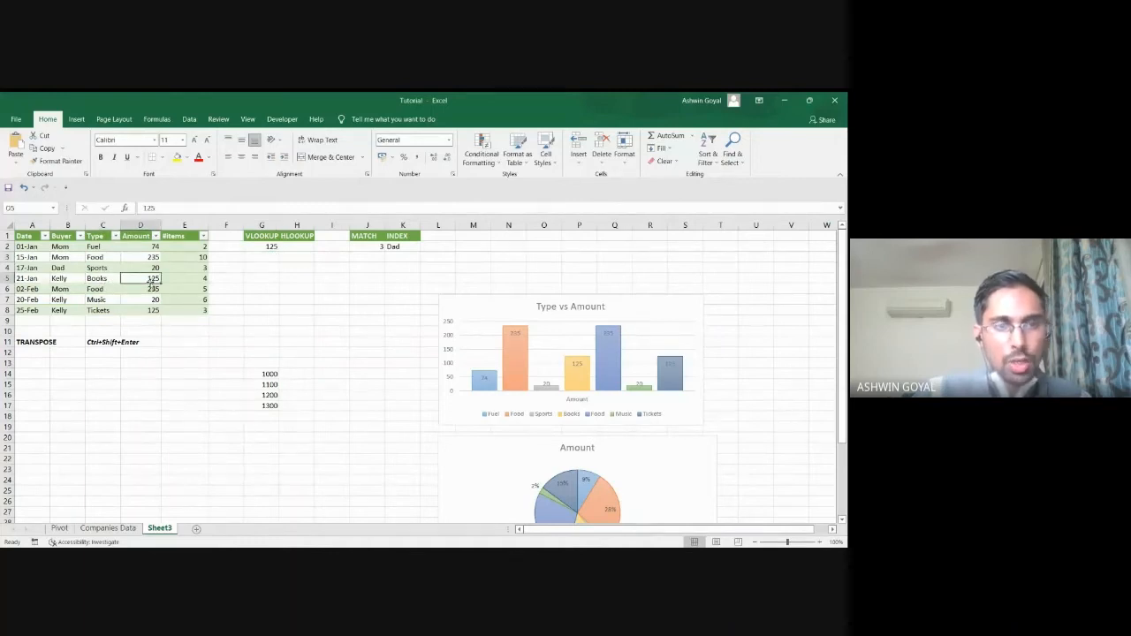
# - Replace the C5 lookup value in G2's VLOOKUP with the text "Books" and review the lookup range C2:D8
pyautogui.click(273, 247)
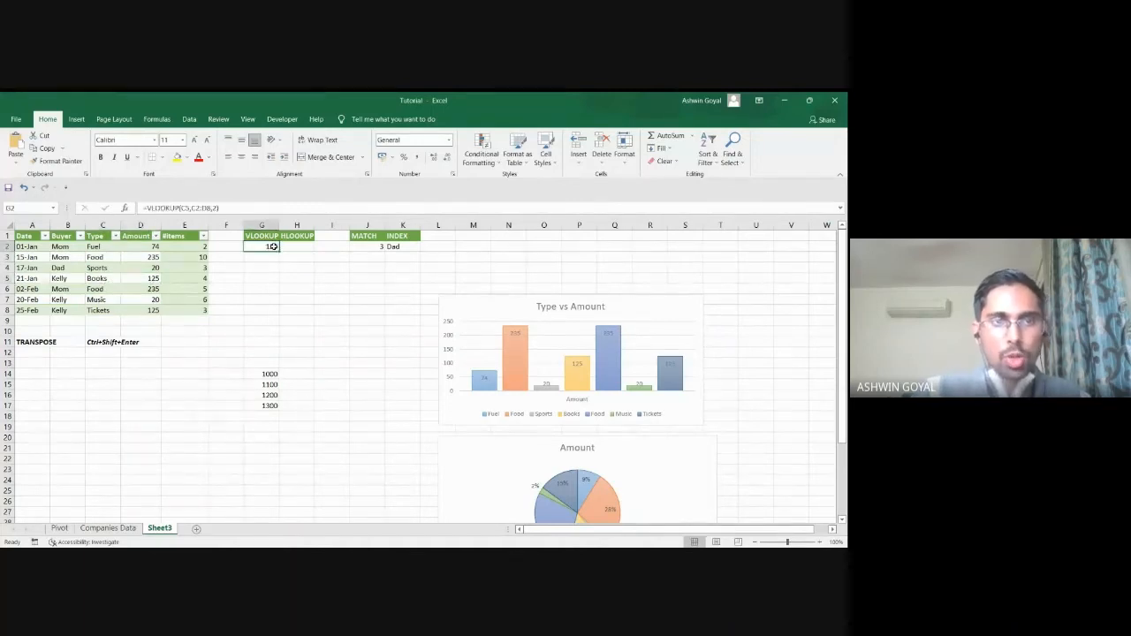
pyautogui.doubleClick(184, 207)
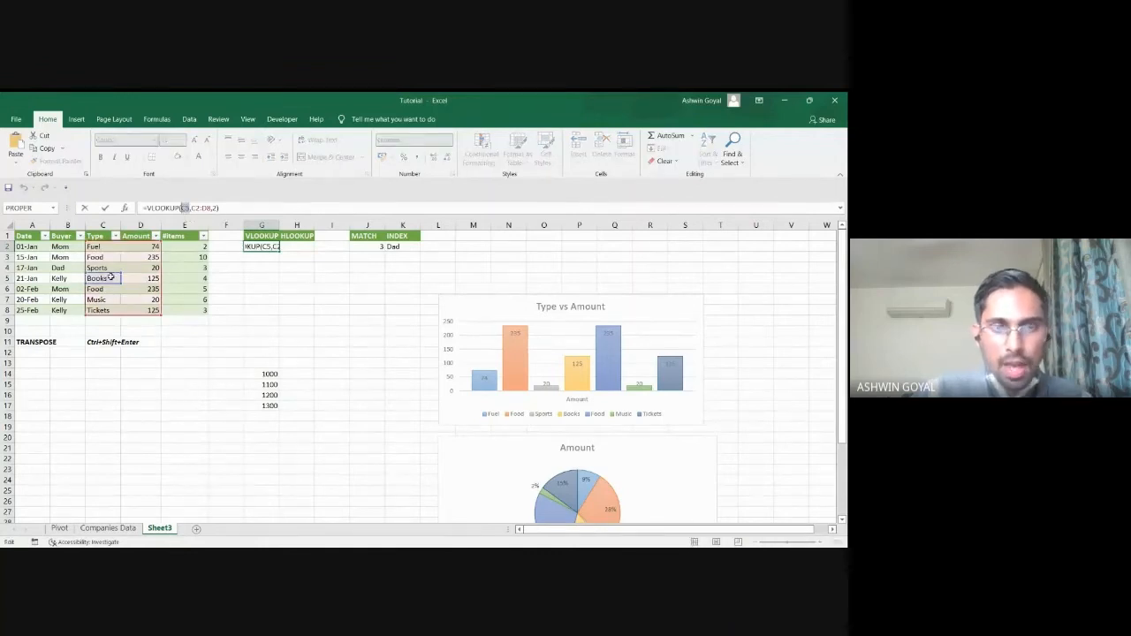
pyautogui.press('BackSpace')
pyautogui.write('"Books')
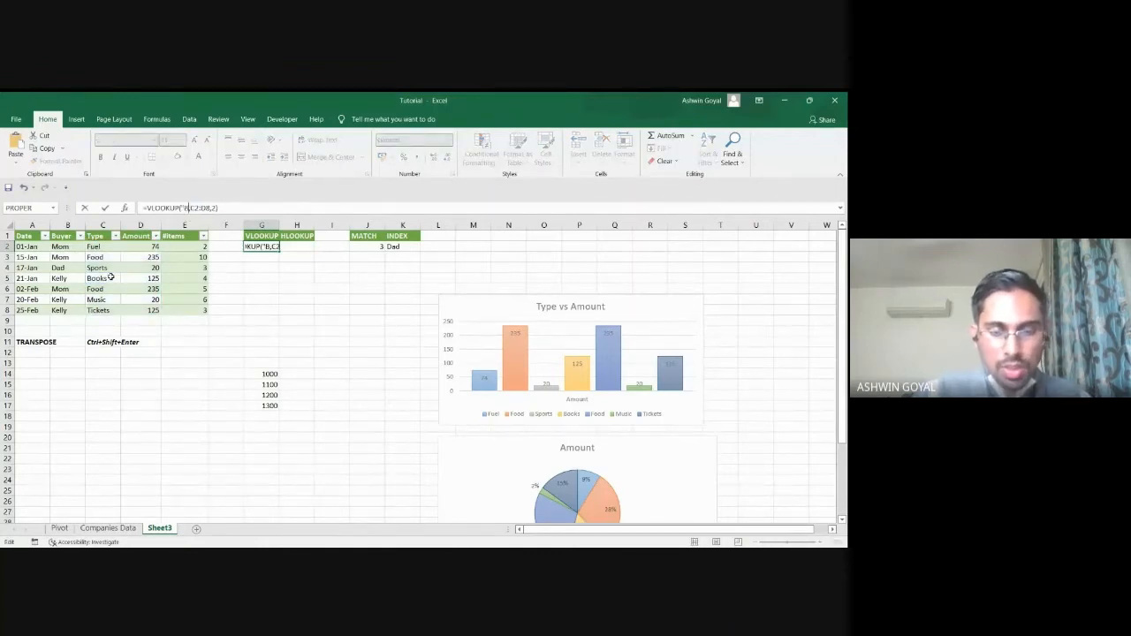
pyautogui.write('"')
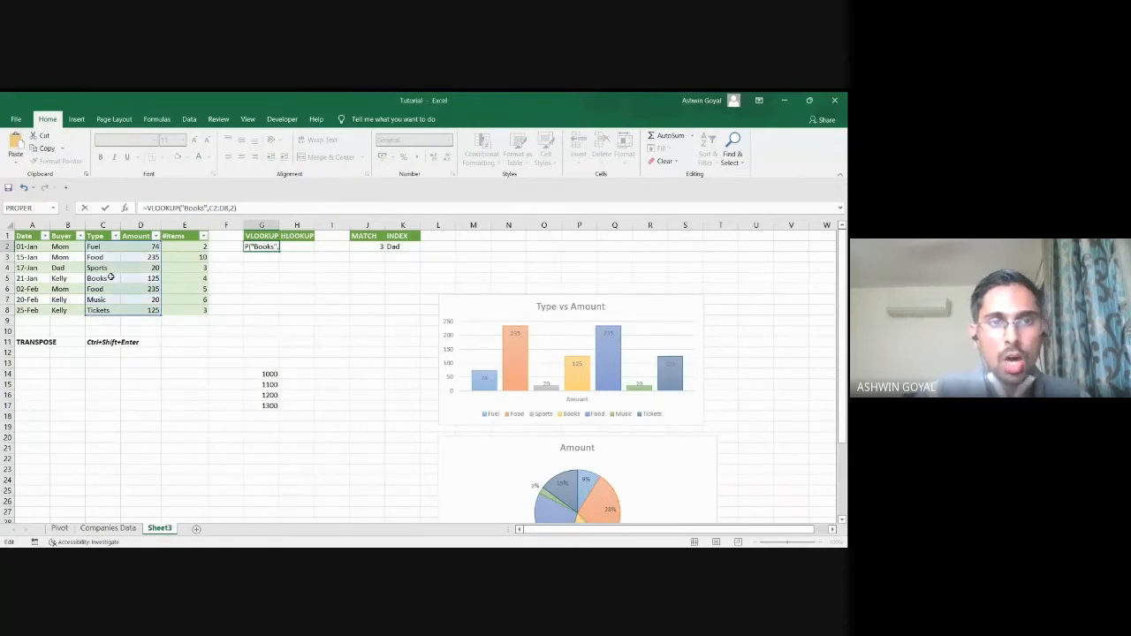
pyautogui.hotkey('ctrl', 'Return')
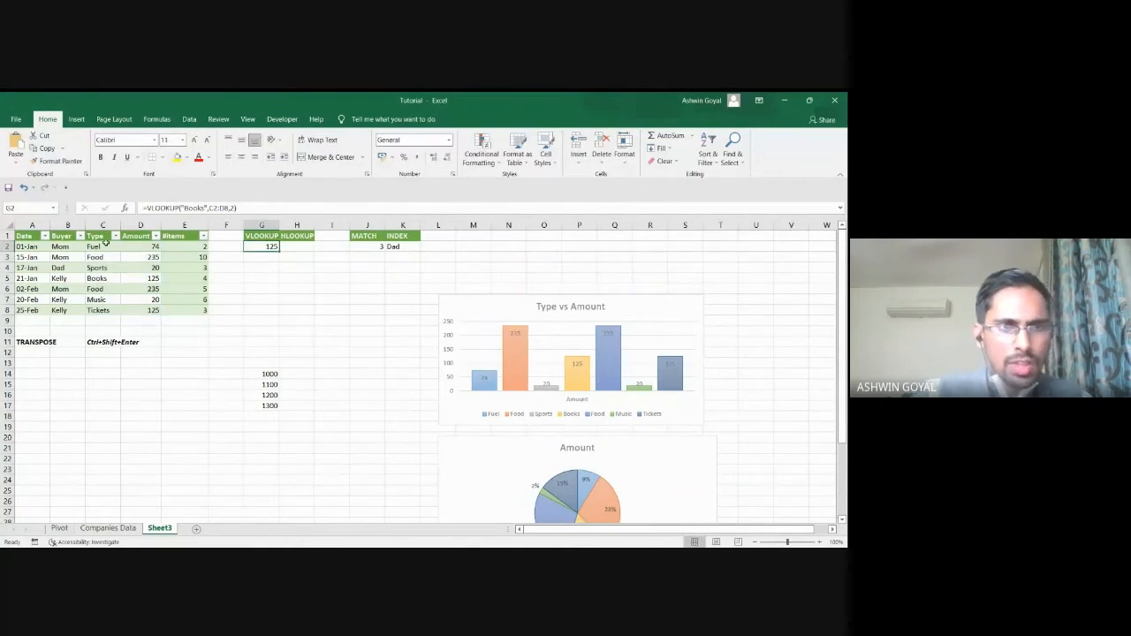
pyautogui.moveTo(106, 242); pyautogui.dragTo(151, 310)
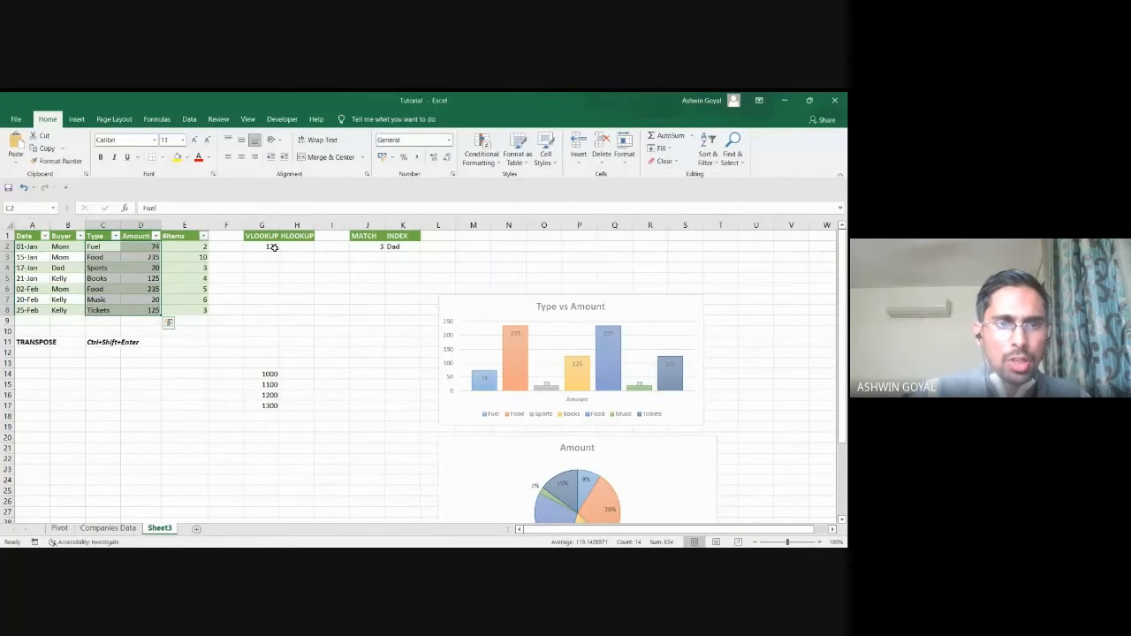
pyautogui.click(274, 247)
# - On the Companies Data sheet, widen column P slightly and fit the Description column to its contents
pyautogui.click(99, 528)
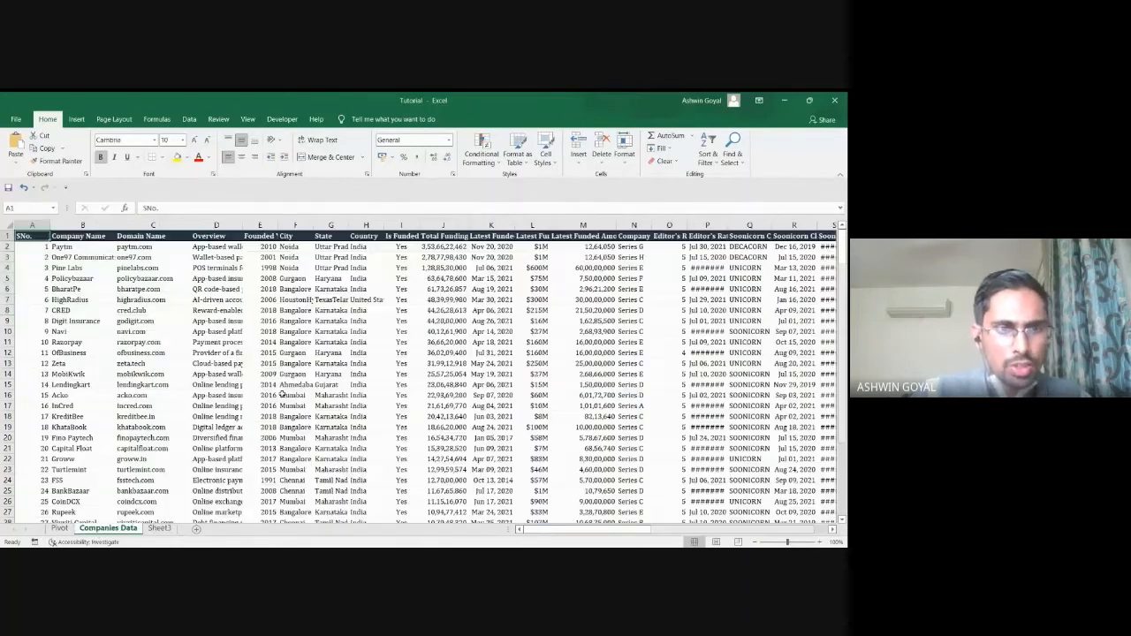
pyautogui.click(81, 247)
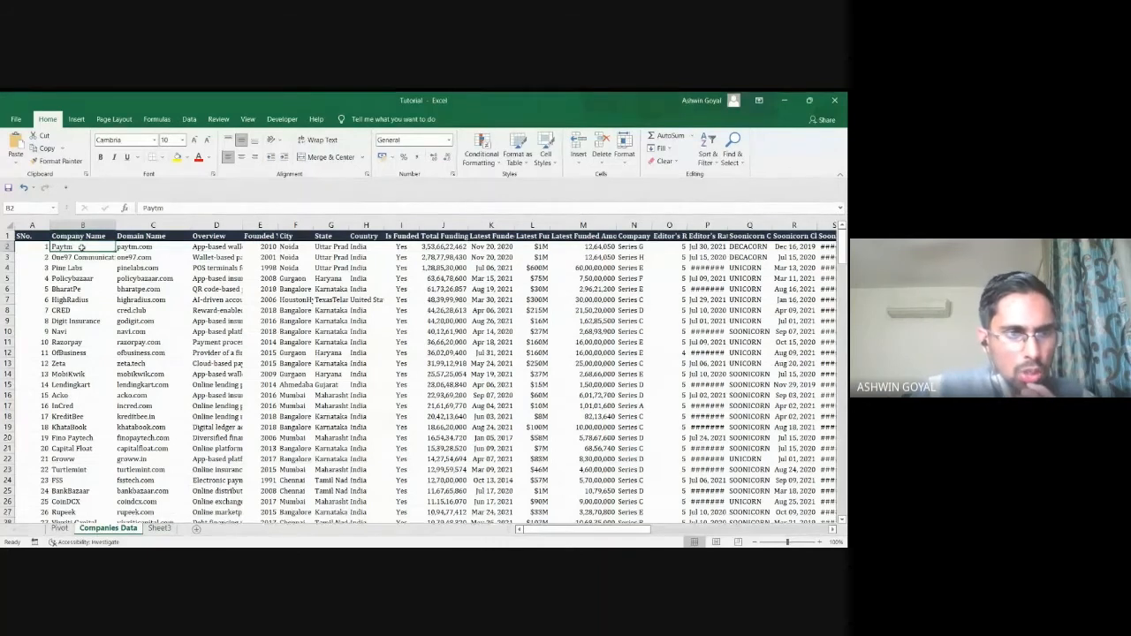
pyautogui.moveTo(640, 531); pyautogui.dragTo(699, 534)
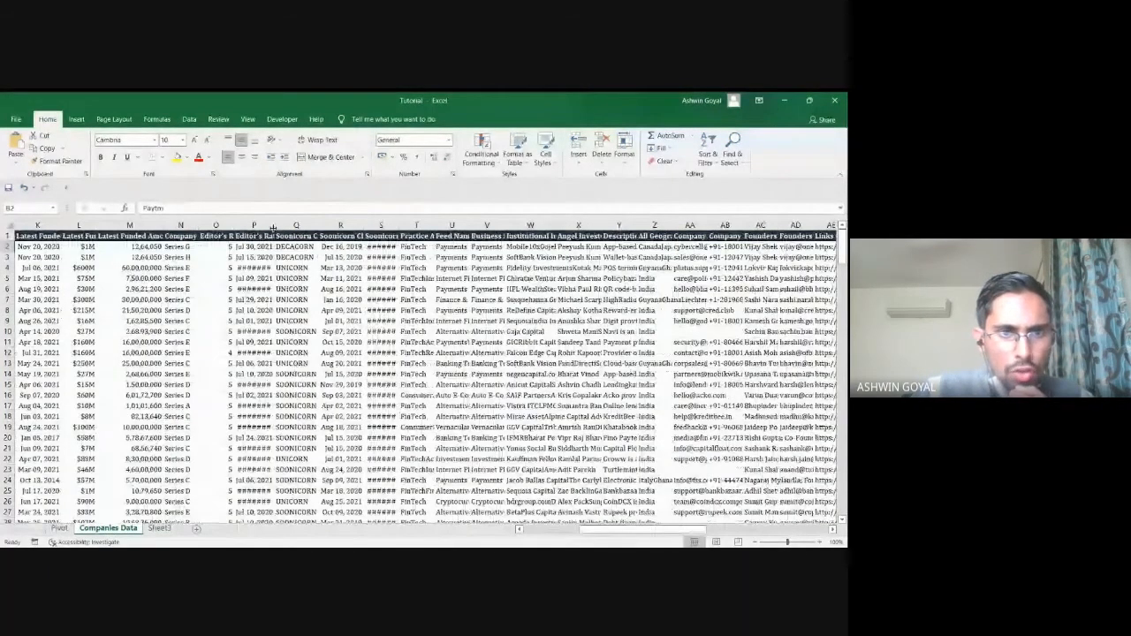
pyautogui.moveTo(274, 227); pyautogui.dragTo(288, 227)
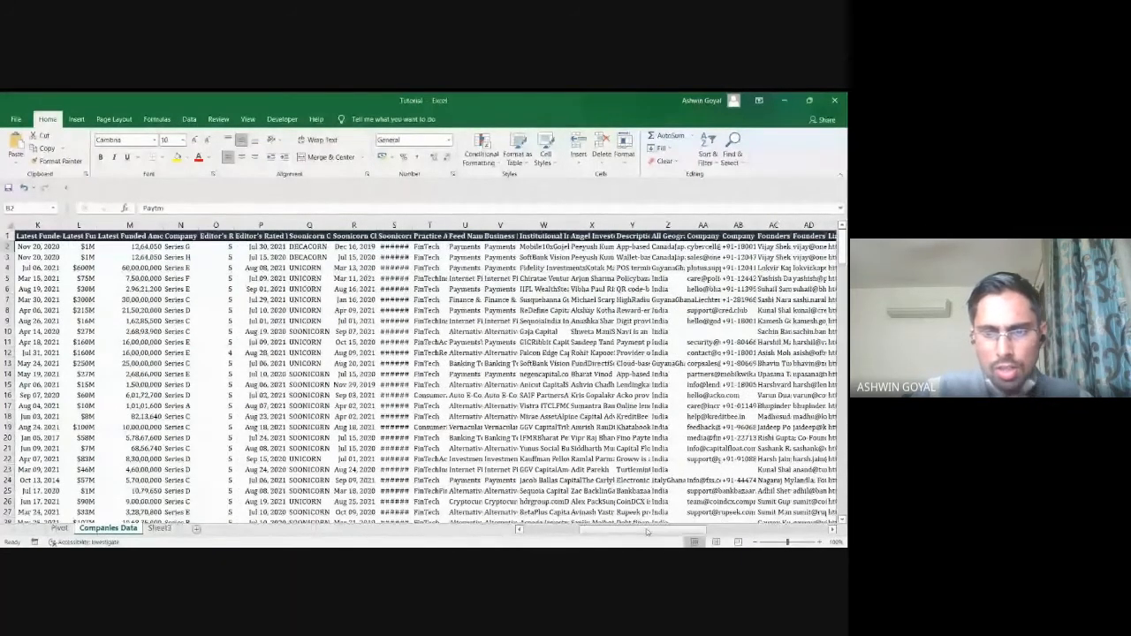
pyautogui.doubleClick(650, 225)
pyautogui.click(662, 247)
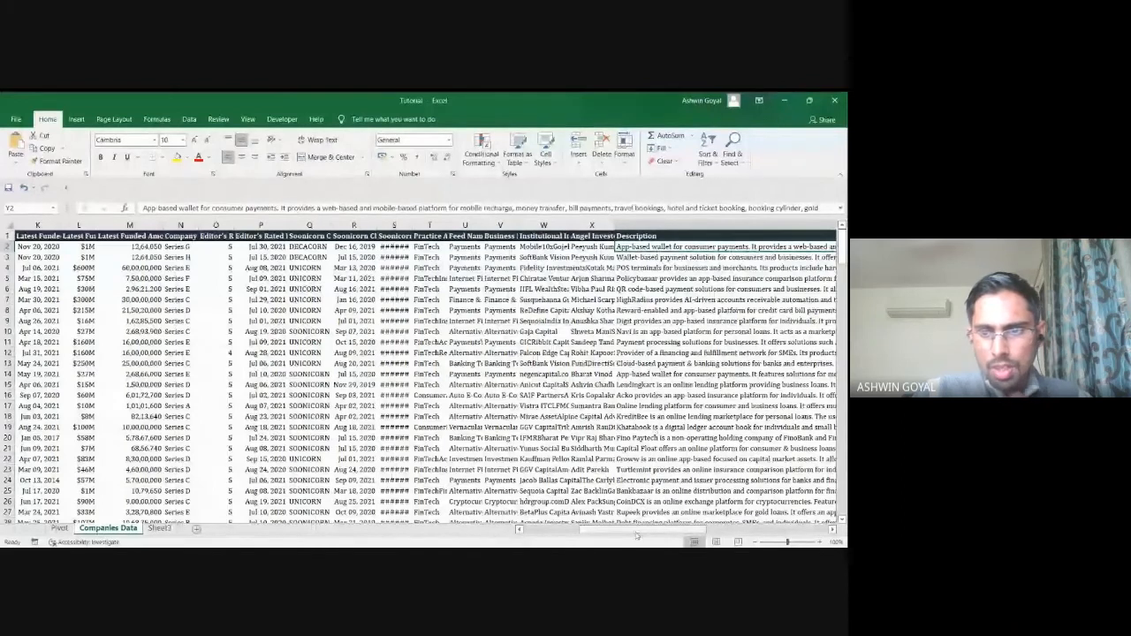
pyautogui.moveTo(635, 535)
pyautogui.mouseDown()
pyautogui.moveTo(726, 531)
pyautogui.moveTo(639, 541)
pyautogui.mouseUp()
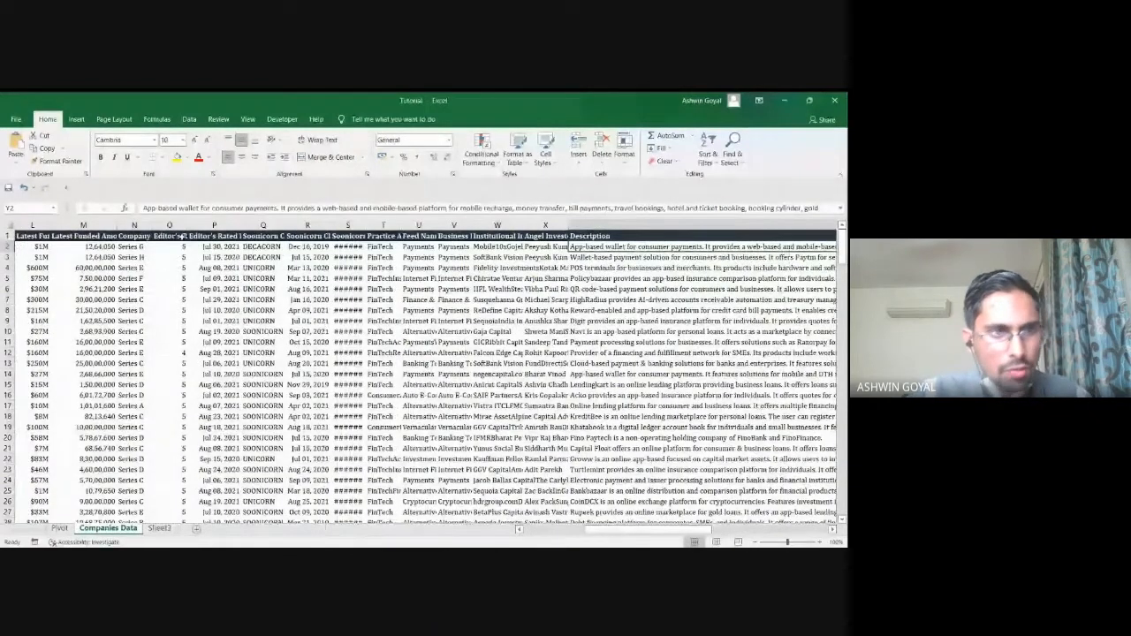
# - Widen the Latest Funded Amount (USD) column so more of its header fits
pyautogui.click(88, 236)
pyautogui.moveTo(122, 221); pyautogui.dragTo(139, 225)
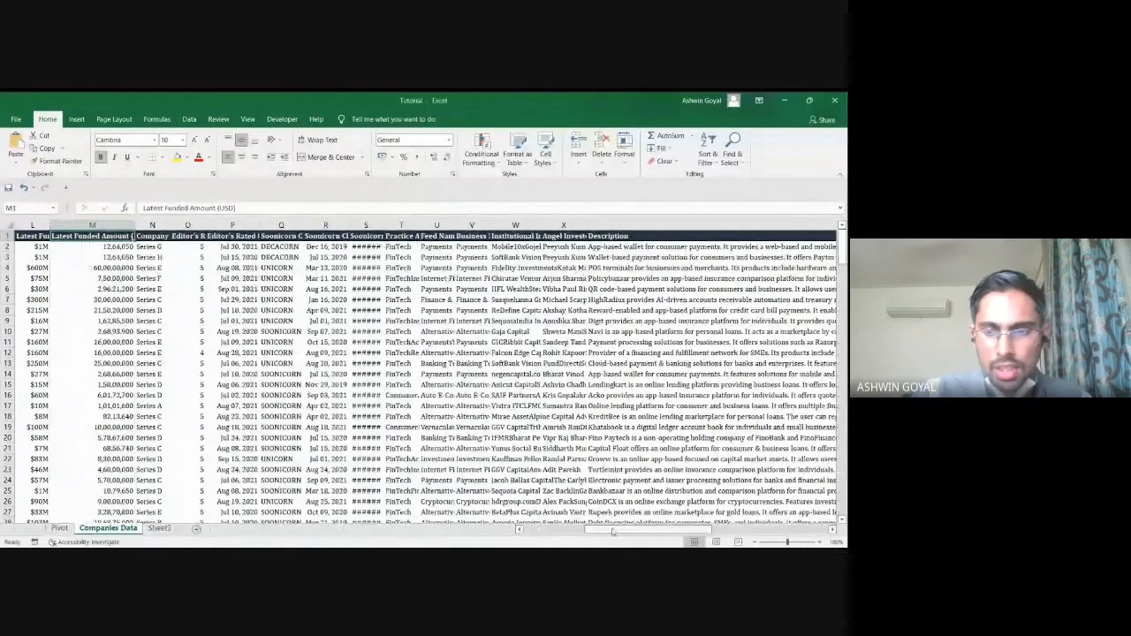
pyautogui.moveTo(610, 530); pyautogui.dragTo(561, 530)
# - Examine the company names in the Companies Data list down to the last entry and return to the first rows
pyautogui.click(75, 311)
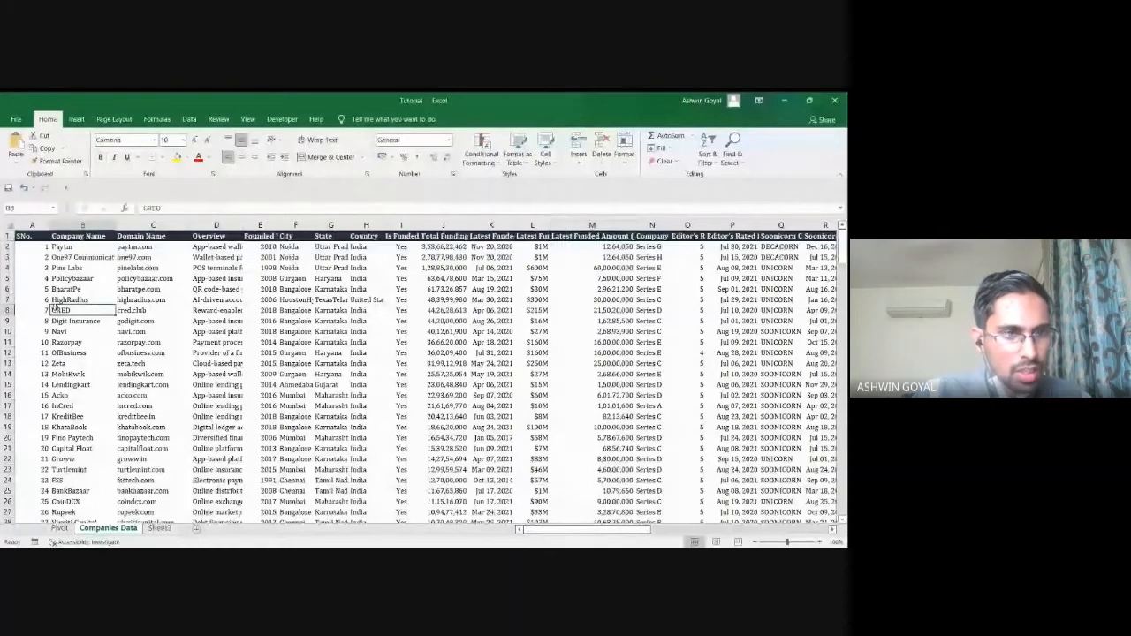
pyautogui.scroll(-20, 75, 310)
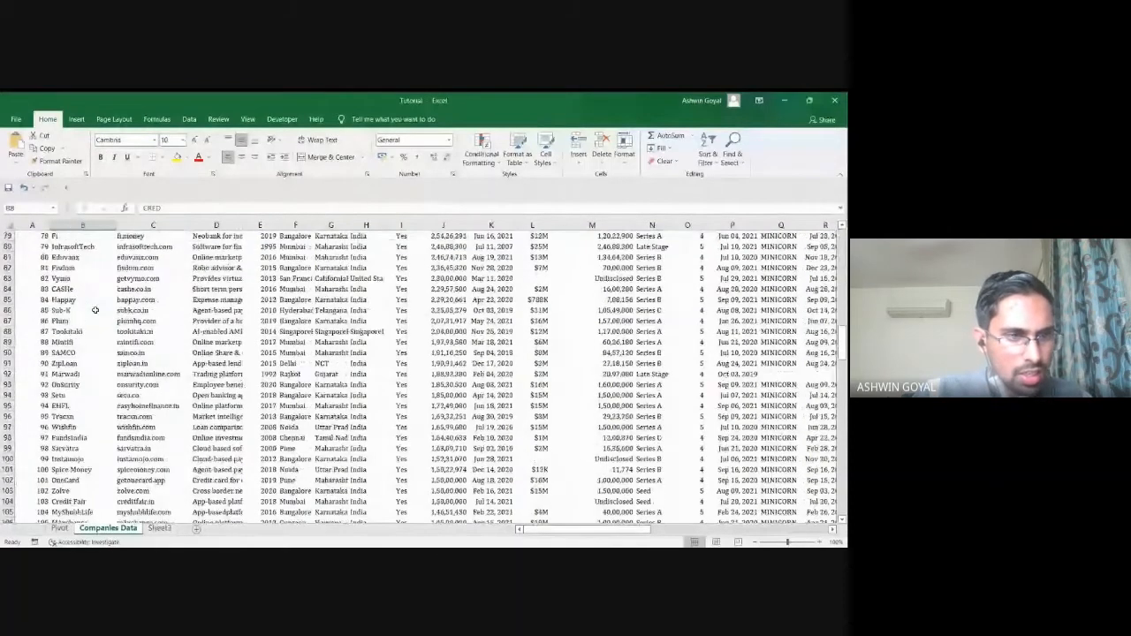
pyautogui.scroll(-3, 95, 310)
pyautogui.click(79, 301)
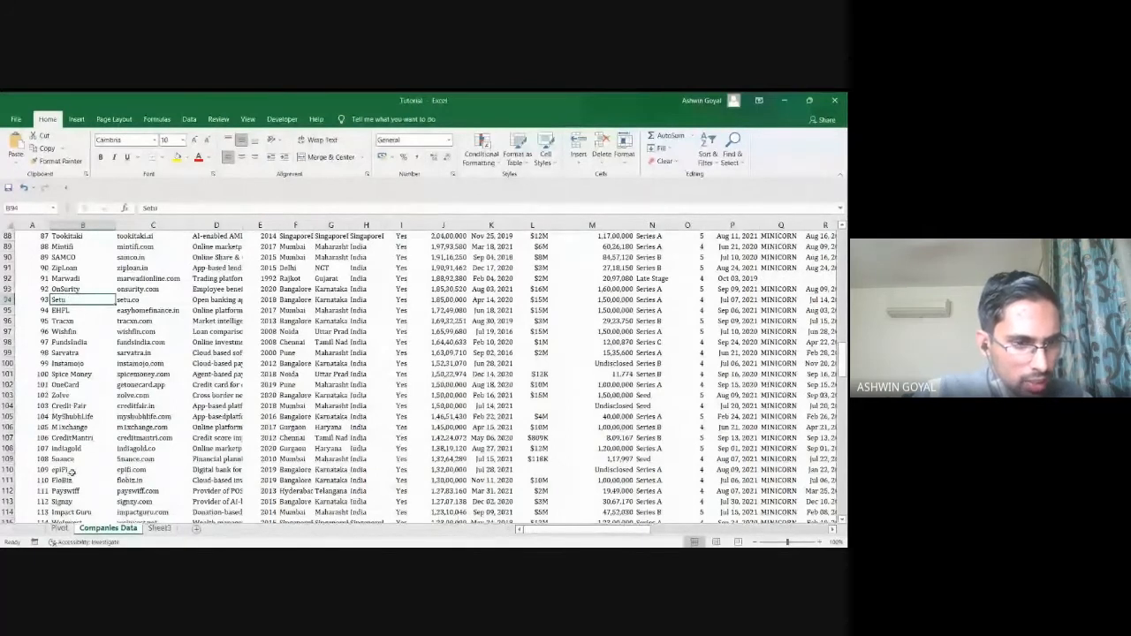
pyautogui.scroll(-4, 73, 472)
pyautogui.scroll(-2, 70, 471)
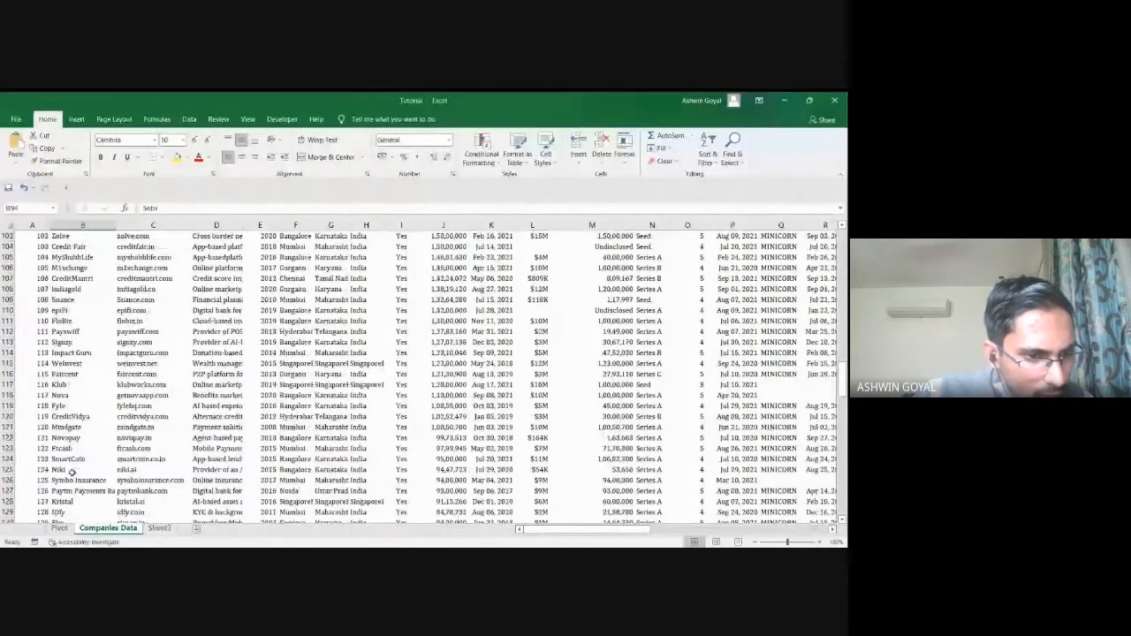
pyautogui.scroll(-1, 72, 471)
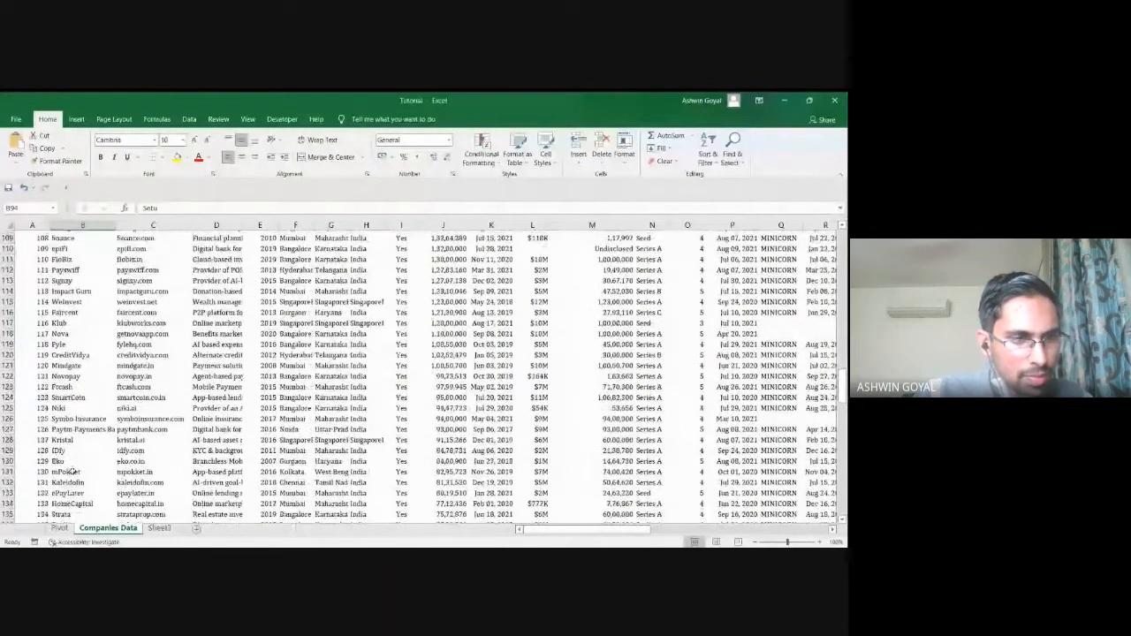
pyautogui.click(84, 448)
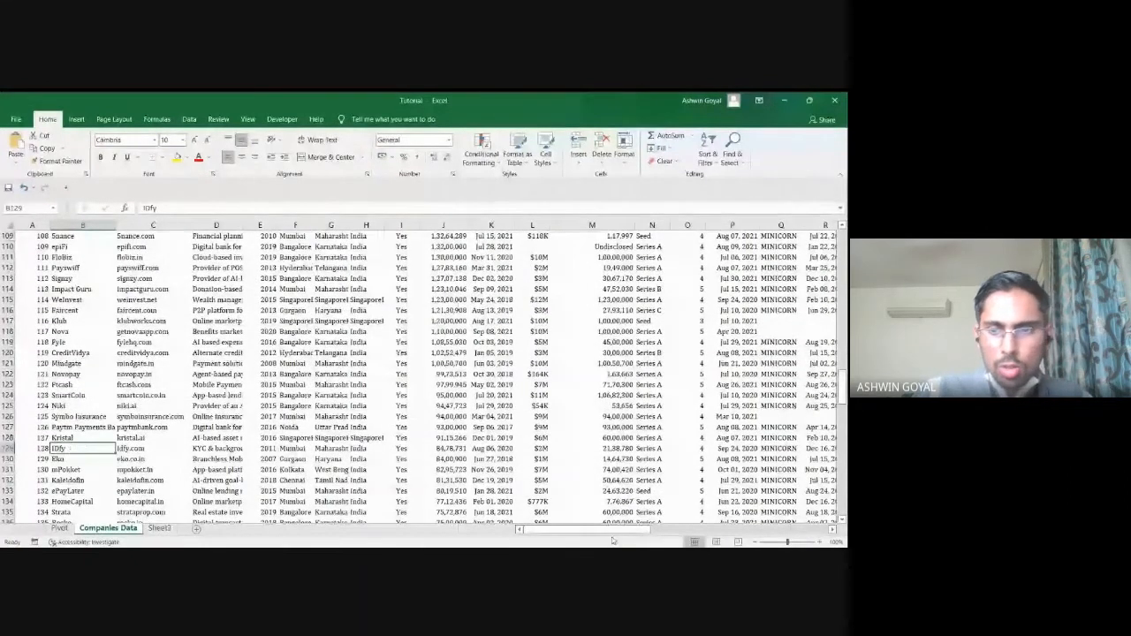
pyautogui.scroll(17, 497, 360)
pyautogui.scroll(-20, 68, 425)
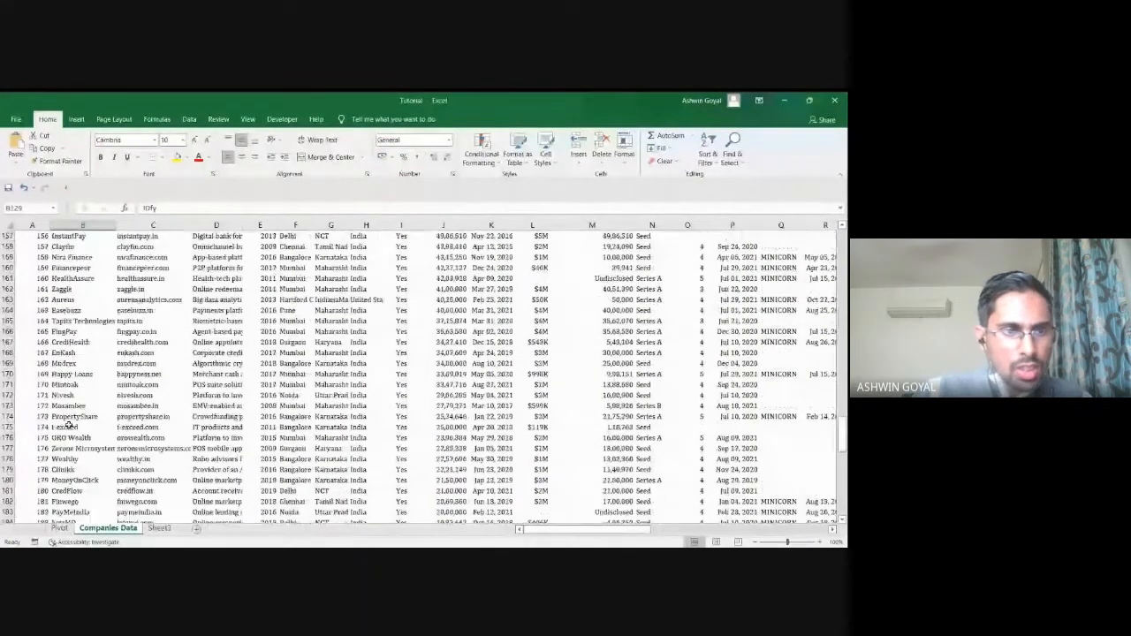
pyautogui.scroll(4, 68, 425)
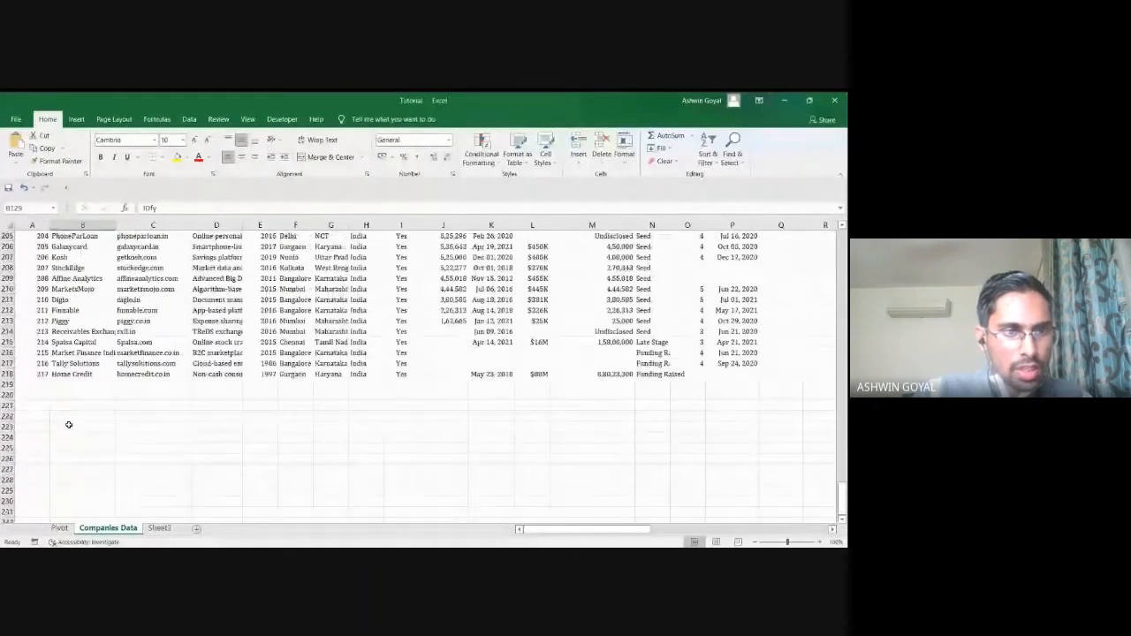
pyautogui.moveTo(842, 509); pyautogui.dragTo(842, 234)
# - Select the range B1:L18, from the Company Name column through the Latest Funded Amount column
pyautogui.click(542, 237)
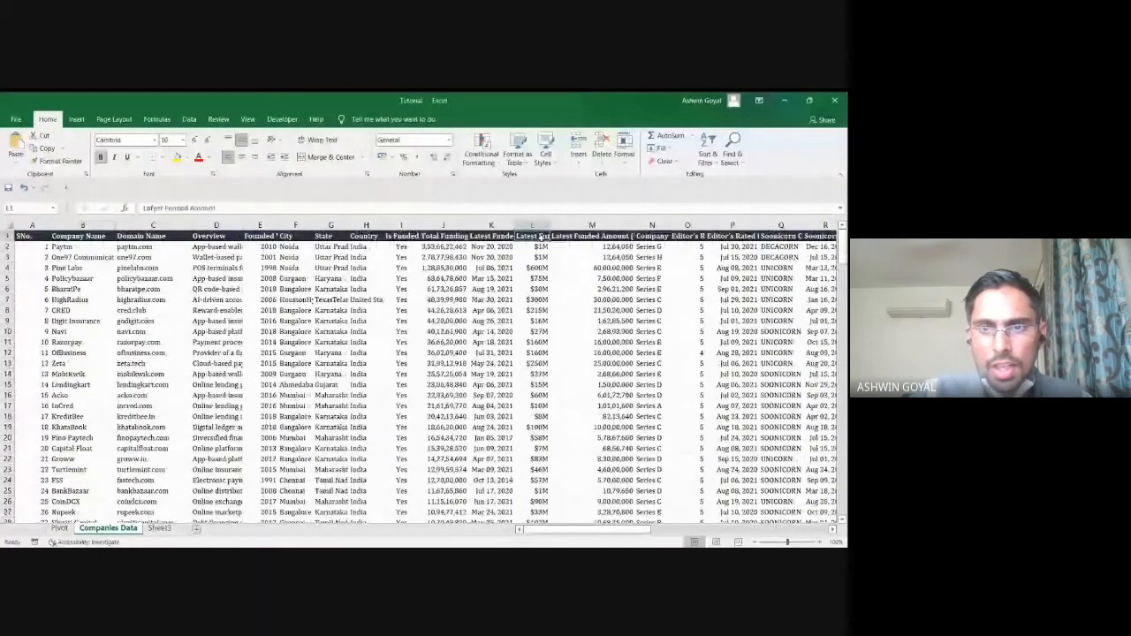
pyautogui.moveTo(81, 236); pyautogui.dragTo(530, 237)
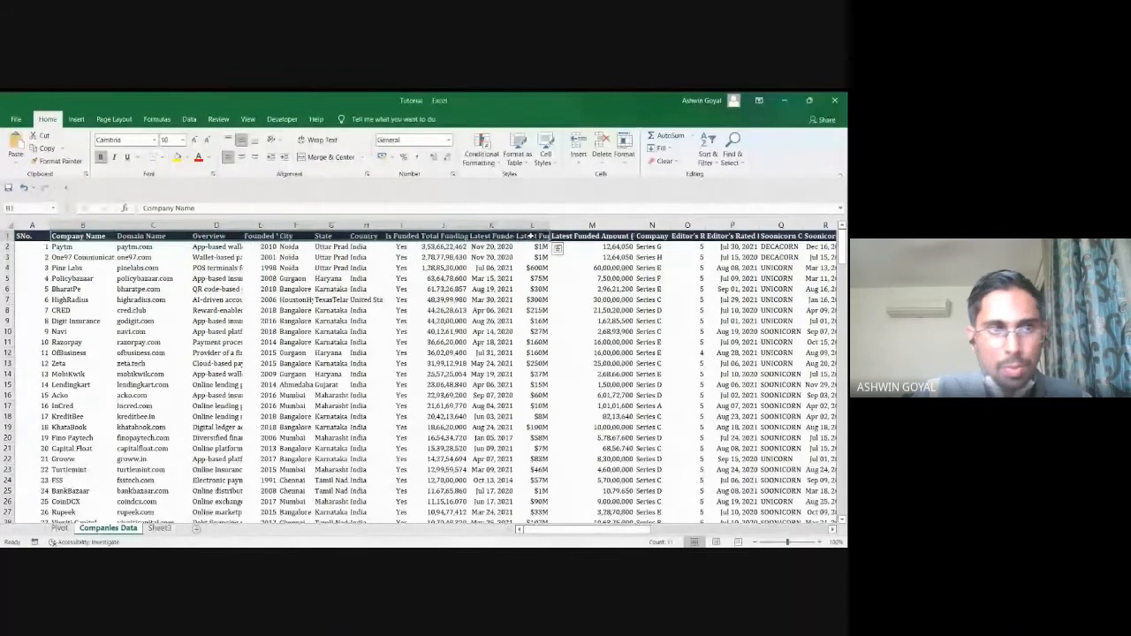
pyautogui.click(532, 237)
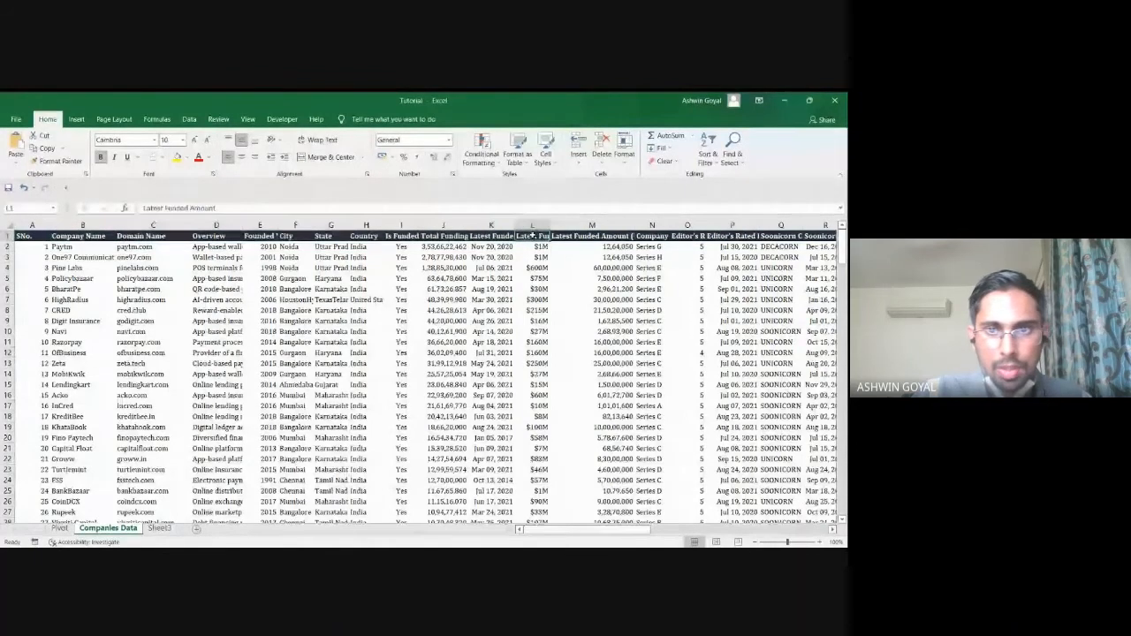
pyautogui.click(88, 237)
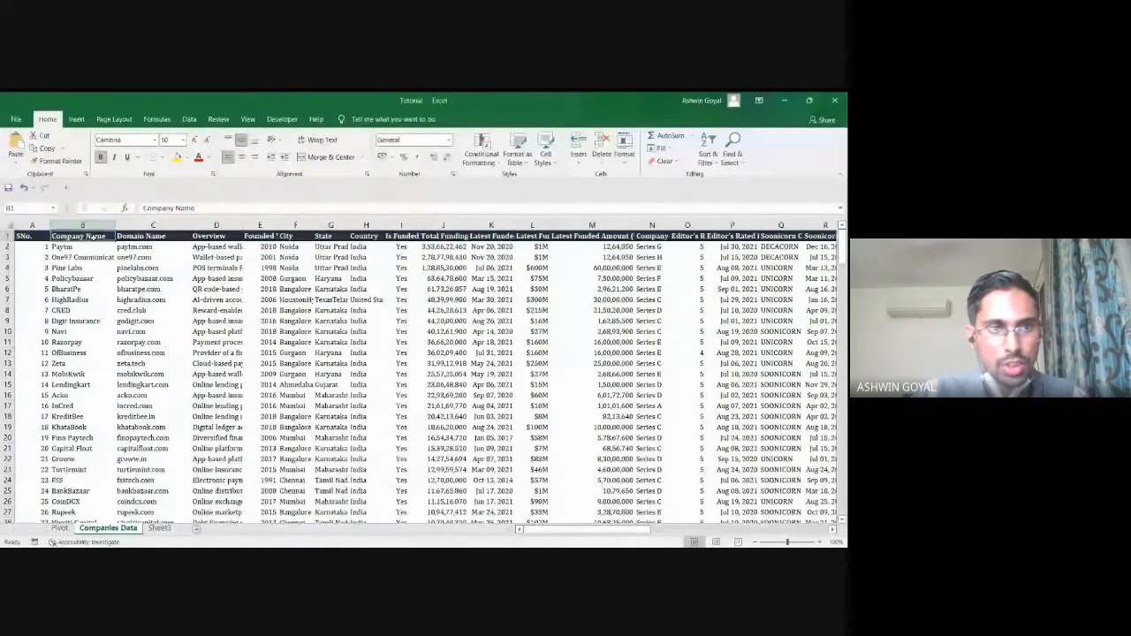
pyautogui.moveTo(88, 242); pyautogui.dragTo(517, 416)
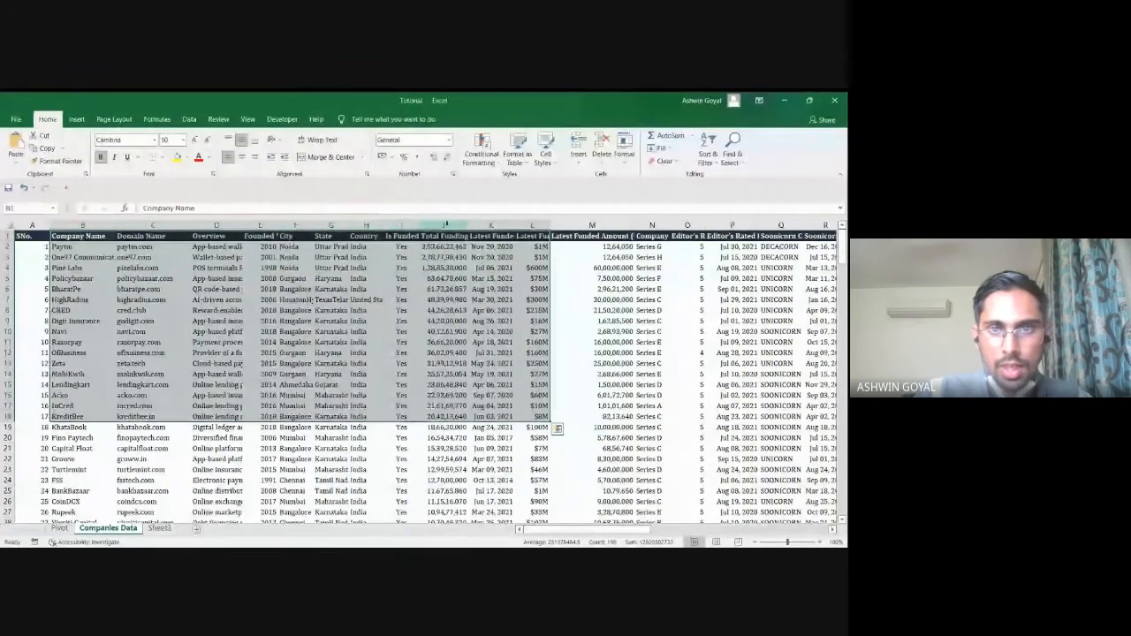
# - Widen the Latest Funded Amount column (L) moderately to show more of its header
pyautogui.moveTo(550, 226); pyautogui.dragTo(572, 226)
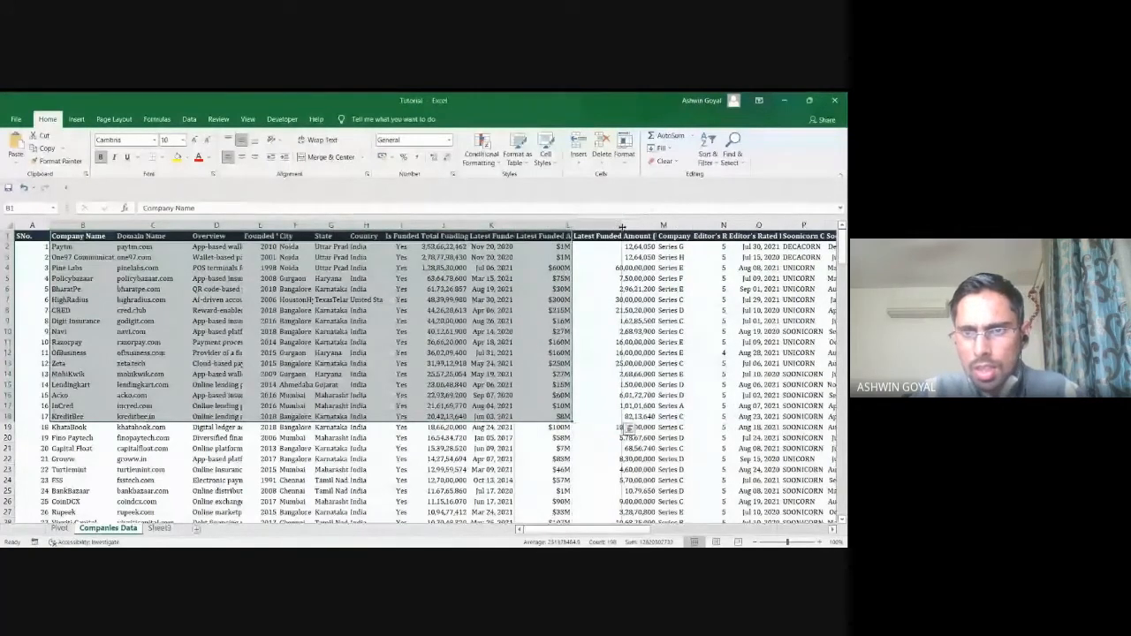
pyautogui.doubleClick(572, 226)
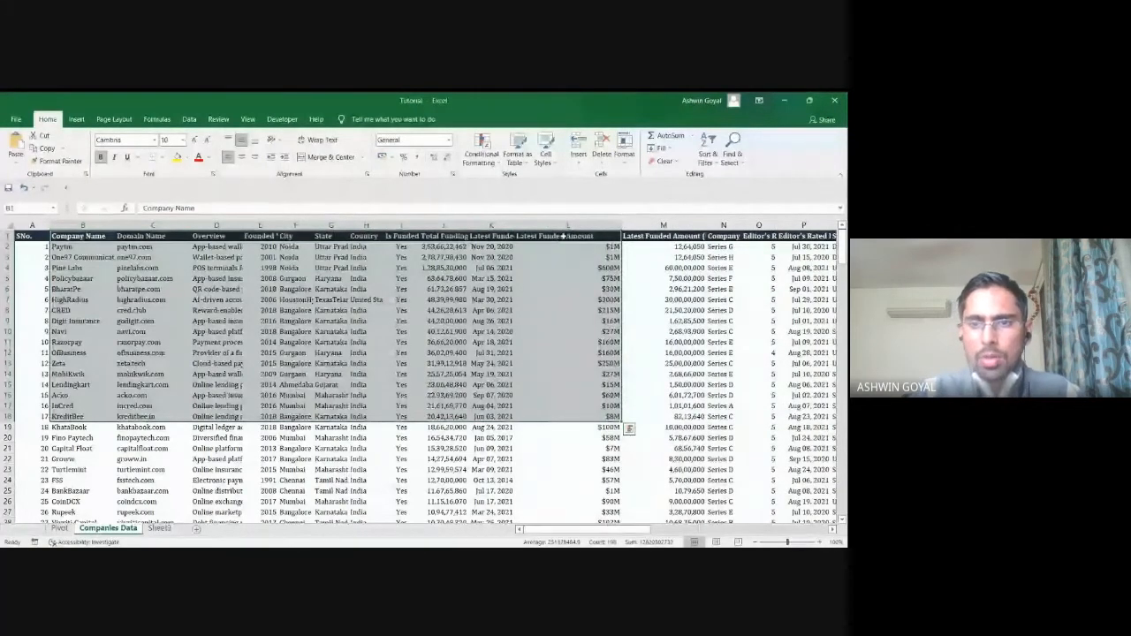
pyautogui.moveTo(621, 227); pyautogui.dragTo(578, 228)
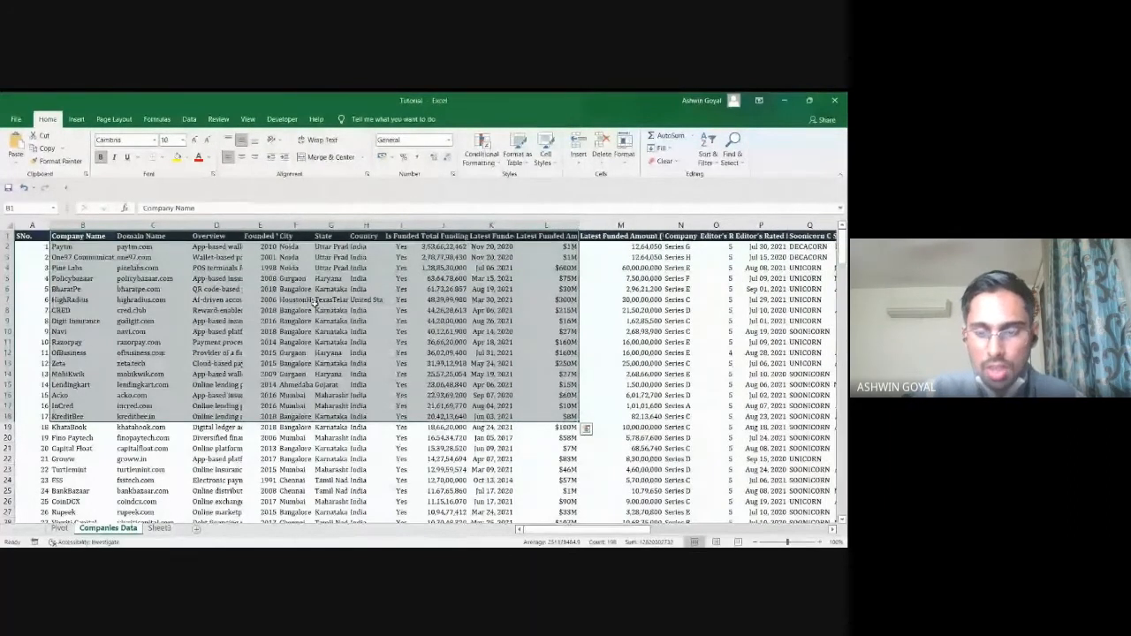
# - Extend the selection from the Company Name header through column L down to the last company, covering B1:L218
pyautogui.hotkey('ctrl', 'shift', 'Down')
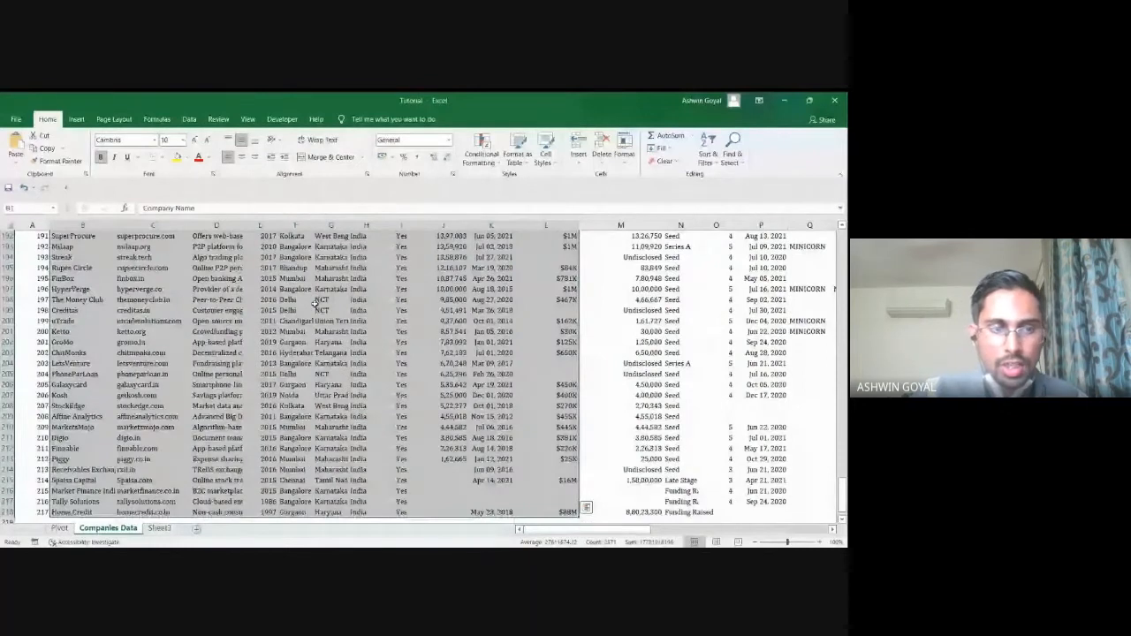
pyautogui.scroll(-3, 127, 394)
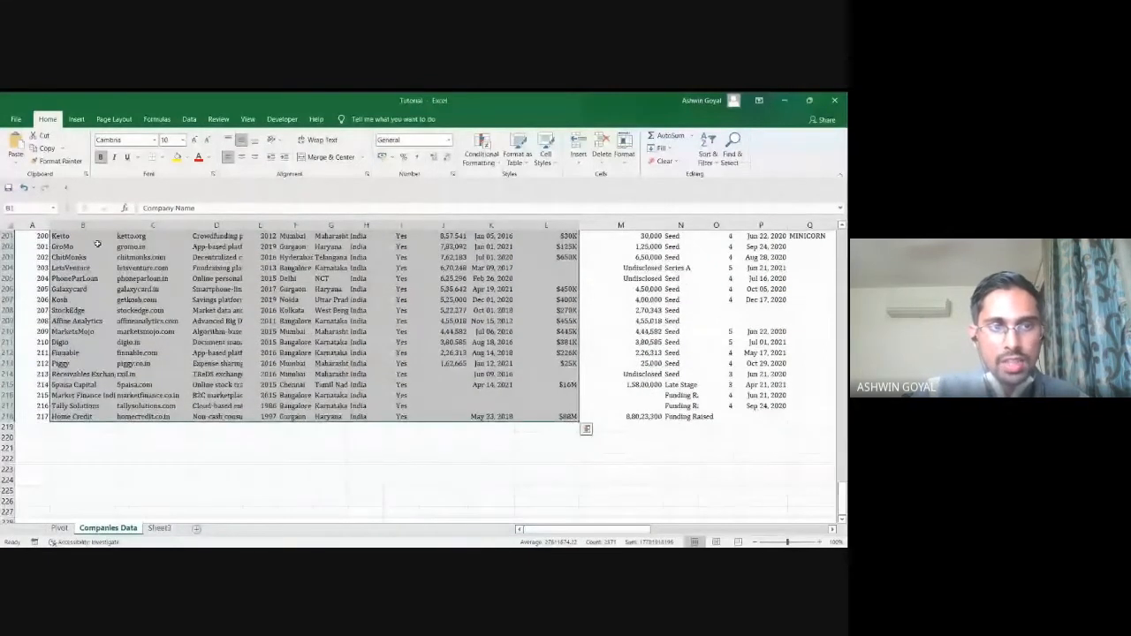
pyautogui.scroll(20, 327, 393)
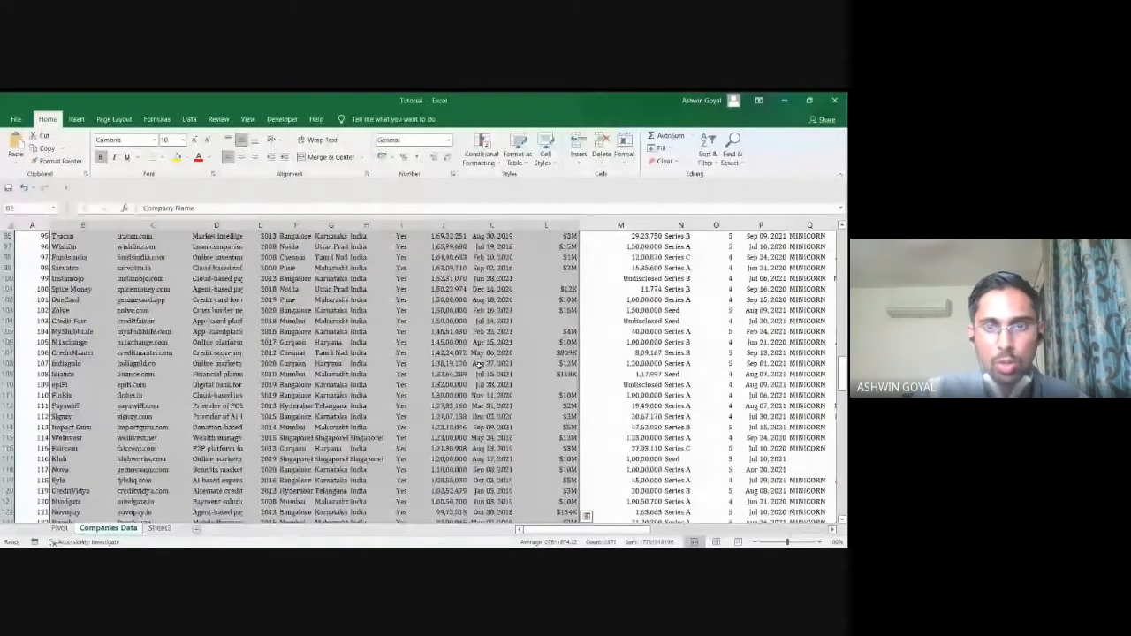
pyautogui.scroll(9, 478, 364)
# - Start a VLOOKUP formula in empty cell B223, below the company table, with "Setu" as the lookup value
pyautogui.click(79, 246)
pyautogui.hotkey('ctrl', 'Down')
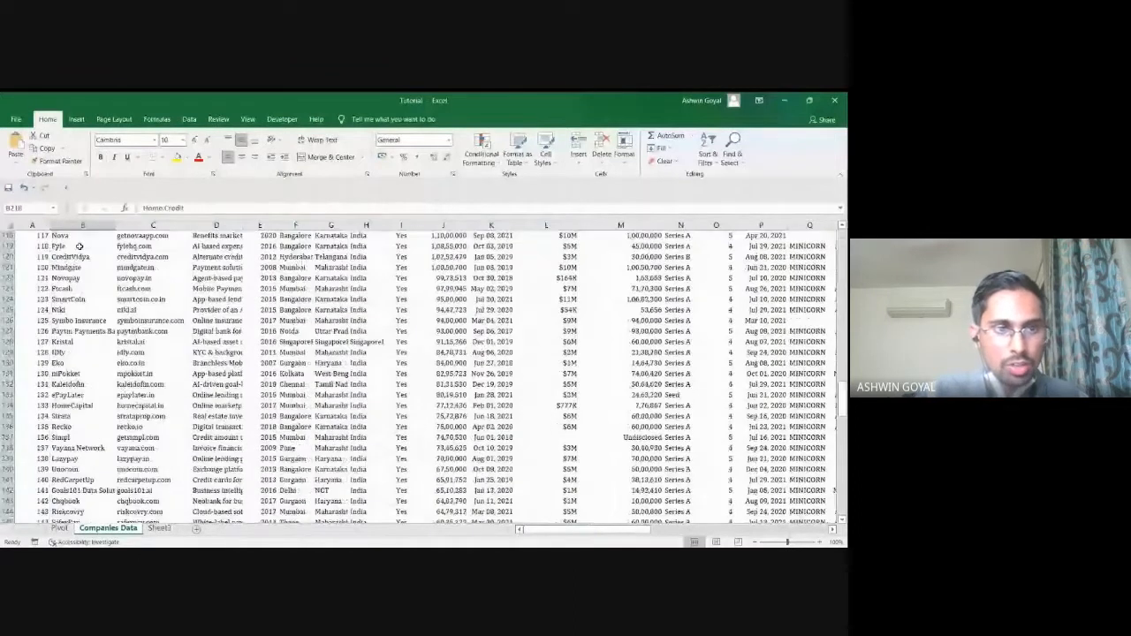
pyautogui.hotkey('ctrl', 'Down')
pyautogui.hotkey('ctrl', 'Up')
pyautogui.press('Down')
pyautogui.press('Down')
pyautogui.press('Down')
pyautogui.press('Down')
pyautogui.press('Down')
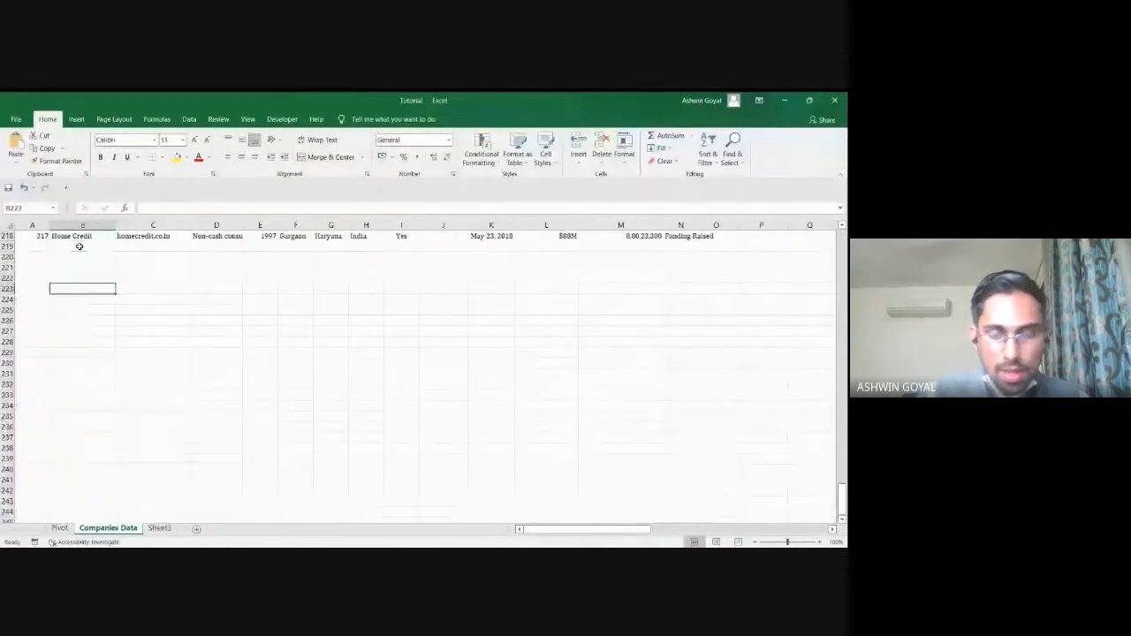
pyautogui.write('=v')
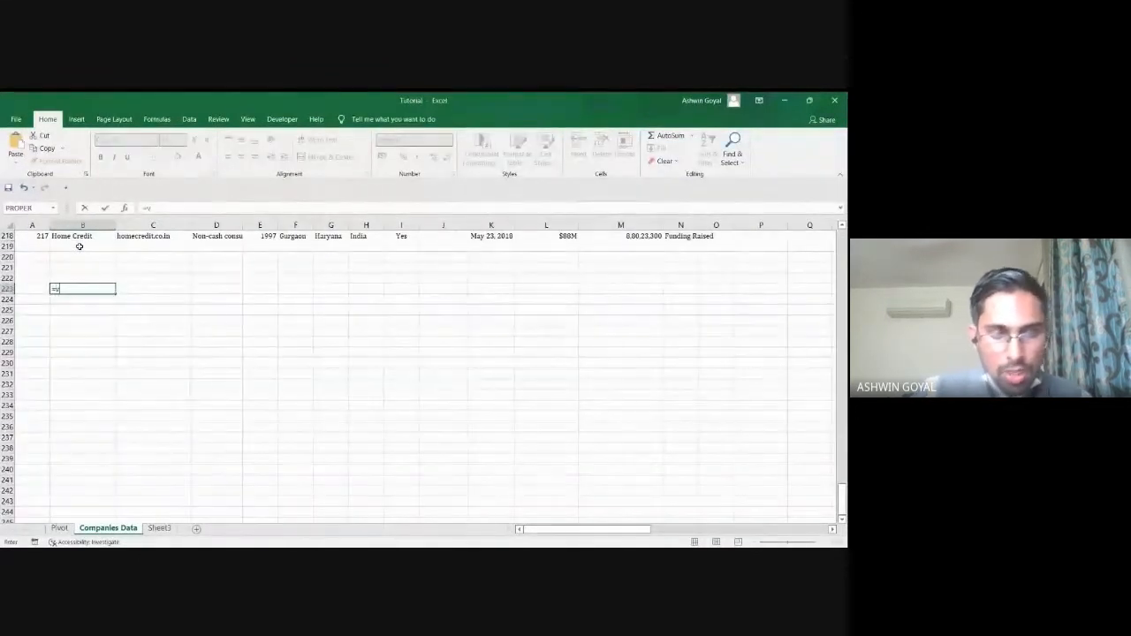
pyautogui.write('loo')
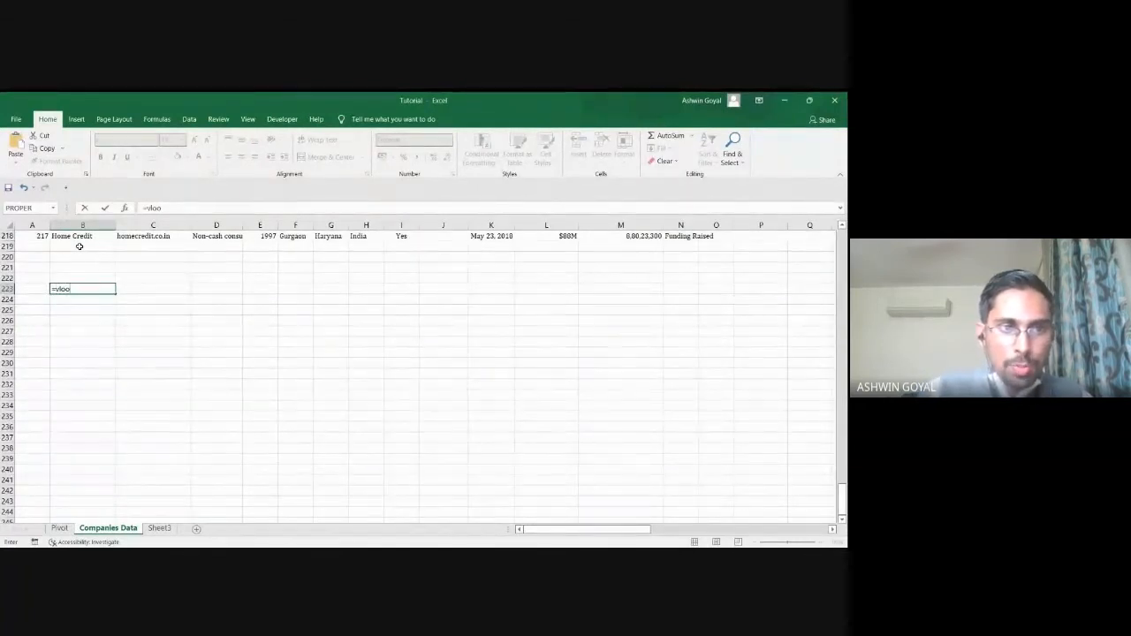
pyautogui.press('Tab')
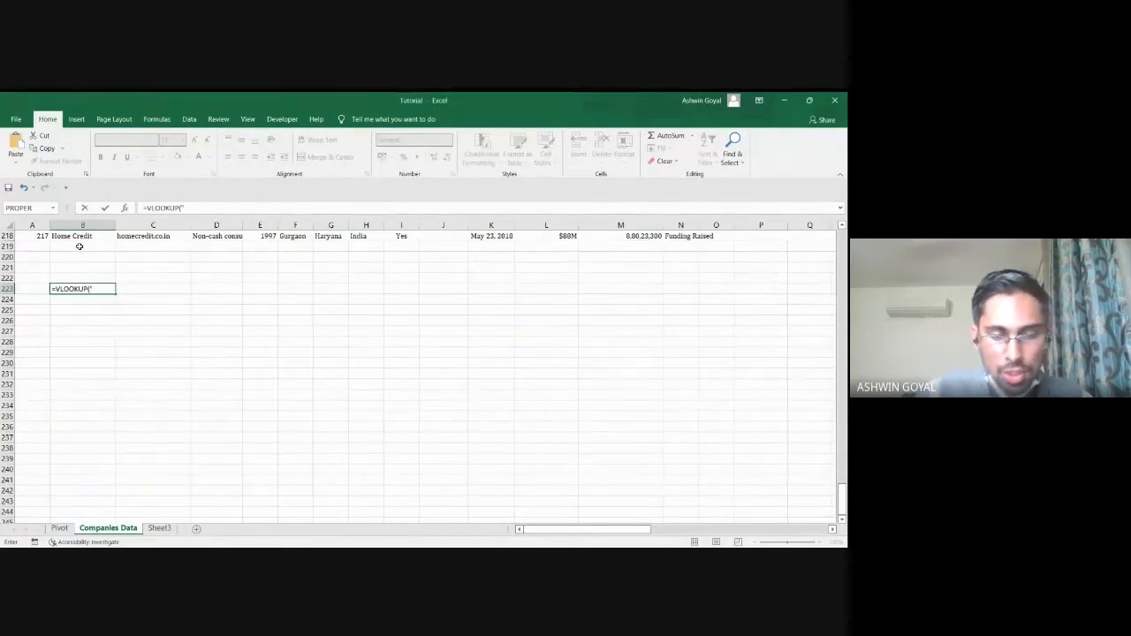
pyautogui.write('"Setu')
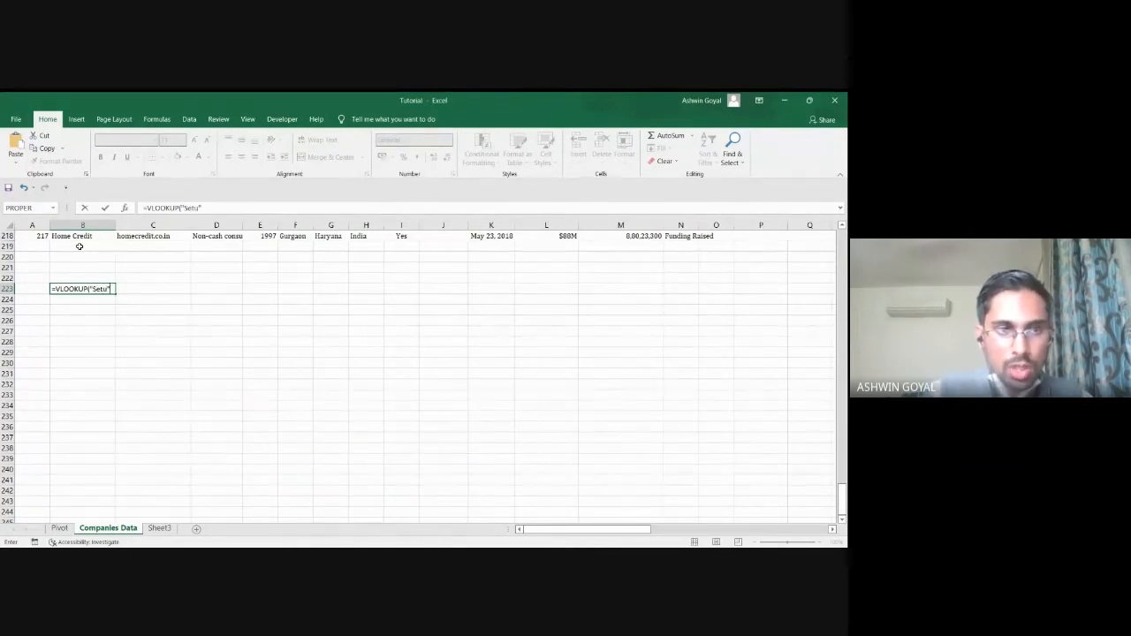
pyautogui.write('",')
# - Set the VLOOKUP table array to B1:BC218, from the Company Name header to the last column and row
pyautogui.scroll(8, 109, 289)
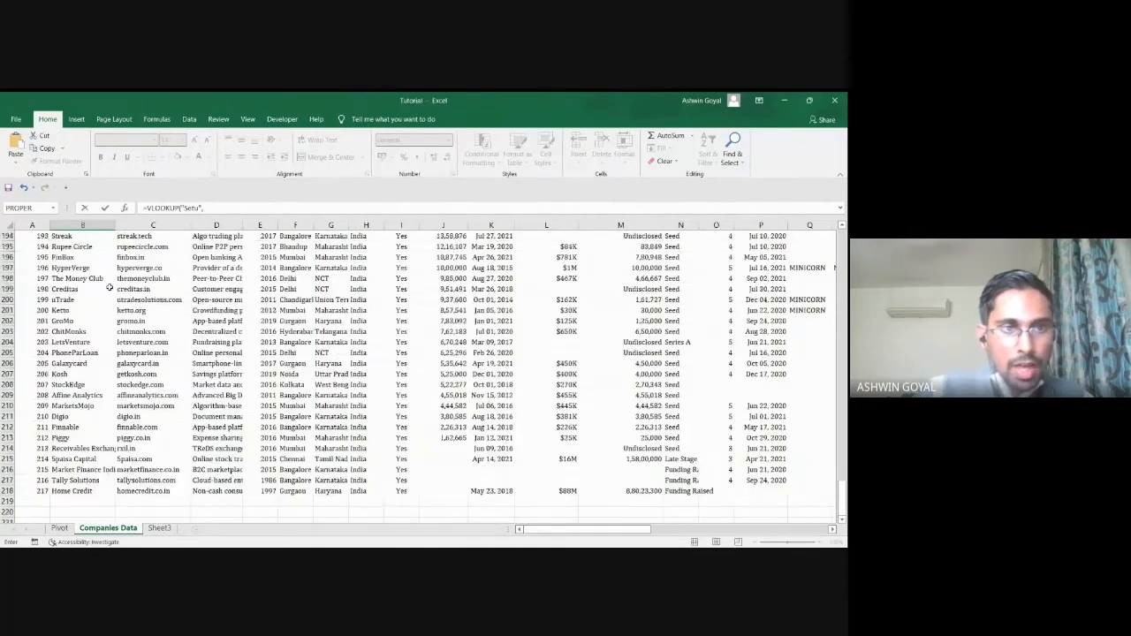
pyautogui.scroll(20, 109, 289)
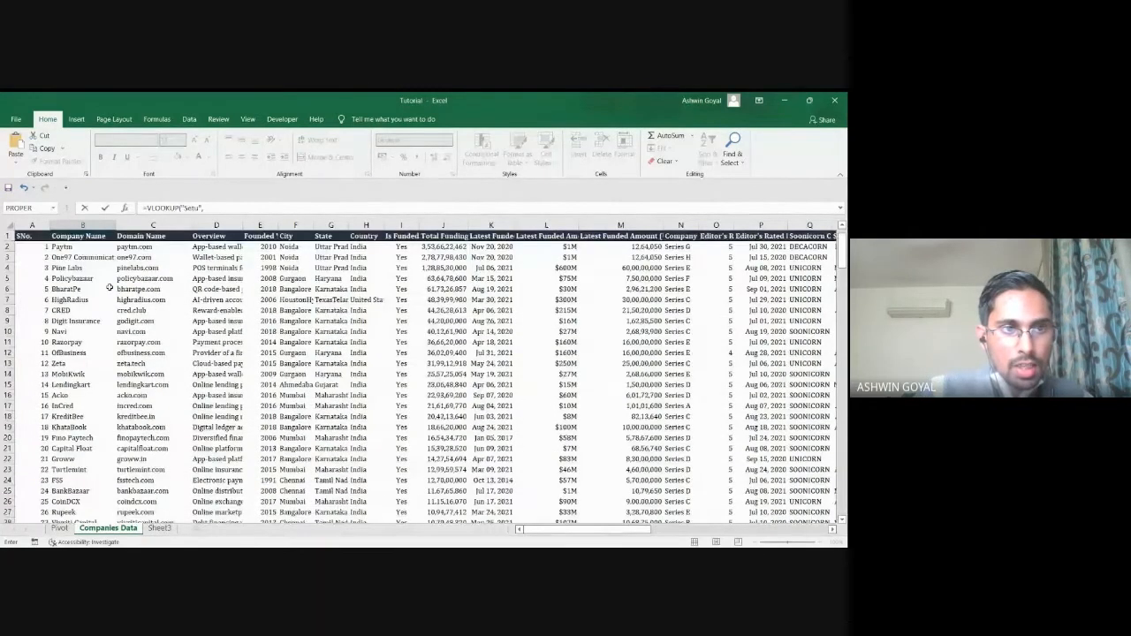
pyautogui.click(78, 236)
pyautogui.hotkey('shift', 'Right')
pyautogui.hotkey('shift', 'Right')
pyautogui.hotkey('shift', 'Right')
pyautogui.hotkey('shift', 'Right')
pyautogui.hotkey('shift', 'Right')
pyautogui.hotkey('shift', 'Right')
pyautogui.hotkey('shift', 'Right')
pyautogui.hotkey('shift', 'Right')
pyautogui.hotkey('shift', 'Right')
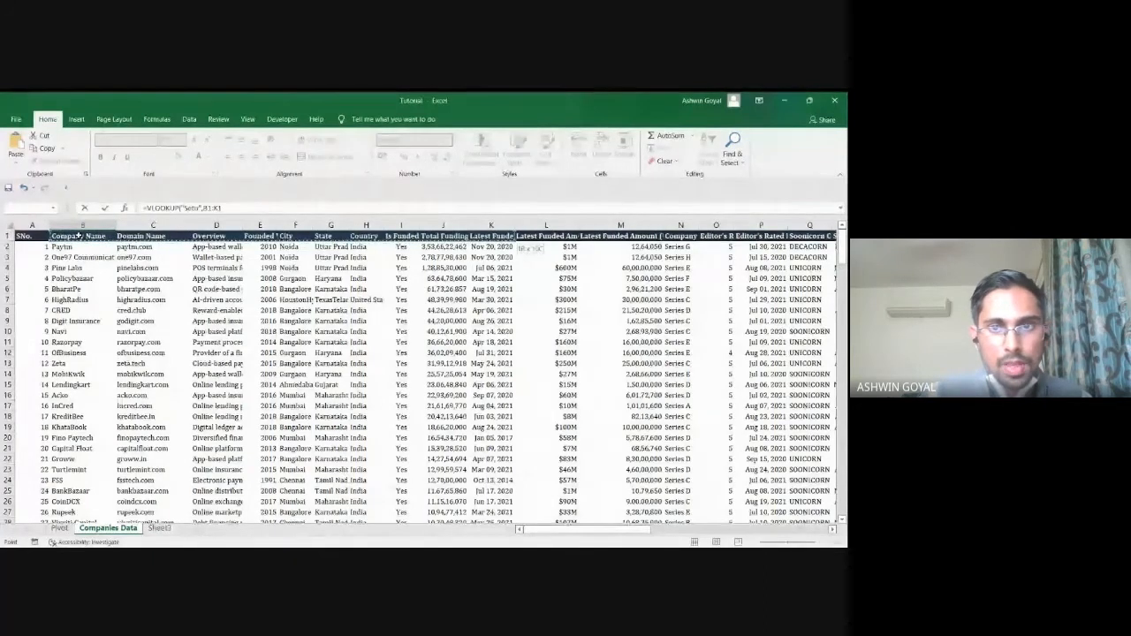
pyautogui.hotkey('shift', 'Right')
pyautogui.hotkey('ctrl', 'shift', 'Right')
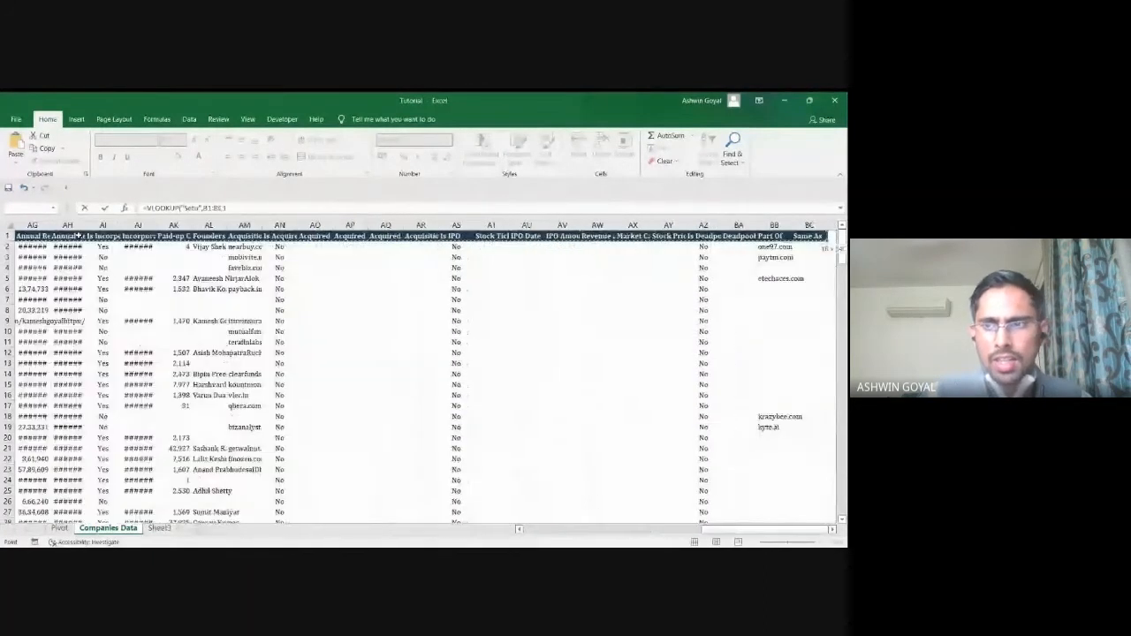
pyautogui.hotkey('ctrl', 'shift', 'Down')
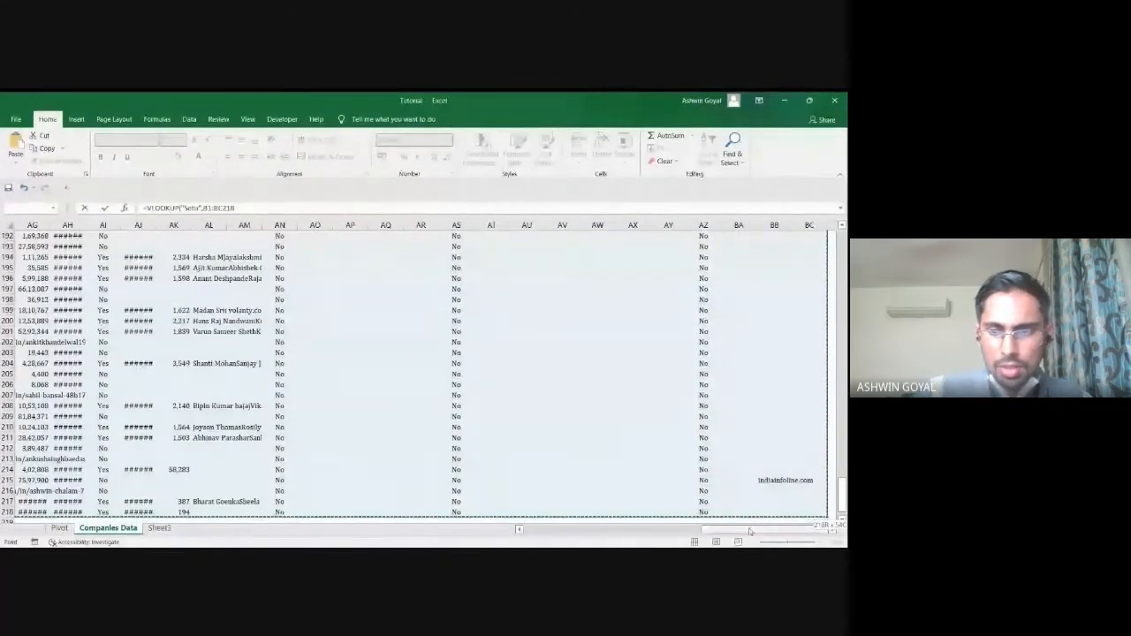
pyautogui.moveTo(750, 529); pyautogui.dragTo(566, 529)
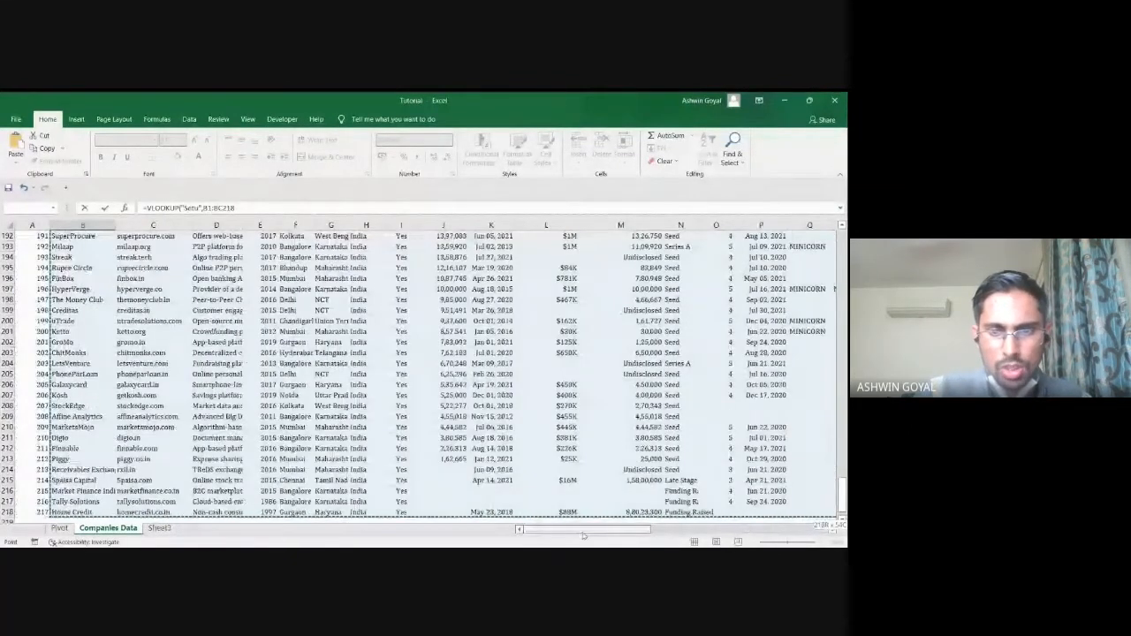
pyautogui.scroll(-5, 279, 422)
# - Complete the VLOOKUP in B223 with column index 11 and FALSE for an exact match, and commit the formula
pyautogui.hotkey('alt', 'Tab')
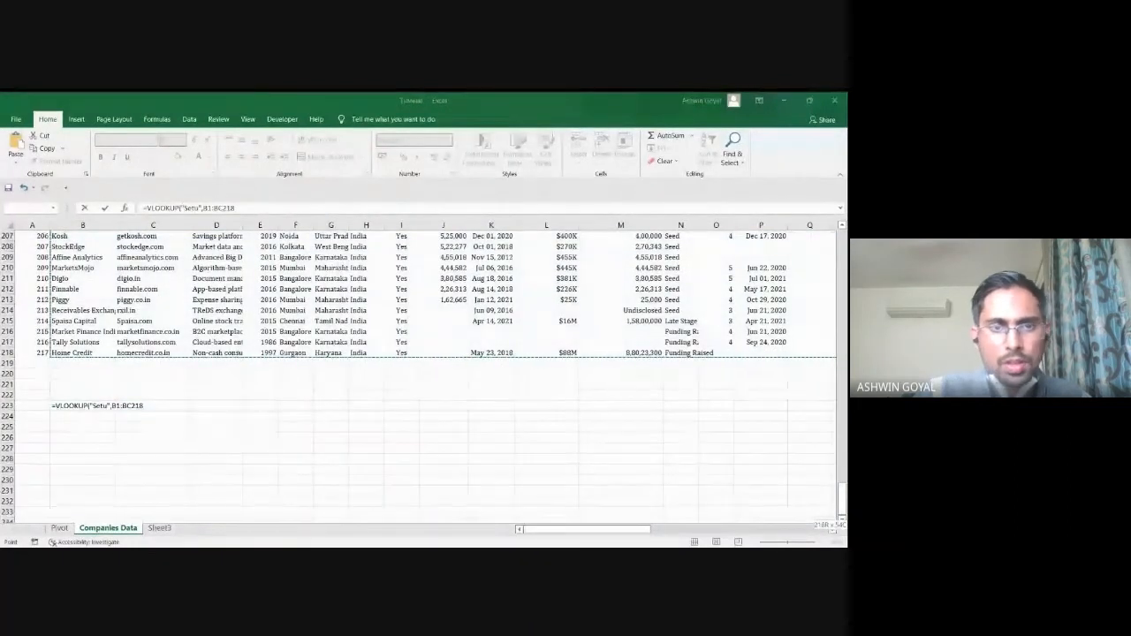
pyautogui.write(',')
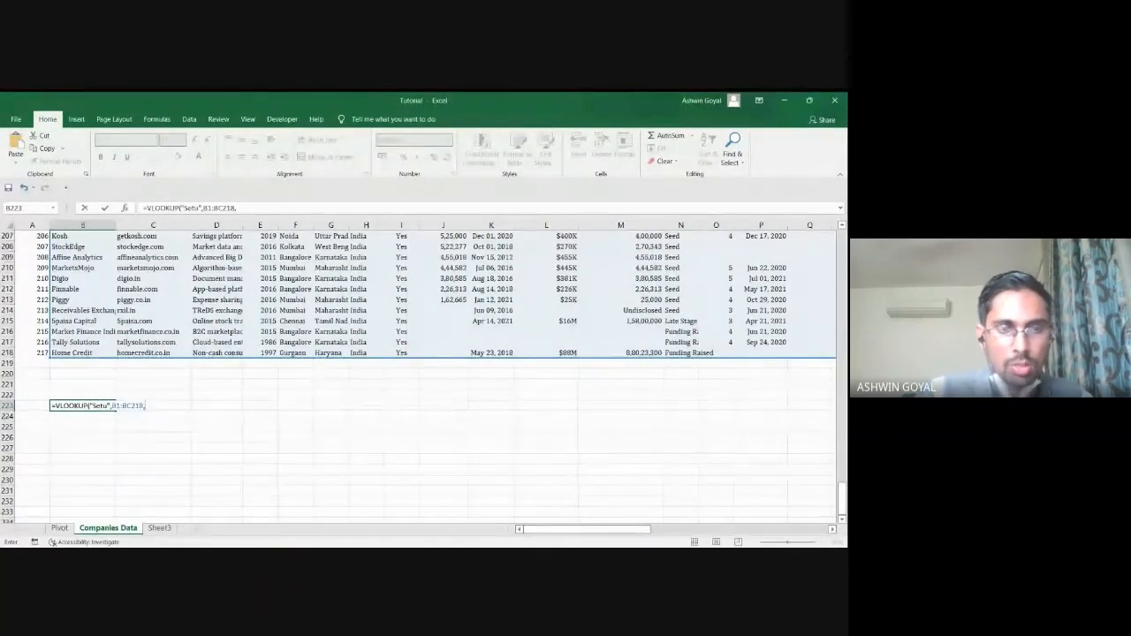
pyautogui.write('11,')
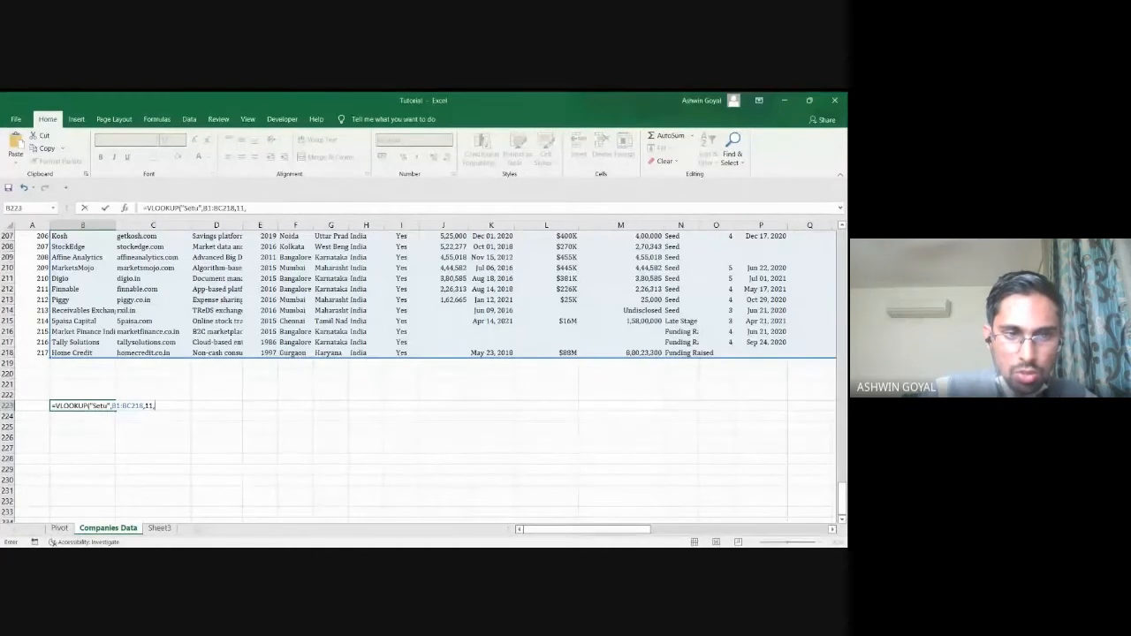
pyautogui.hotkey('alt', 'Tab')
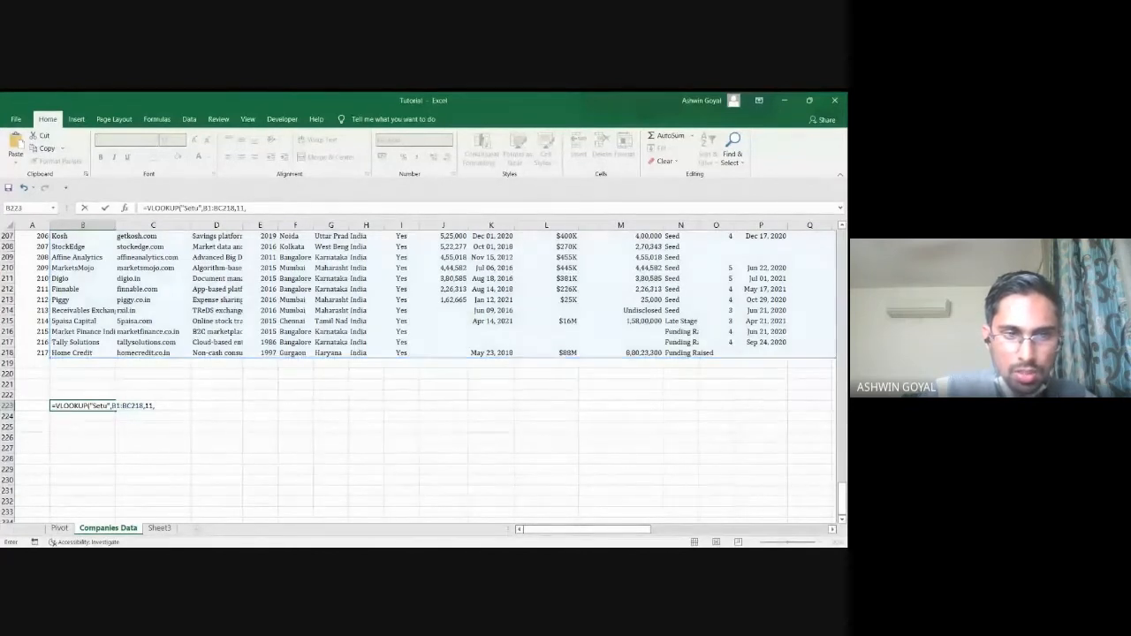
pyautogui.write('FALSE')
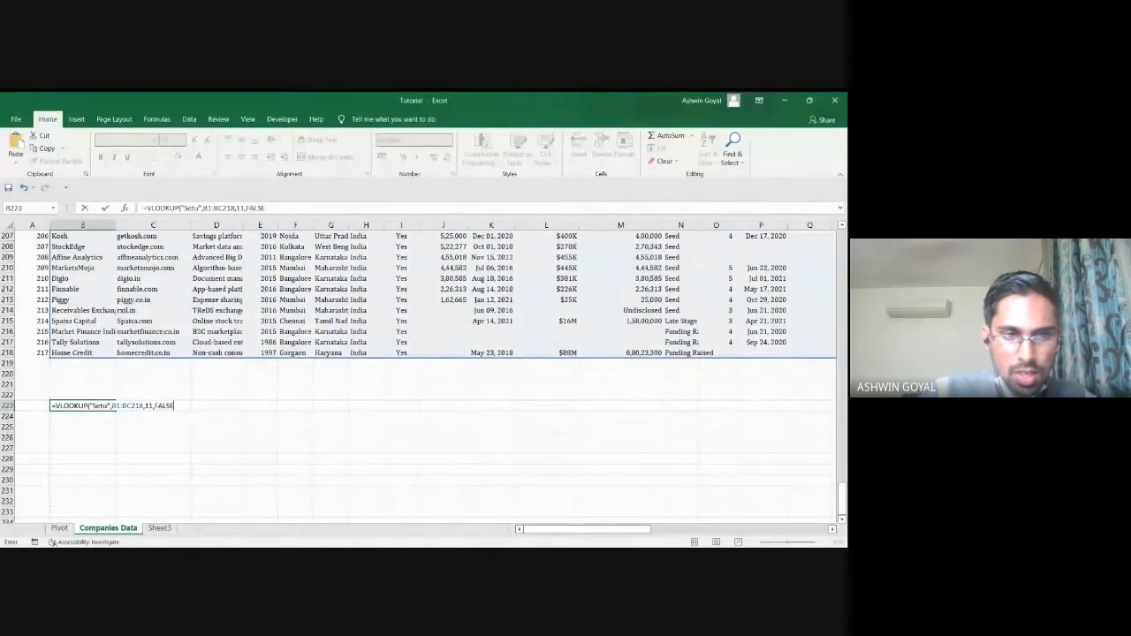
pyautogui.write(')')
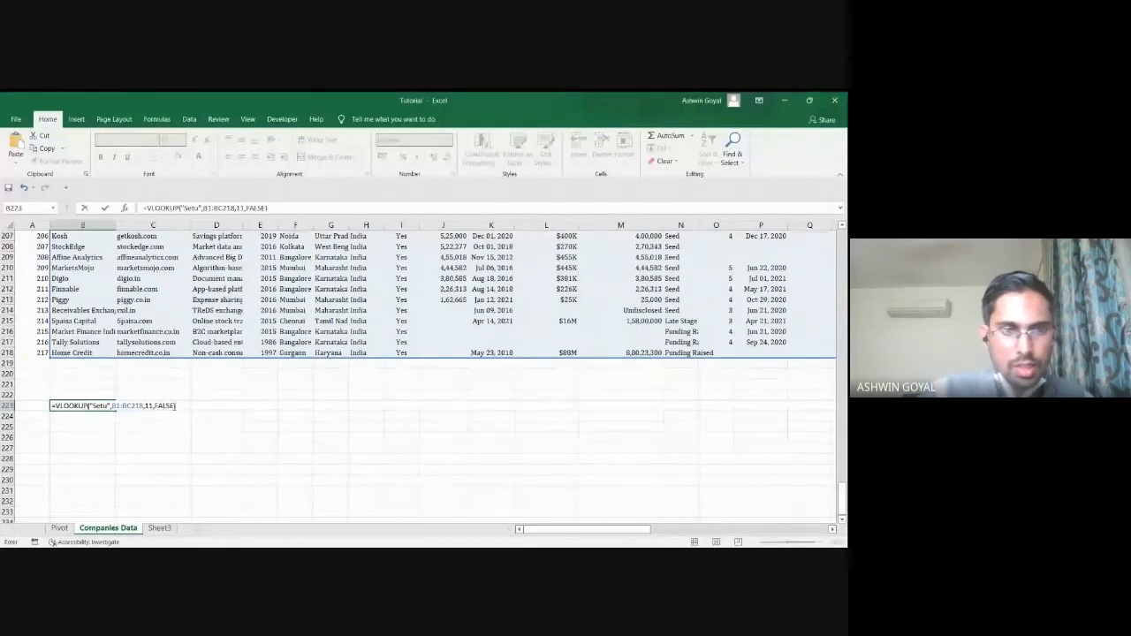
pyautogui.hotkey('ctrl', 'Return')
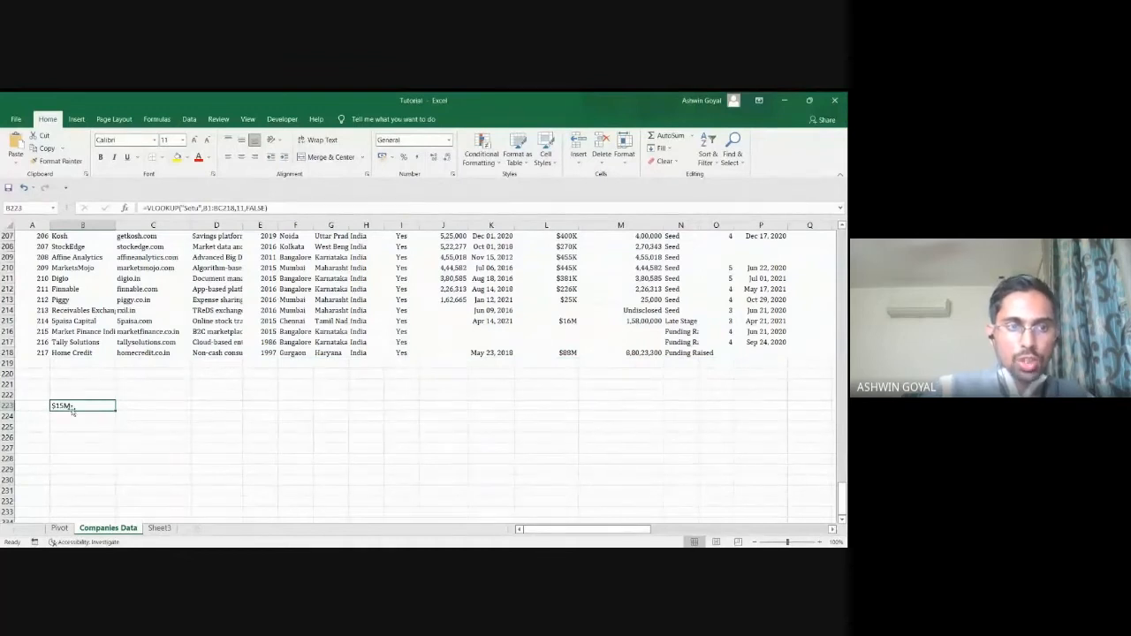
# - Review the VLOOKUP formula in B223 and look through the company rows above it
pyautogui.click(29, 405)
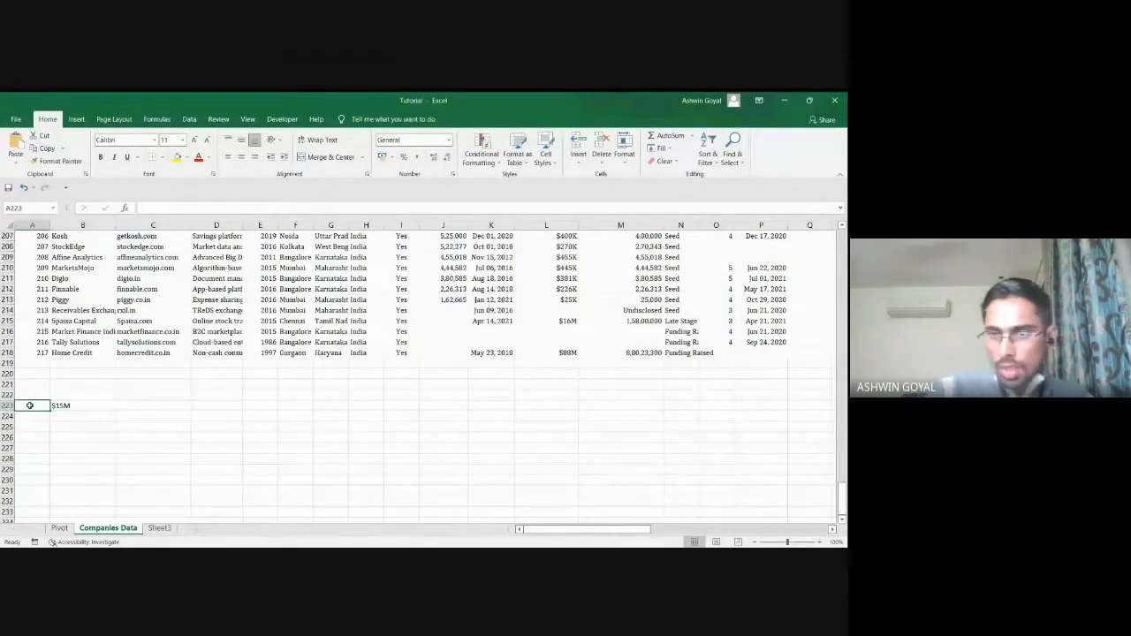
pyautogui.hotkey('alt', 'Tab')
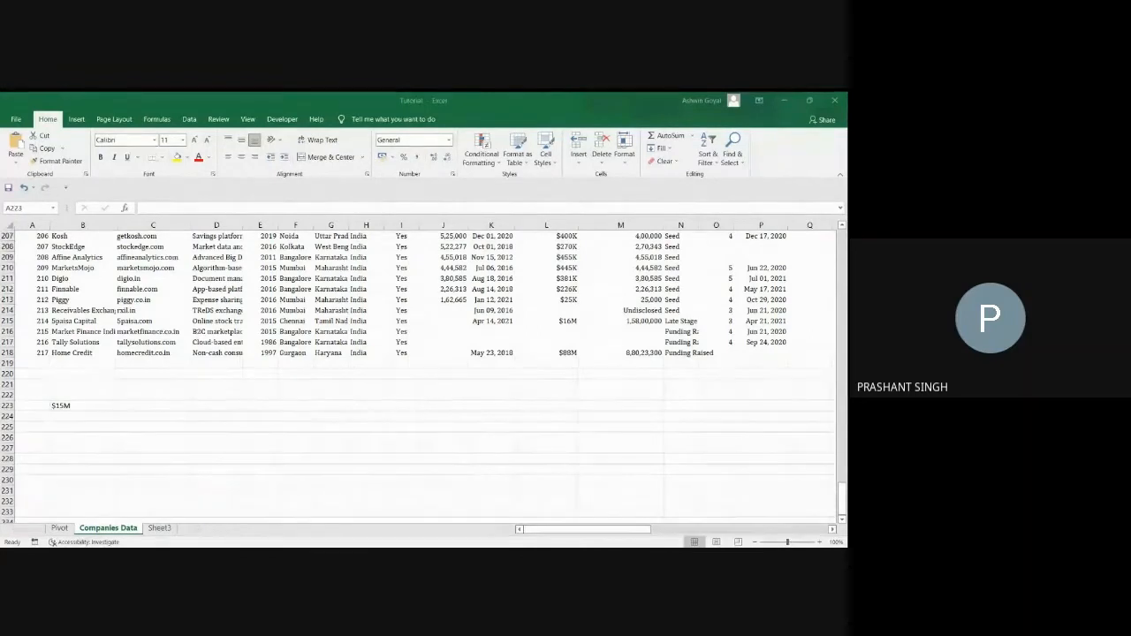
pyautogui.click(64, 403)
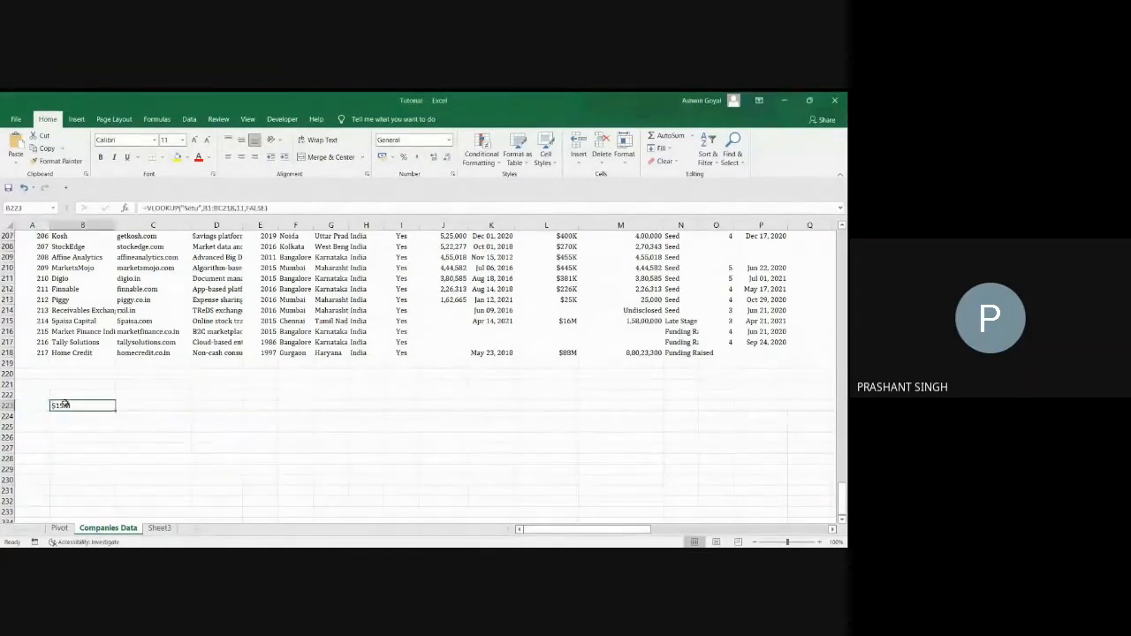
pyautogui.hotkey('alt', 'Tab')
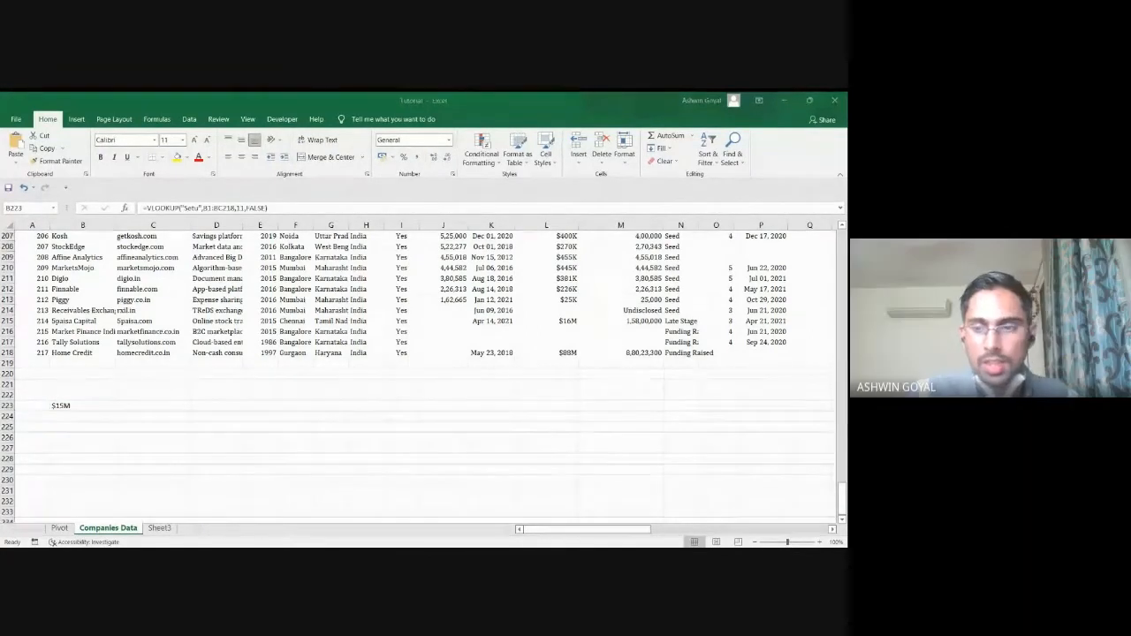
pyautogui.click(64, 403)
pyautogui.scroll(19, 65, 402)
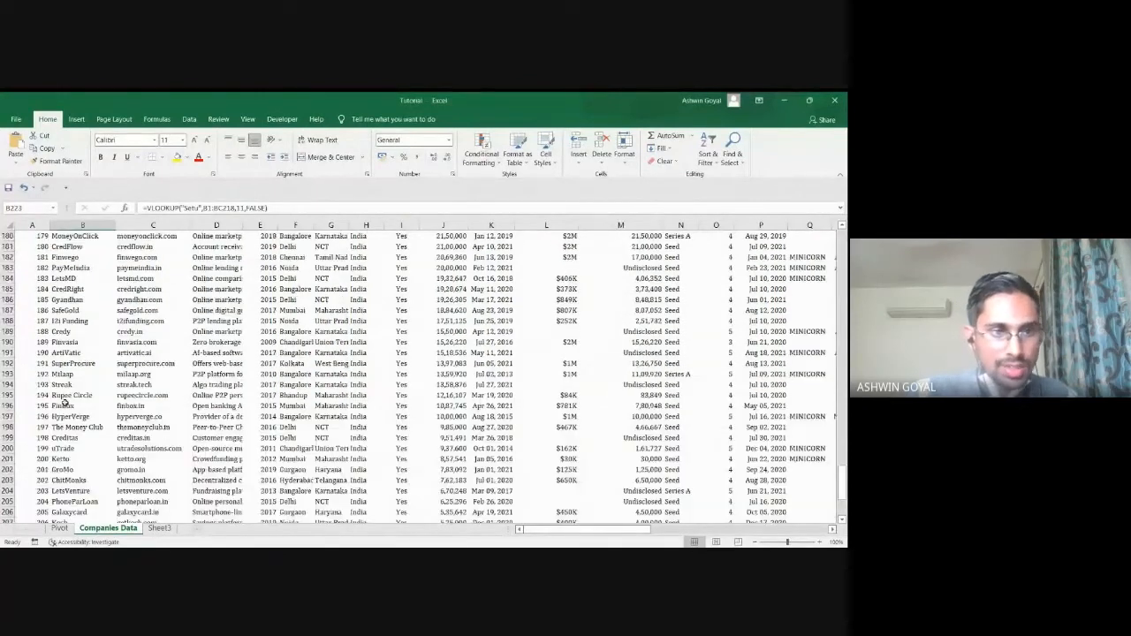
pyautogui.scroll(16, 64, 402)
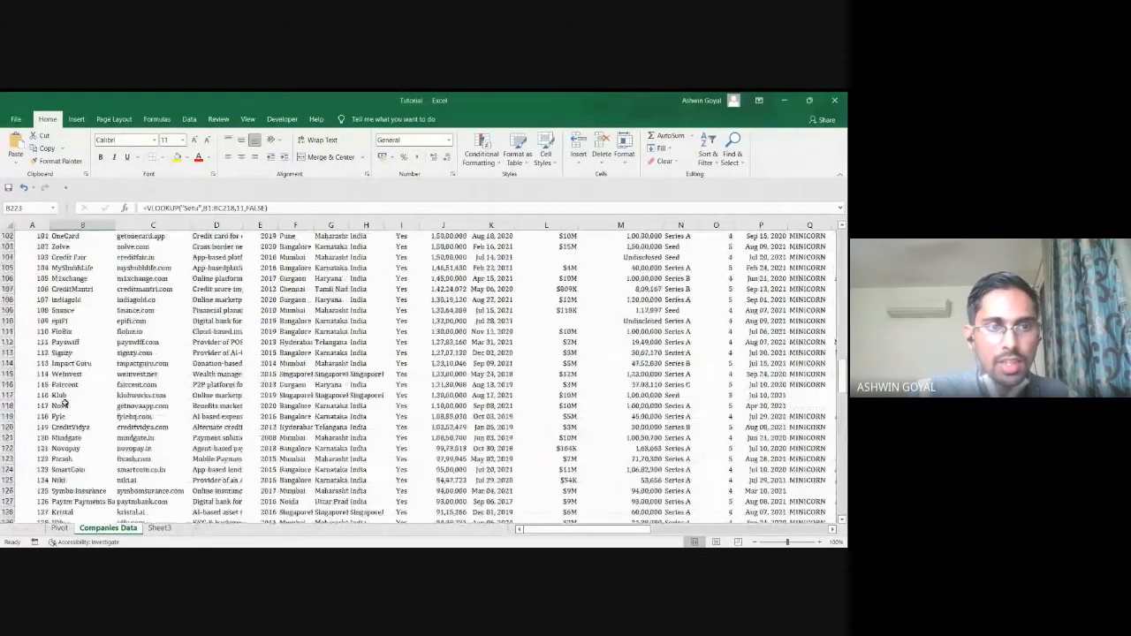
pyautogui.click(64, 404)
pyautogui.scroll(-20, 64, 404)
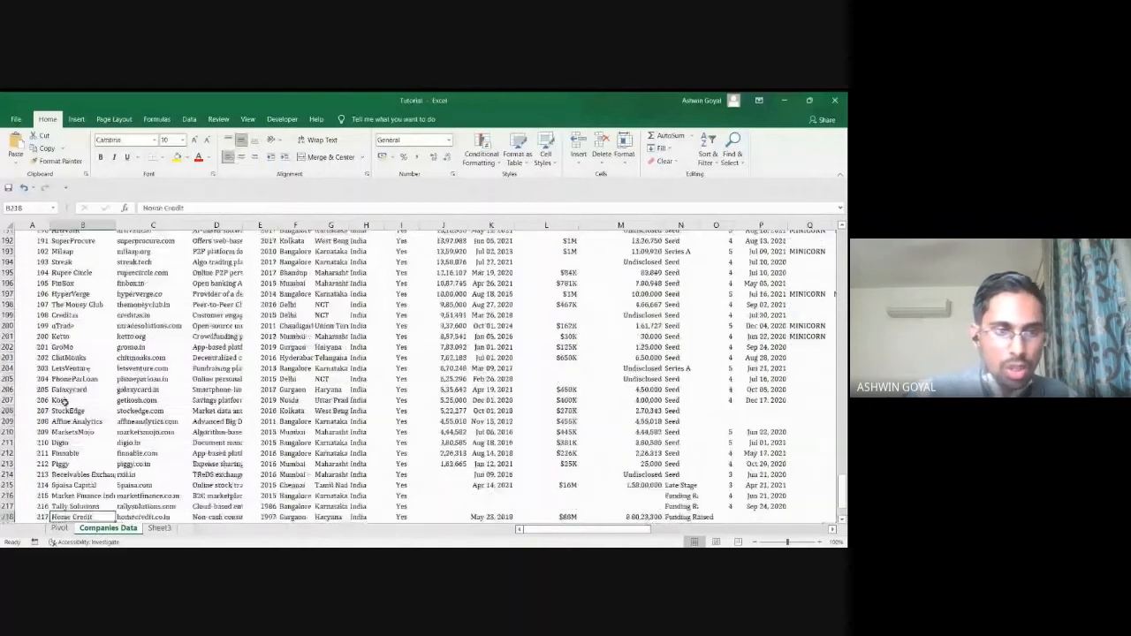
pyautogui.click(64, 404)
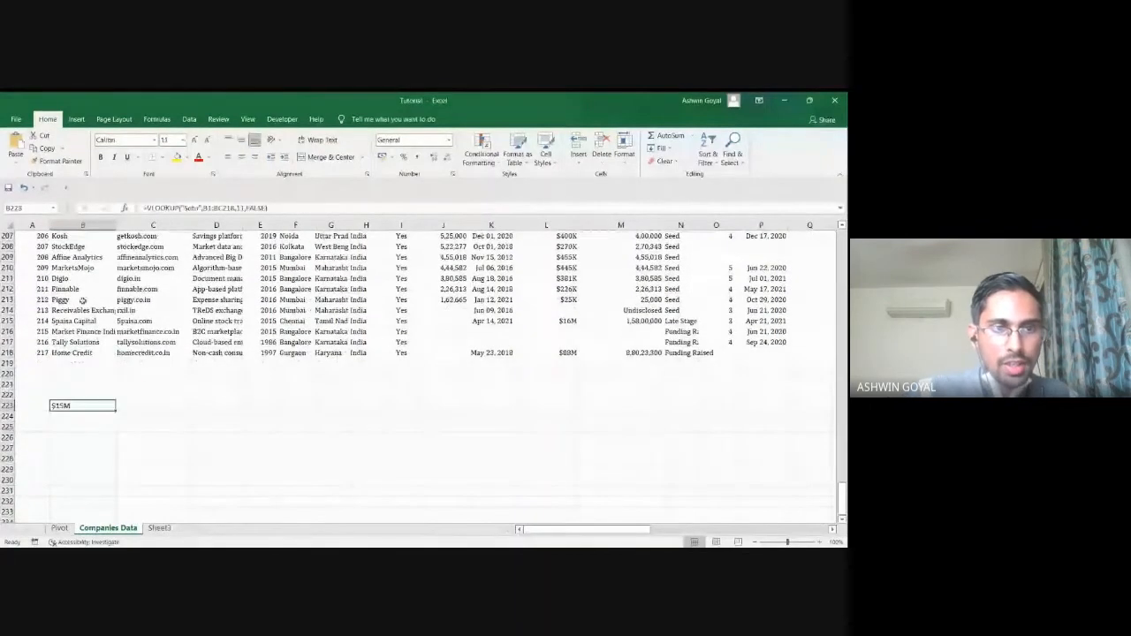
# - Add the company name Setu in B219, directly below Home Credit
pyautogui.doubleClick(69, 361)
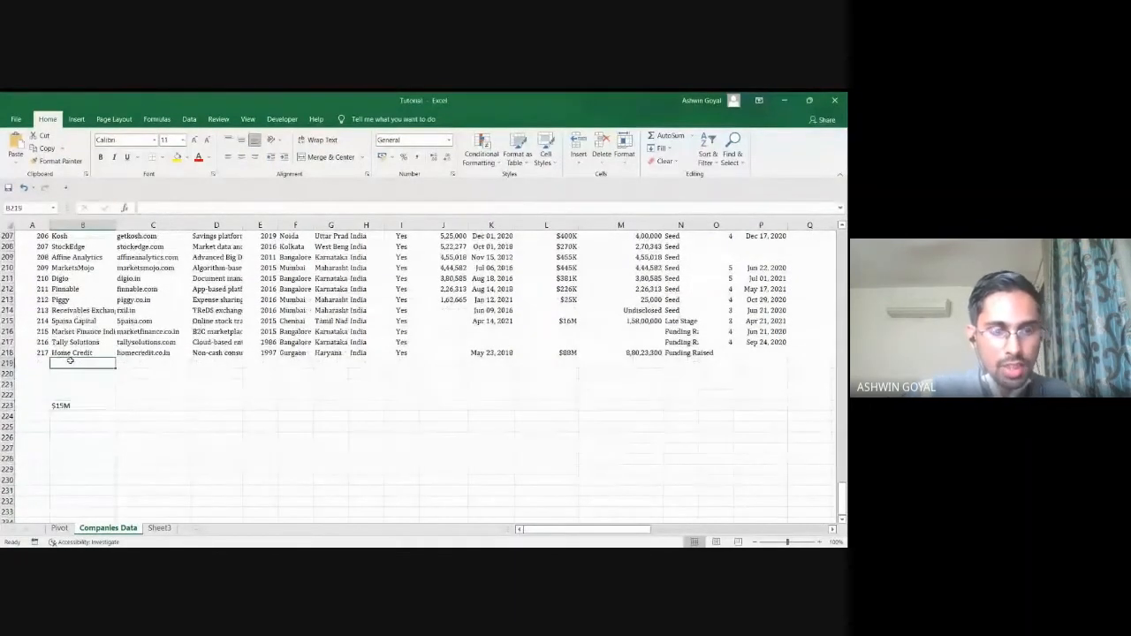
pyautogui.write('Seu')
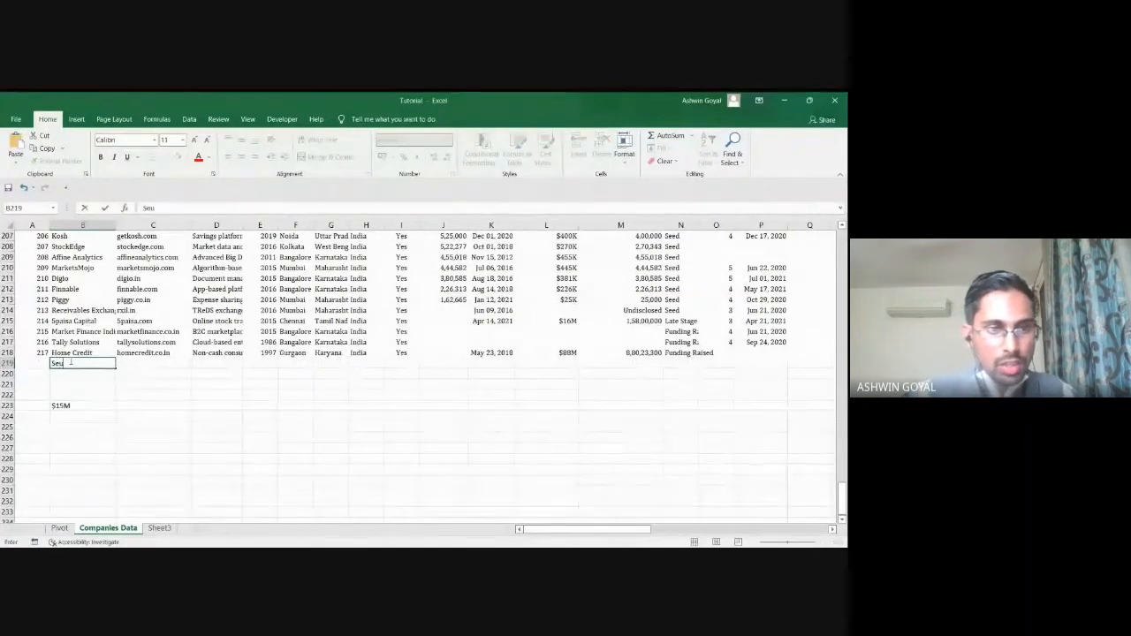
pyautogui.press('BackSpace')
pyautogui.write('tu')
pyautogui.press('Right')
pyautogui.press('Left')
# - Enter 218 as the serial number of the new Setu row in A219
pyautogui.press('Left')
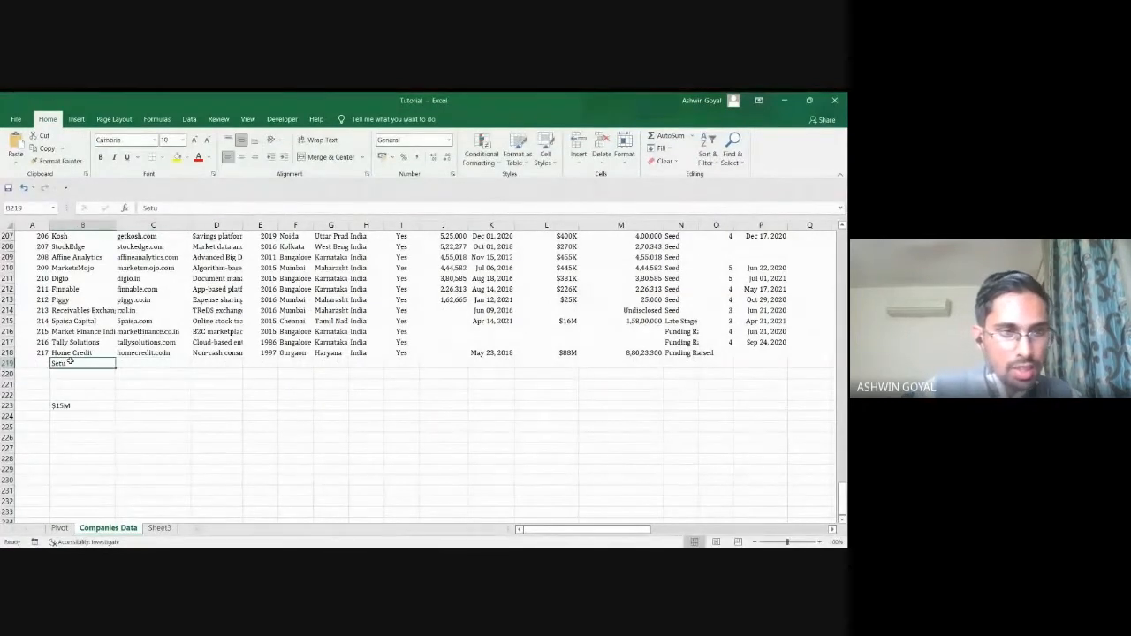
pyautogui.write('2018')
pyautogui.press('Return')
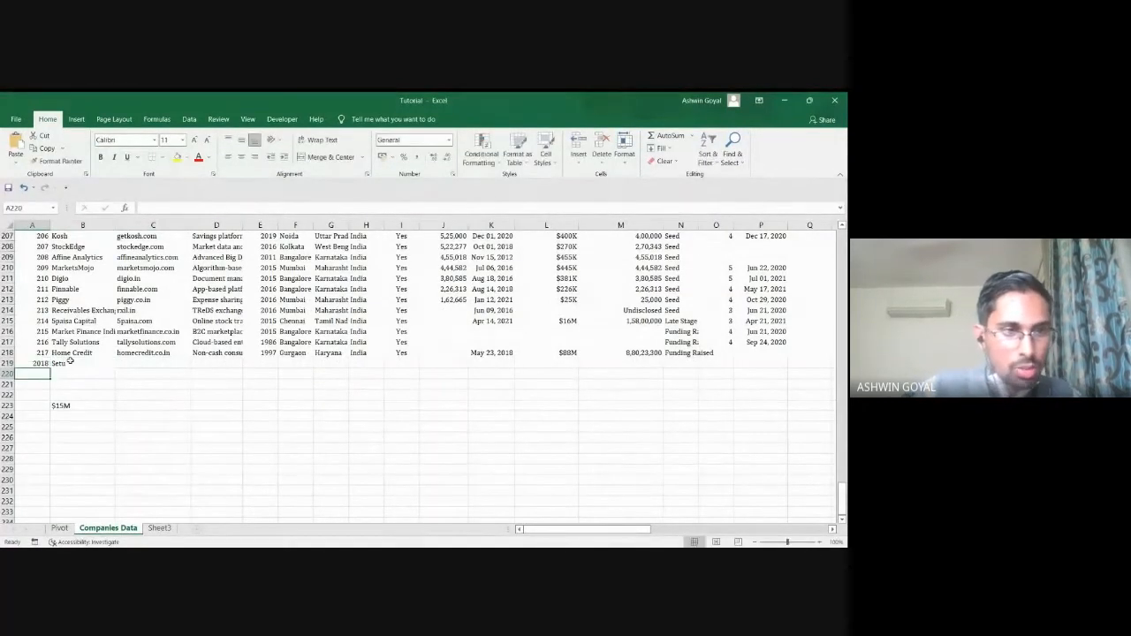
pyautogui.press('Up')
pyautogui.write('218')
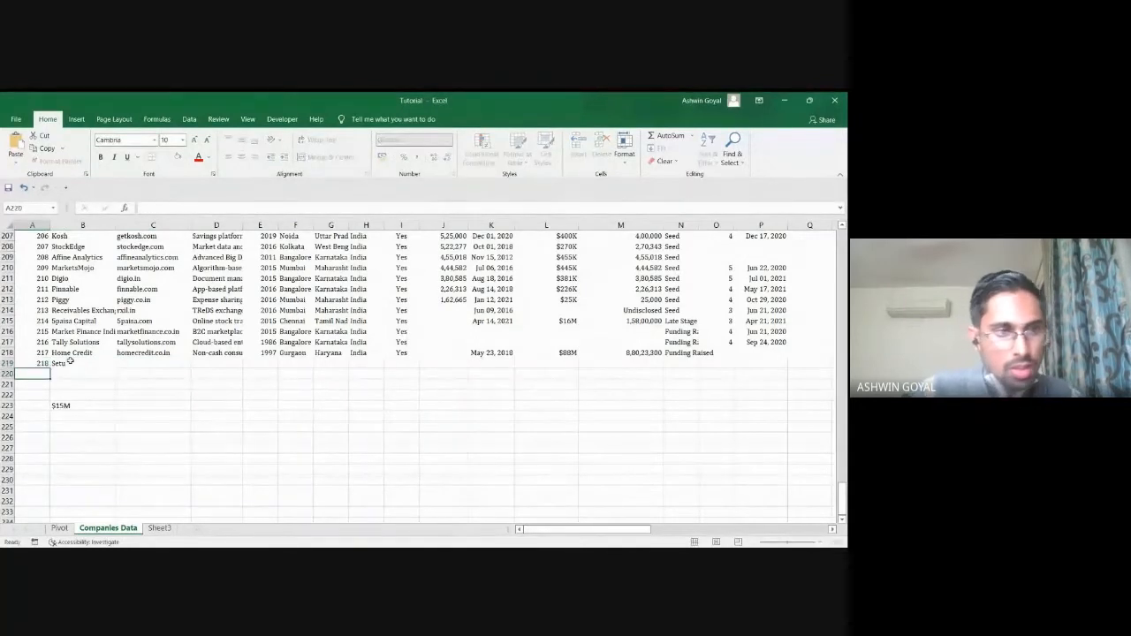
# - Enter $150M as the latest funded amount of the new Setu row in L219
pyautogui.press('Right')
pyautogui.press('Right')
pyautogui.press('Right')
pyautogui.press('Right')
pyautogui.press('Right')
pyautogui.press('Right')
pyautogui.press('Right')
pyautogui.press('Right')
pyautogui.press('Right')
pyautogui.press('Right')
pyautogui.press('Right')
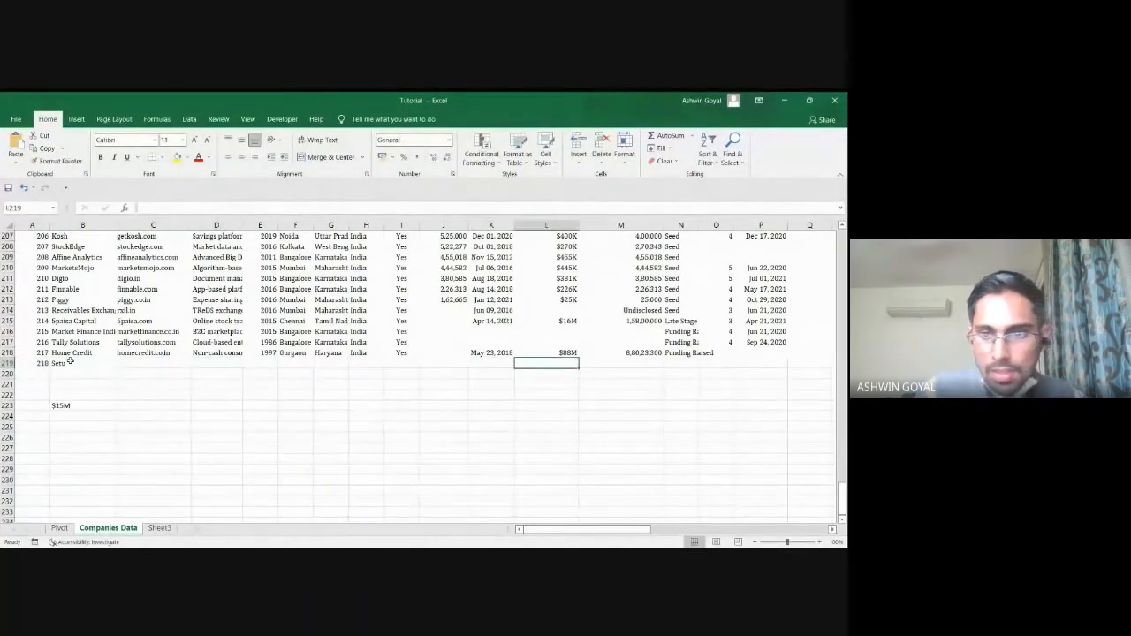
pyautogui.press('Left')
pyautogui.press('Right')
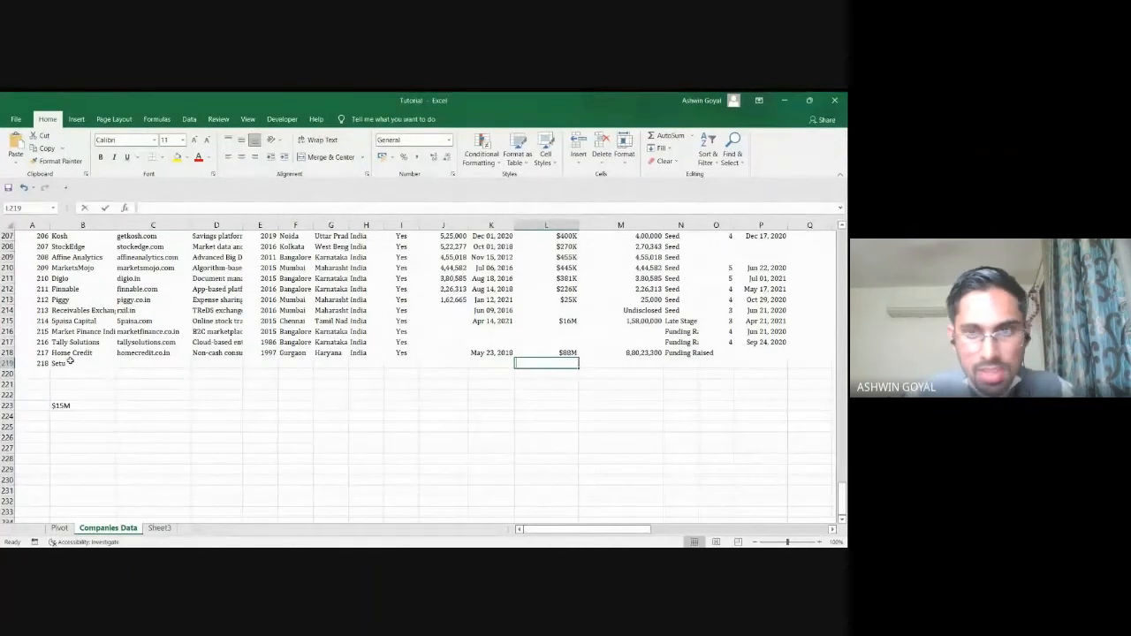
pyautogui.write('$')
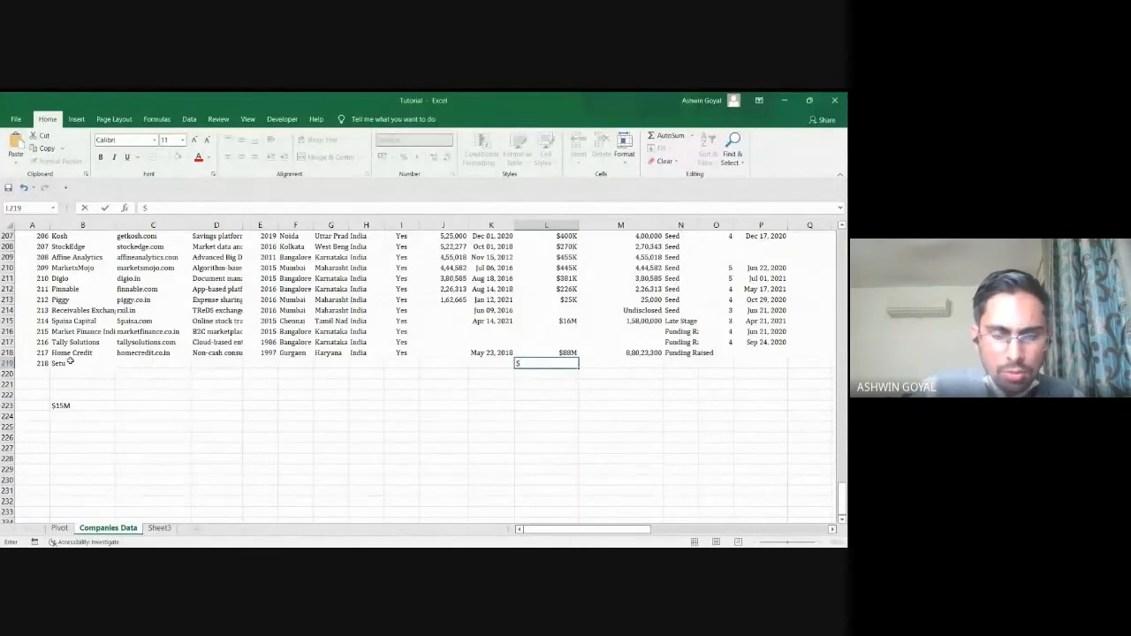
pyautogui.write('150M')
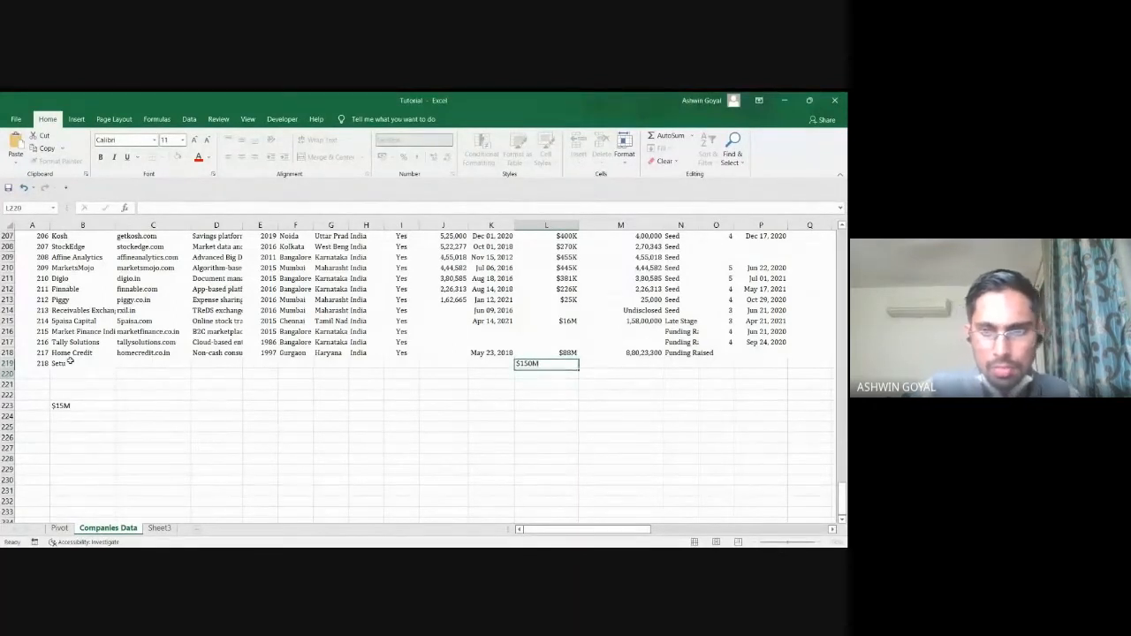
pyautogui.press('Return')
pyautogui.press('Up')
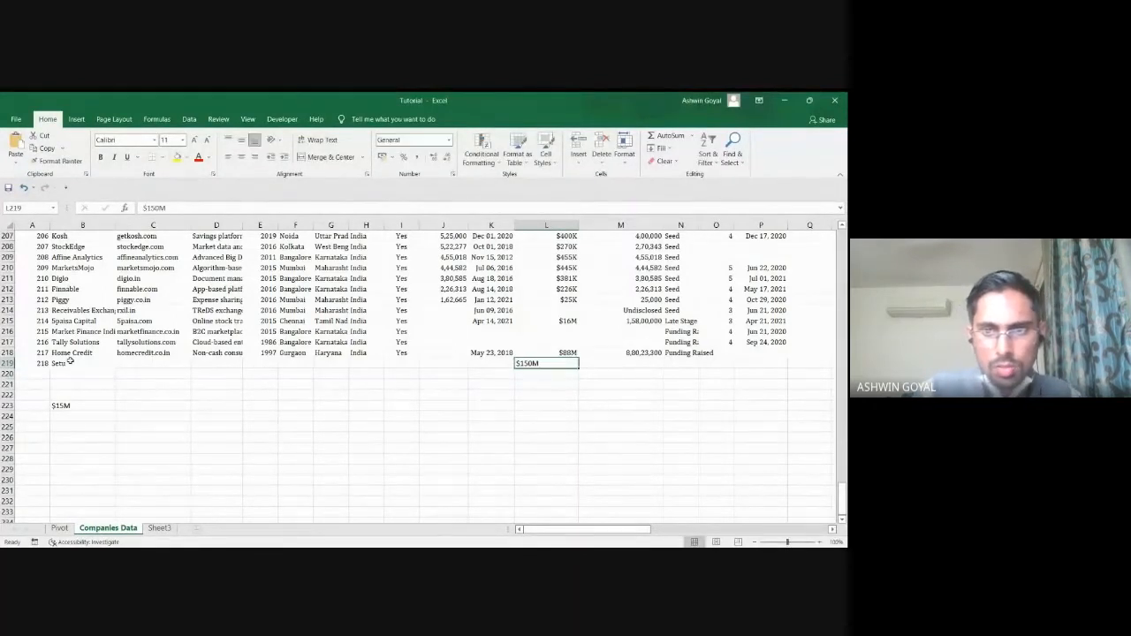
# - Format the Setu amount in L219 as Number and right-align it to match the amount above
pyautogui.press('Up')
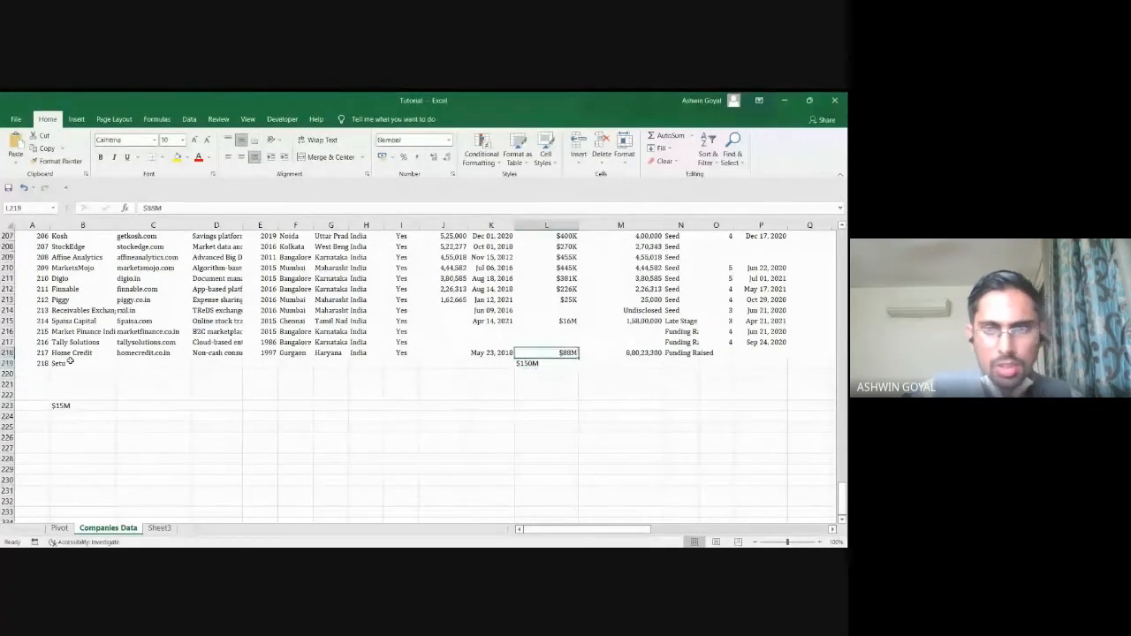
pyautogui.press('Down')
pyautogui.press('Up')
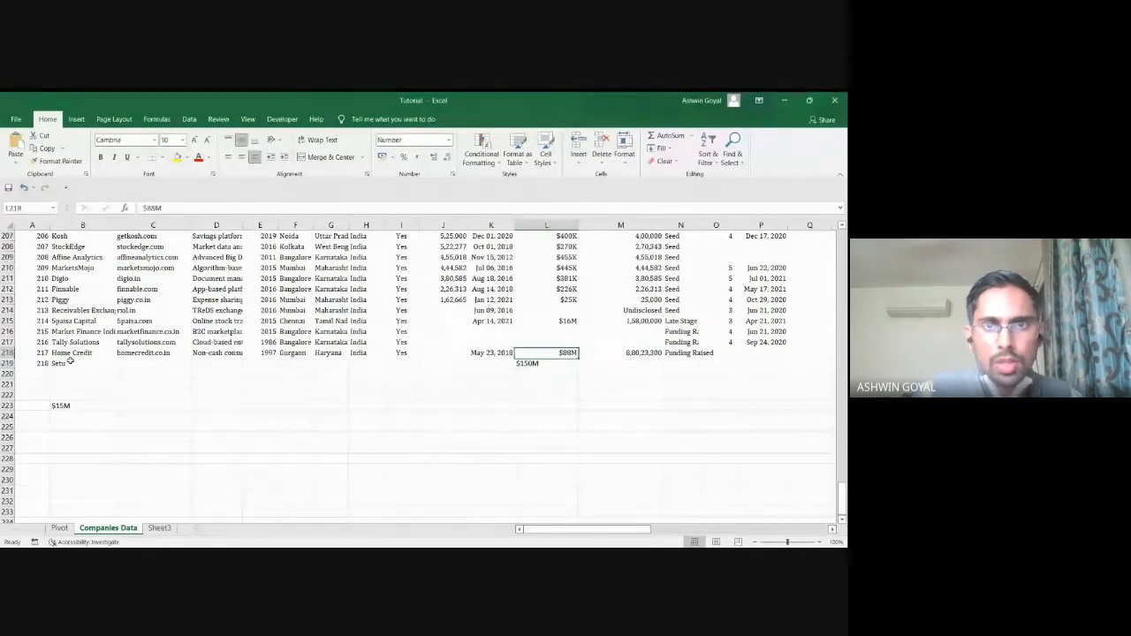
pyautogui.press('Down')
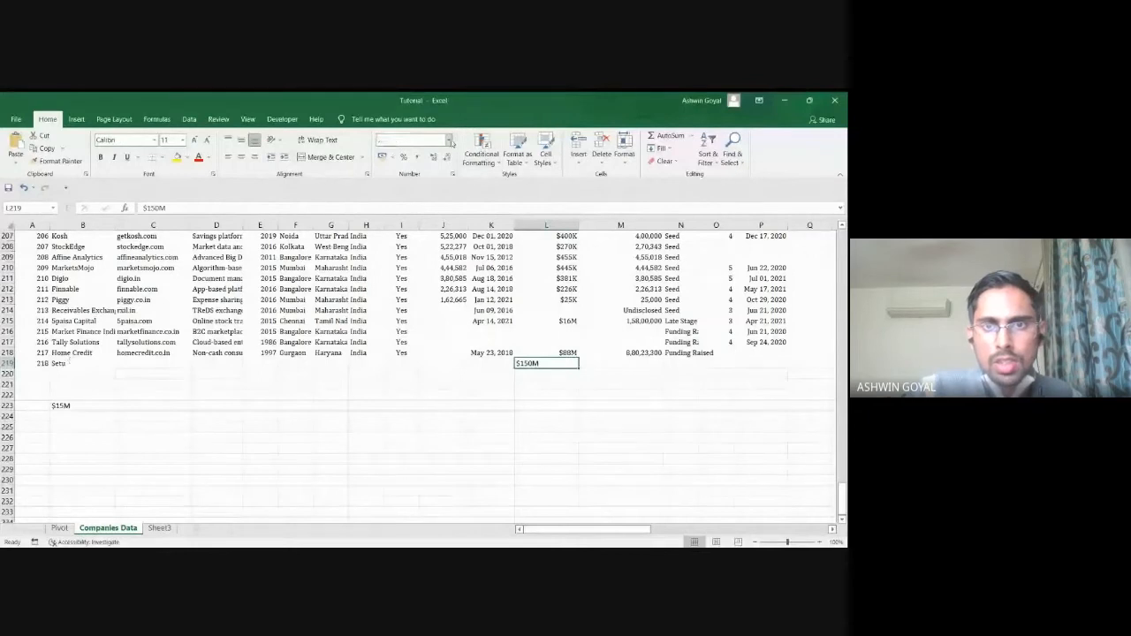
pyautogui.click(447, 139)
pyautogui.click(441, 181)
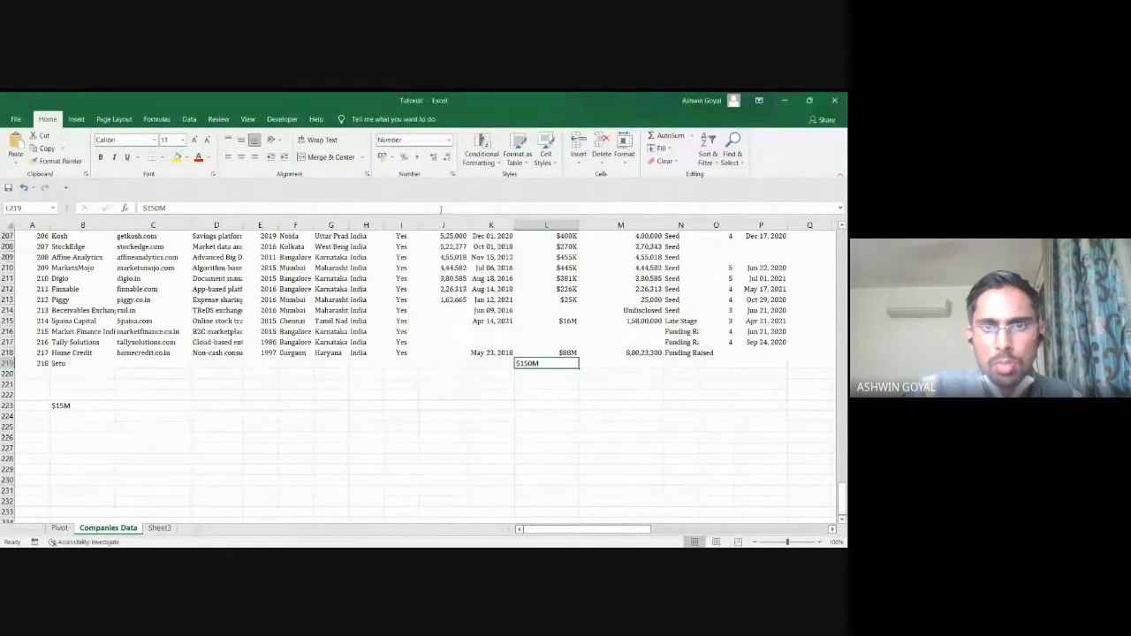
pyautogui.click(553, 353)
pyautogui.click(553, 364)
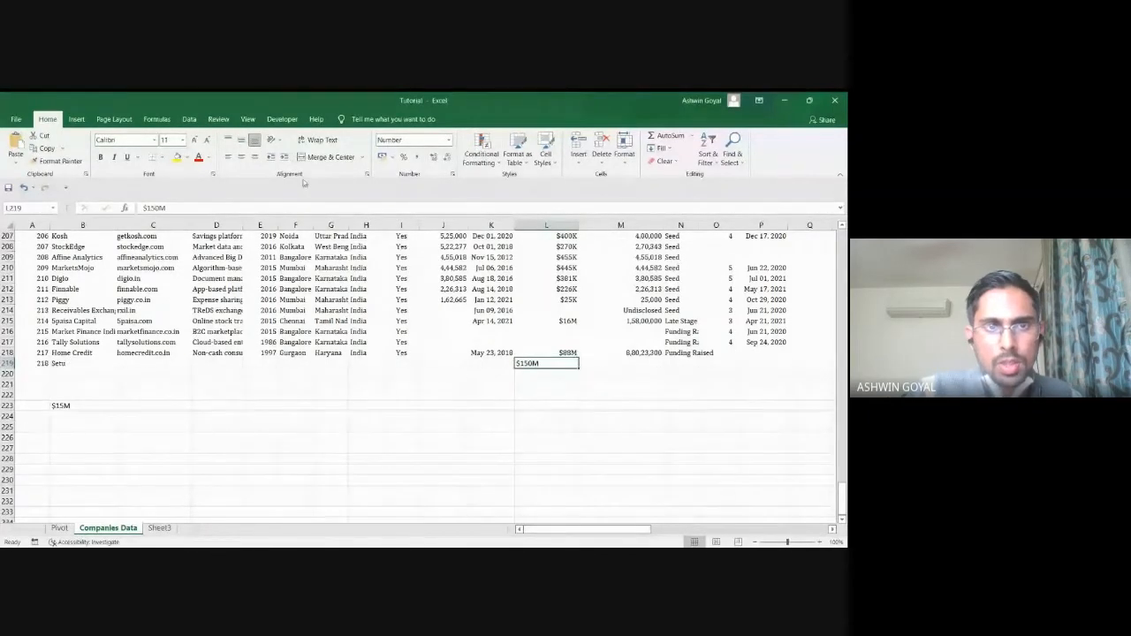
pyautogui.click(255, 156)
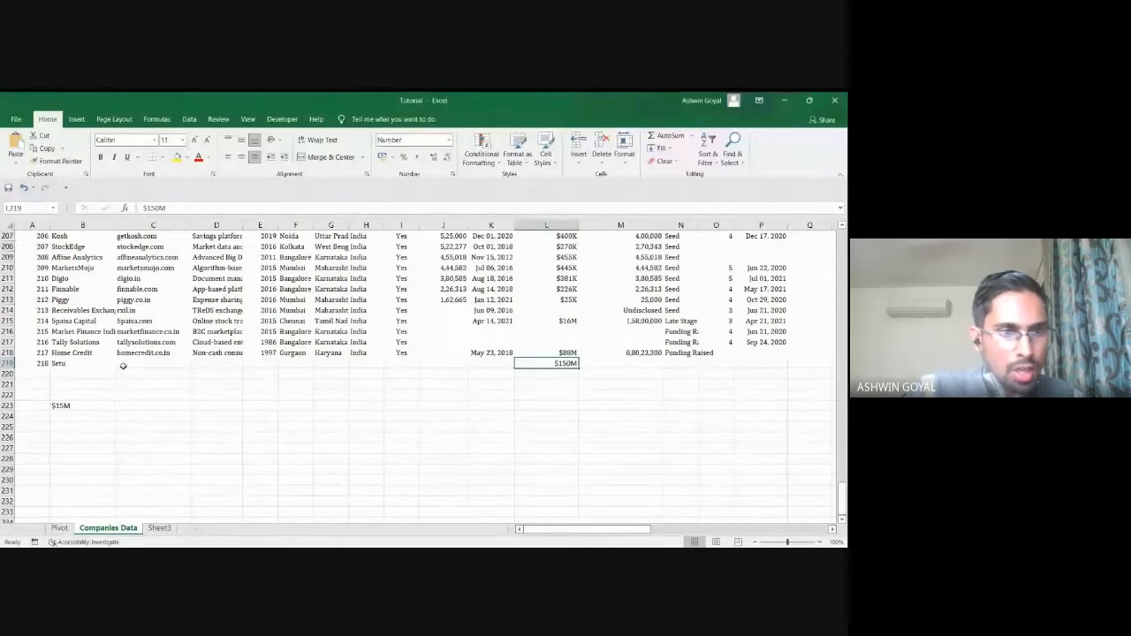
# - Replace the table range in the B223 VLOOKUP with B1:BC219 so it covers the new Setu row
pyautogui.moveTo(141, 365); pyautogui.dragTo(495, 366)
pyautogui.click(395, 362)
pyautogui.click(96, 401)
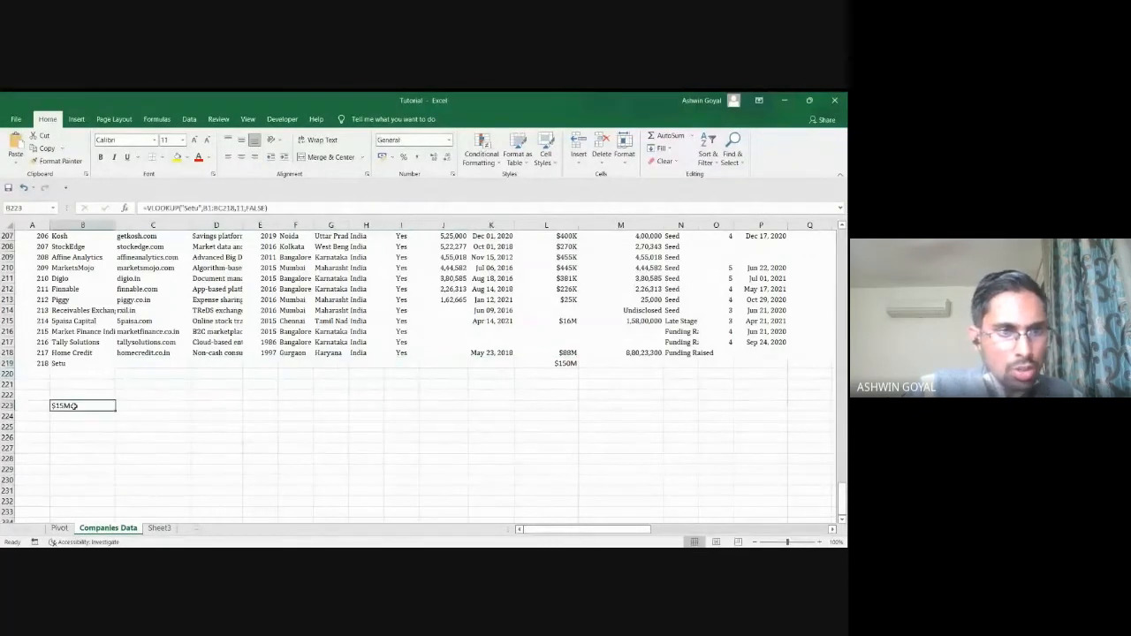
pyautogui.moveTo(233, 208); pyautogui.dragTo(203, 208)
pyautogui.press('BackSpace')
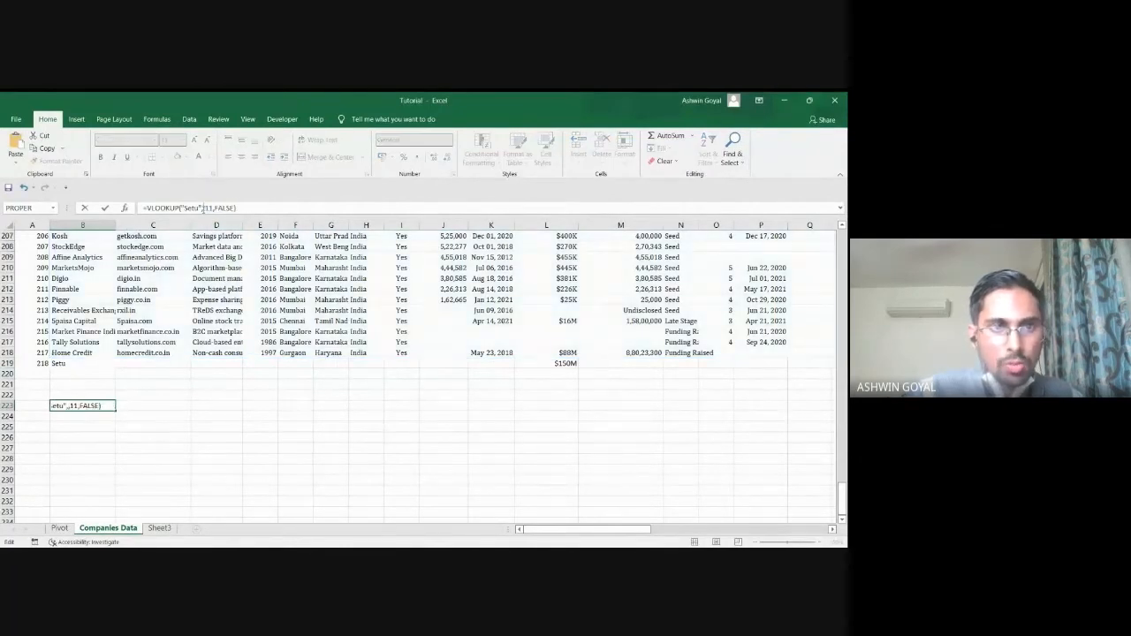
pyautogui.scroll(10, 201, 341)
pyautogui.scroll(20, 202, 341)
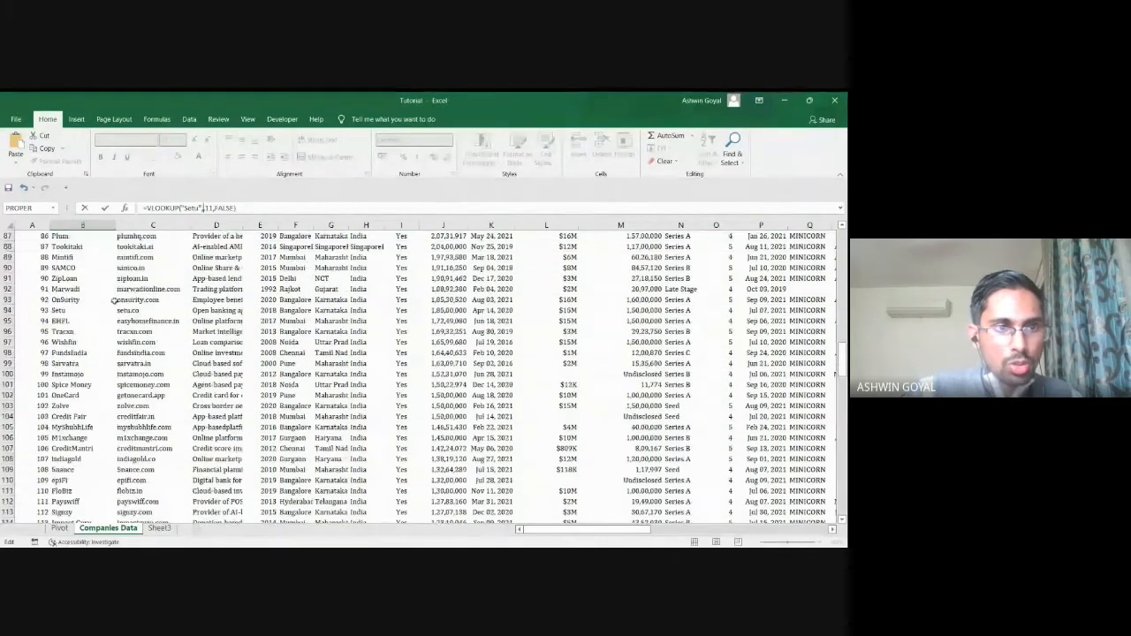
pyautogui.scroll(20, 115, 300)
pyautogui.click(69, 237)
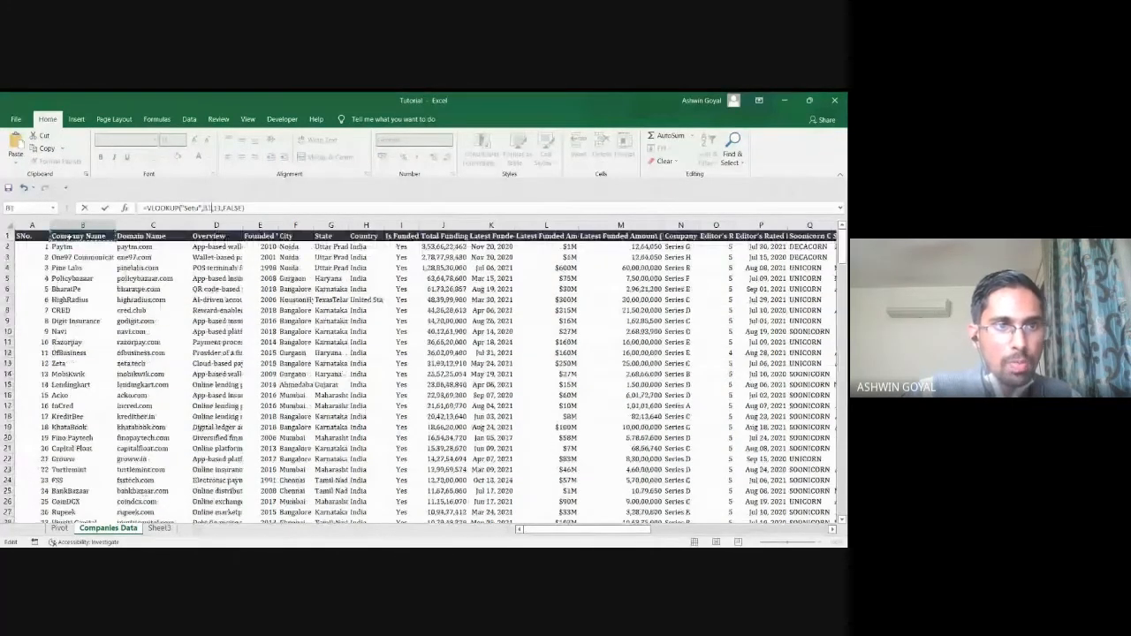
pyautogui.hotkey('ctrl', 'shift', 'Down')
pyautogui.hotkey('ctrl', 'shift', 'Right')
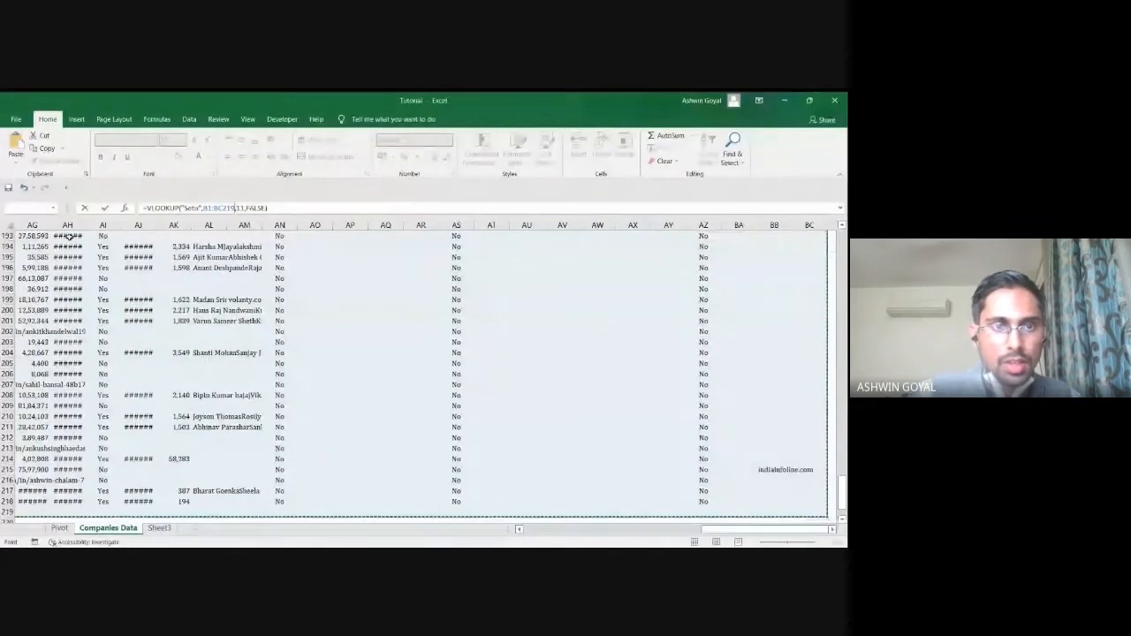
pyautogui.press('Return')
pyautogui.moveTo(597, 530); pyautogui.dragTo(571, 535)
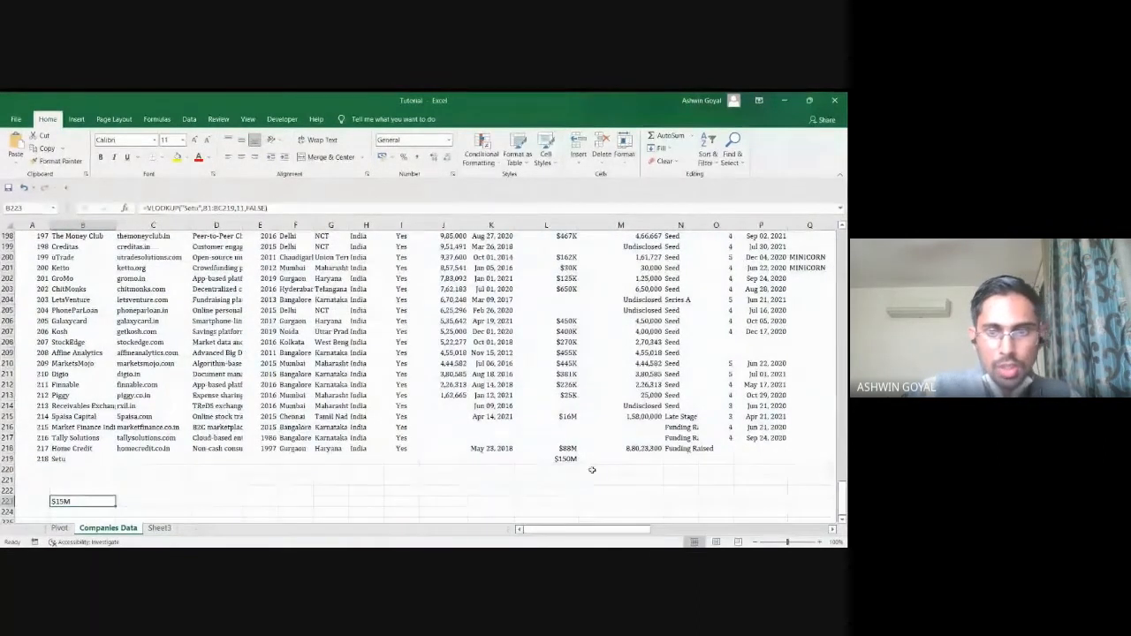
# - Compare the Setu amount in L219 with the VLOOKUP result in B223 and look down the company name column
pyautogui.click(565, 460)
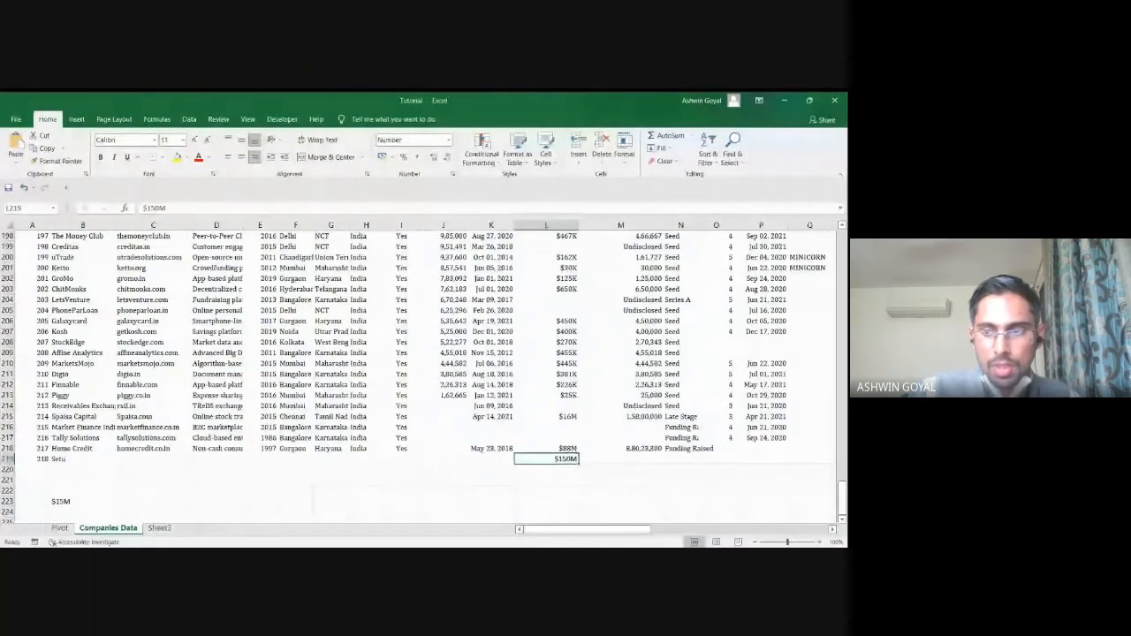
pyautogui.click(82, 500)
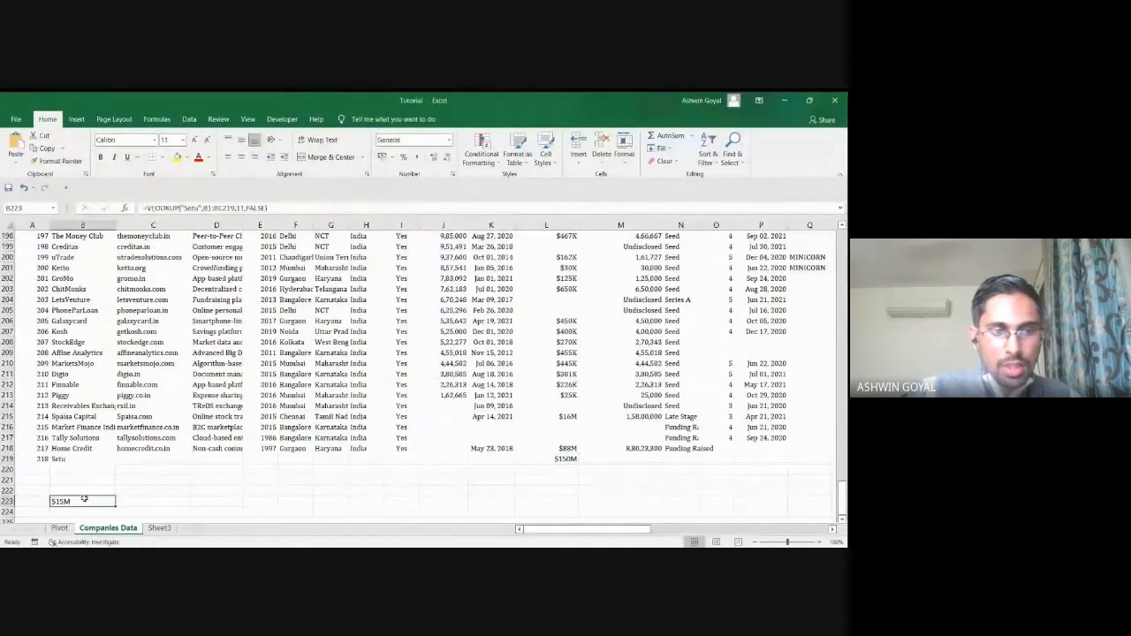
pyautogui.hotkey('alt', 'Tab')
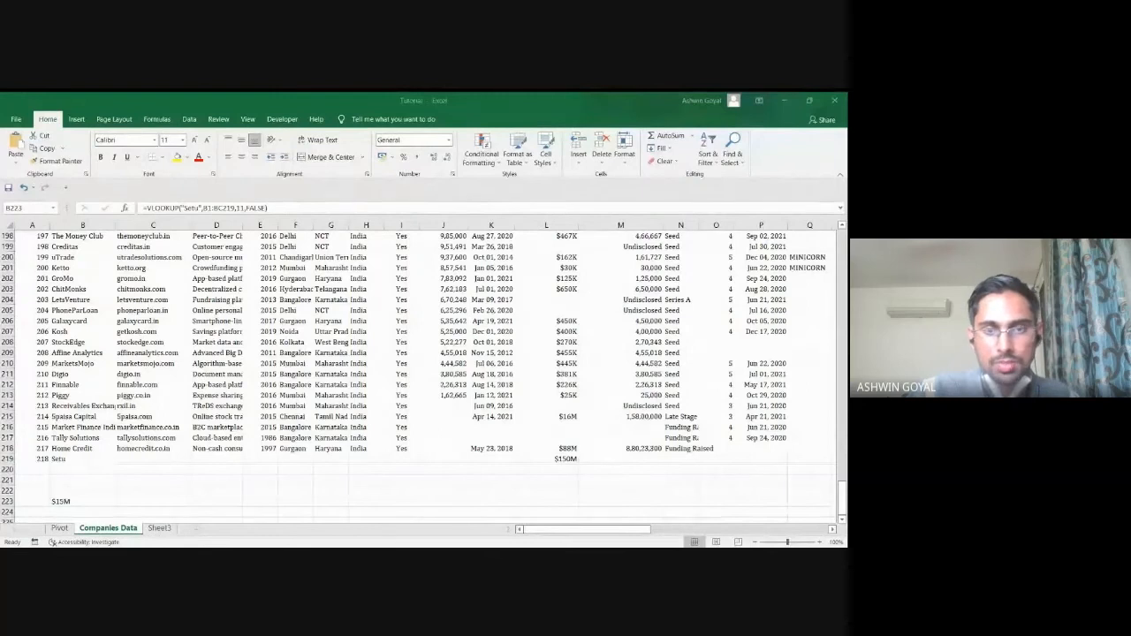
pyautogui.hotkey('alt', 'Tab')
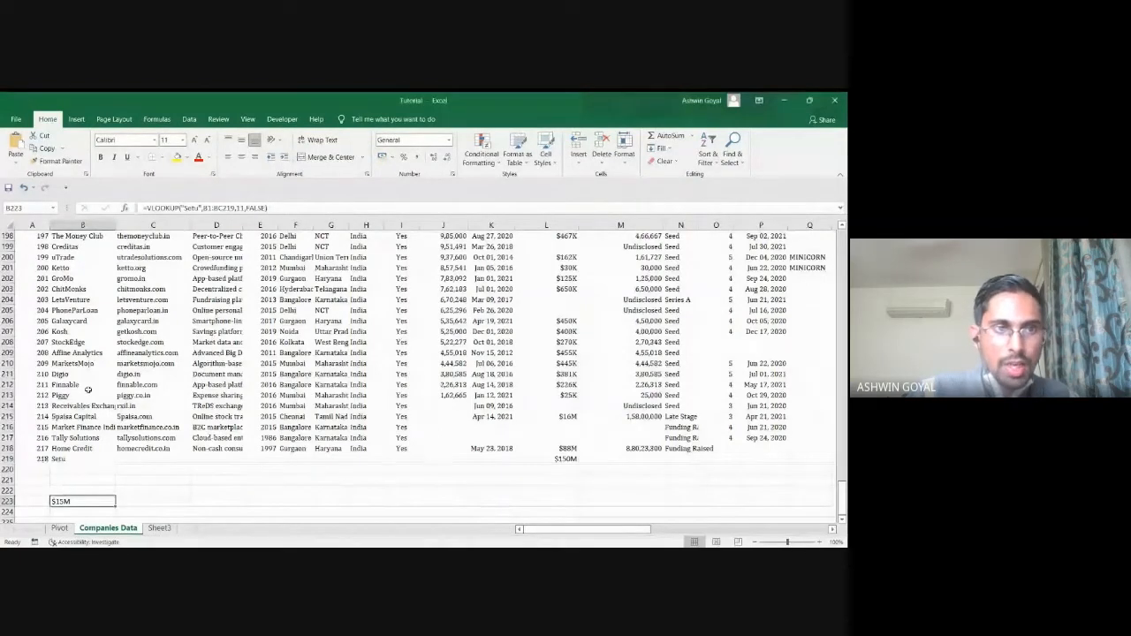
pyautogui.scroll(20, 88, 389)
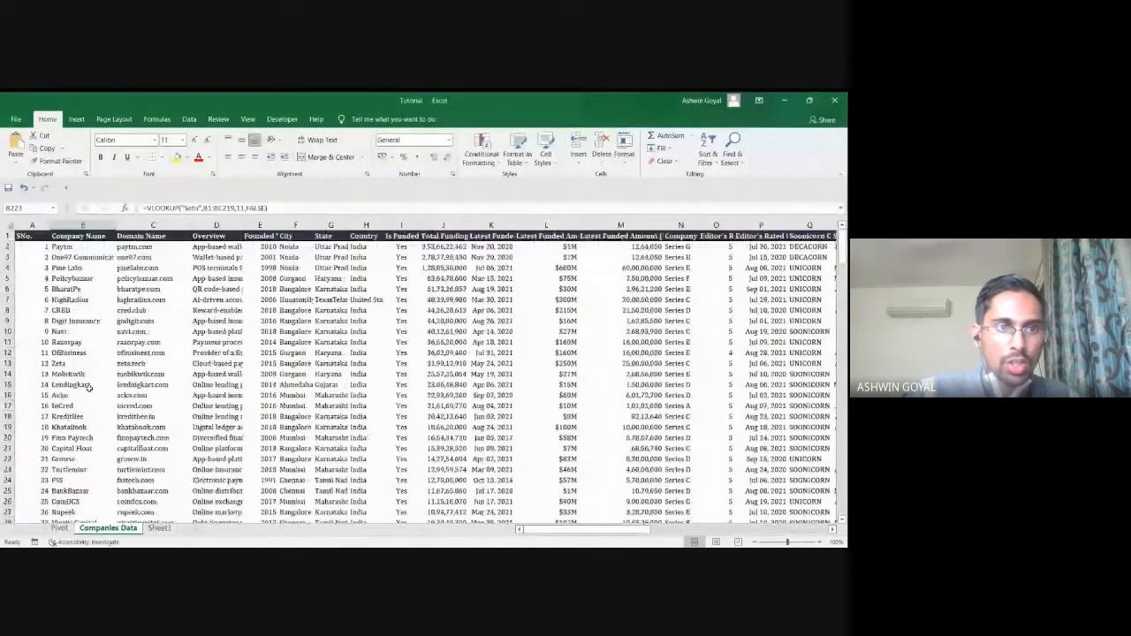
pyautogui.moveTo(75, 246); pyautogui.dragTo(76, 451)
pyautogui.scroll(-5, 77, 415)
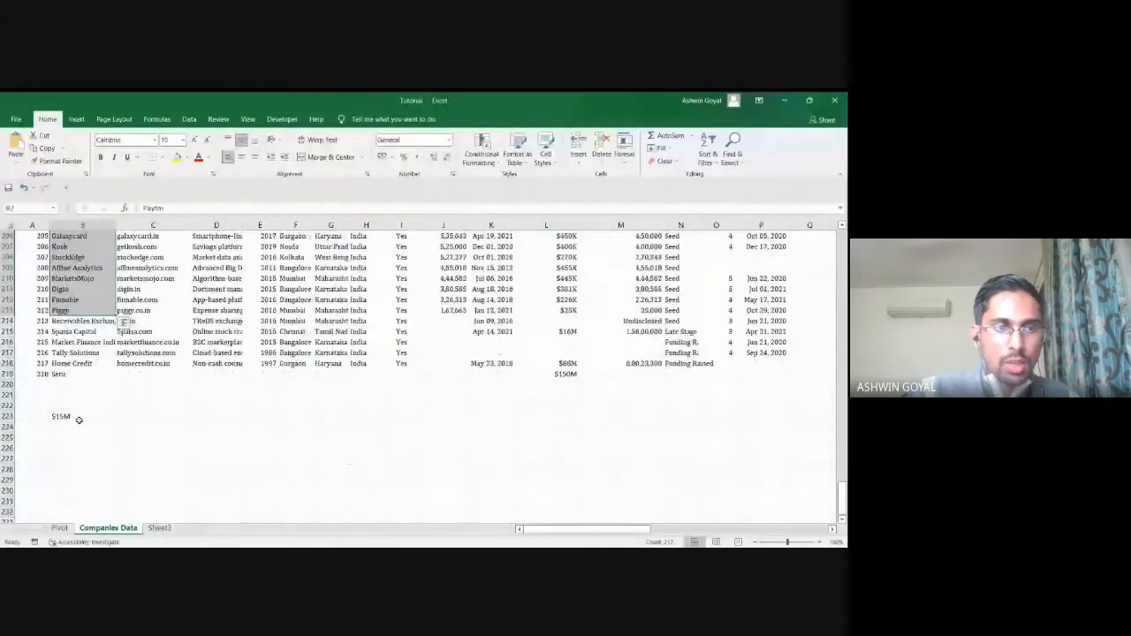
pyautogui.click(80, 414)
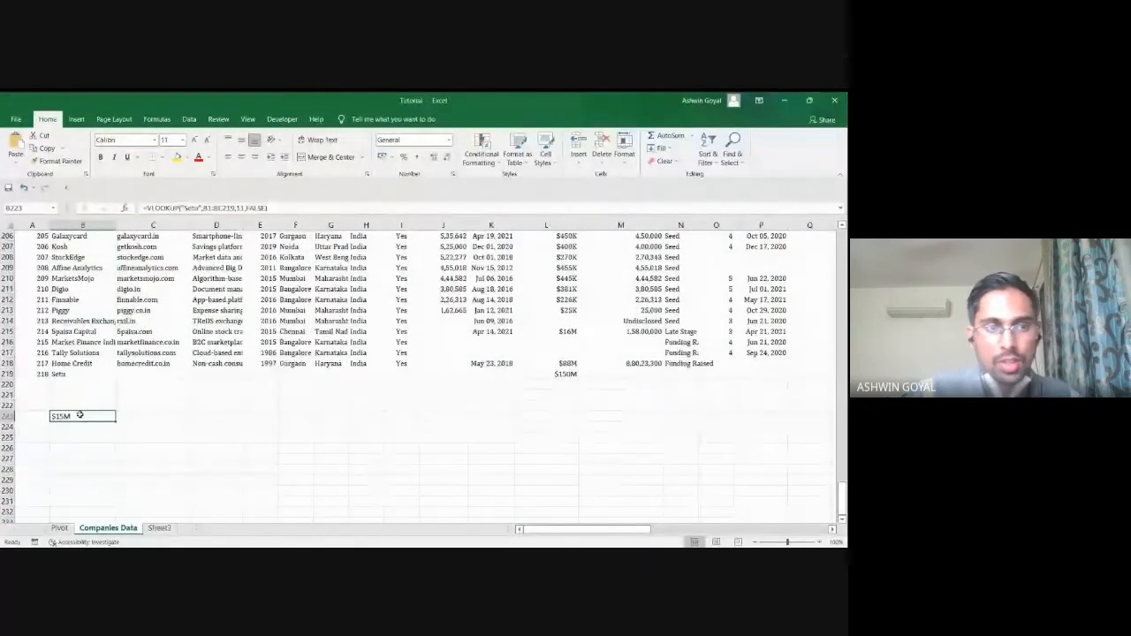
# - Clear the added Setu row in A219:L219 and delete the VLOOKUP formula in B223
pyautogui.moveTo(42, 376); pyautogui.dragTo(551, 375)
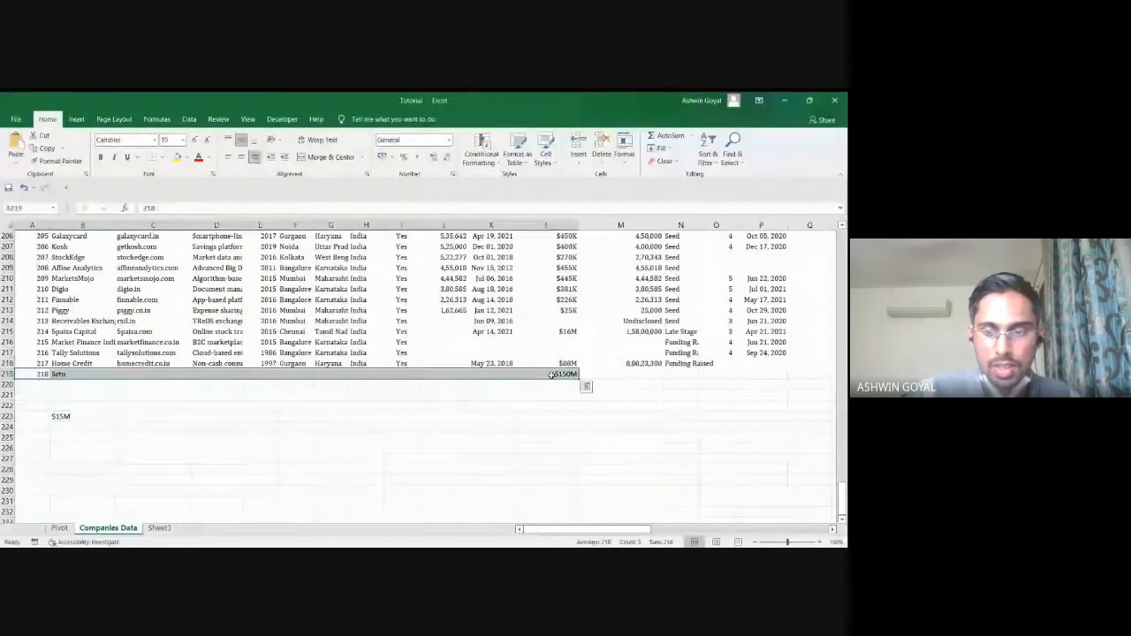
pyautogui.press('Down')
pyautogui.press('Down')
pyautogui.press('Down')
pyautogui.press('Down')
pyautogui.press('Right')
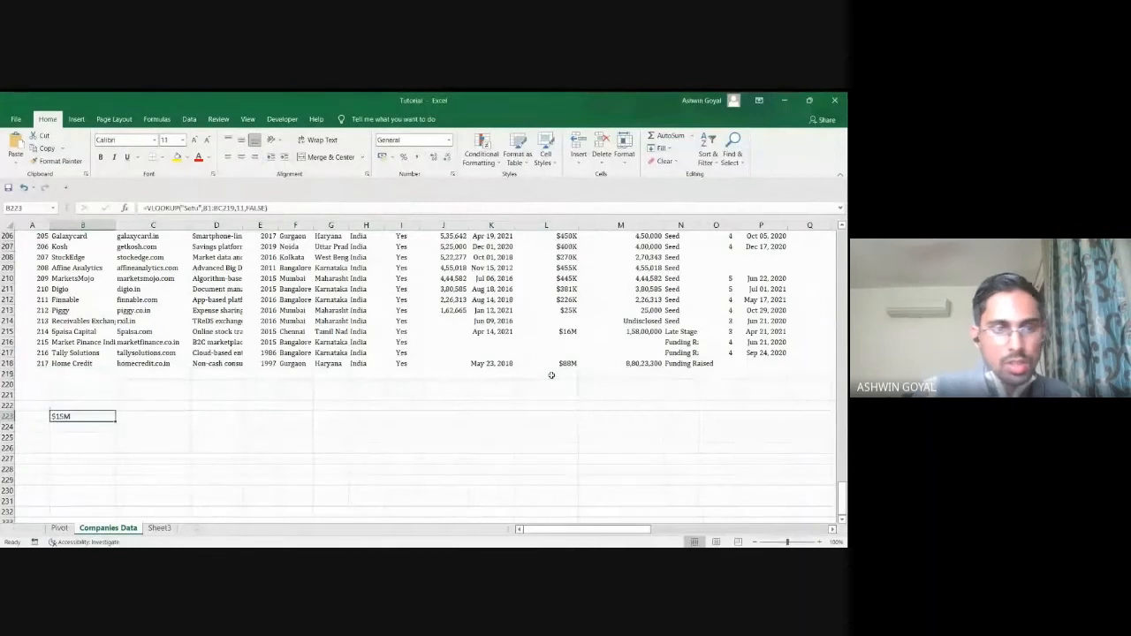
pyautogui.press('Delete')
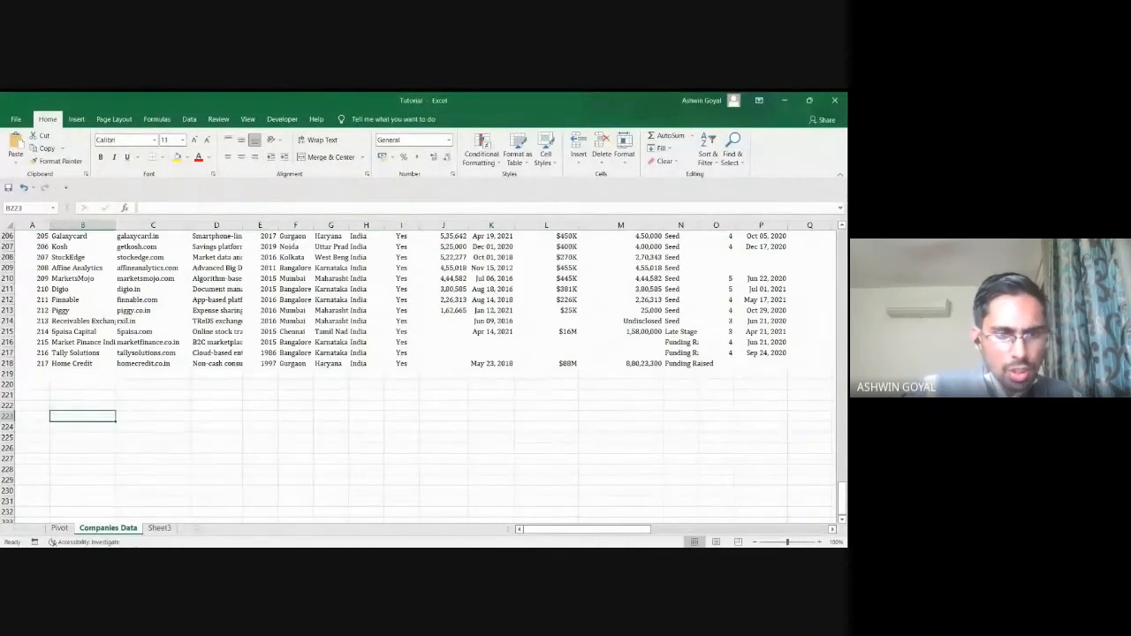
# - On Sheet3, examine the VLOOKUP formula in G2 against the Type and Amount columns, especially the Books row
pyautogui.click(159, 527)
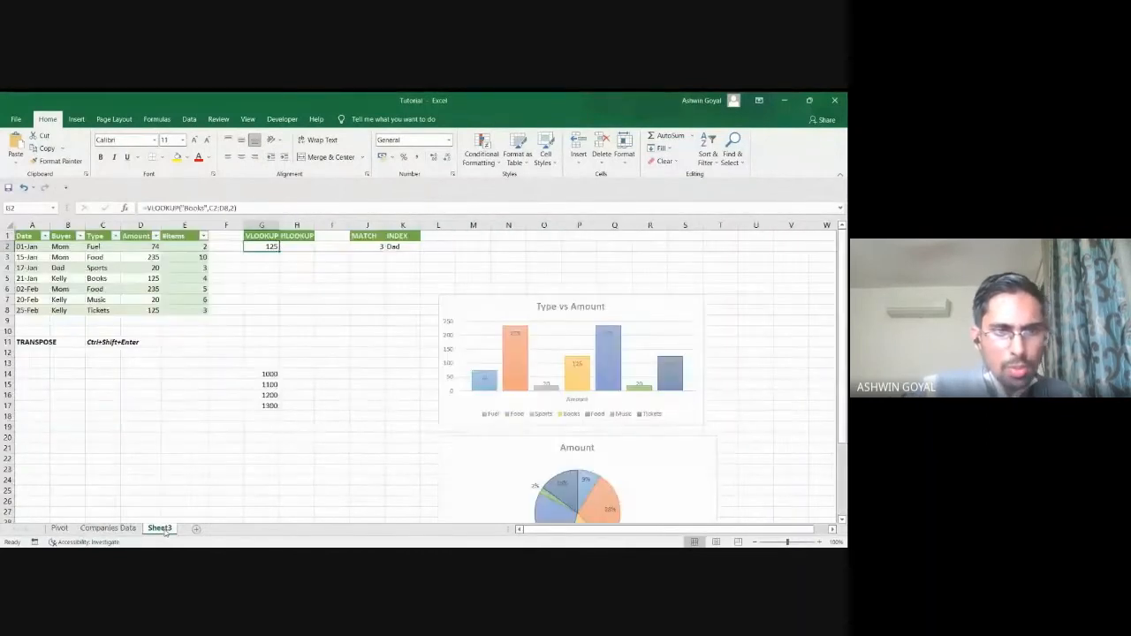
pyautogui.click(303, 249)
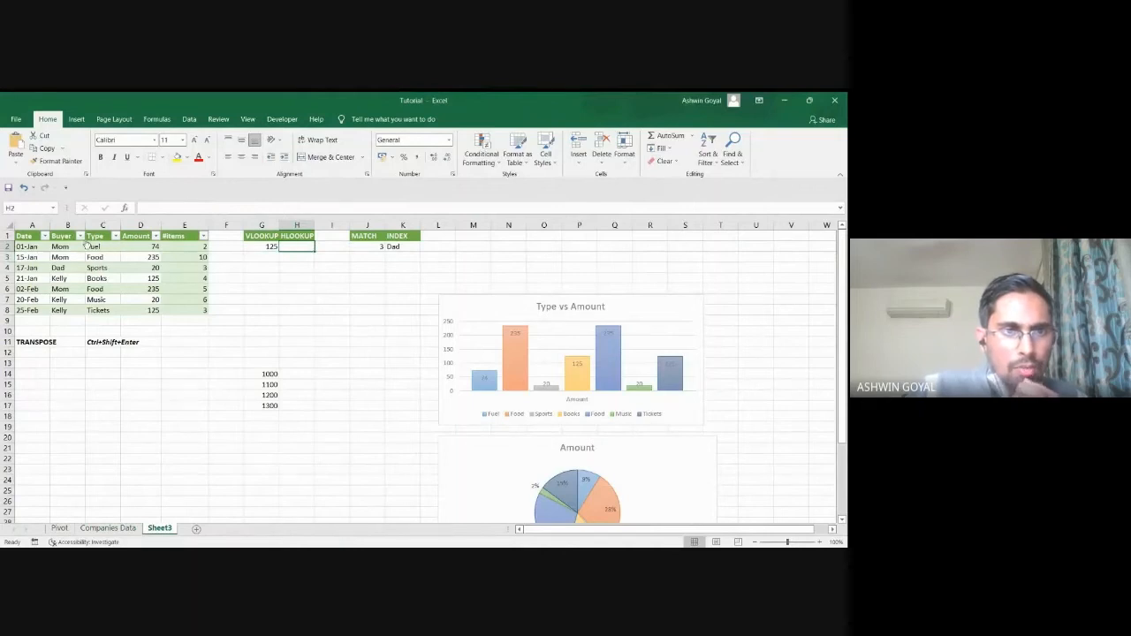
pyautogui.click(92, 236)
pyautogui.moveTo(92, 237); pyautogui.dragTo(132, 310)
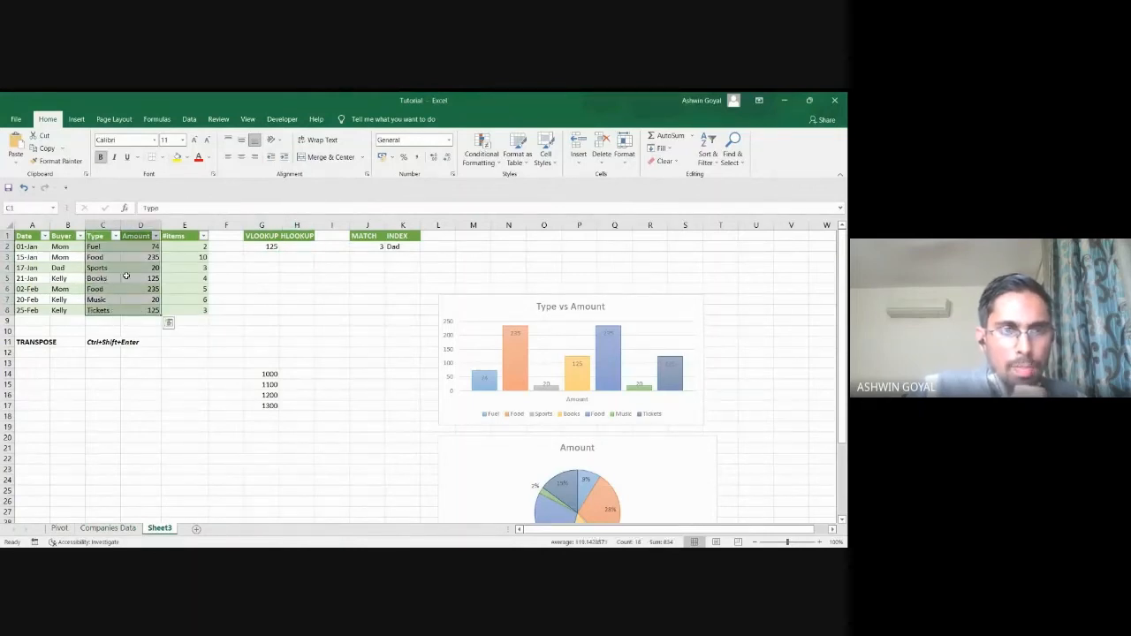
pyautogui.click(103, 235)
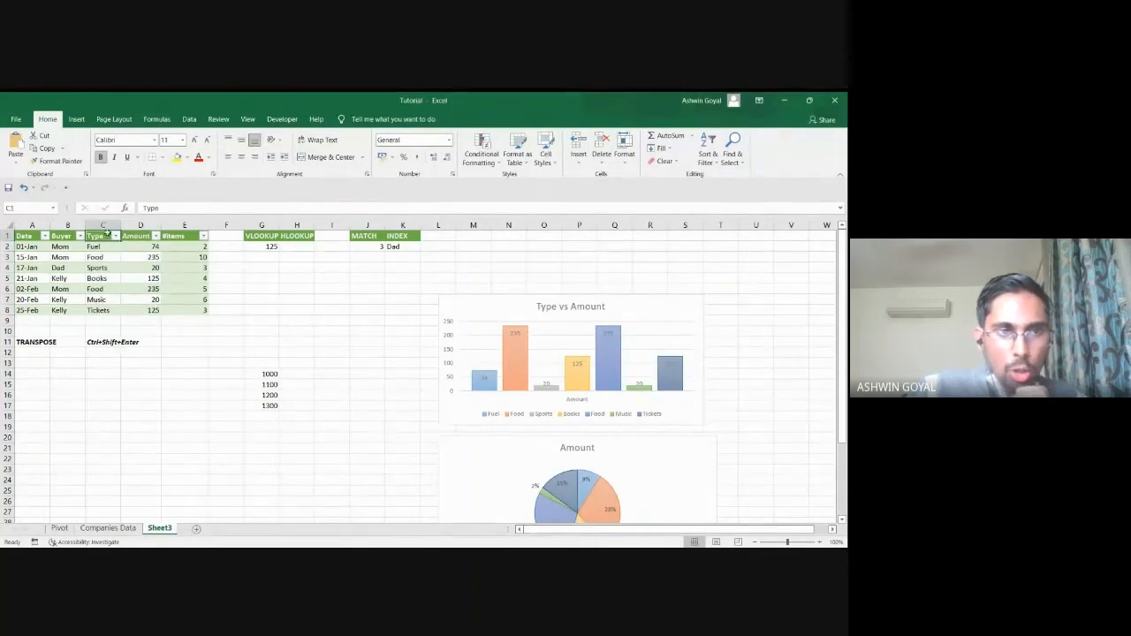
pyautogui.click(101, 279)
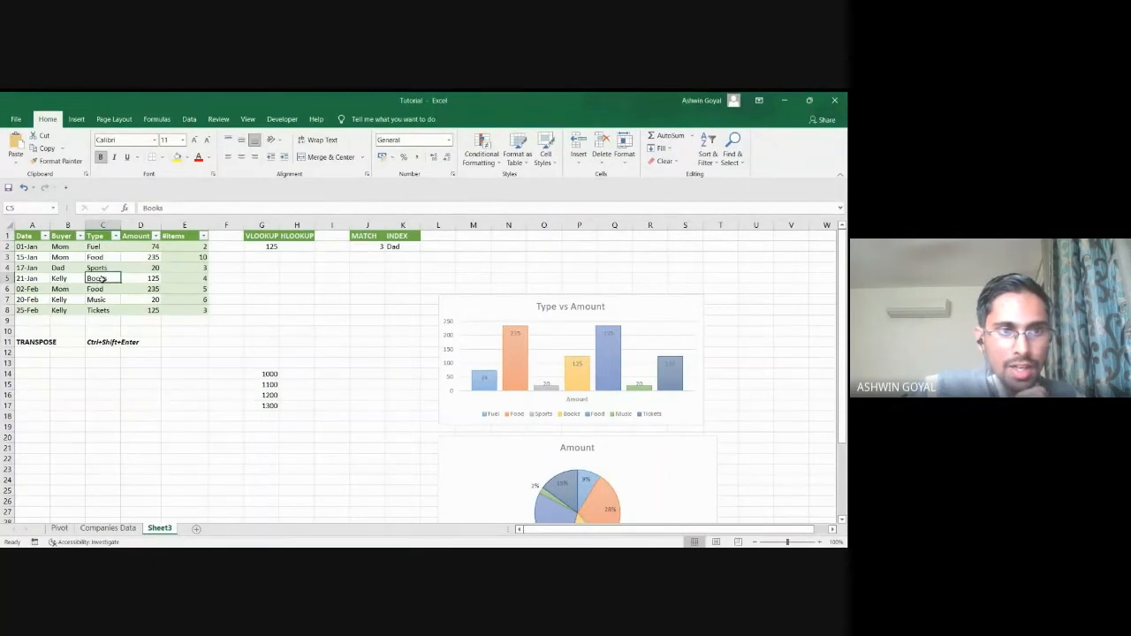
pyautogui.hotkey('ctrl', 'b')
pyautogui.click(269, 249)
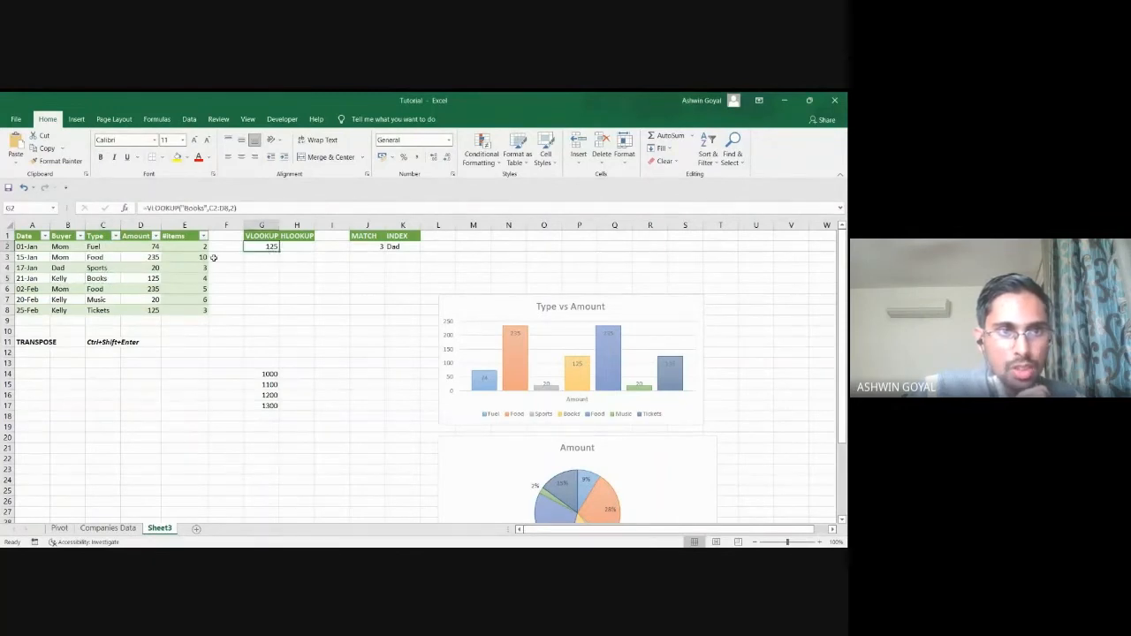
pyautogui.click(99, 280)
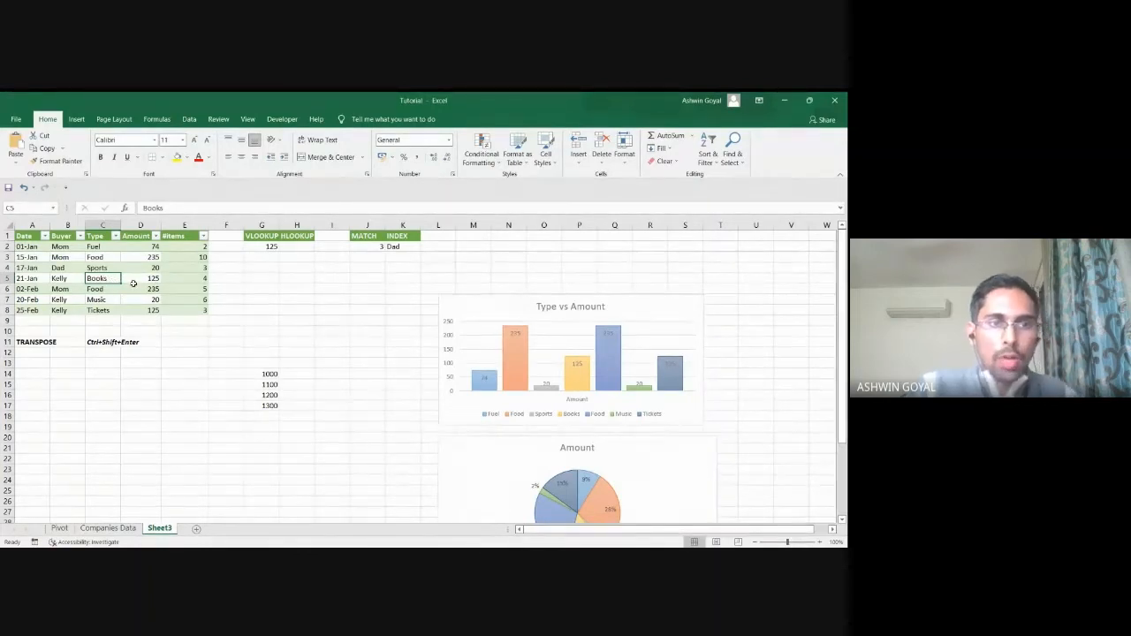
pyautogui.click(146, 279)
pyautogui.click(259, 246)
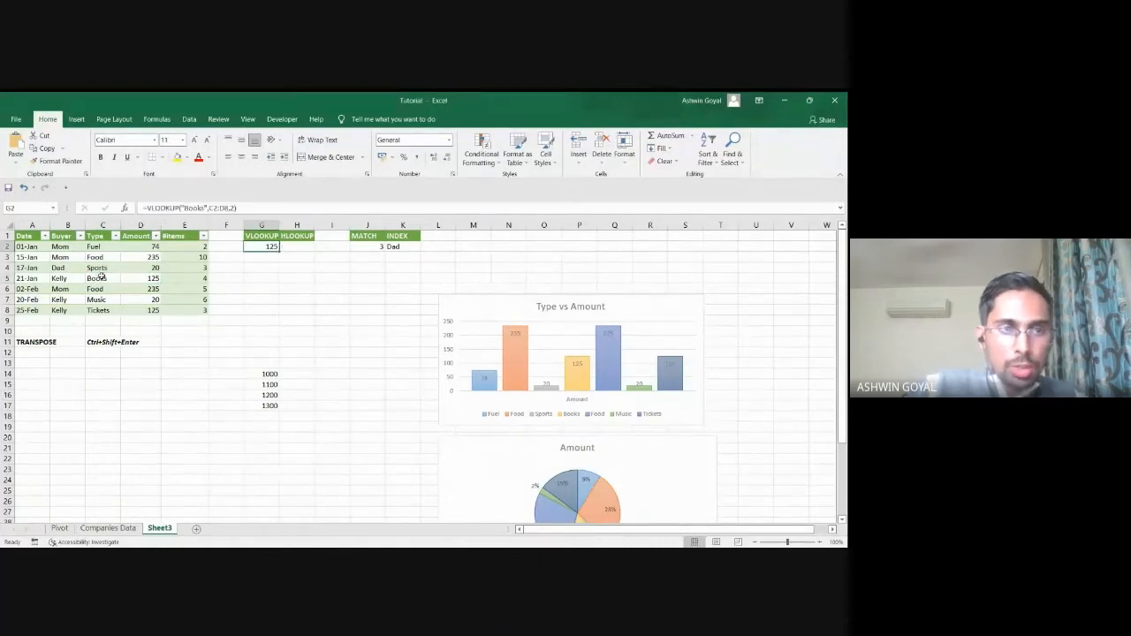
# - Compare the Books type and its amount in row 5 with the VLOOKUP formula in G2
pyautogui.click(153, 277)
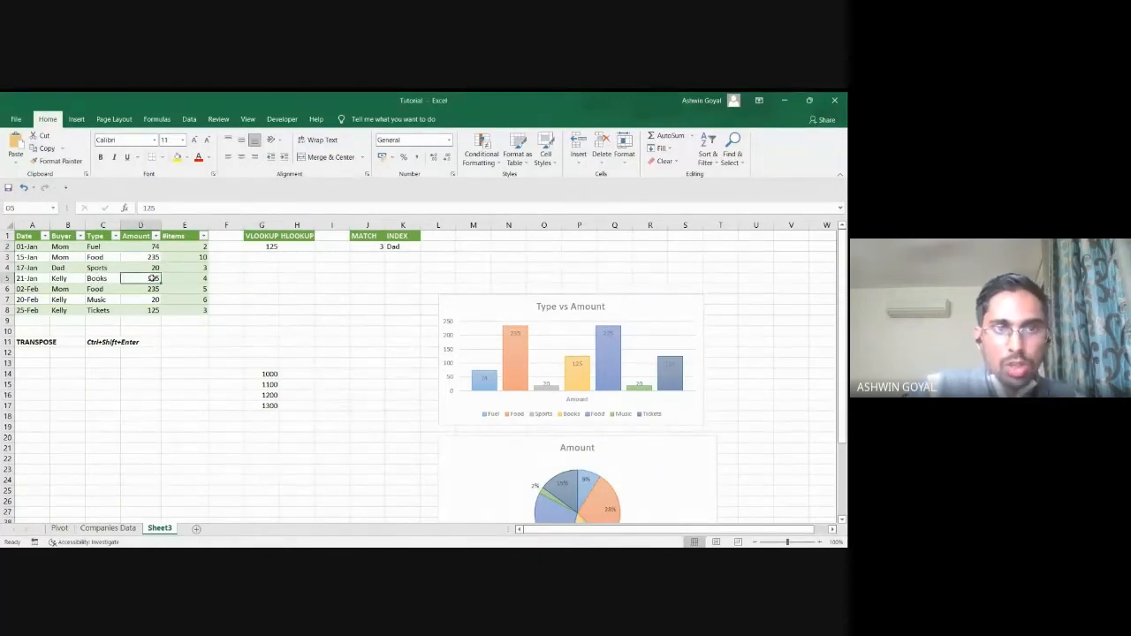
pyautogui.click(95, 279)
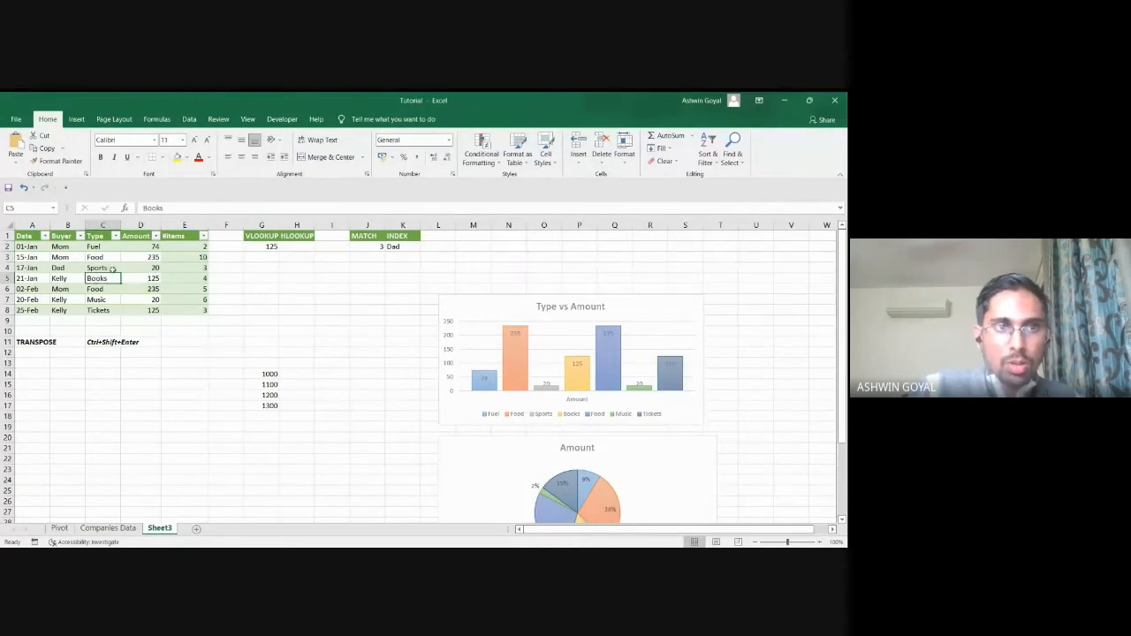
pyautogui.click(265, 247)
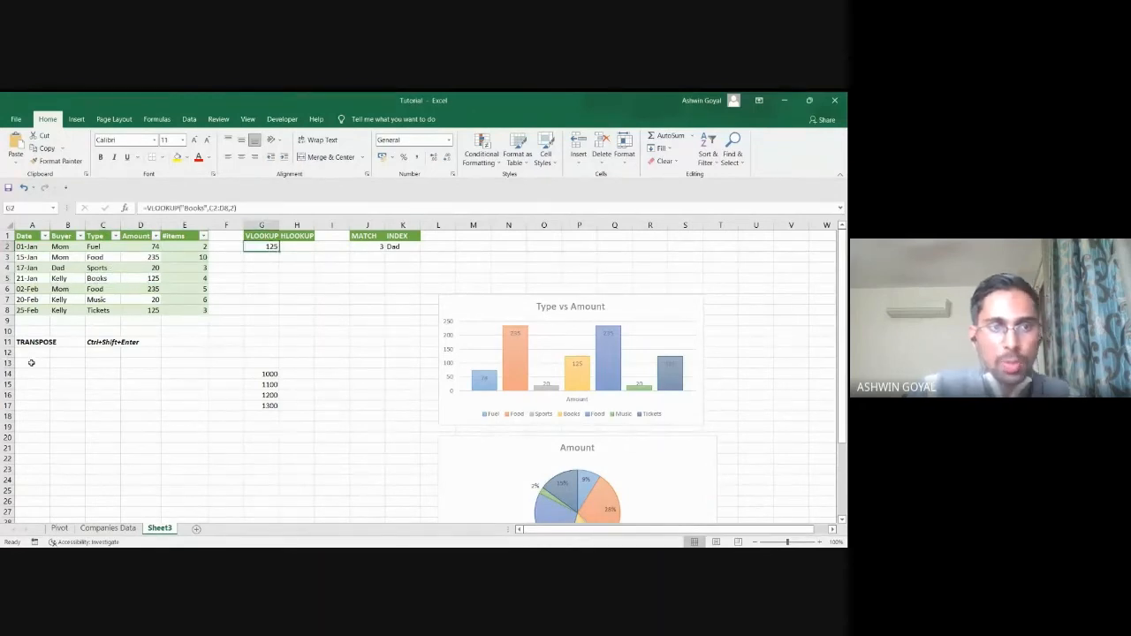
# - Copy the Type and Amount values in C2:D8 and paste them transposed starting at A12
pyautogui.click(303, 248)
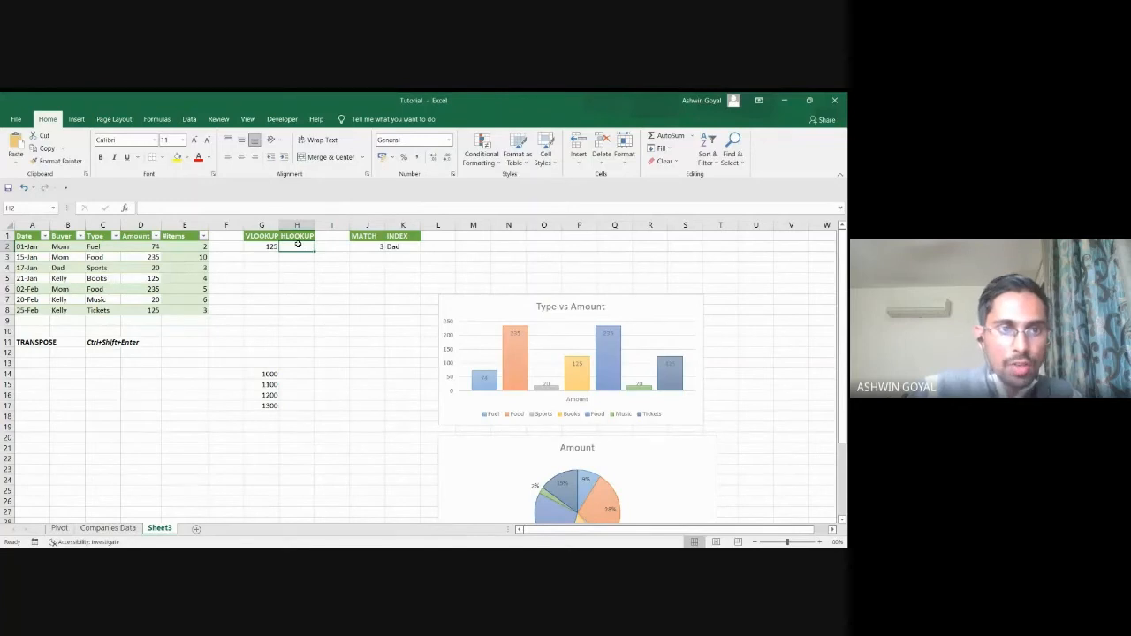
pyautogui.click(32, 352)
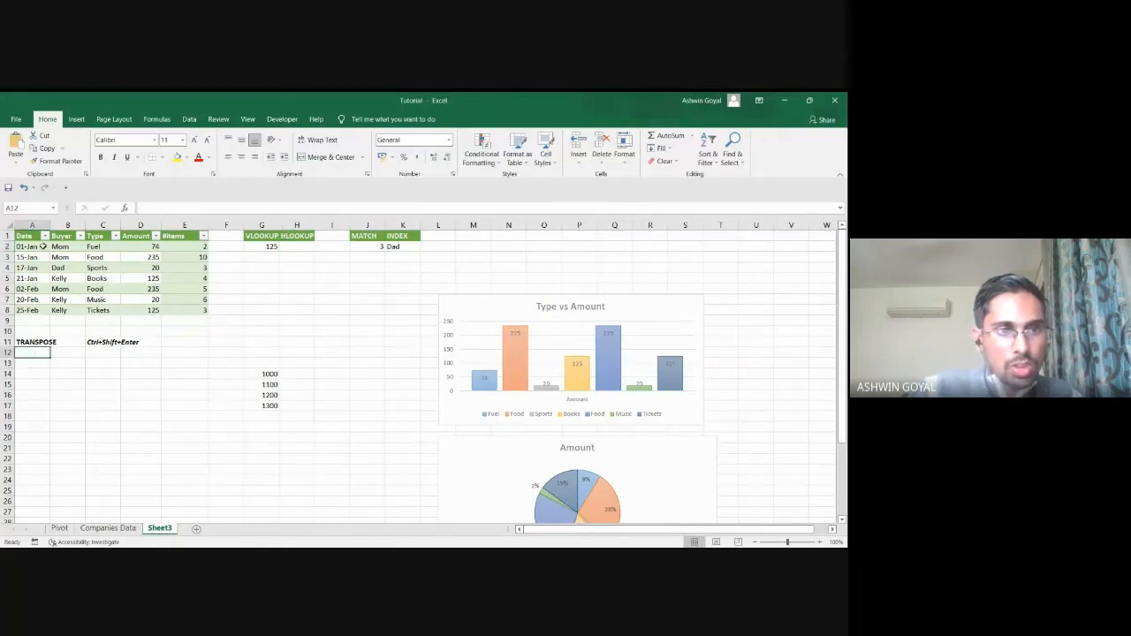
pyautogui.moveTo(104, 247); pyautogui.dragTo(152, 309)
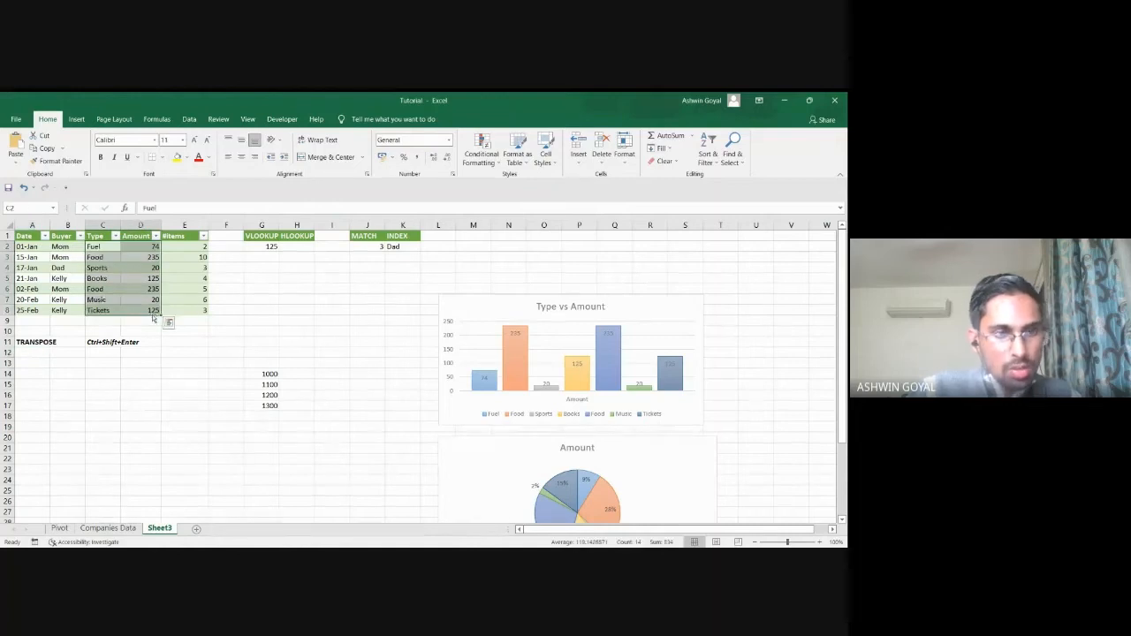
pyautogui.hotkey('ctrl', 'c')
pyautogui.rightClick(33, 353)
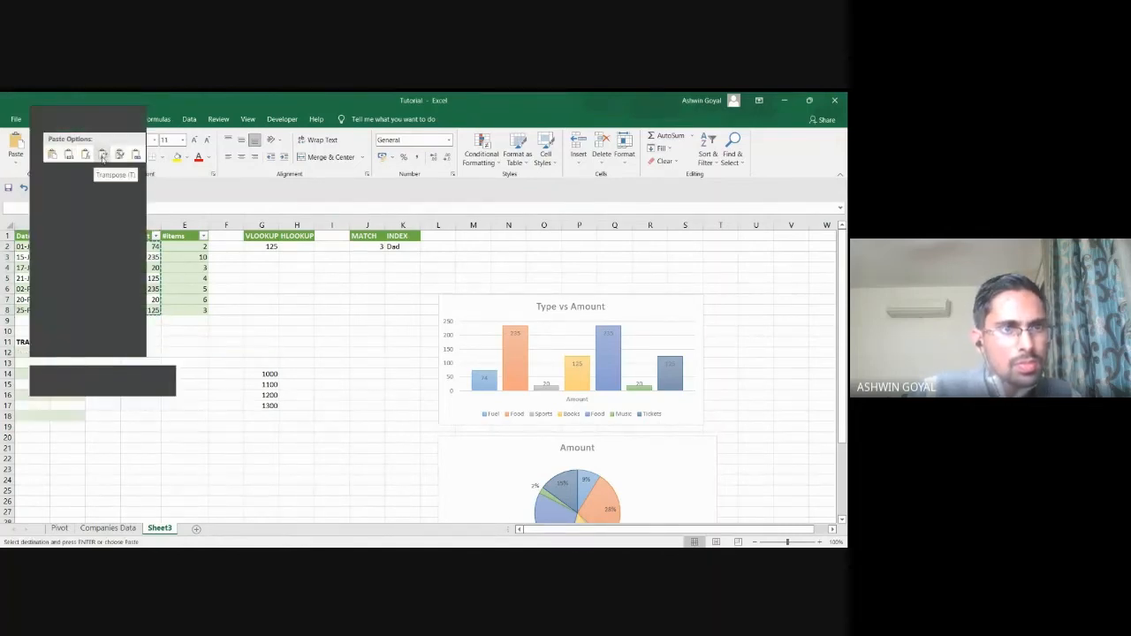
pyautogui.click(102, 154)
# - Clear the numbers 1000 to 1300 in the cells below the transposed table
pyautogui.moveTo(265, 373); pyautogui.dragTo(265, 411)
pyautogui.press('Delete')
pyautogui.press('Up')
pyautogui.press('Left')
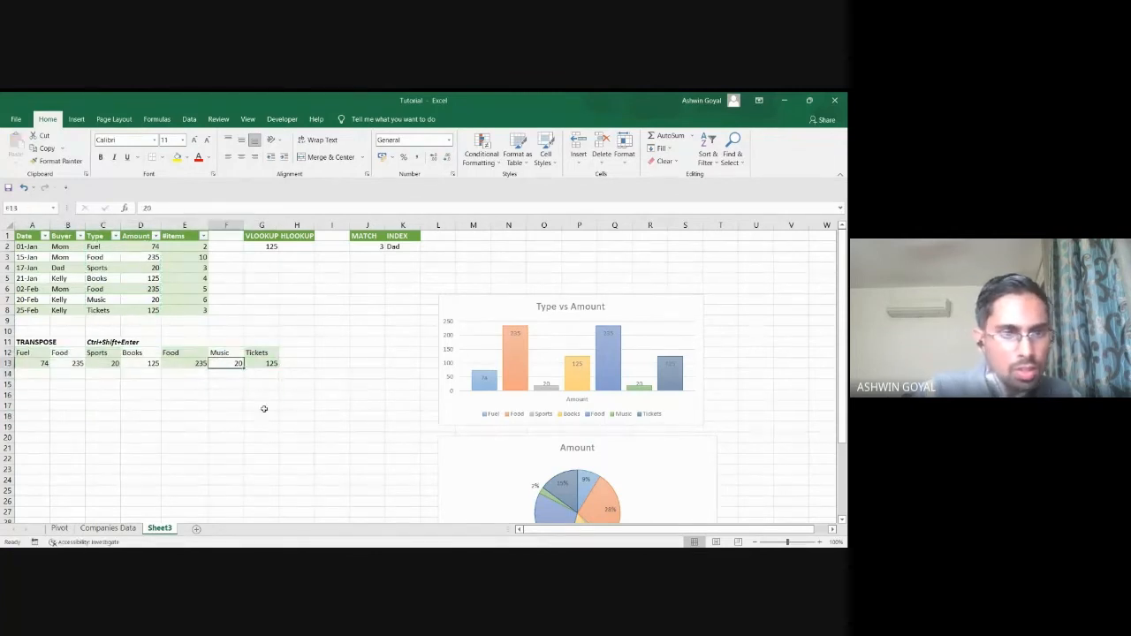
# - Hide row 11, which holds the TRANSPOSE heading and the Ctrl+Shift+Enter note
pyautogui.press('Up')
pyautogui.press('Left')
pyautogui.press('Left')
pyautogui.press('Left')
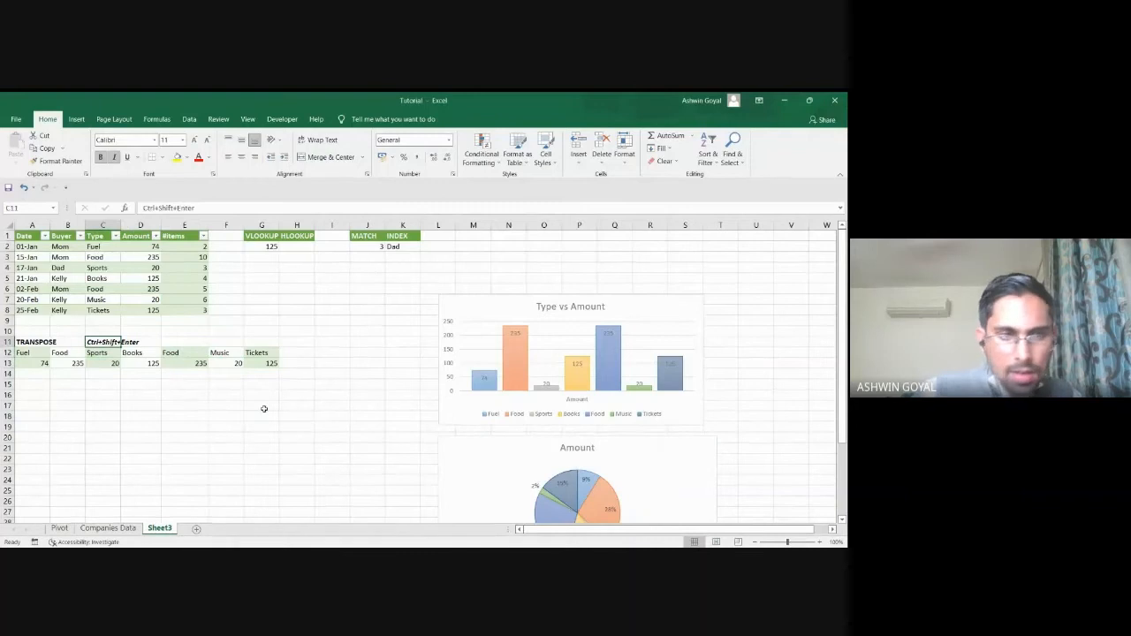
pyautogui.press('Left')
pyautogui.press('Left')
pyautogui.hotkey('shift', 'Right')
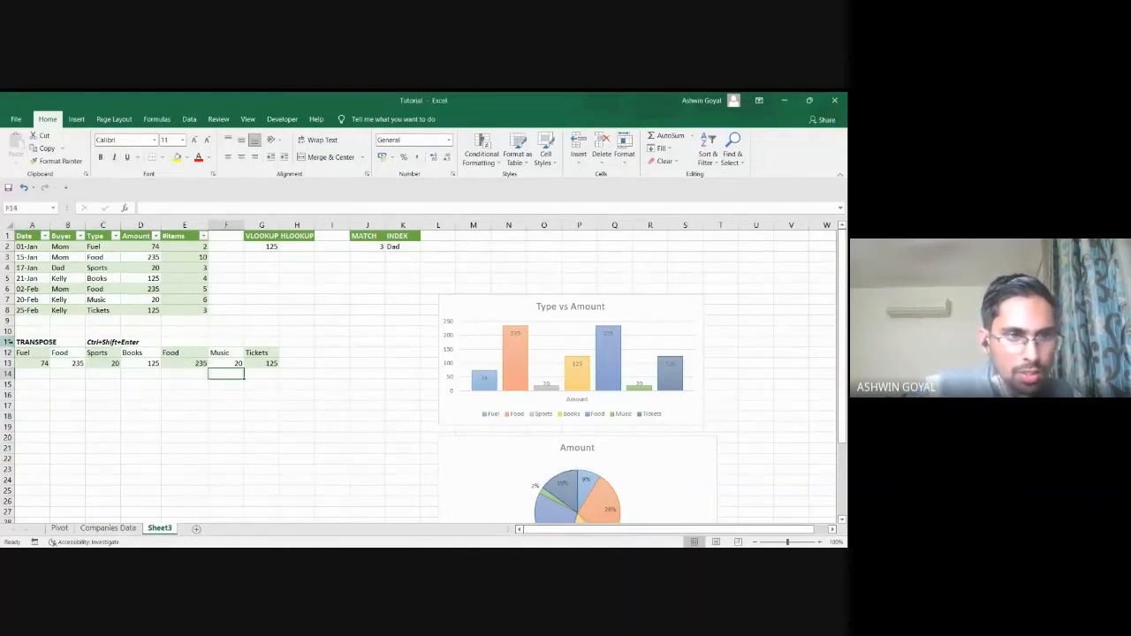
pyautogui.click(9, 342)
pyautogui.rightClick(11, 342)
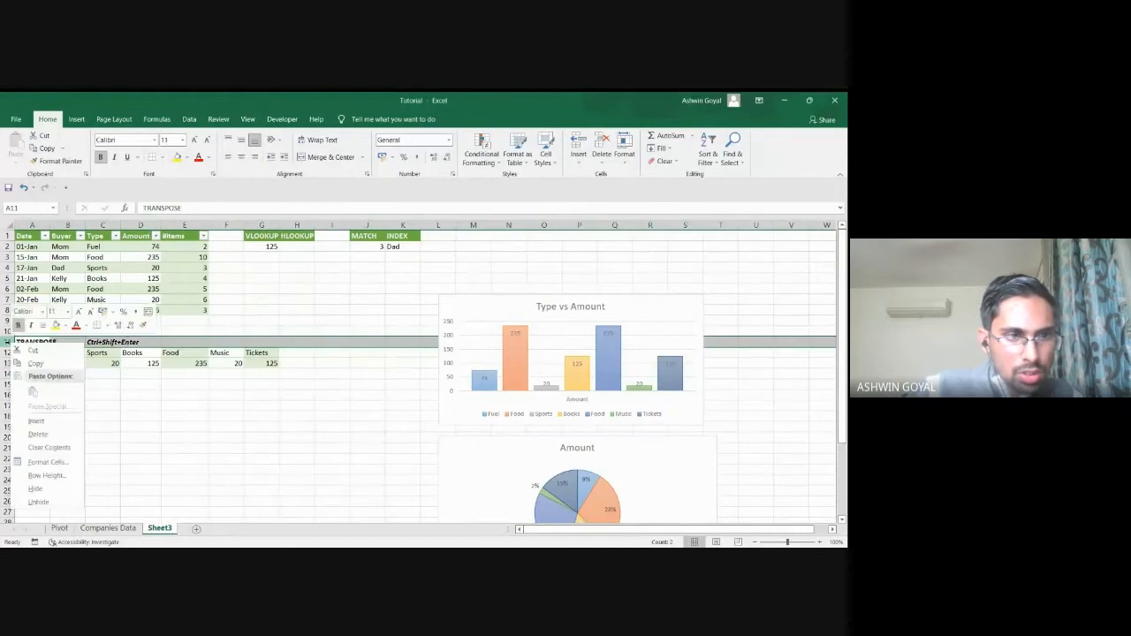
pyautogui.click(43, 489)
pyautogui.click(135, 365)
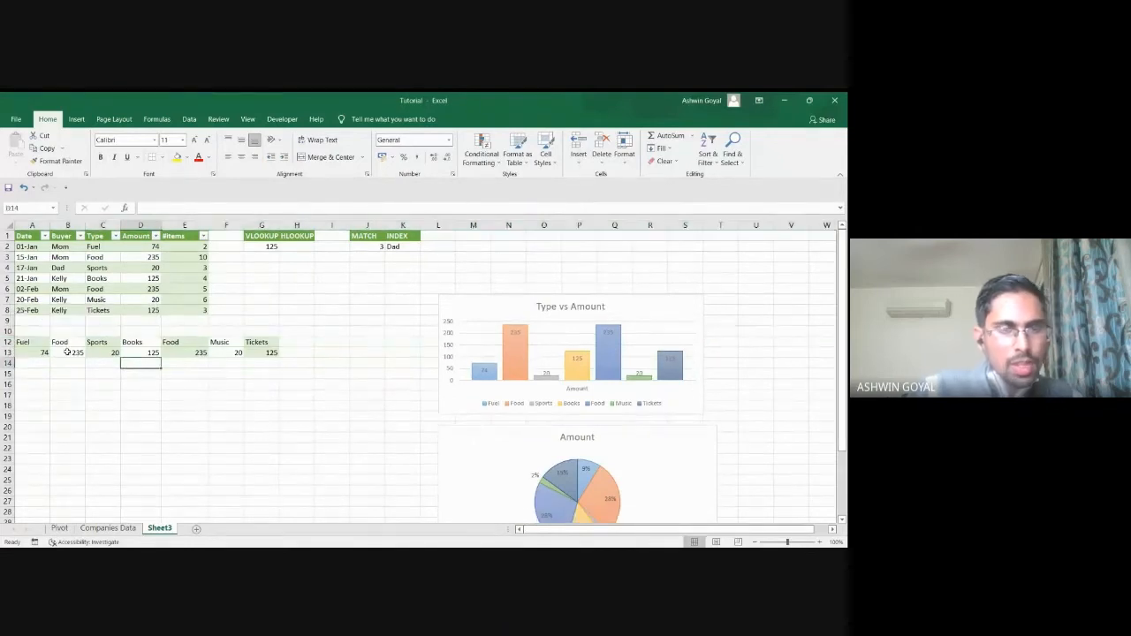
# - Examine the transposed table in A12:G13, especially the Tickets entry and its amount
pyautogui.moveTo(35, 344); pyautogui.dragTo(267, 352)
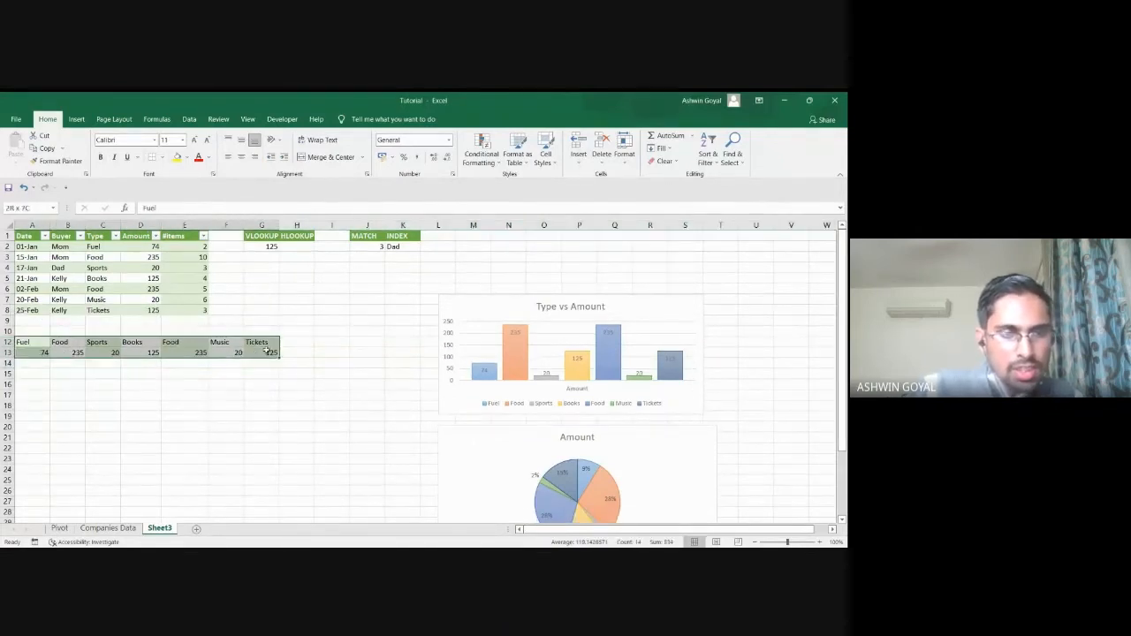
pyautogui.click(258, 382)
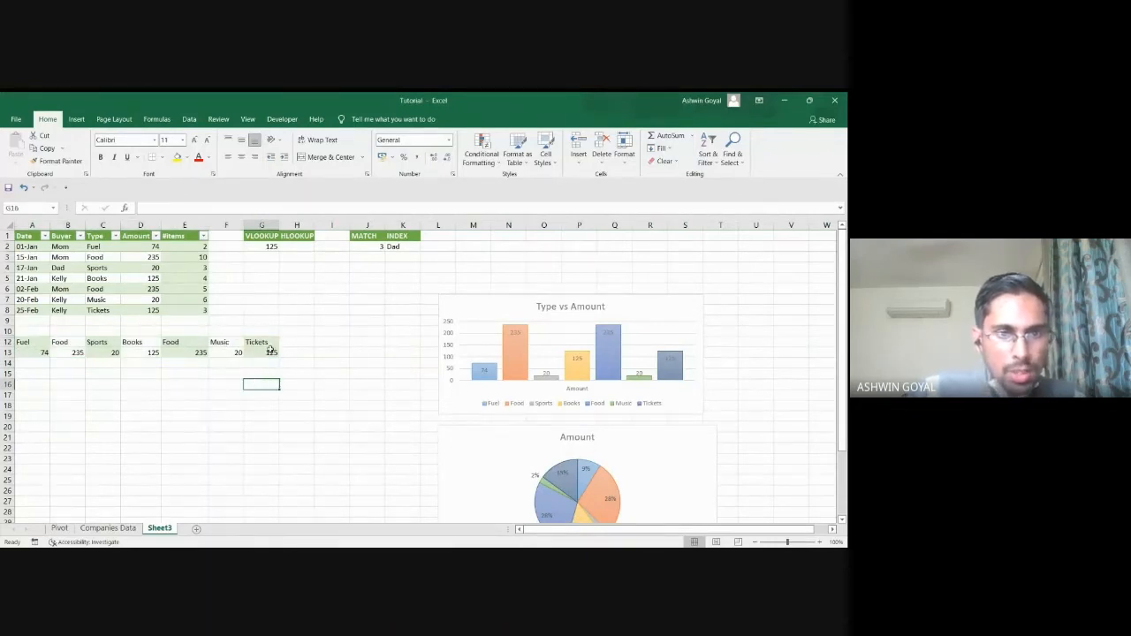
pyautogui.moveTo(260, 343); pyautogui.dragTo(265, 352)
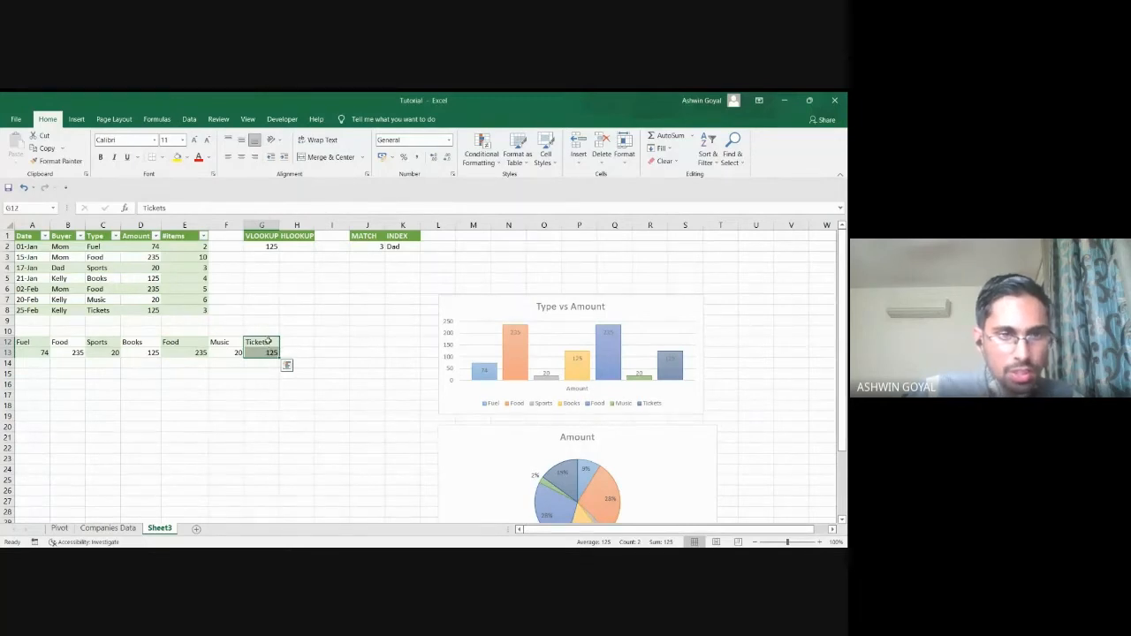
# - Start an HLOOKUP formula in H2 with "Tickets" as the lookup value and A12:G13 as the table range
pyautogui.click(293, 247)
pyautogui.write('=')
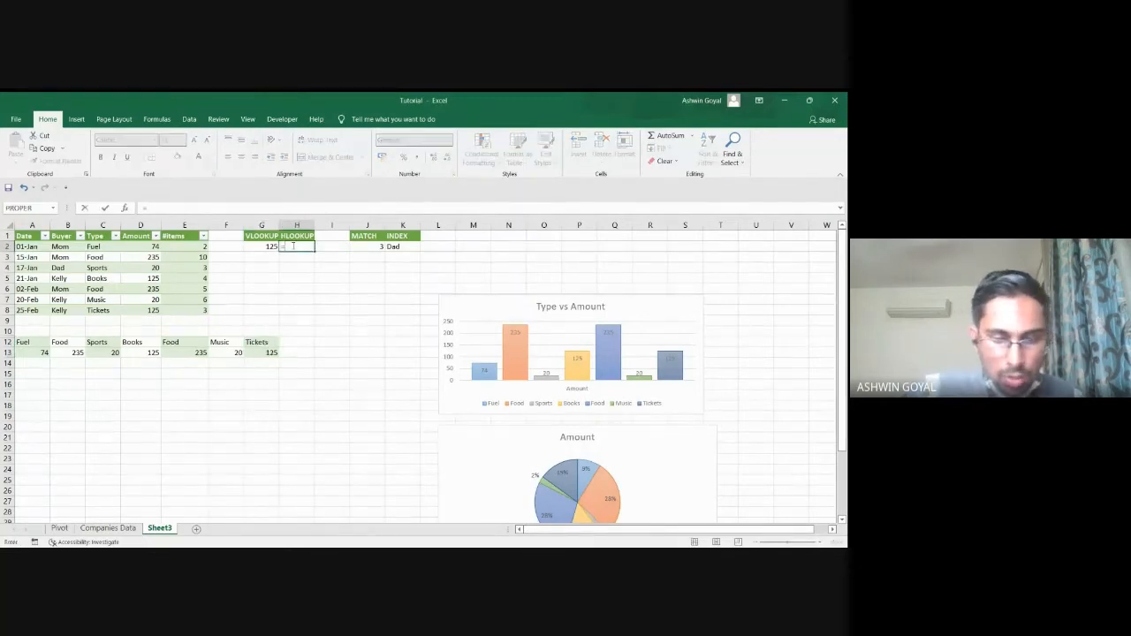
pyautogui.write('hl')
pyautogui.press('Tab')
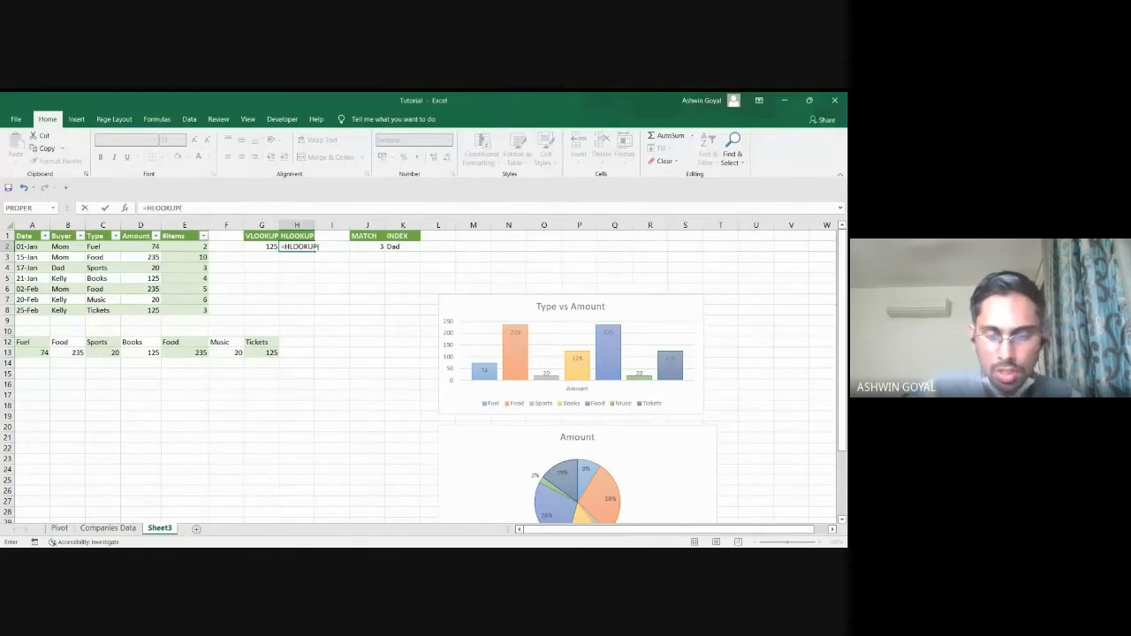
pyautogui.write('"Tickets"')
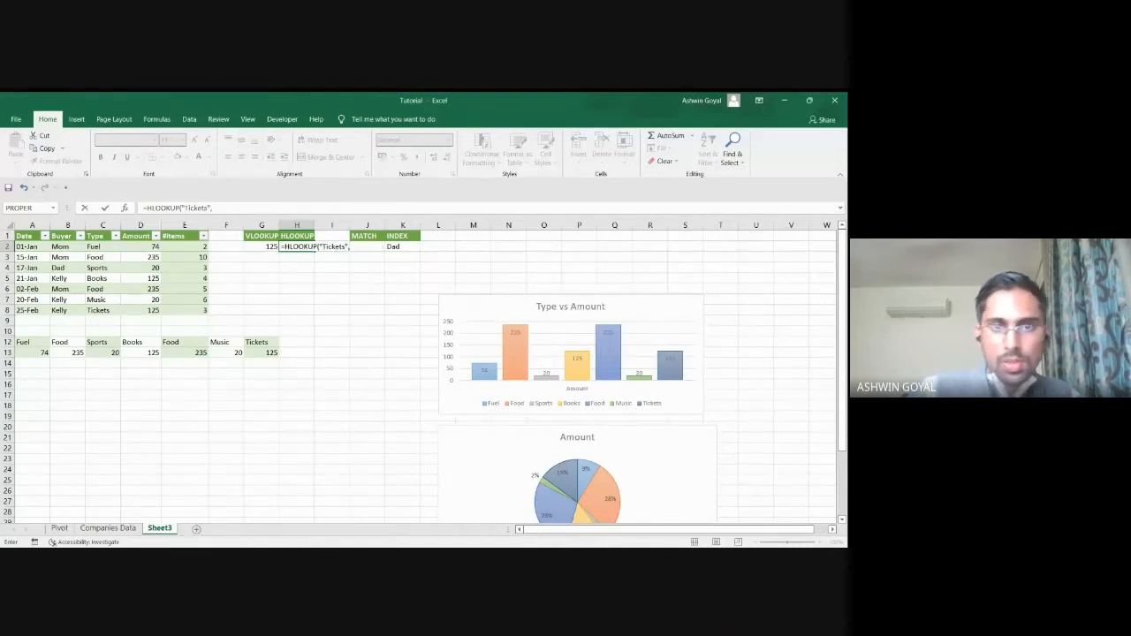
pyautogui.write(',')
pyautogui.moveTo(22, 345); pyautogui.dragTo(278, 353)
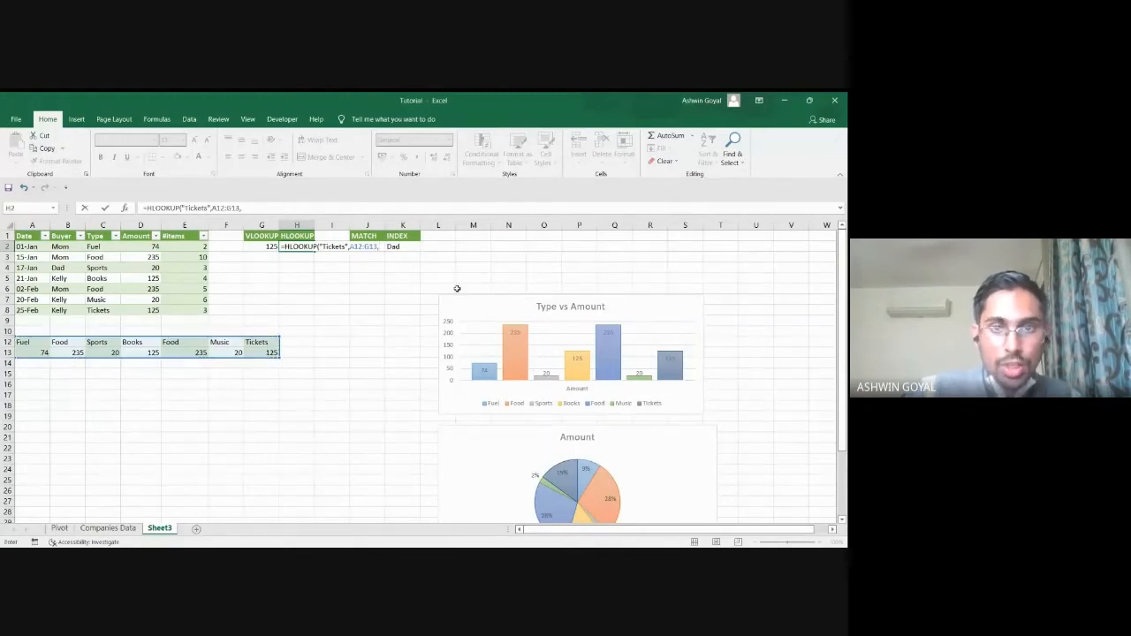
pyautogui.write(',')
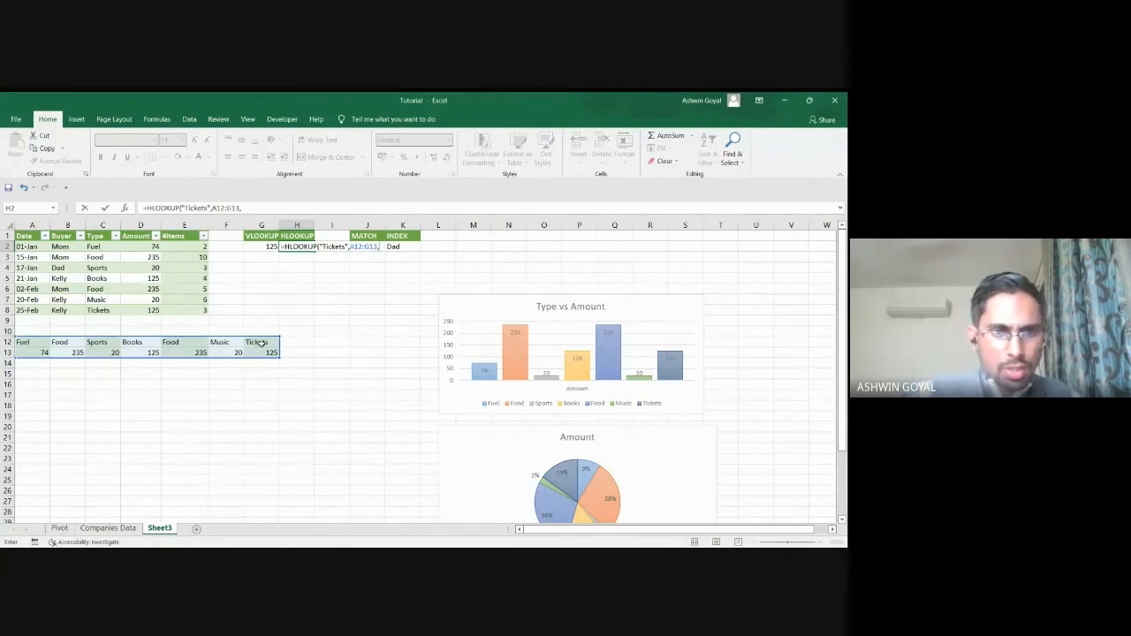
pyautogui.click(7, 342)
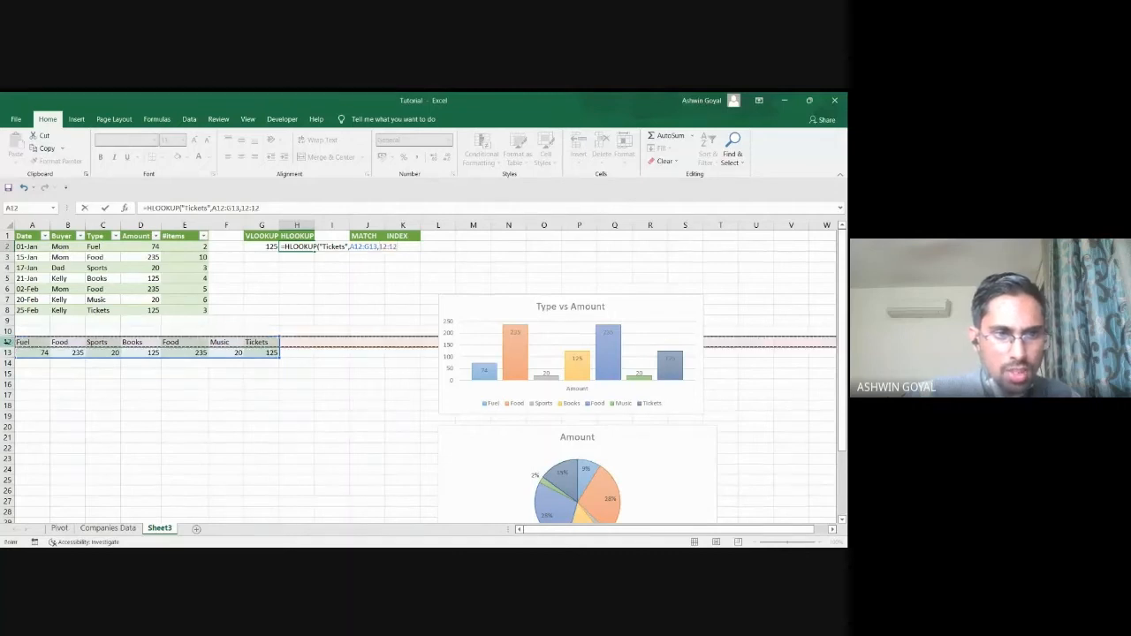
pyautogui.click(8, 353)
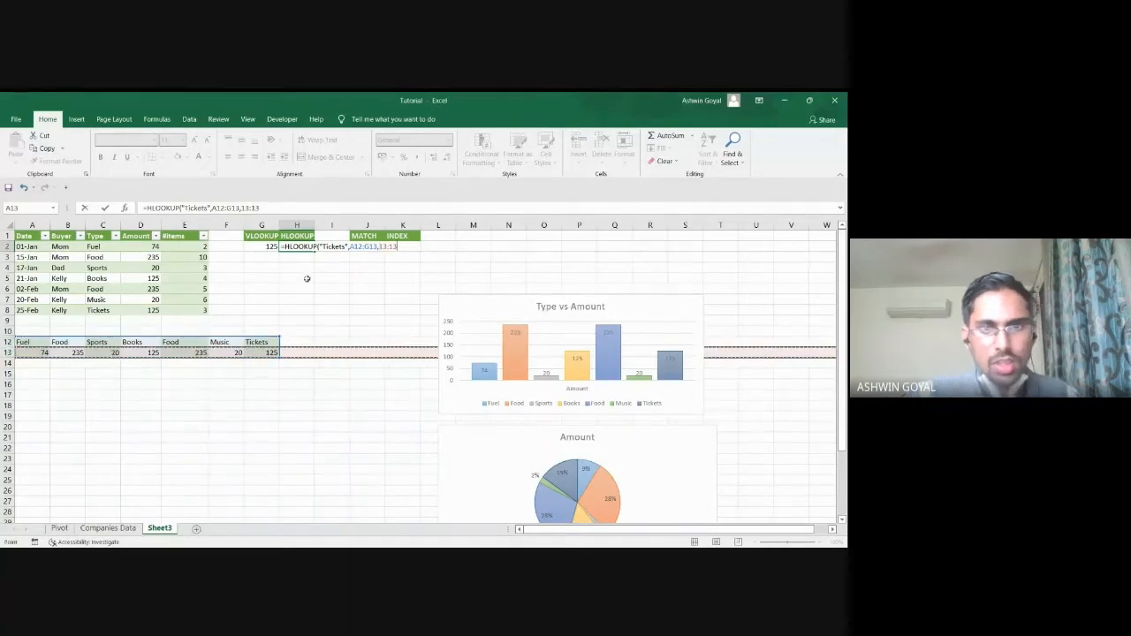
pyautogui.press('BackSpace')
pyautogui.press('BackSpace')
pyautogui.press('BackSpace')
pyautogui.press('BackSpace')
pyautogui.press('BackSpace')
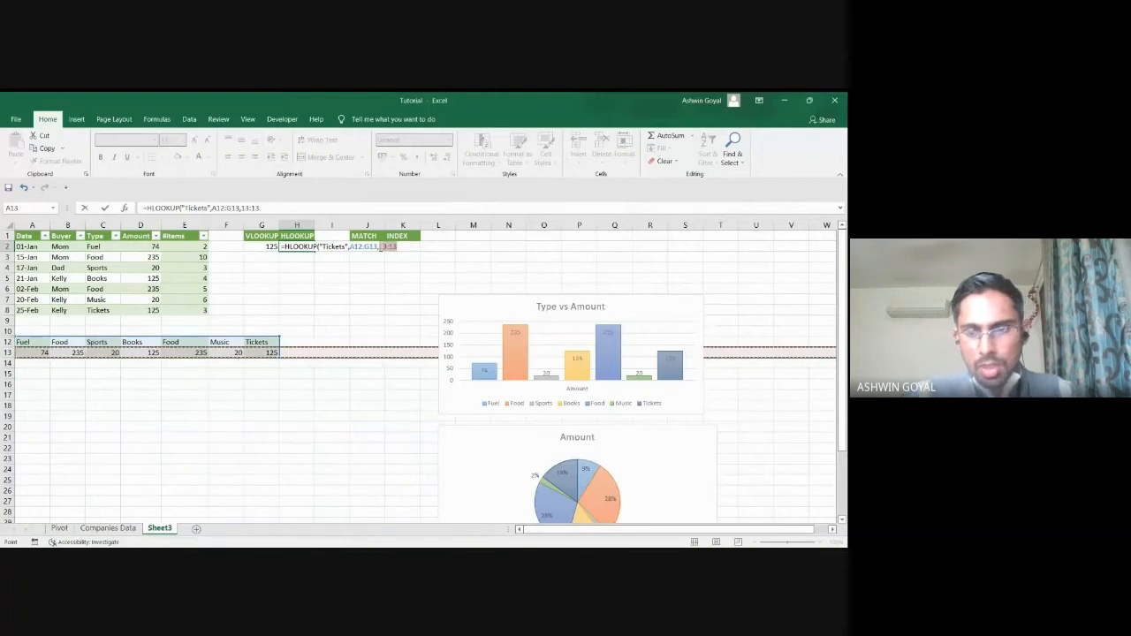
# - Complete the HLOOKUP in H2 with row index 2 and range lookup 1, and enter the formula
pyautogui.write(',2')
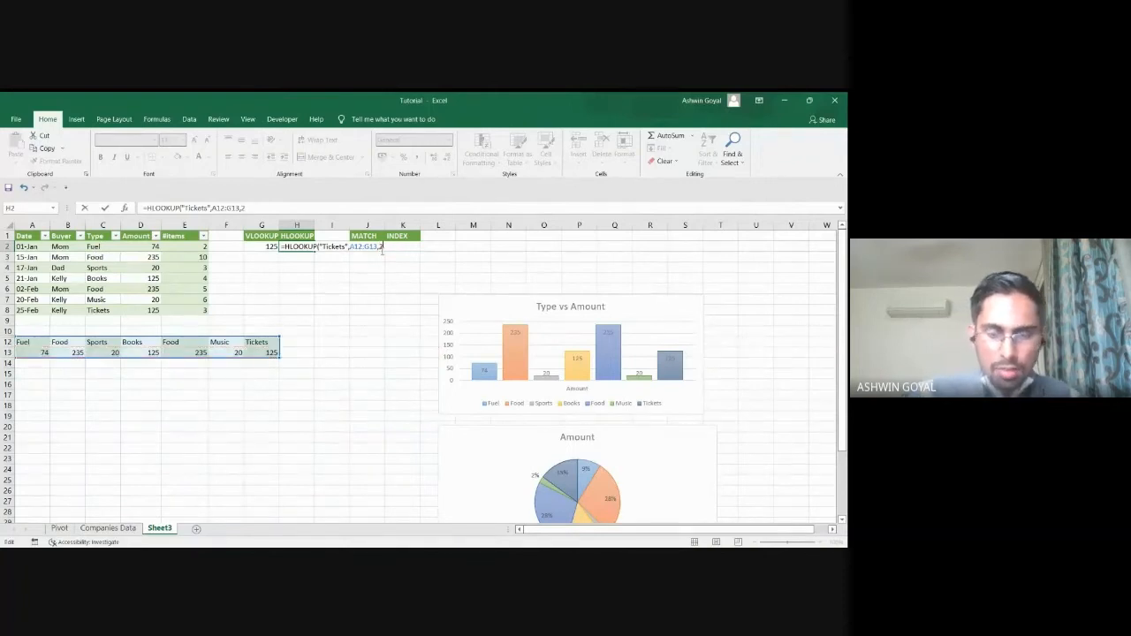
pyautogui.write(',1')
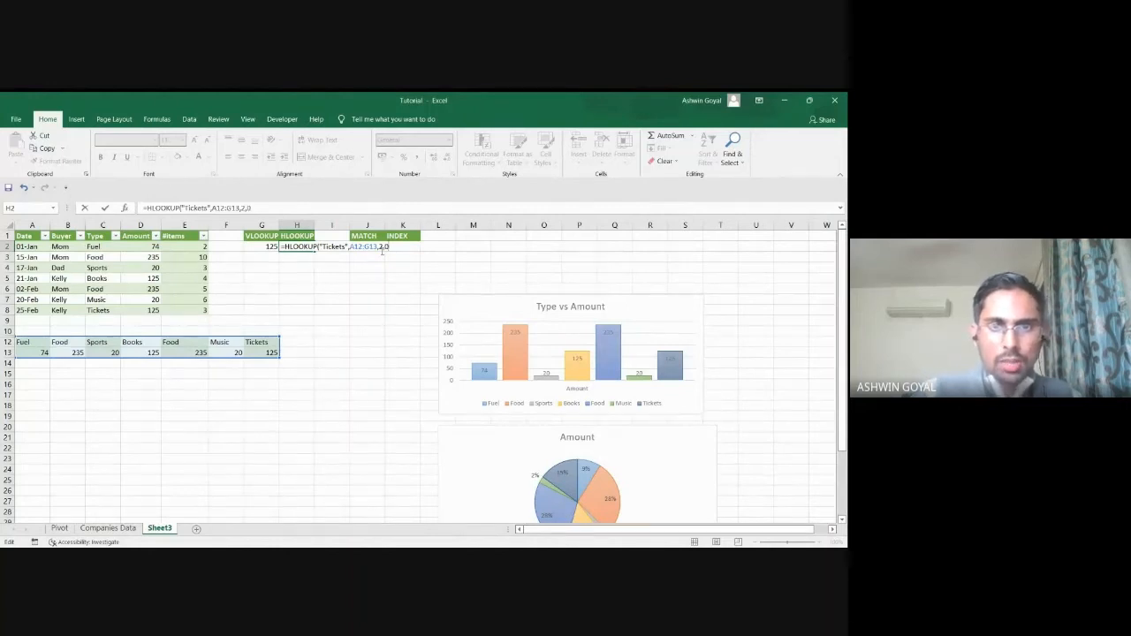
pyautogui.hotkey('alt', 'Tab')
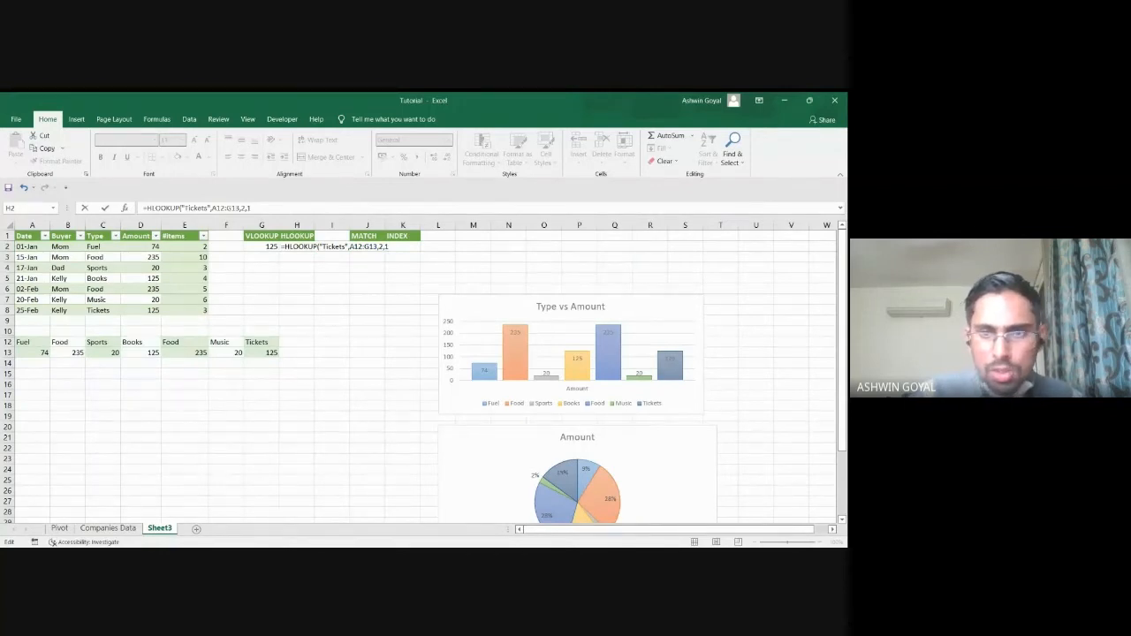
pyautogui.hotkey('alt', 'Tab')
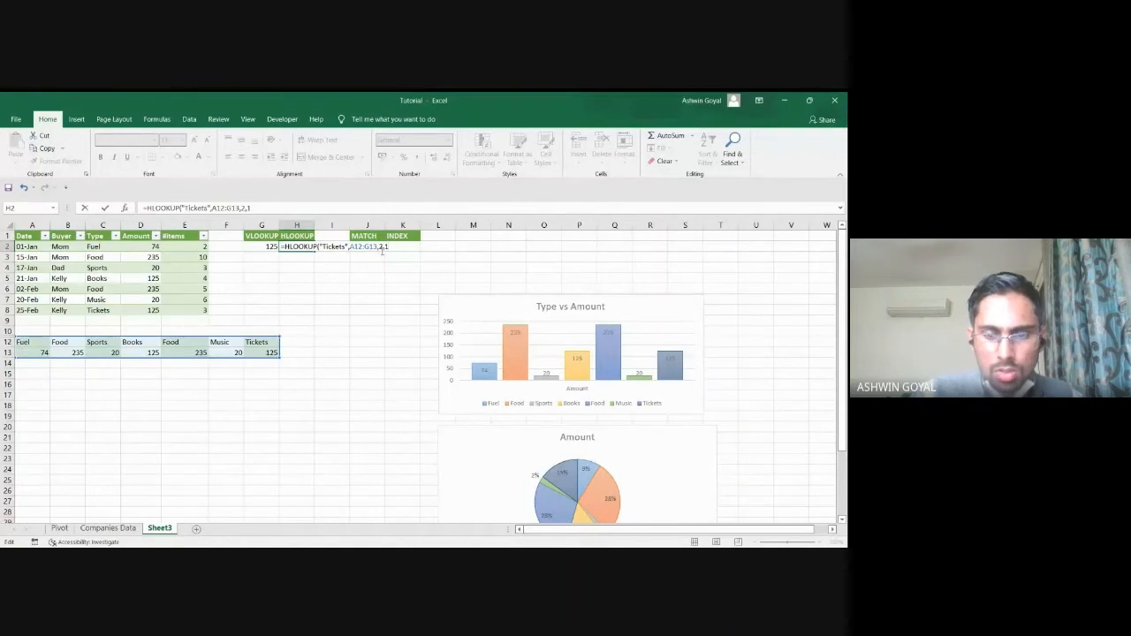
pyautogui.press('Return')
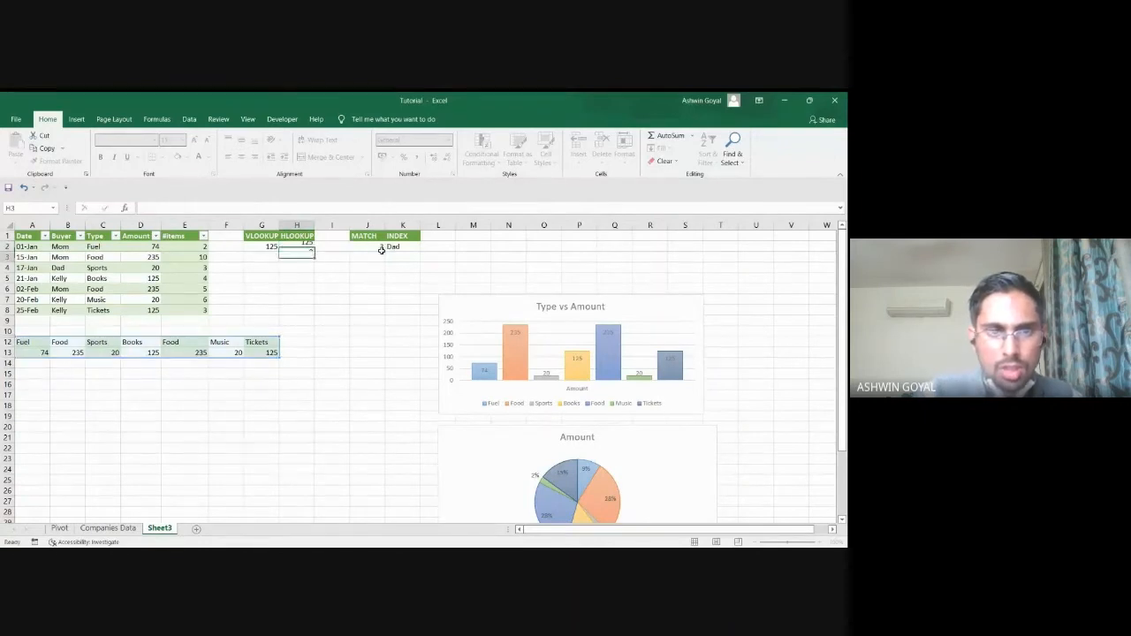
pyautogui.press('Up')
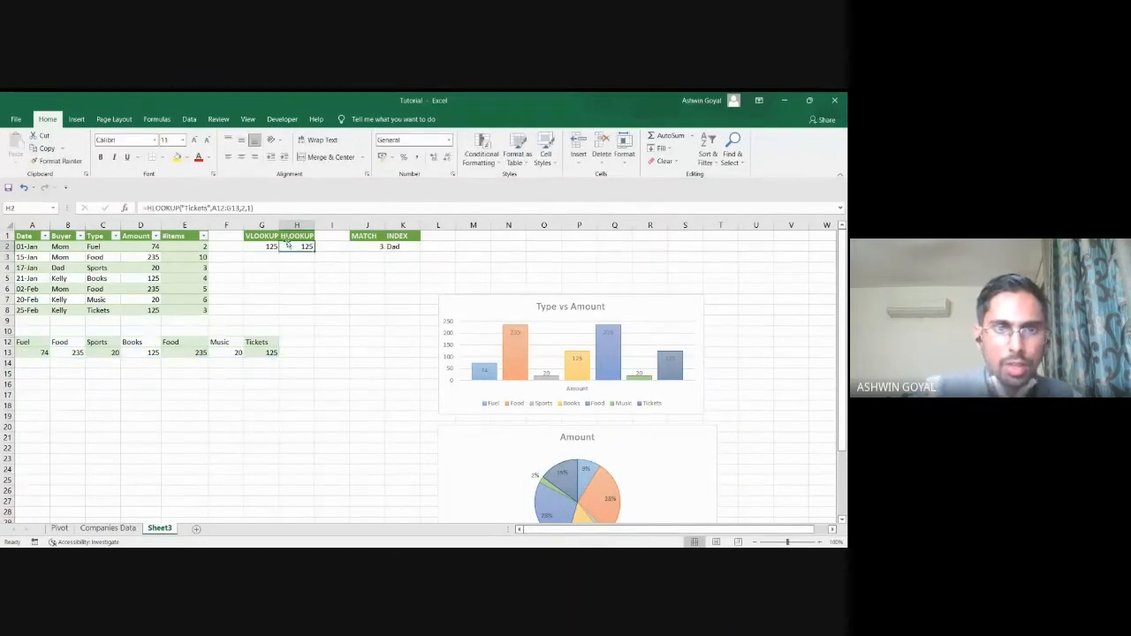
# - Compare the Tickets amount in G13 with the HLOOKUP result in H2
pyautogui.moveTo(265, 342); pyautogui.dragTo(271, 353)
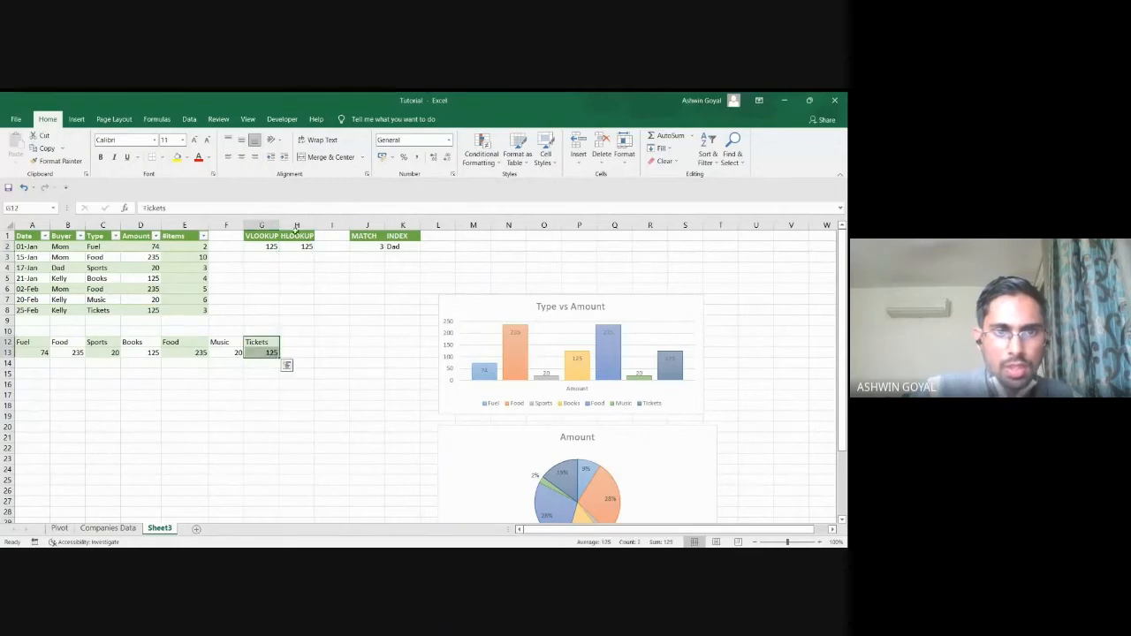
pyautogui.click(270, 353)
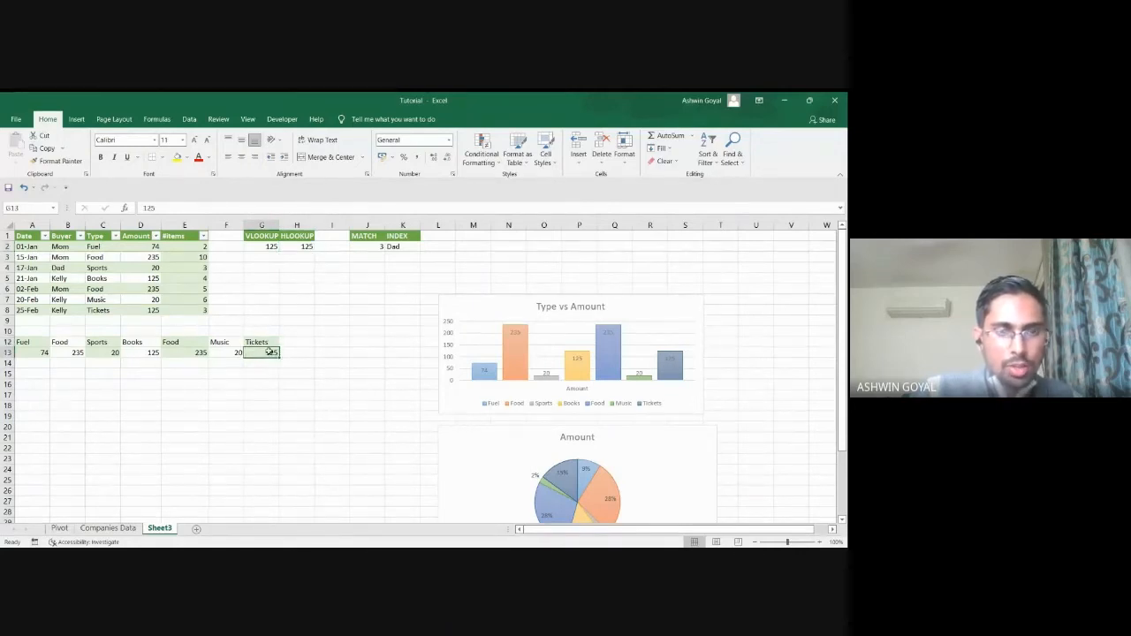
pyautogui.click(303, 247)
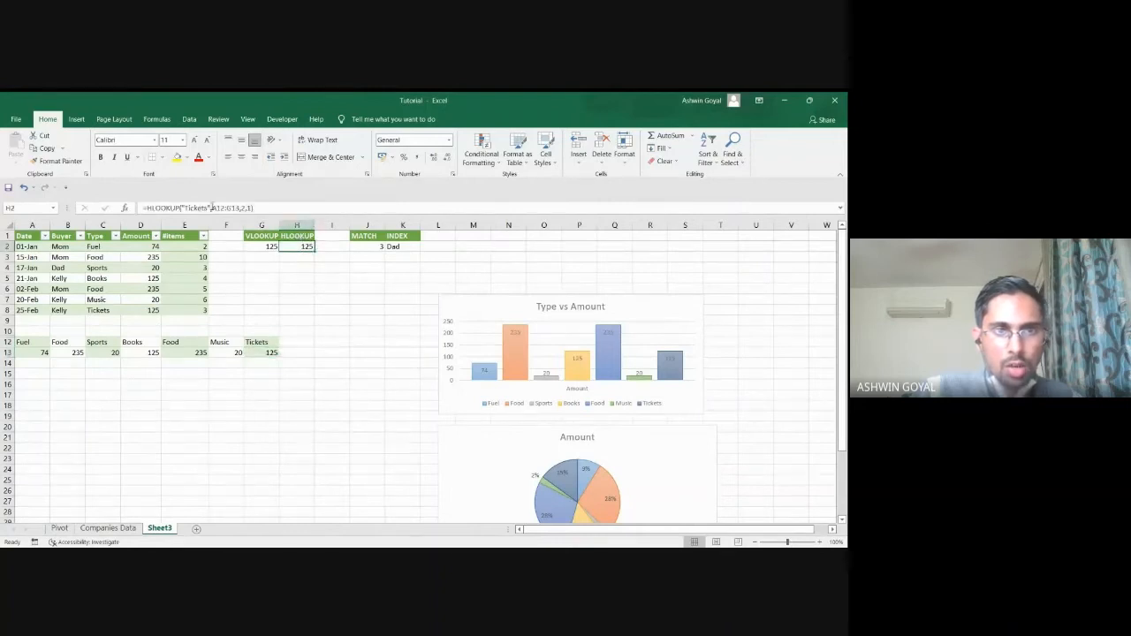
# - Replace the lookup value in the H2 HLOOKUP formula with "Music"
pyautogui.click(209, 208)
pyautogui.moveTo(209, 208); pyautogui.dragTo(185, 208)
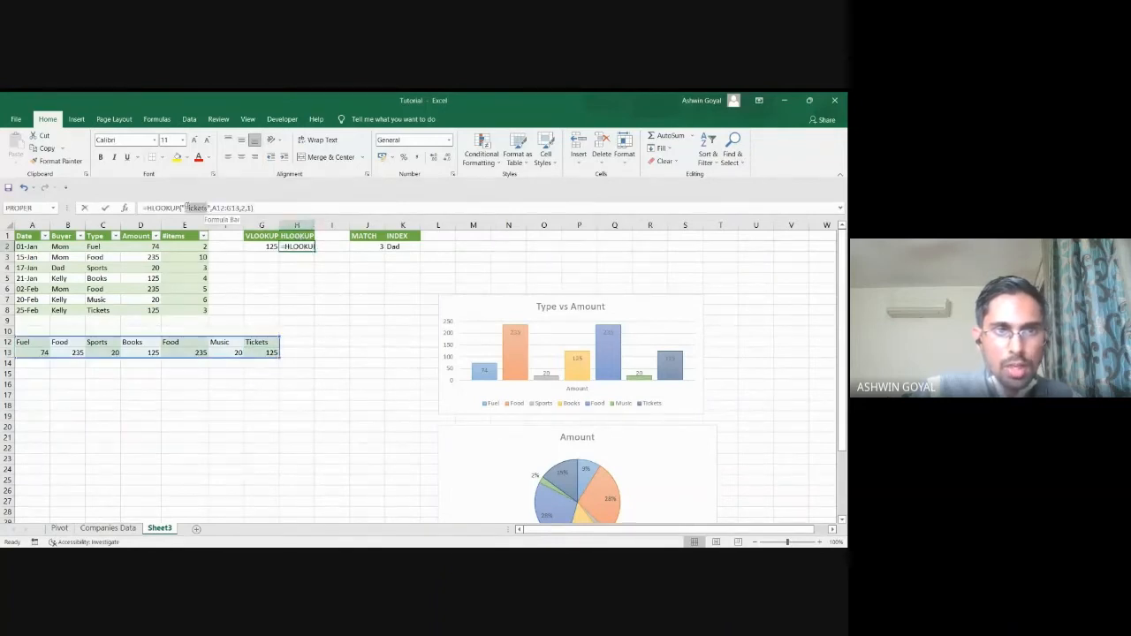
pyautogui.write('Music')
pyautogui.press('Return')
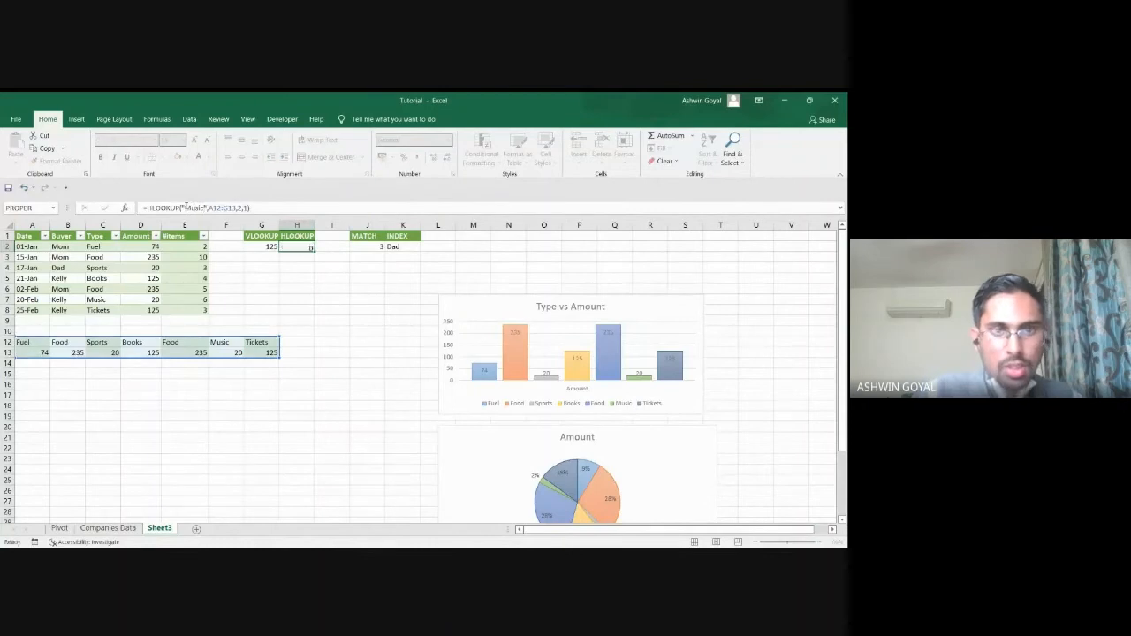
pyautogui.press('Up')
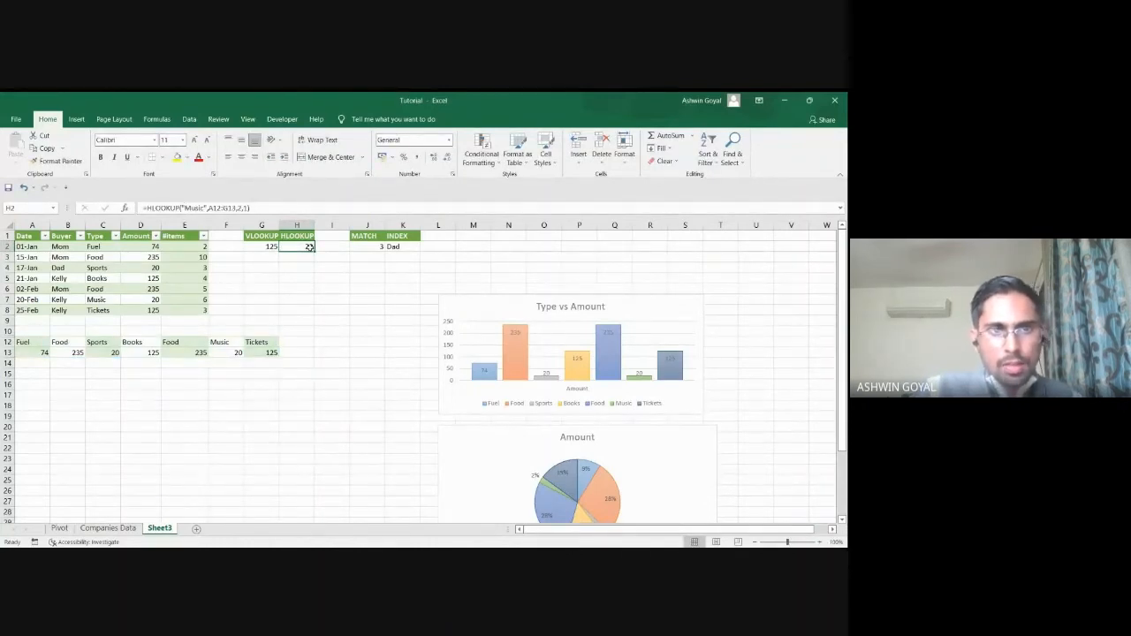
# - Fill the HLOOKUP formula from H2 into I2 and undo the fill
pyautogui.moveTo(314, 250); pyautogui.dragTo(342, 249)
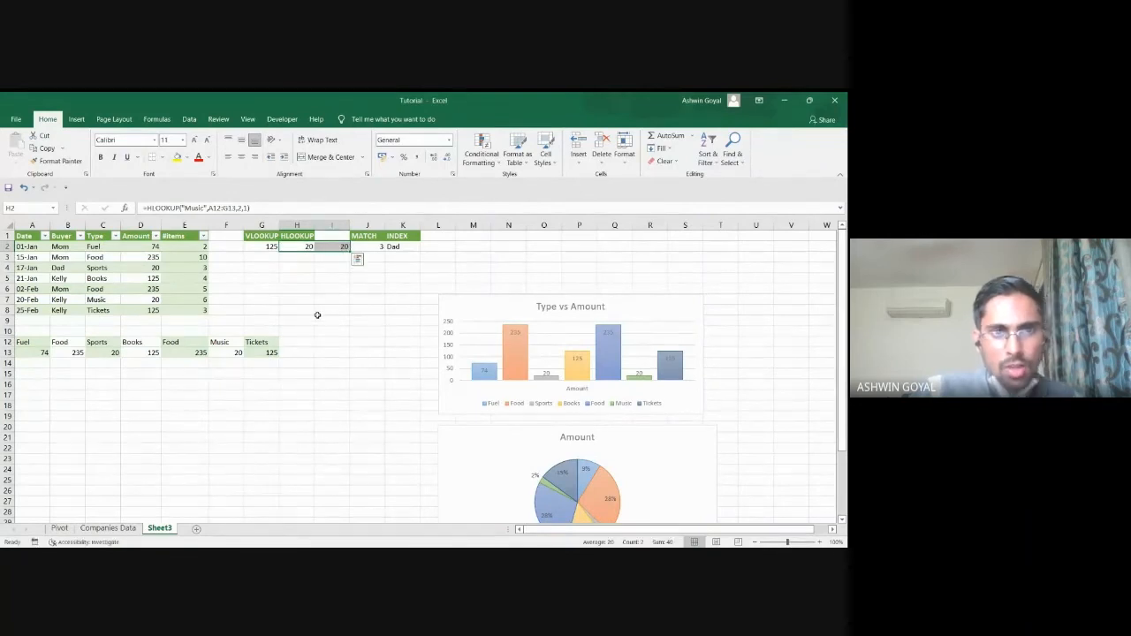
pyautogui.hotkey('ctrl', 'z')
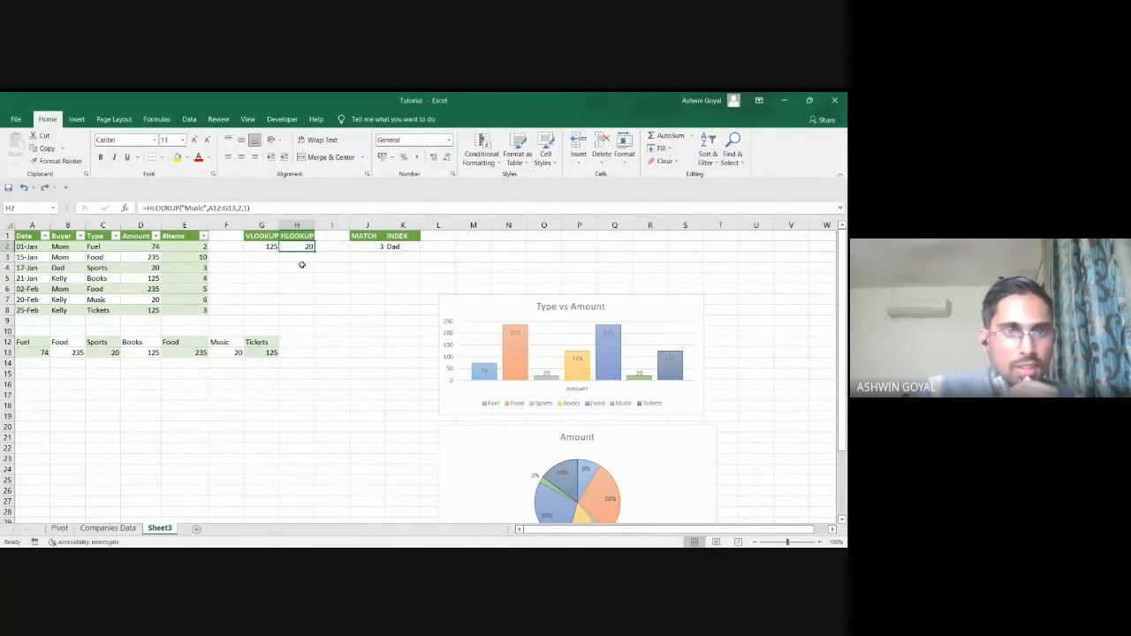
# - Review the HLOOKUP formula in H2 and compare the VLOOKUP and HLOOKUP results in G1:H2
pyautogui.click(300, 265)
pyautogui.click(300, 245)
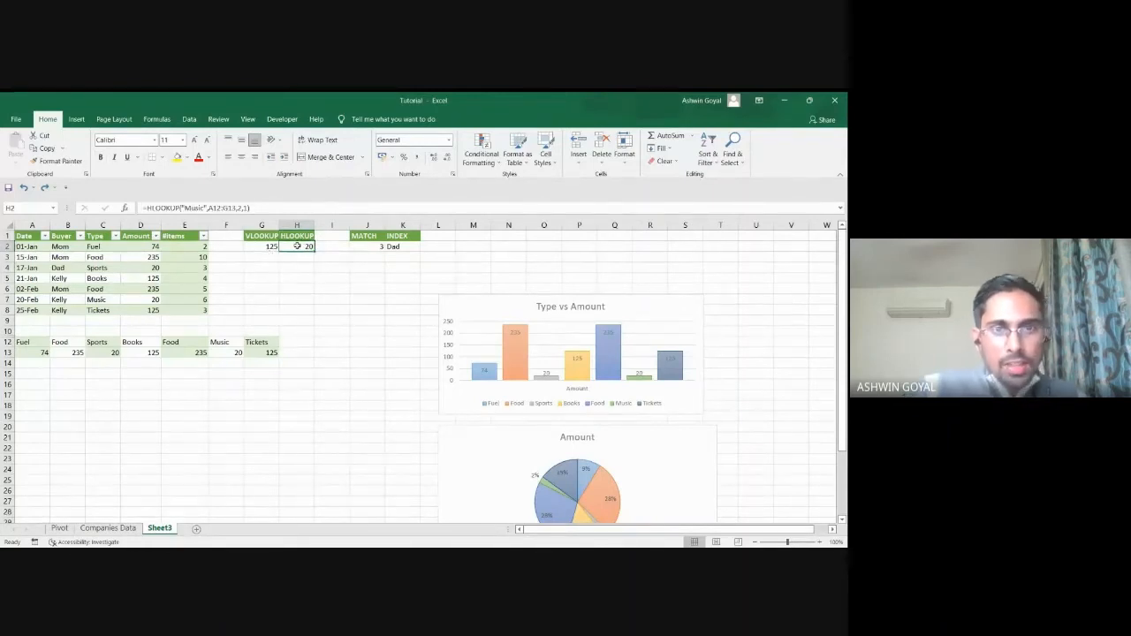
pyautogui.click(274, 237)
pyautogui.moveTo(273, 236); pyautogui.dragTo(305, 245)
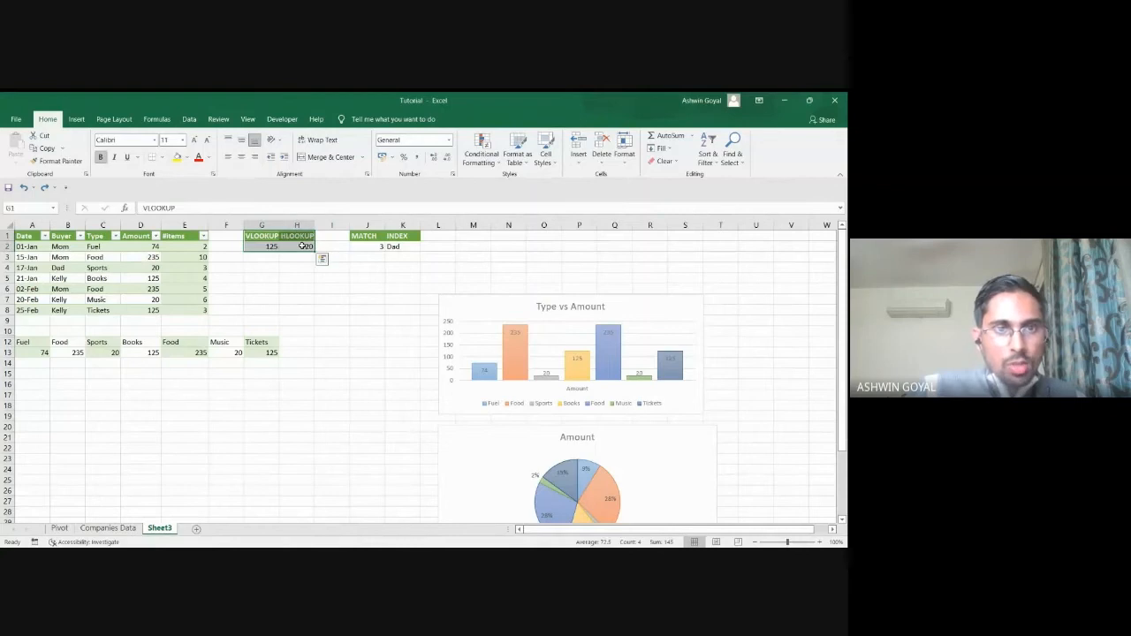
# - Unhide row 11 and clear the transposed Type and Amount data from A12:G13
pyautogui.doubleClick(7, 338)
pyautogui.moveTo(36, 354); pyautogui.dragTo(257, 365)
pyautogui.press('Delete')
# - Clear the HLOOKUP formula from H2
pyautogui.press('Up')
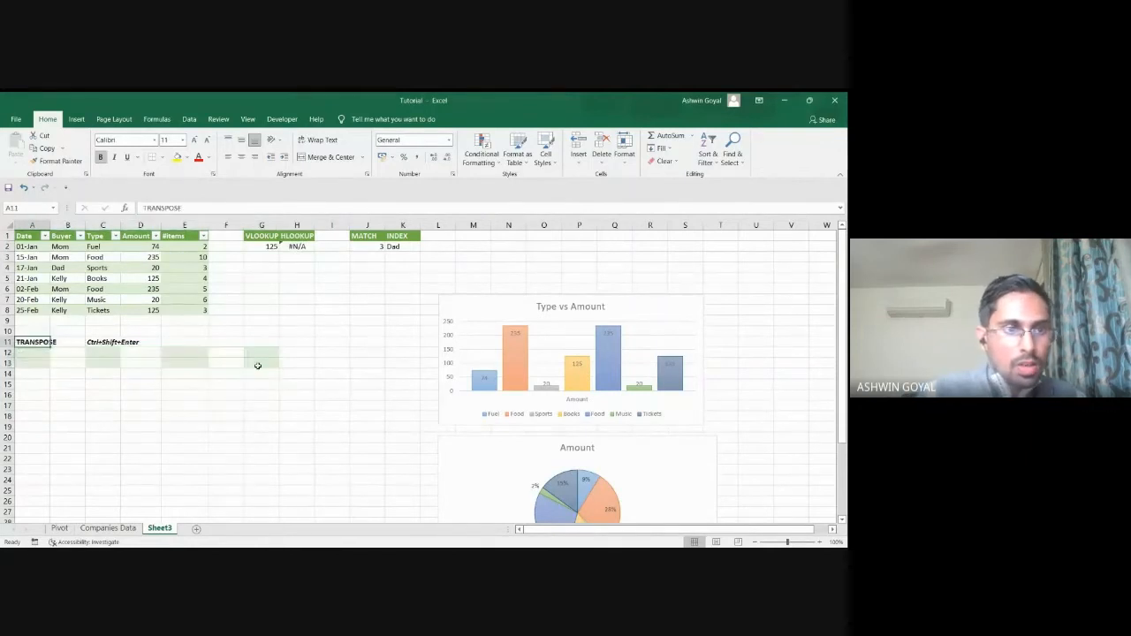
pyautogui.press('Up')
pyautogui.press('Right')
pyautogui.press('Right')
pyautogui.press('Right')
pyautogui.press('Right')
pyautogui.press('Right')
pyautogui.press('Right')
pyautogui.press('Right')
pyautogui.press('Right')
pyautogui.press('Right')
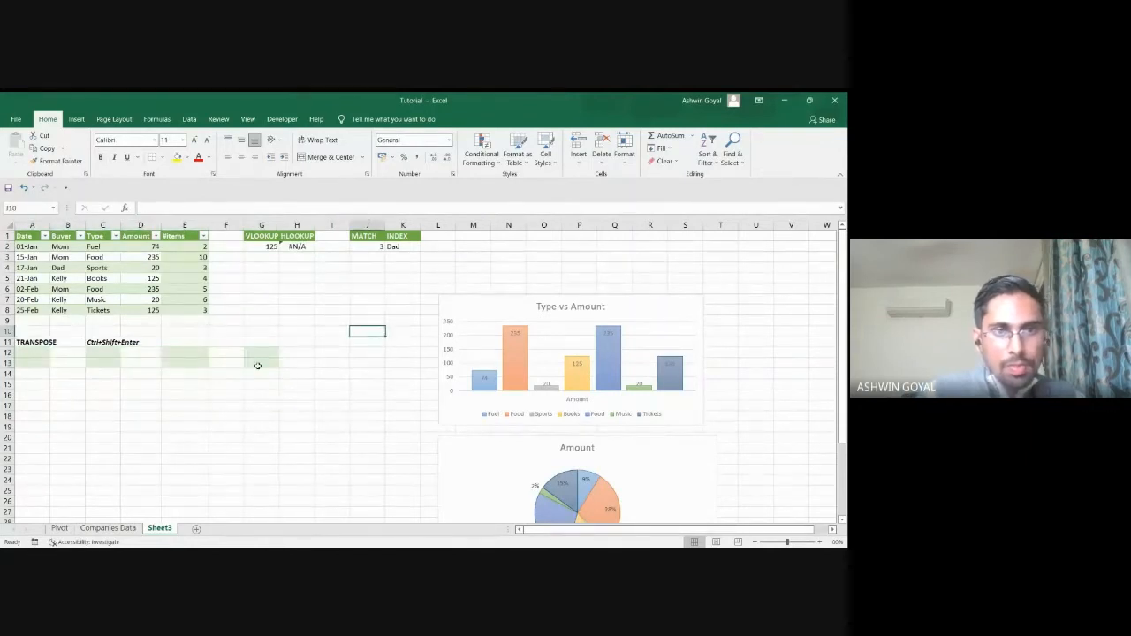
pyautogui.press('Left')
pyautogui.press('Left')
pyautogui.press('Up')
pyautogui.press('Up')
pyautogui.press('Up')
pyautogui.press('Up')
pyautogui.press('Up')
pyautogui.press('Up')
pyautogui.press('Up')
pyautogui.press('Up')
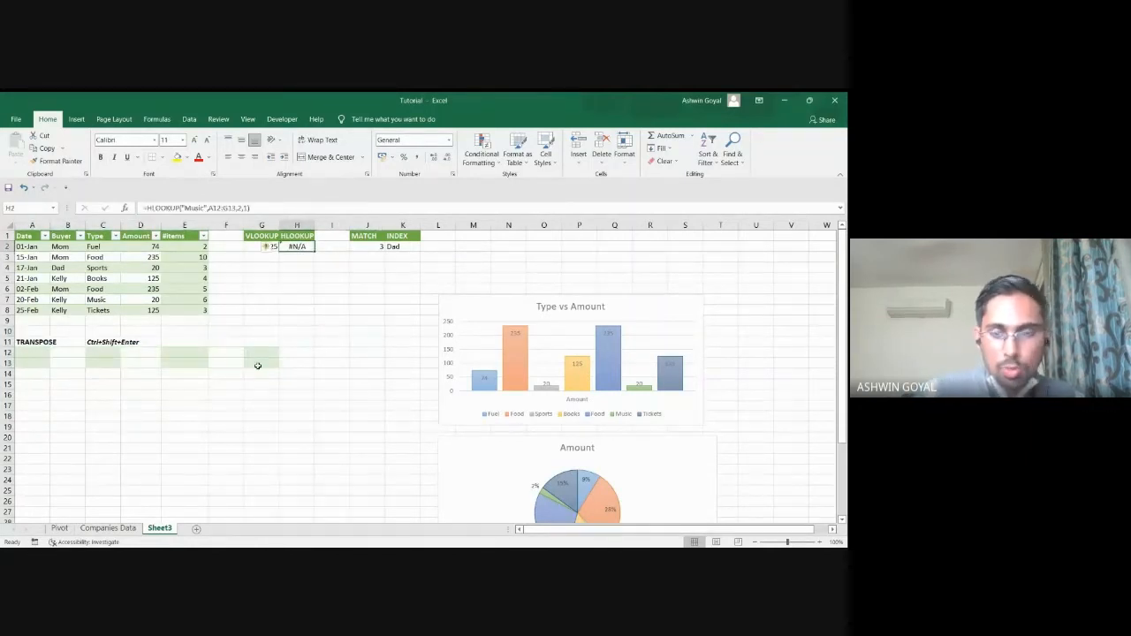
pyautogui.press('Delete')
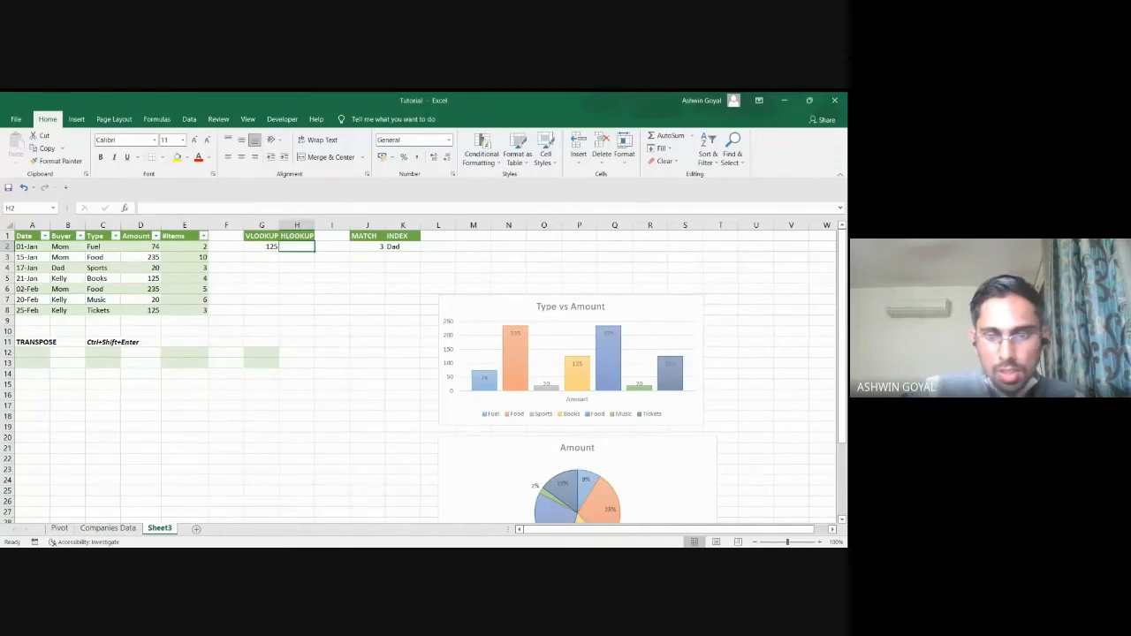
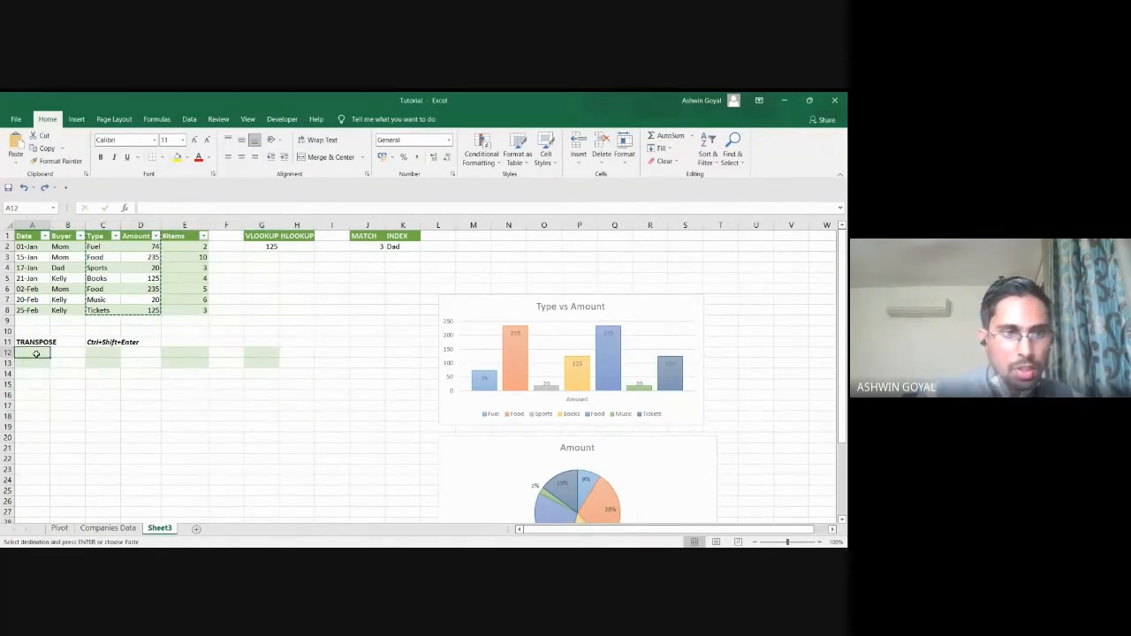
# - Cancel the pending copy of the Type and Amount columns and make A16 the active cell
pyautogui.press('Down')
pyautogui.press('Down')
pyautogui.press('Down')
pyautogui.press('Down')
pyautogui.press('Down')
pyautogui.press('Escape')
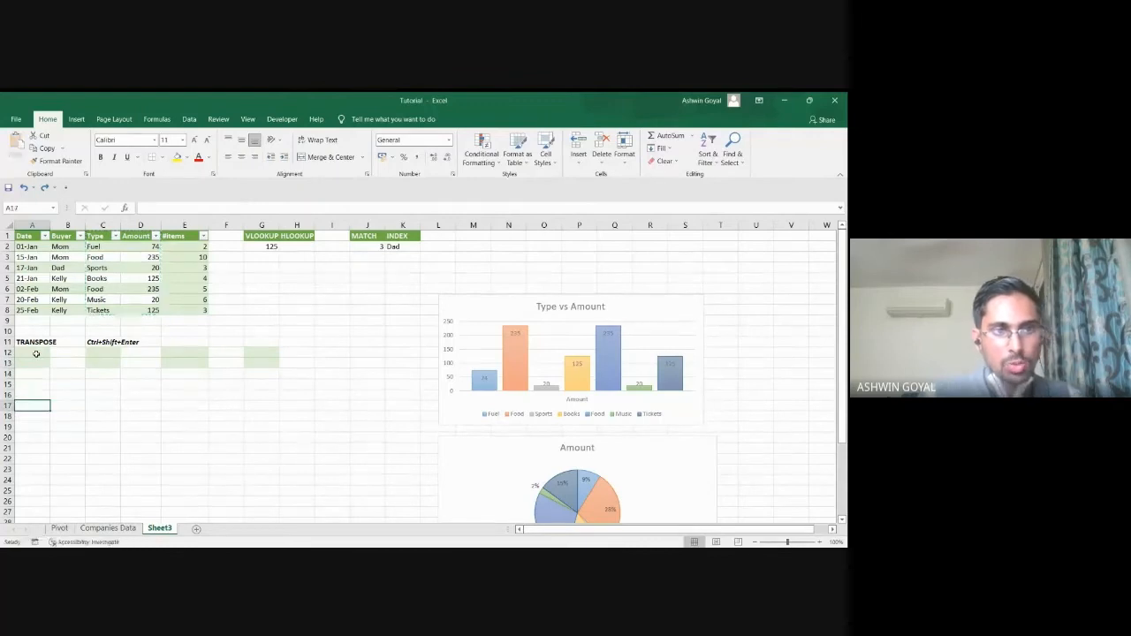
pyautogui.press('Up')
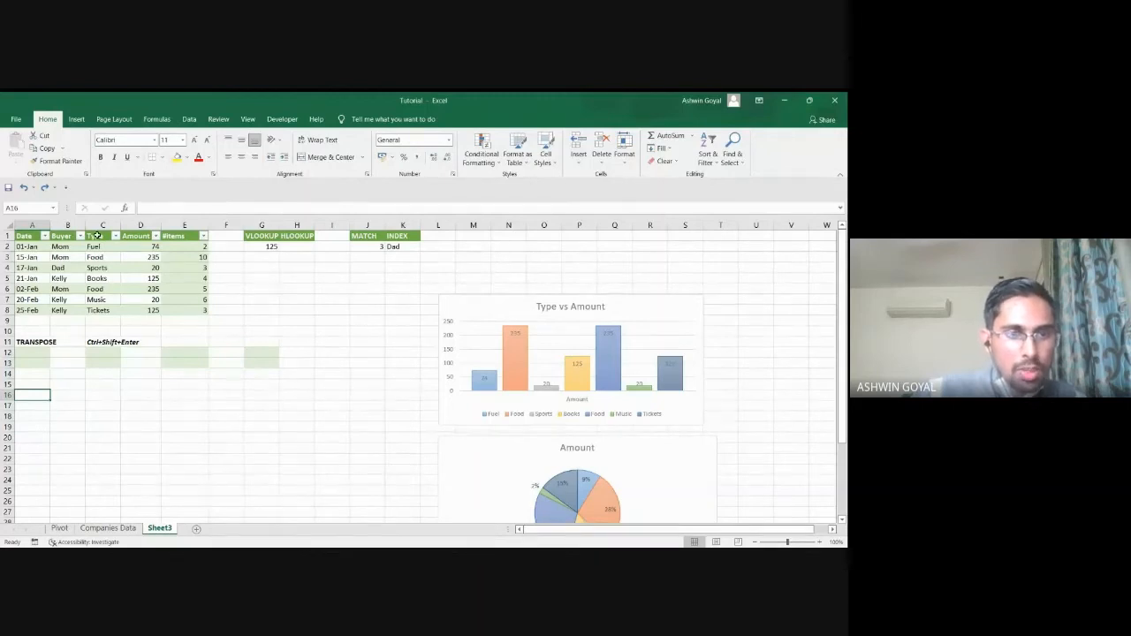
# - Transpose the Type and Amount columns with headers into A16:H17 using the array formula =TRANSPOSE(C1:D8)
pyautogui.moveTo(97, 235); pyautogui.dragTo(137, 309)
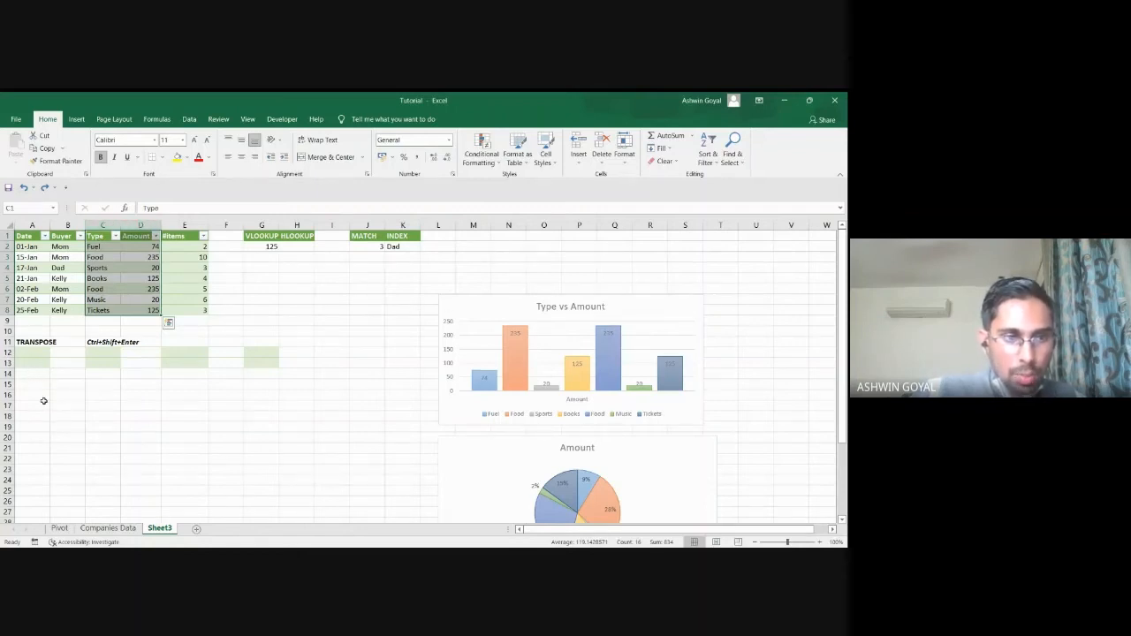
pyautogui.moveTo(32, 394); pyautogui.dragTo(269, 406)
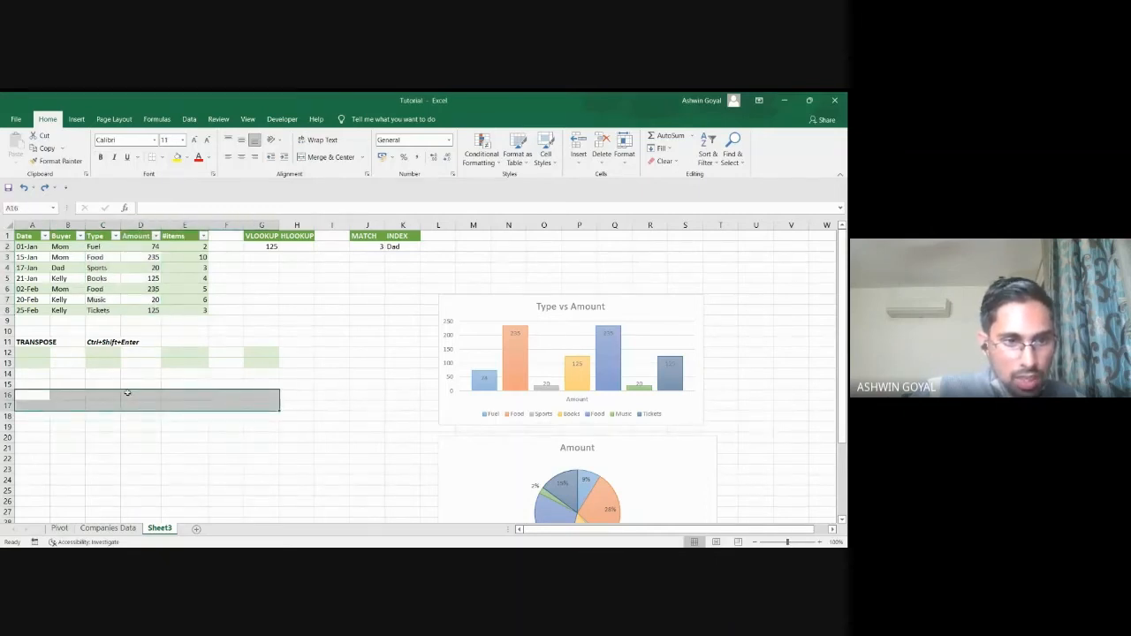
pyautogui.click(26, 395)
pyautogui.moveTo(26, 395); pyautogui.dragTo(313, 396)
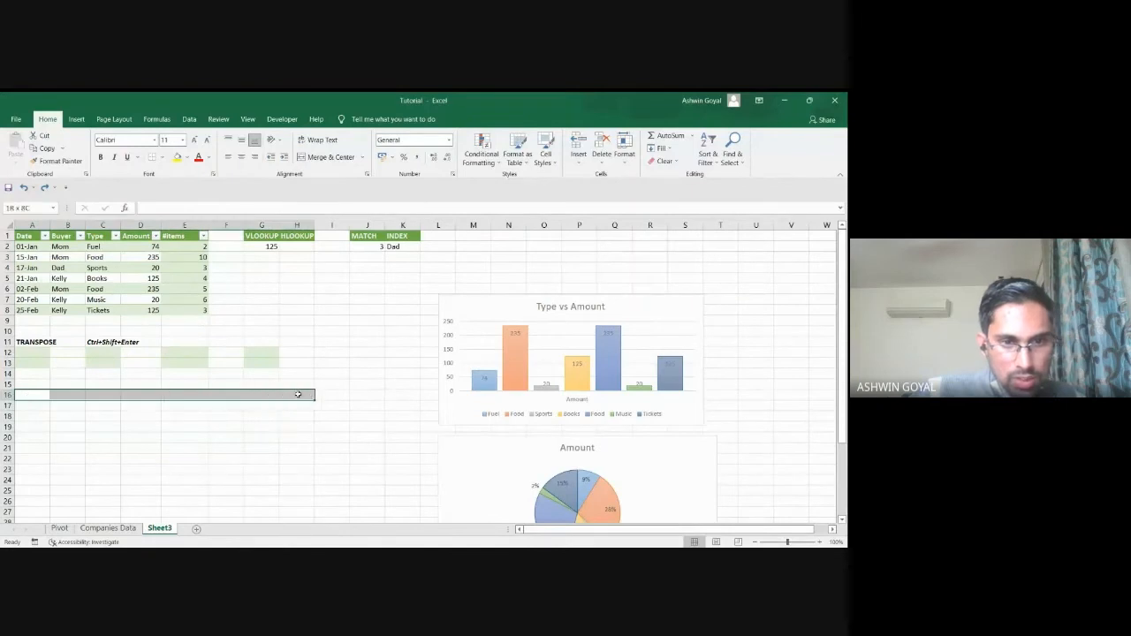
pyautogui.hotkey('shift', 'Down')
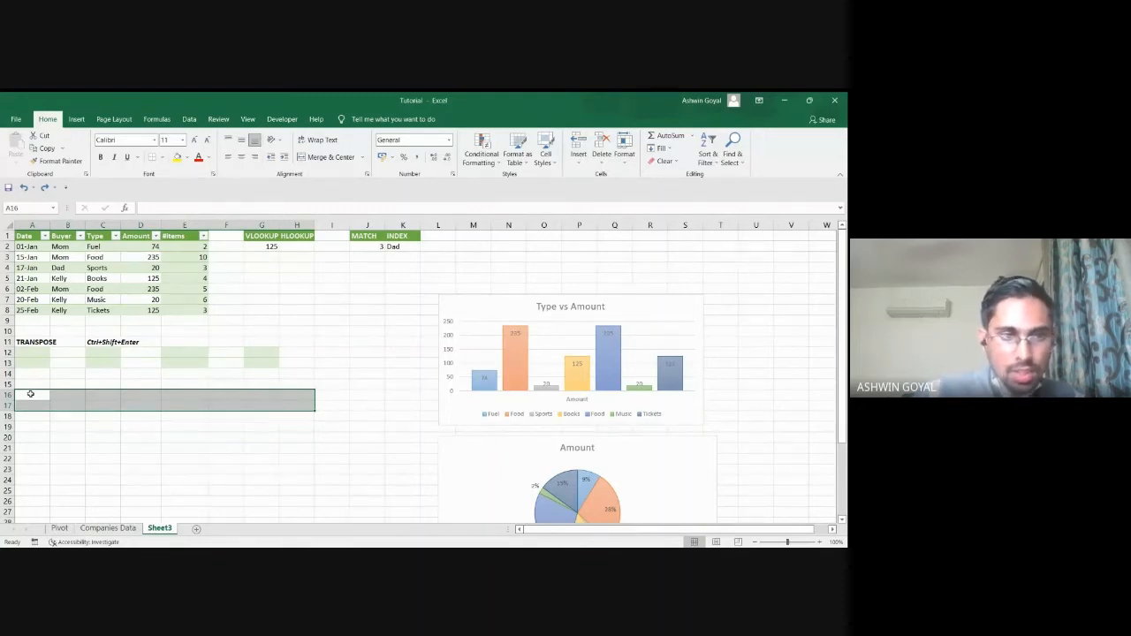
pyautogui.write('=')
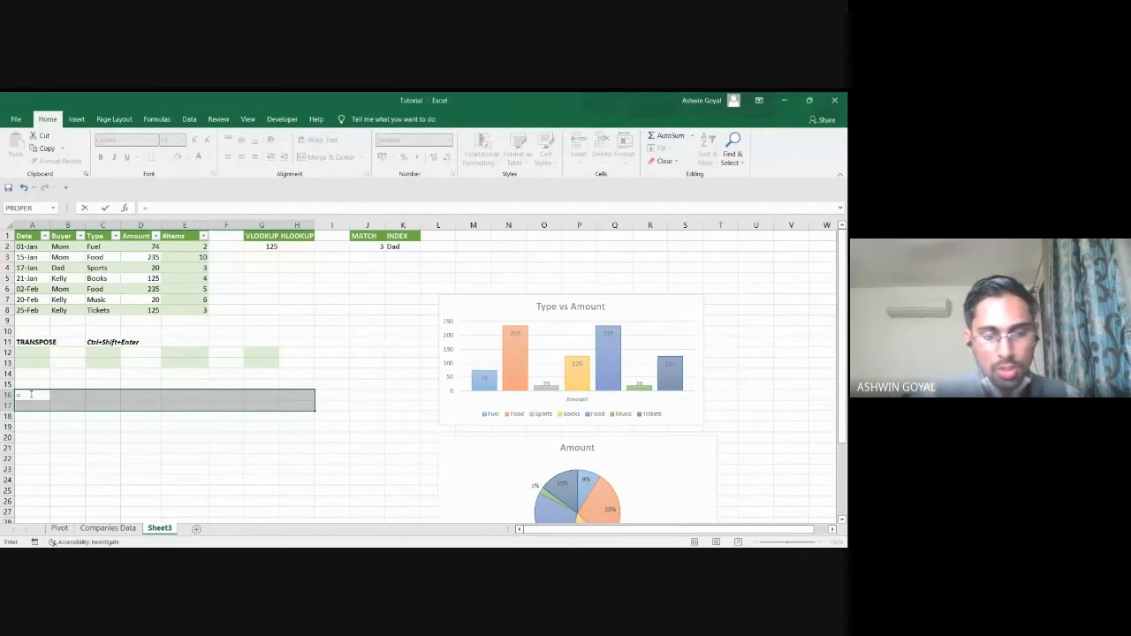
pyautogui.write('TRA')
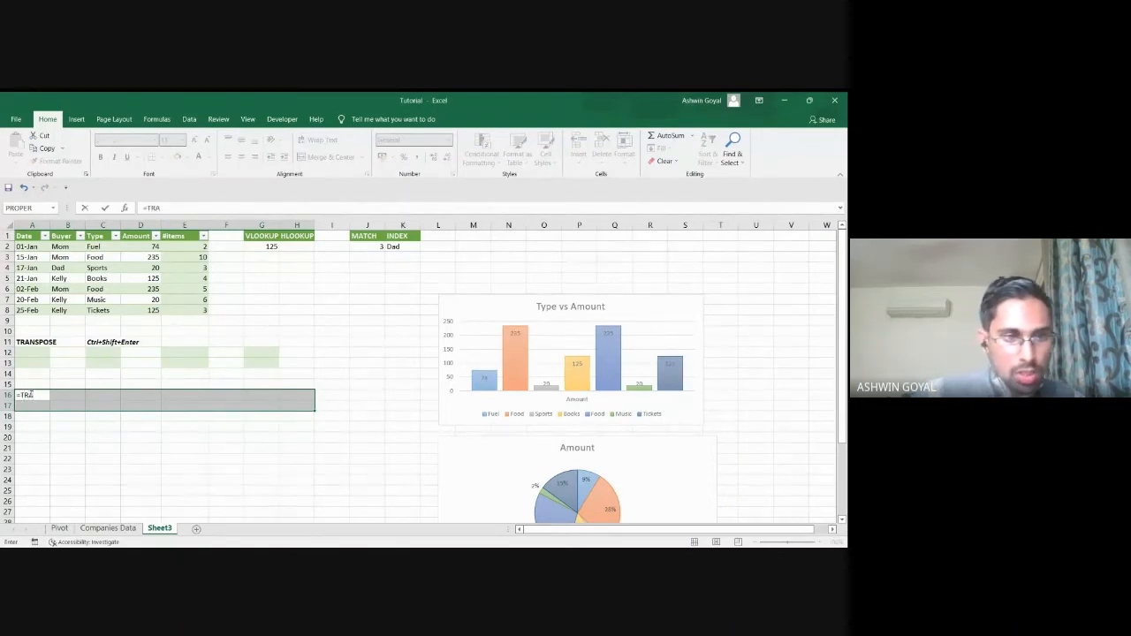
pyautogui.press('Tab')
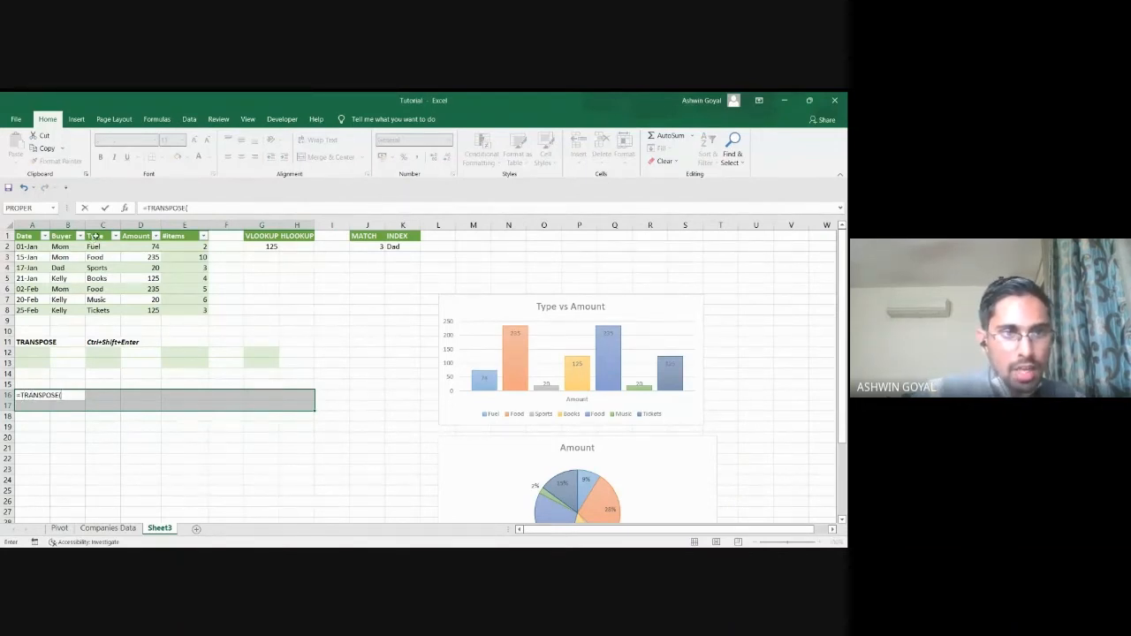
pyautogui.moveTo(92, 237); pyautogui.dragTo(137, 311)
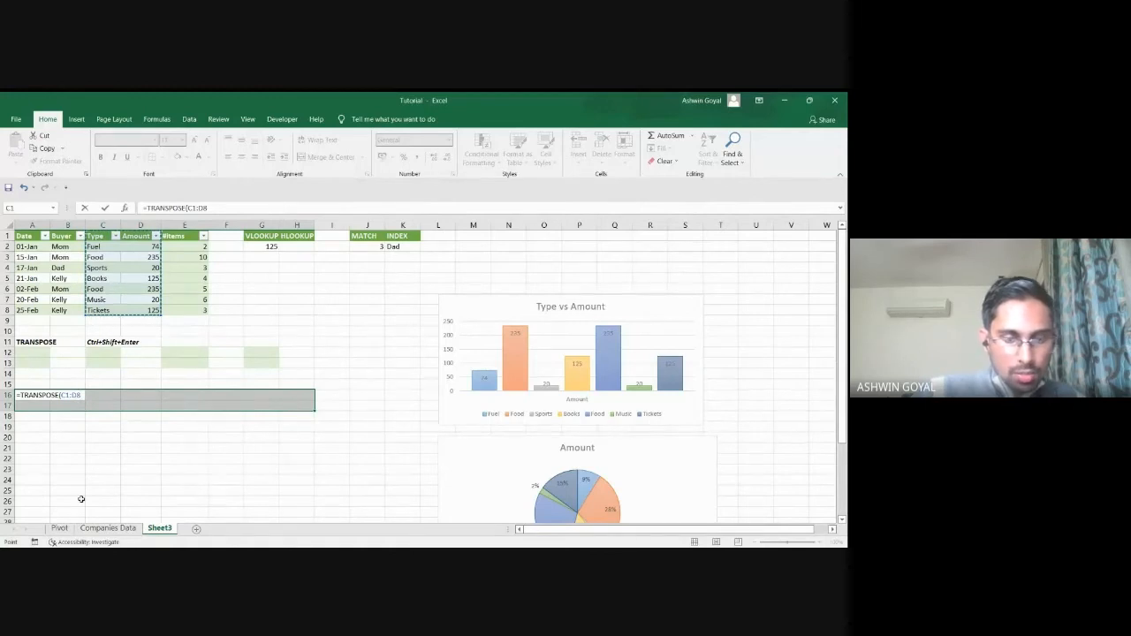
pyautogui.write(')')
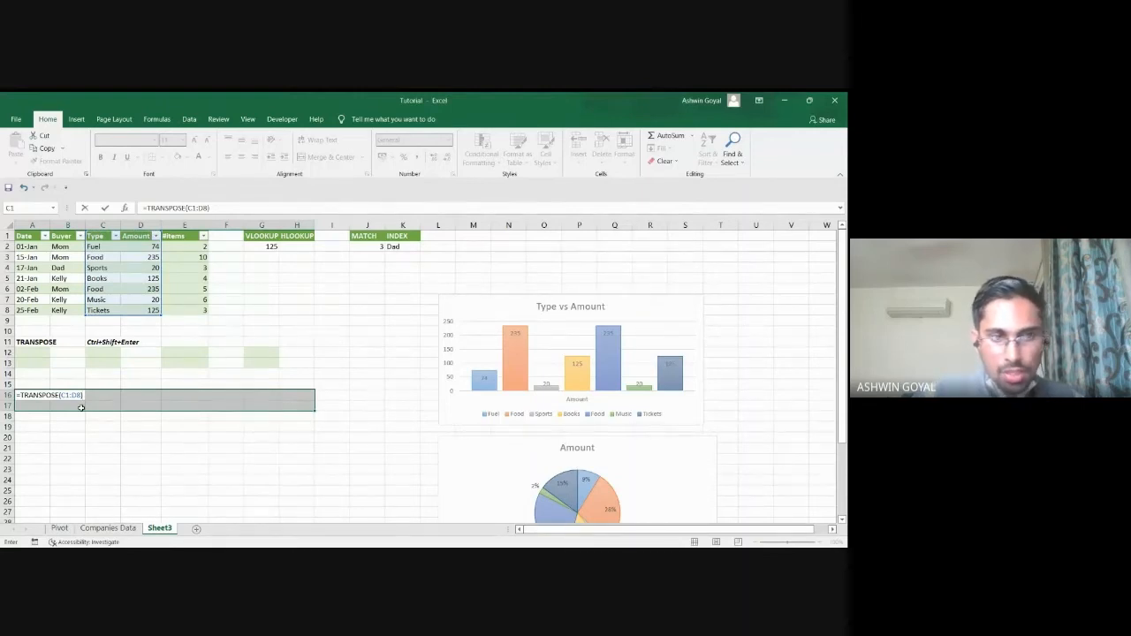
pyautogui.hotkey('ctrl', 'shift', 'Return')
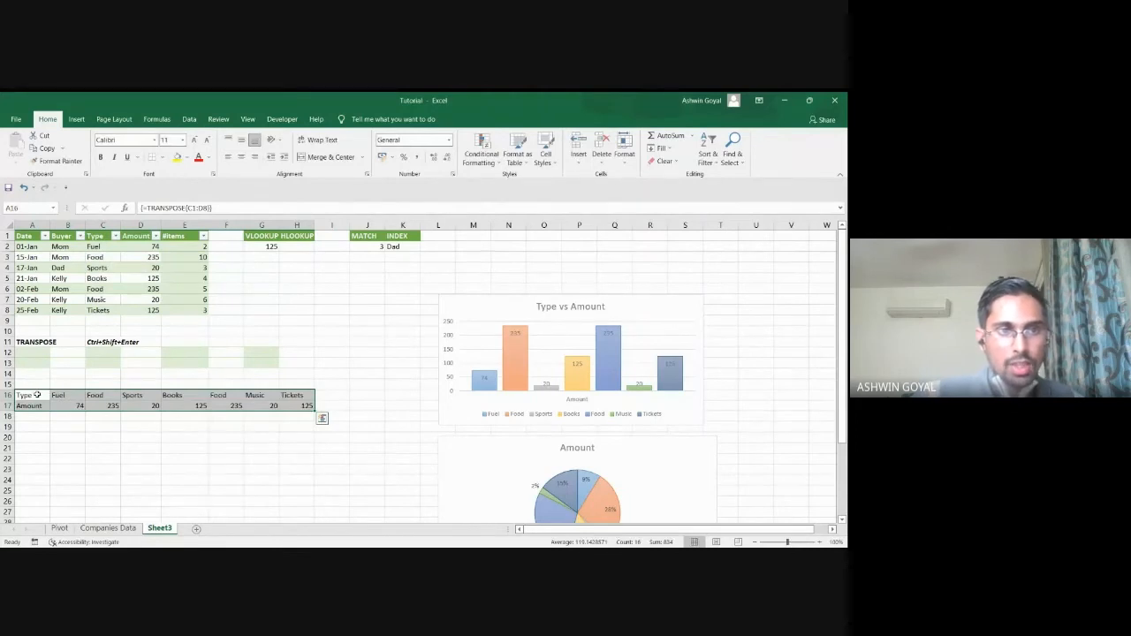
# - Examine the transposed Type and Amount rows in A16:H17, the VLOOKUP formula in G2 and the shortcut note in C11
pyautogui.moveTo(35, 396); pyautogui.dragTo(306, 406)
pyautogui.moveTo(26, 394); pyautogui.dragTo(29, 404)
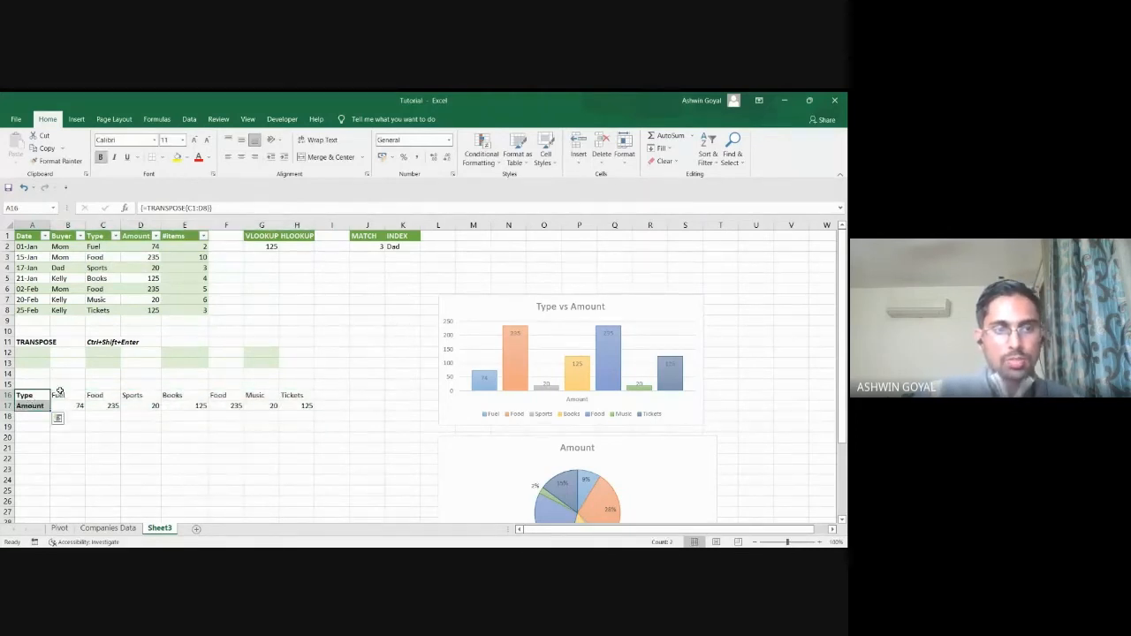
pyautogui.click(57, 394)
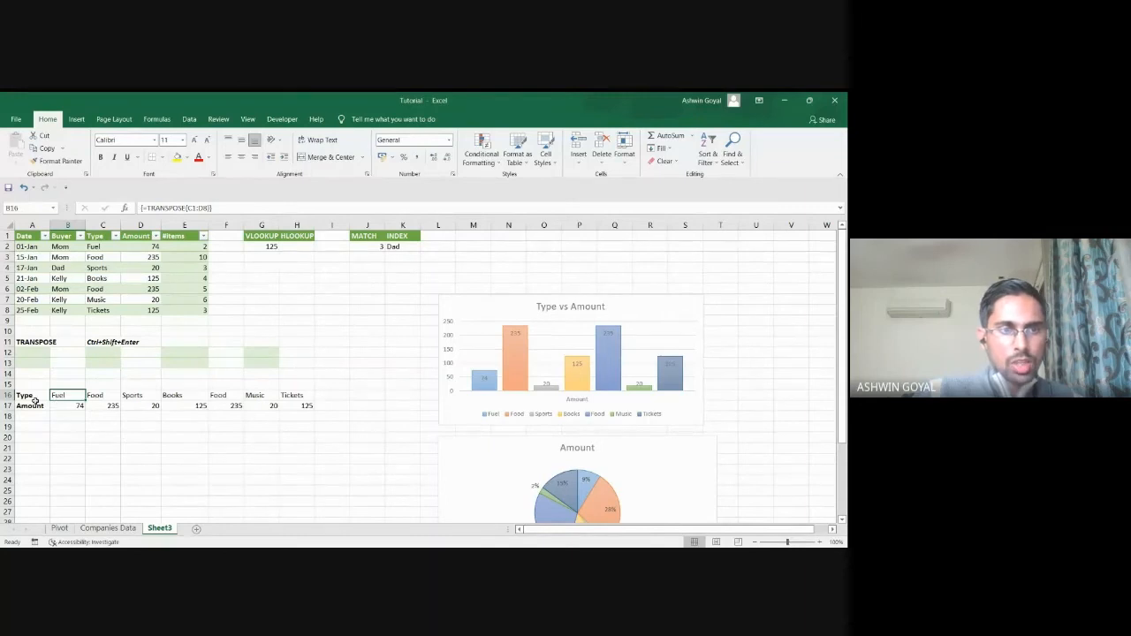
pyautogui.click(265, 246)
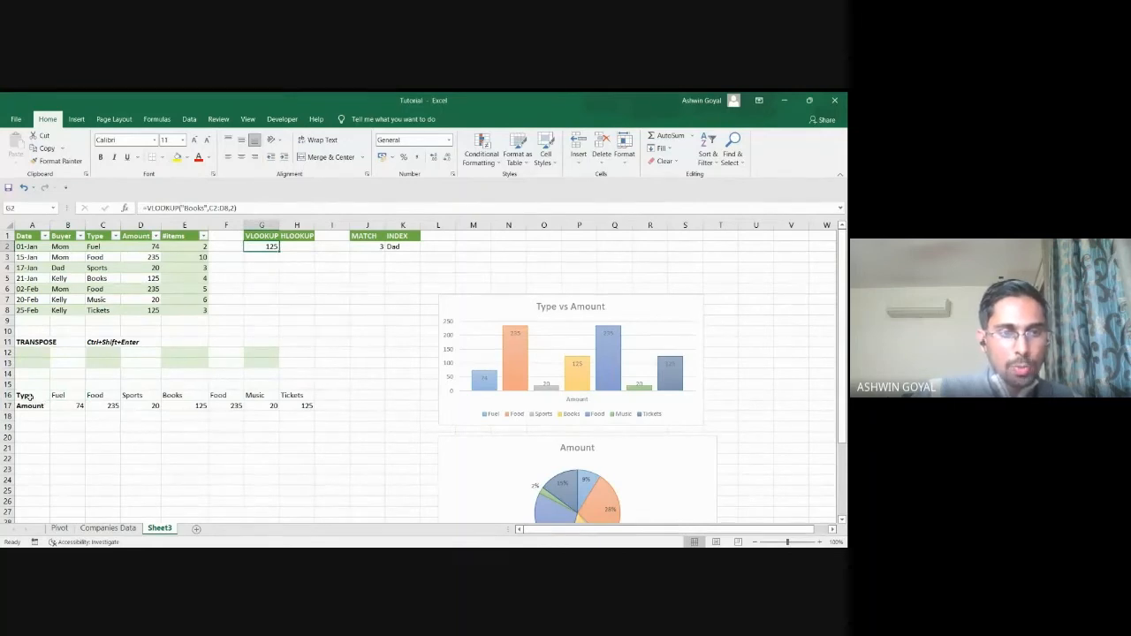
pyautogui.click(100, 345)
pyautogui.moveTo(31, 396); pyautogui.dragTo(309, 408)
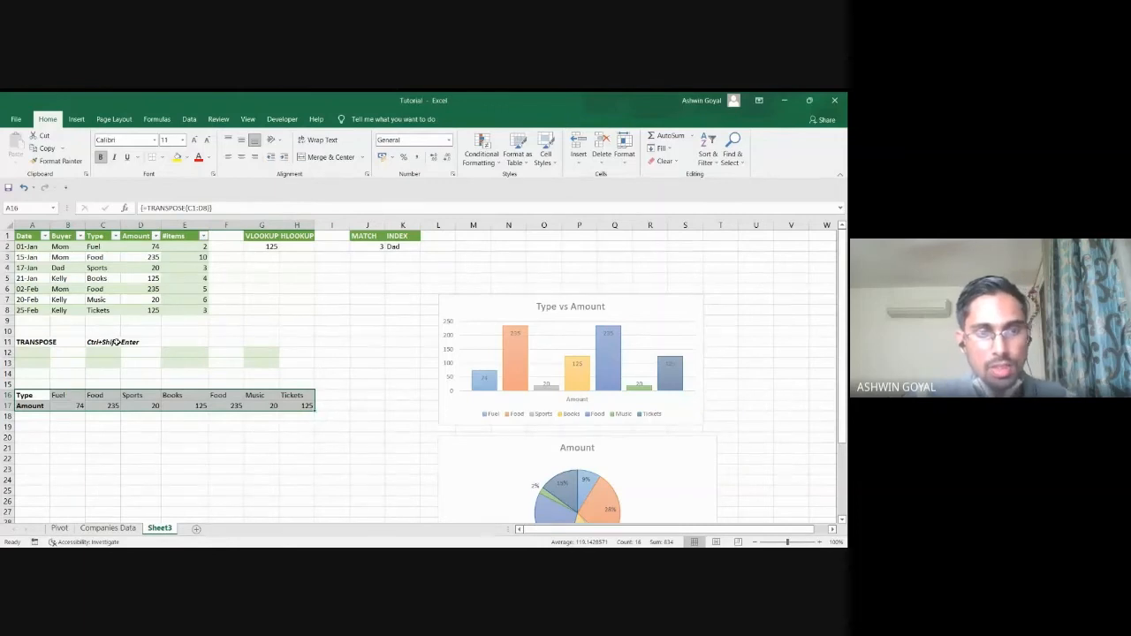
pyautogui.click(197, 382)
pyautogui.click(38, 384)
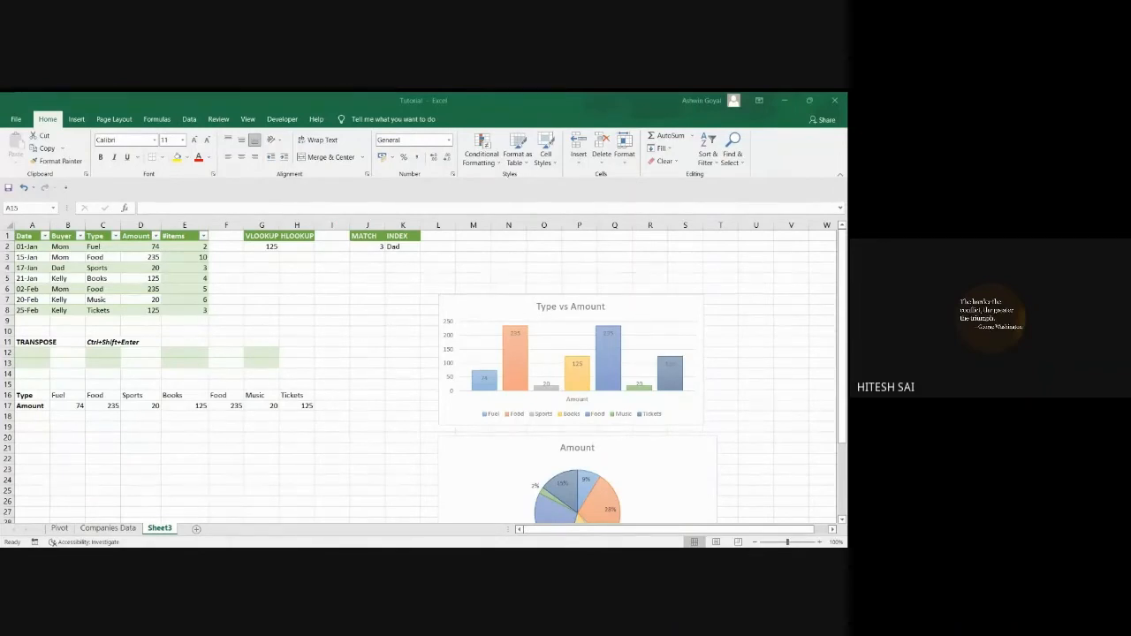
pyautogui.click(76, 438)
pyautogui.write('=t')
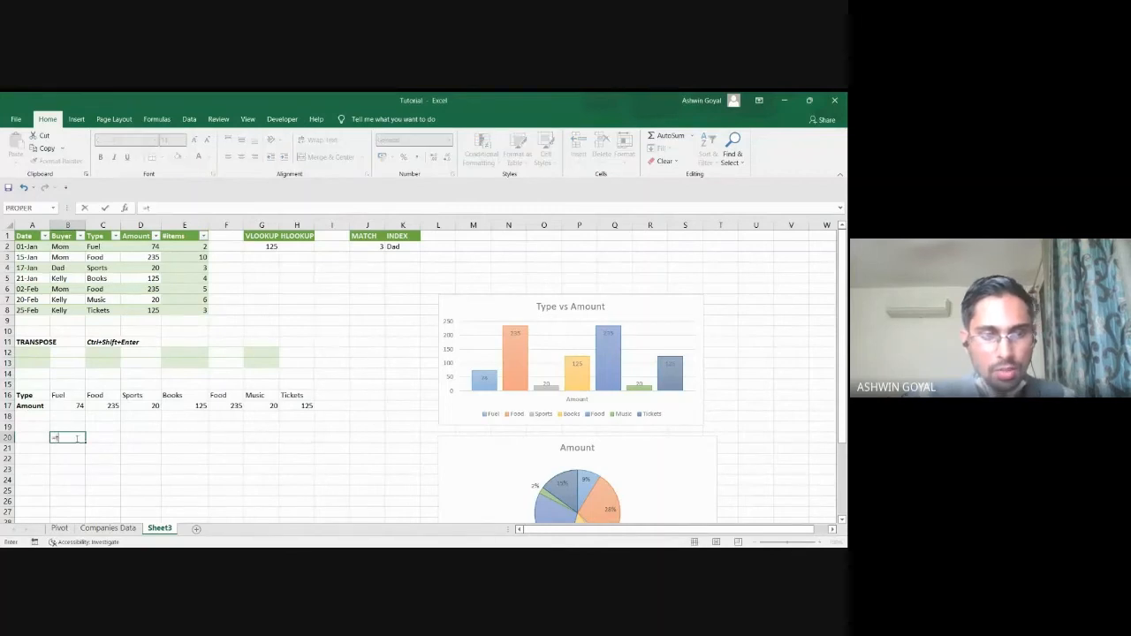
pyautogui.write('ran')
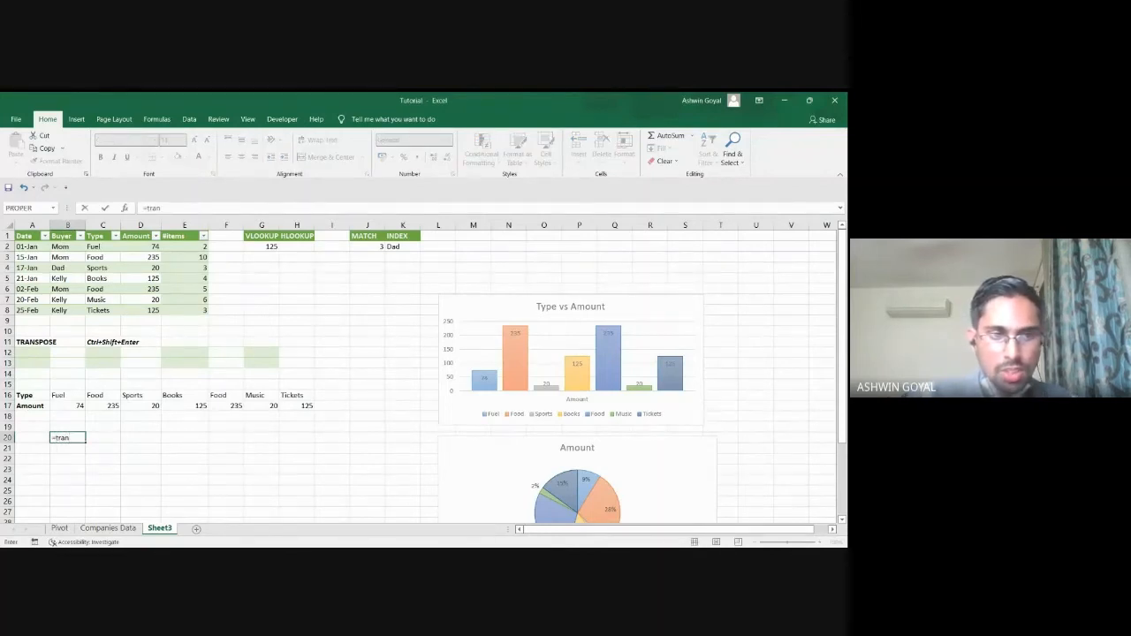
pyautogui.press('Tab')
pyautogui.moveTo(99, 437); pyautogui.dragTo(55, 437)
pyautogui.write('TRANSPOSE(')
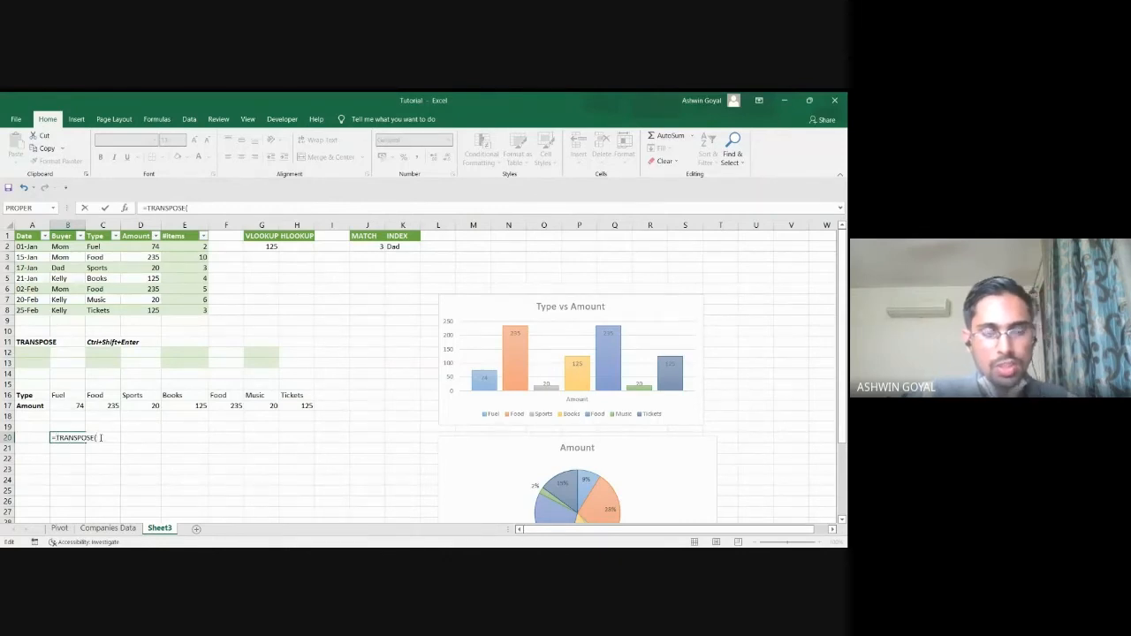
pyautogui.press('Escape')
pyautogui.click(118, 439)
pyautogui.click(46, 440)
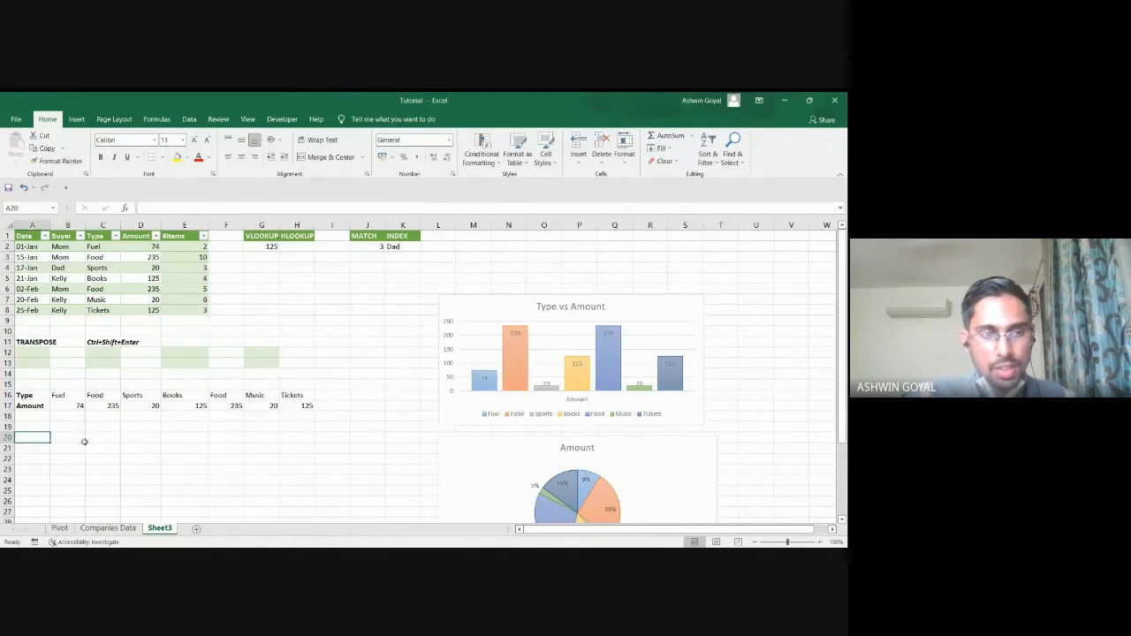
pyautogui.click(81, 438)
pyautogui.write('=tran')
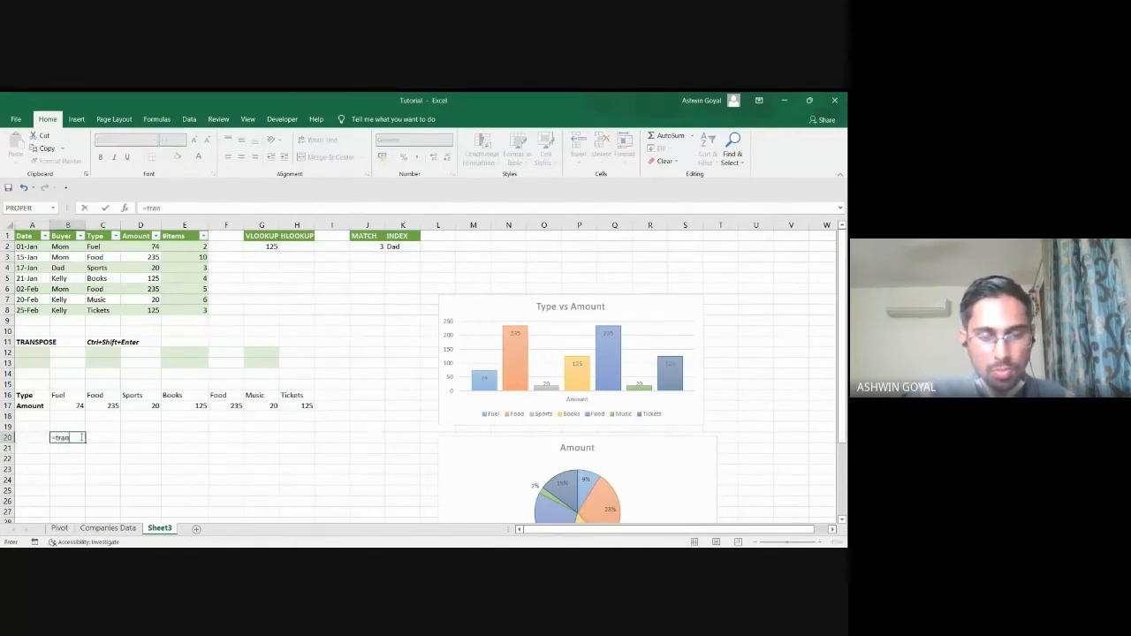
pyautogui.write('spose')
pyautogui.press('Tab')
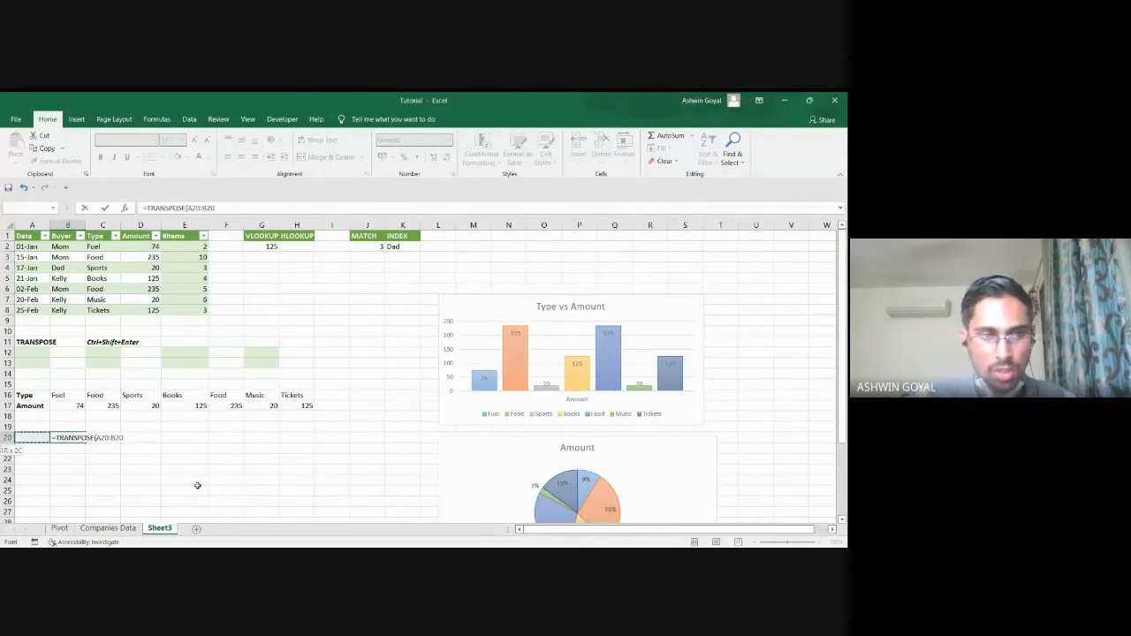
pyautogui.press('Escape')
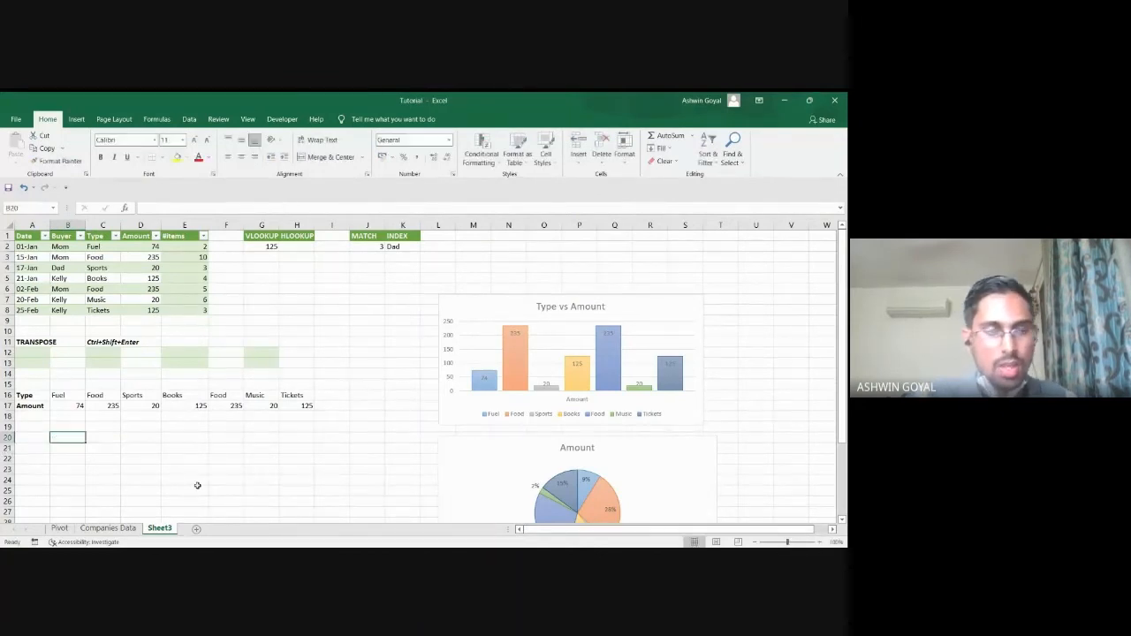
pyautogui.click(33, 435)
pyautogui.click(288, 280)
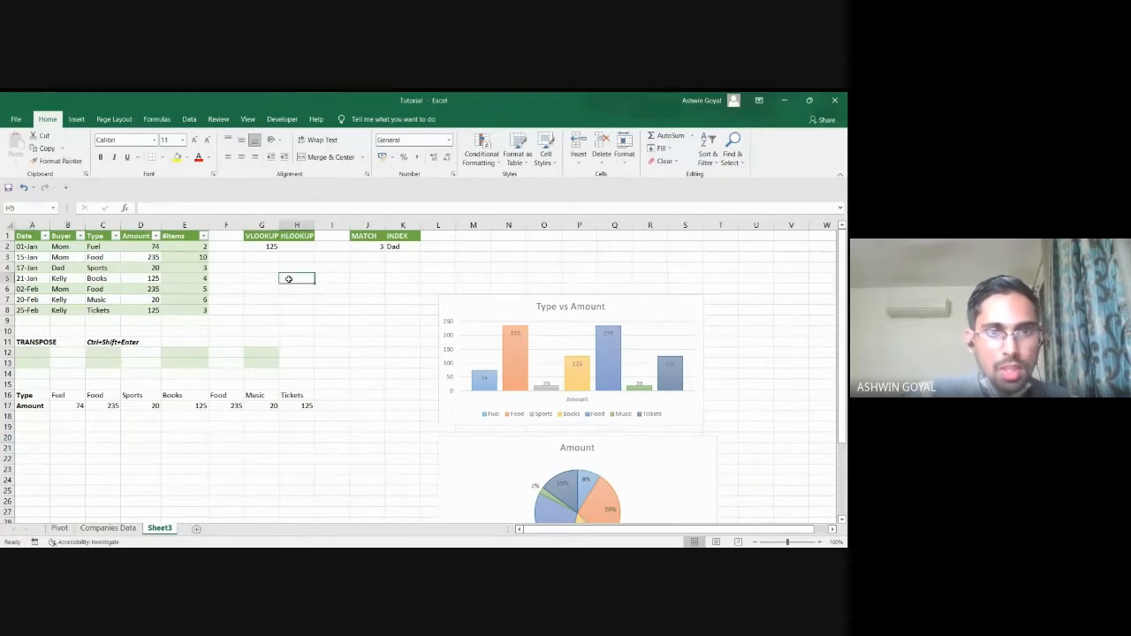
pyautogui.click(275, 280)
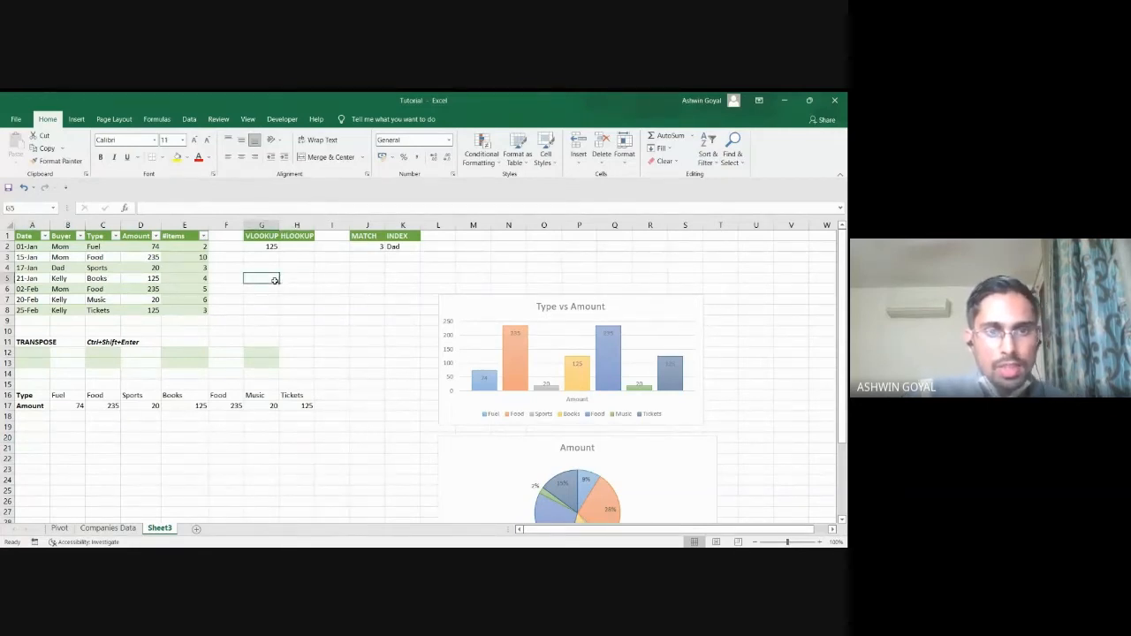
# - Enter the headings AND in G5 and OR in H5
pyautogui.write('AND')
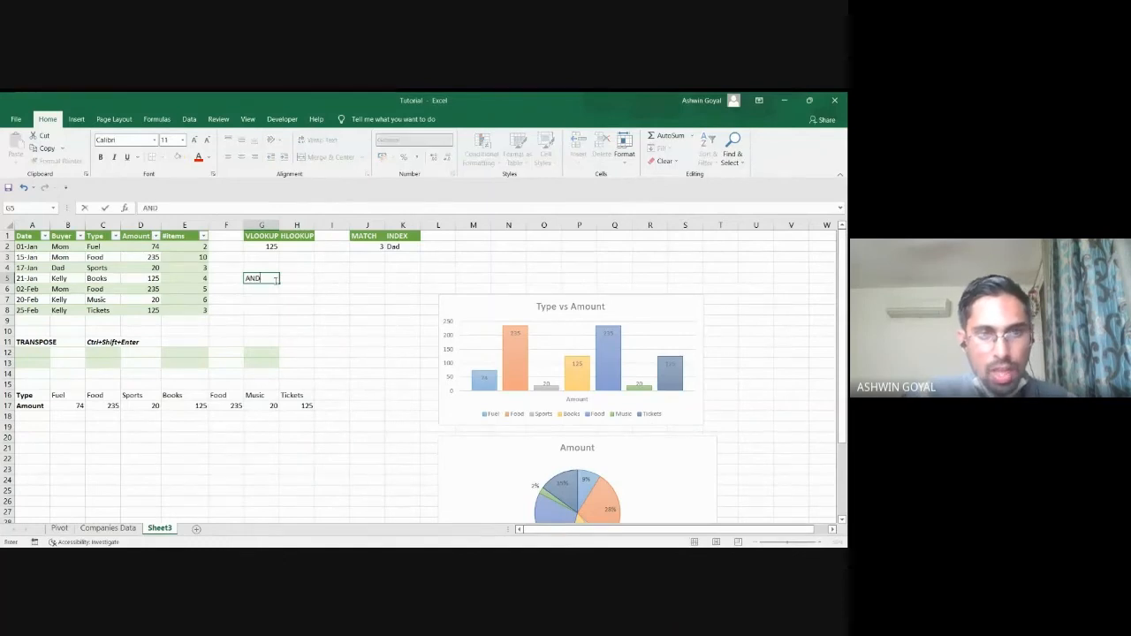
pyautogui.press('Tab')
pyautogui.write('OR')
pyautogui.press('Return')
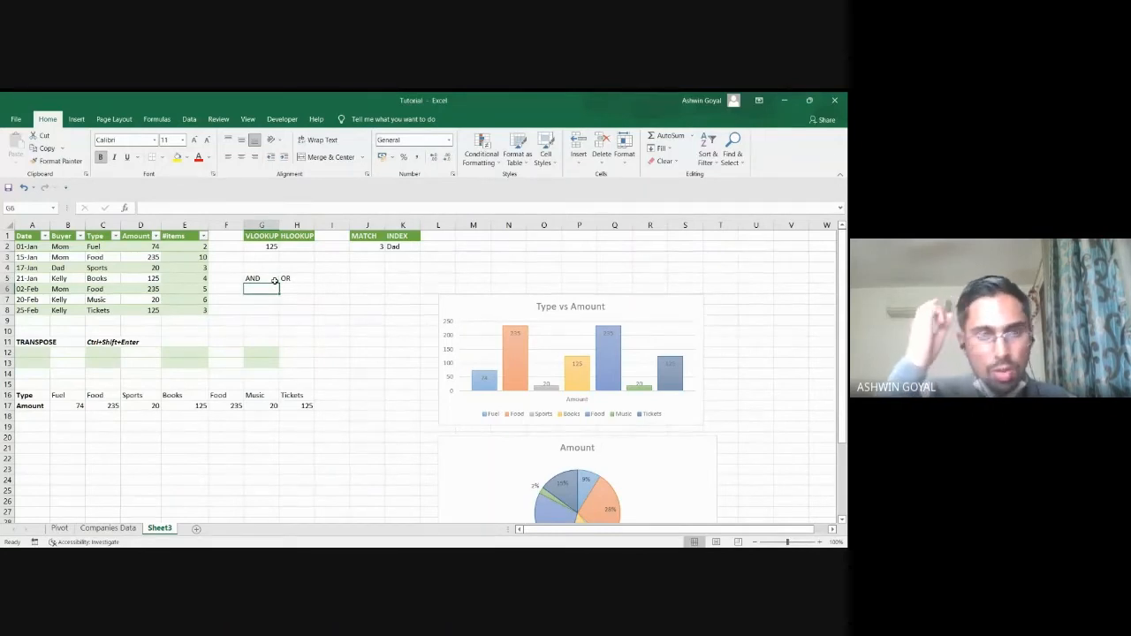
pyautogui.press('Up')
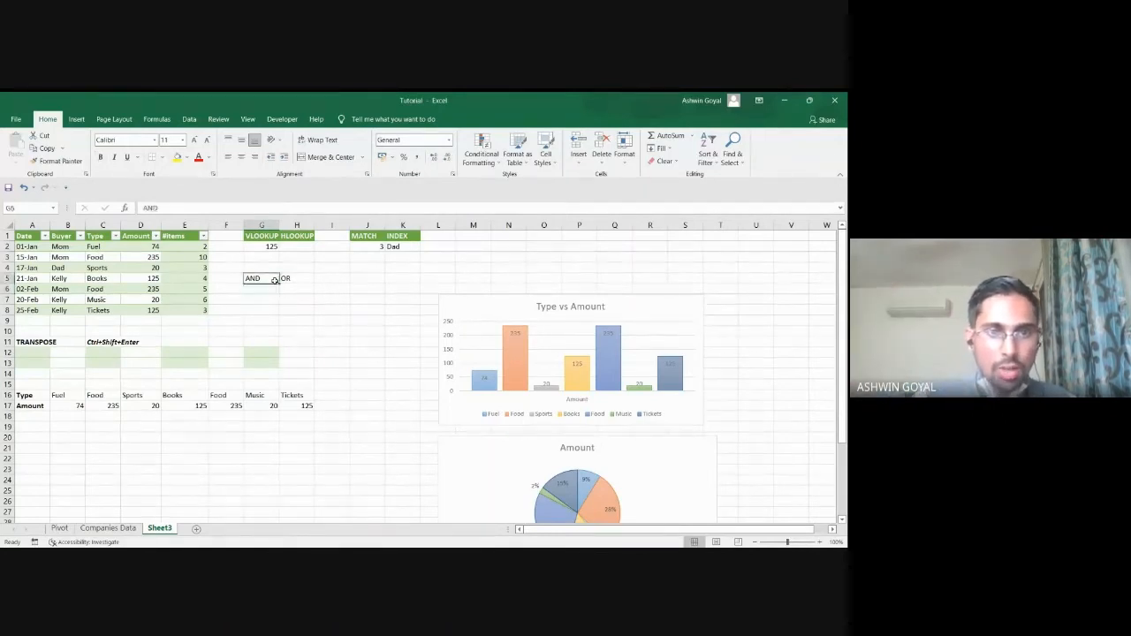
pyautogui.press('Right')
pyautogui.press('Left')
pyautogui.press('Down')
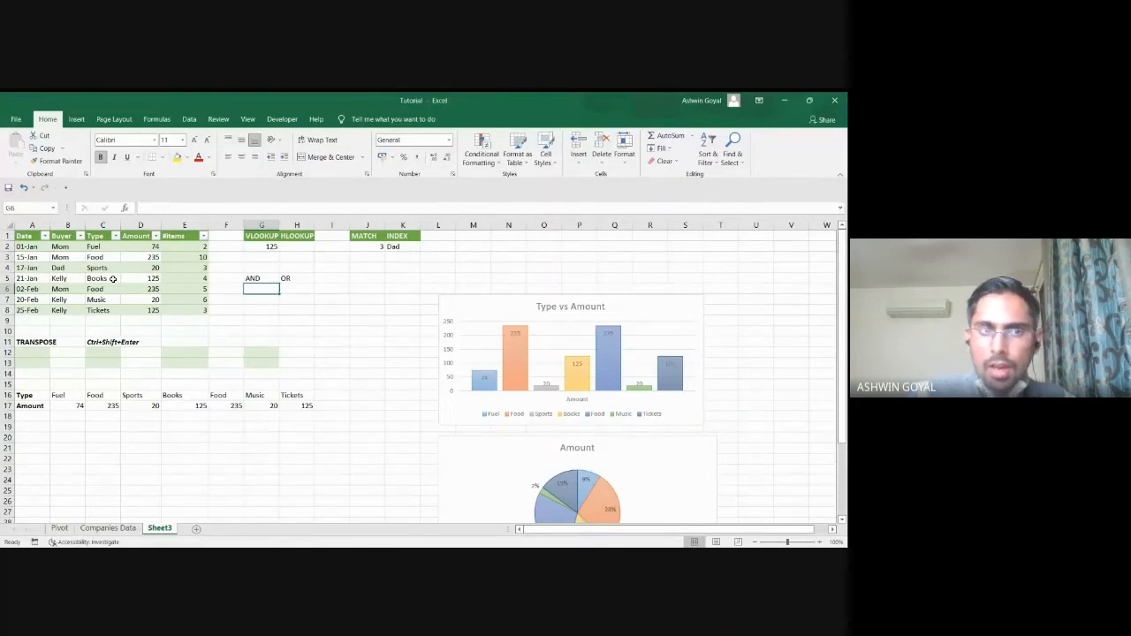
pyautogui.write('A=')
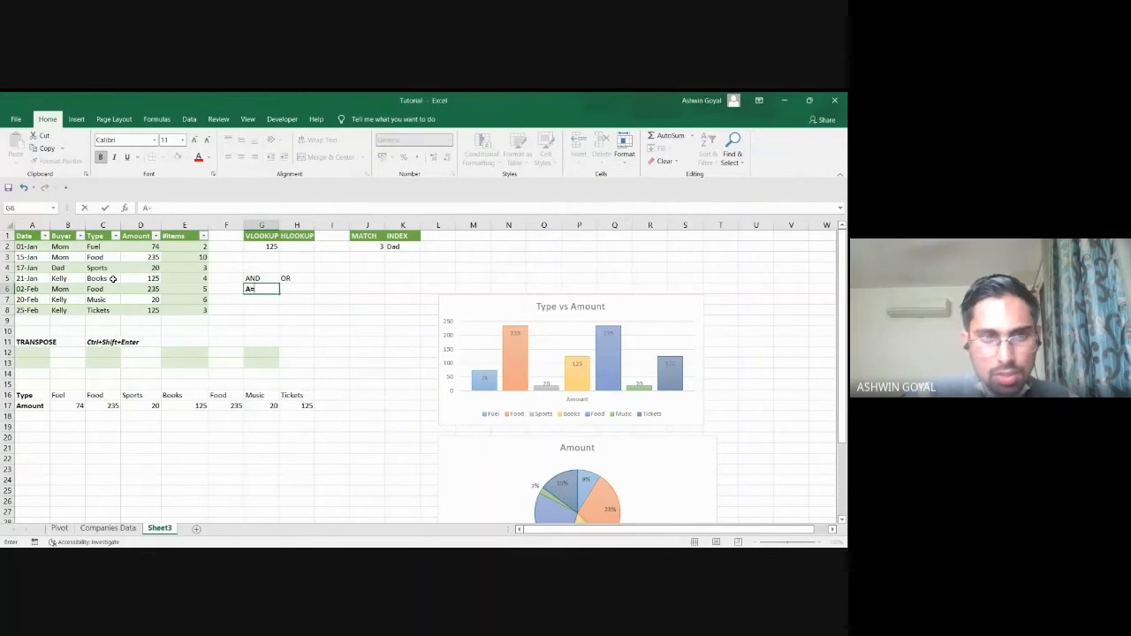
pyautogui.press('BackSpace')
pyautogui.press('BackSpace')
pyautogui.write('=')
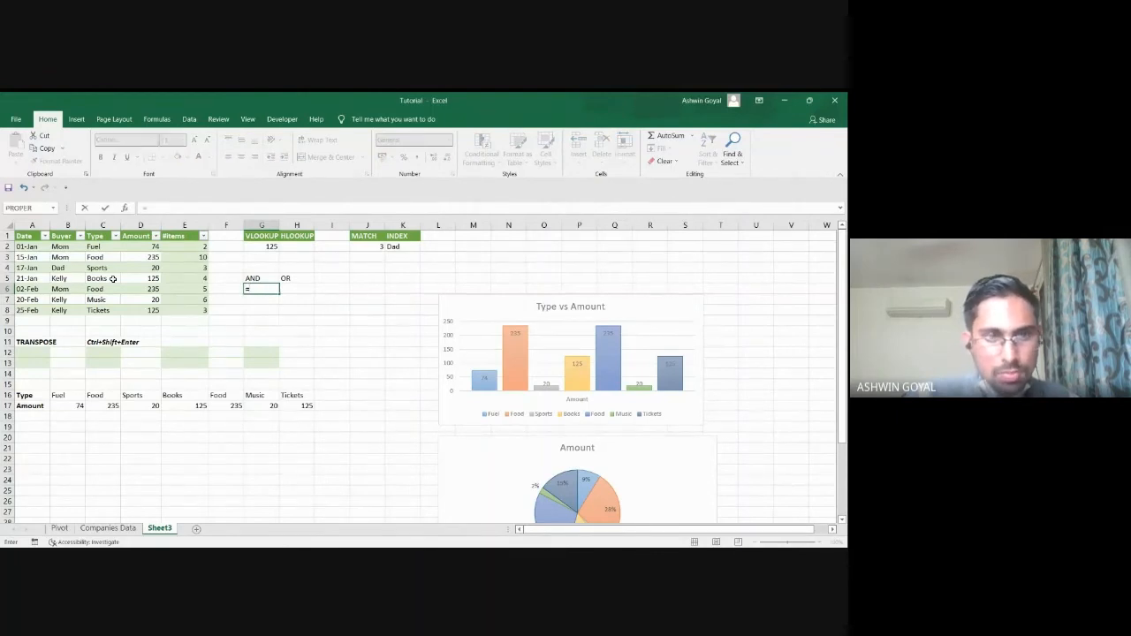
pyautogui.write('AND(')
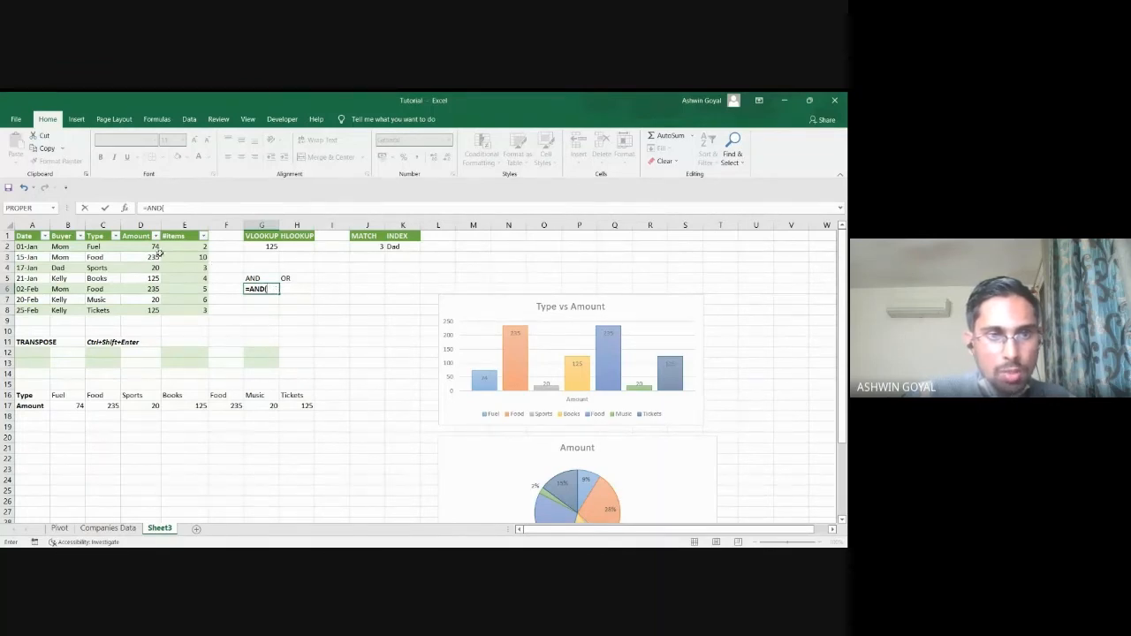
pyautogui.moveTo(147, 246); pyautogui.dragTo(147, 312)
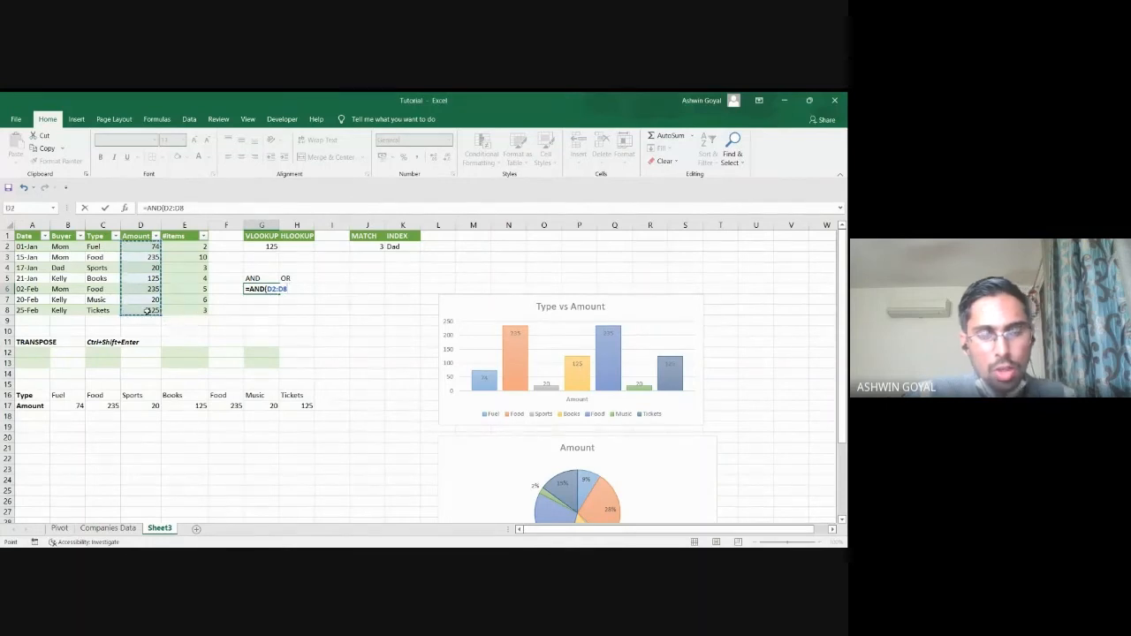
pyautogui.press('Escape')
pyautogui.click(154, 278)
pyautogui.click(265, 279)
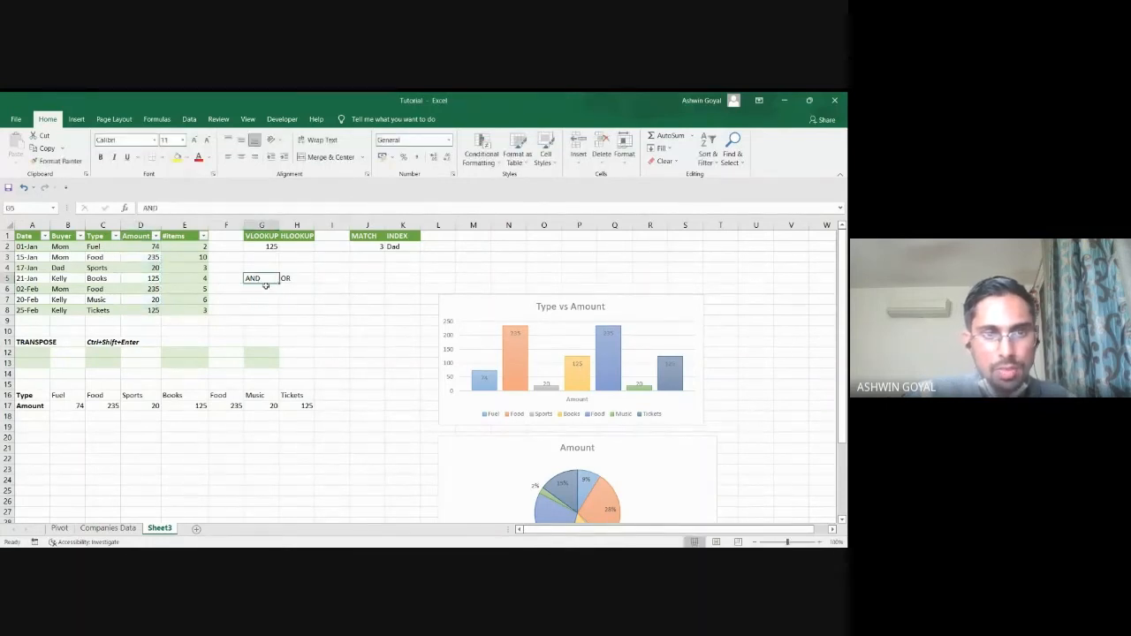
# - Enter =AND(D7>100,D8>150) in G6 and check it against the amount in D7
pyautogui.click(266, 288)
pyautogui.write('=')
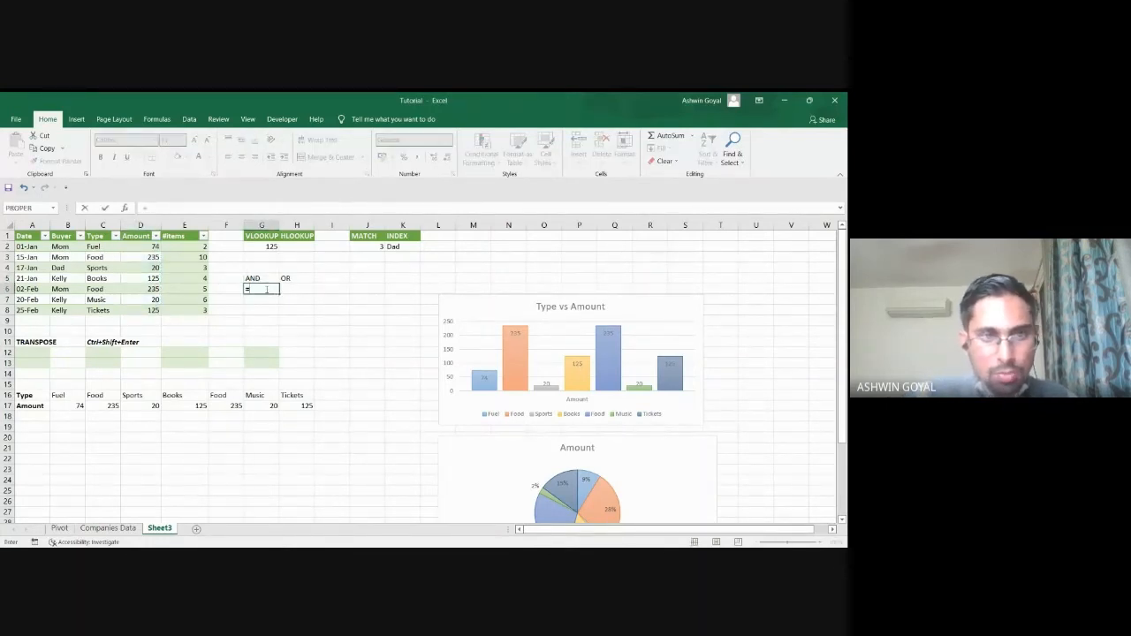
pyautogui.write('AND')
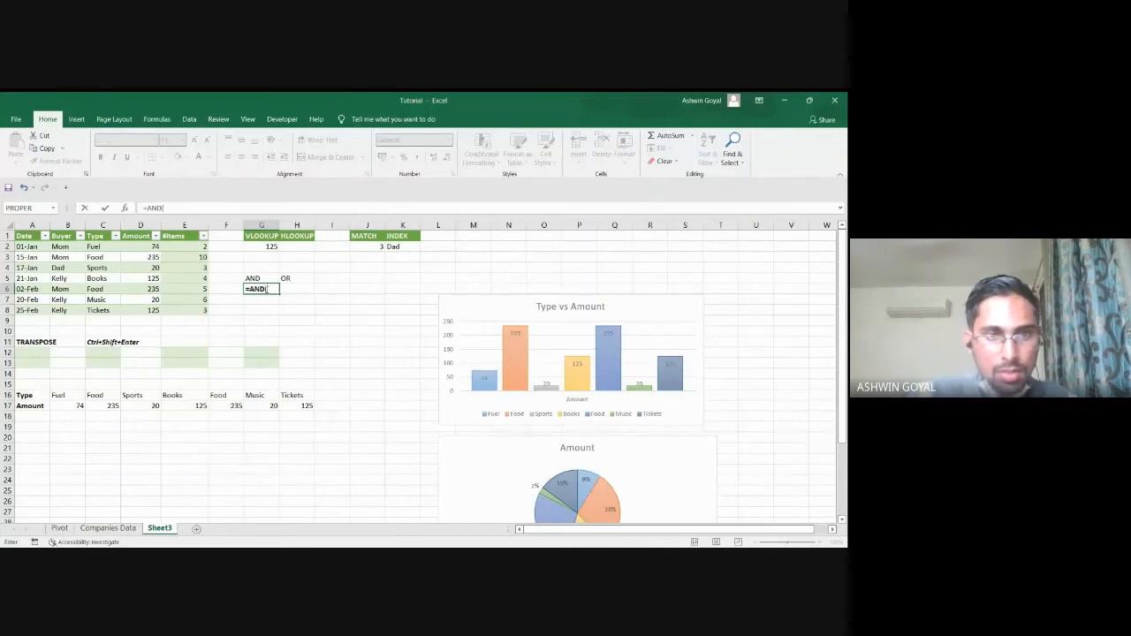
pyautogui.write('("')
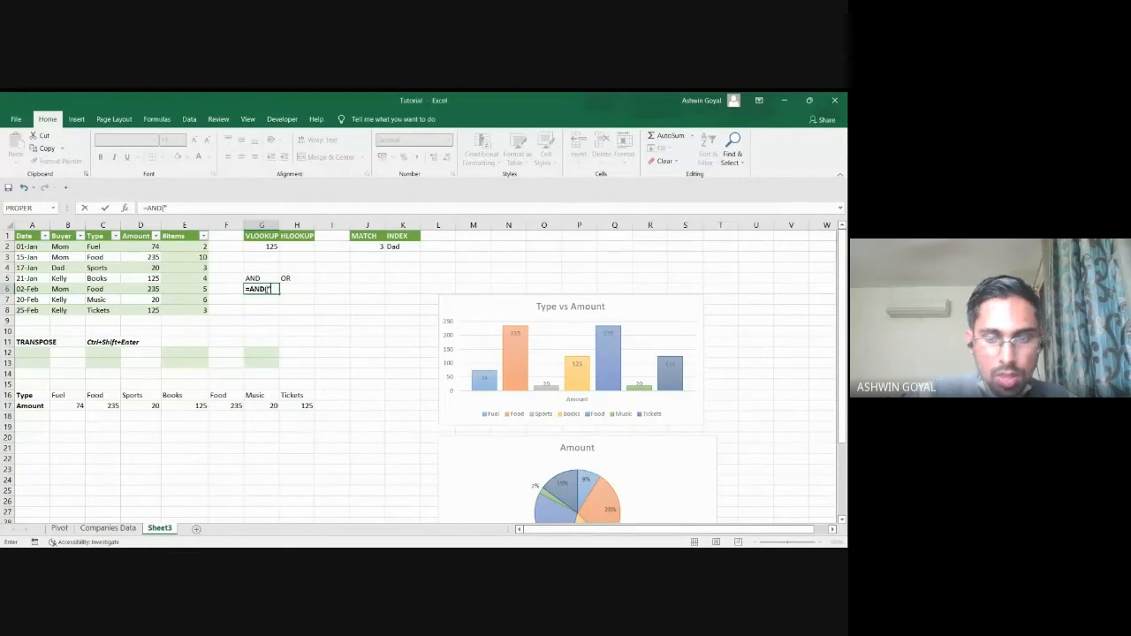
pyautogui.press('BackSpace')
pyautogui.click(151, 299)
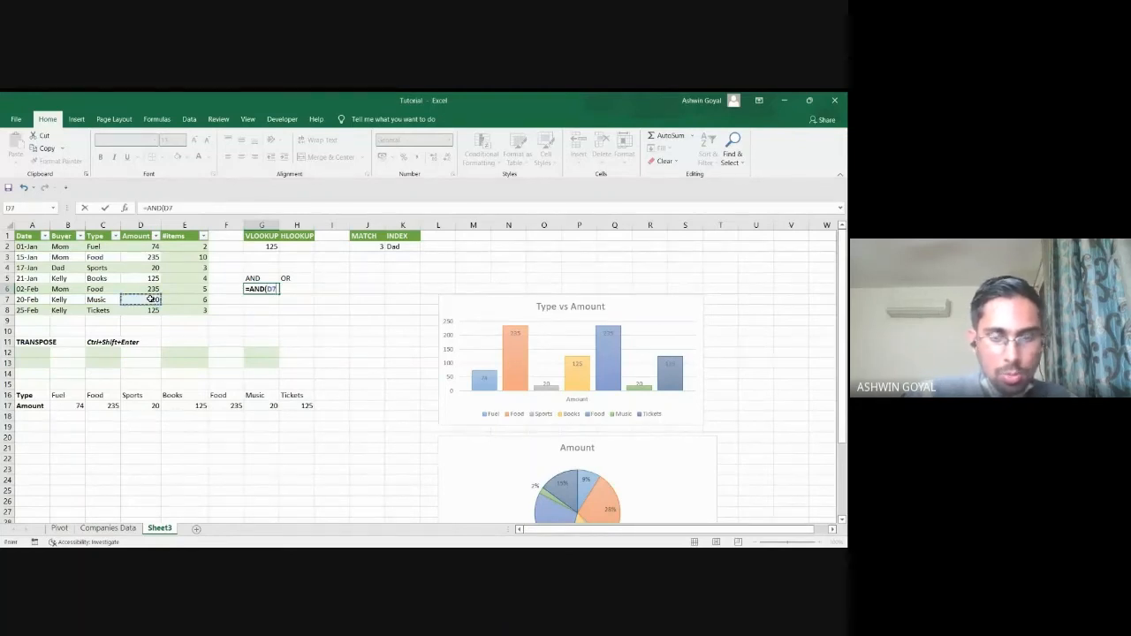
pyautogui.write('>100')
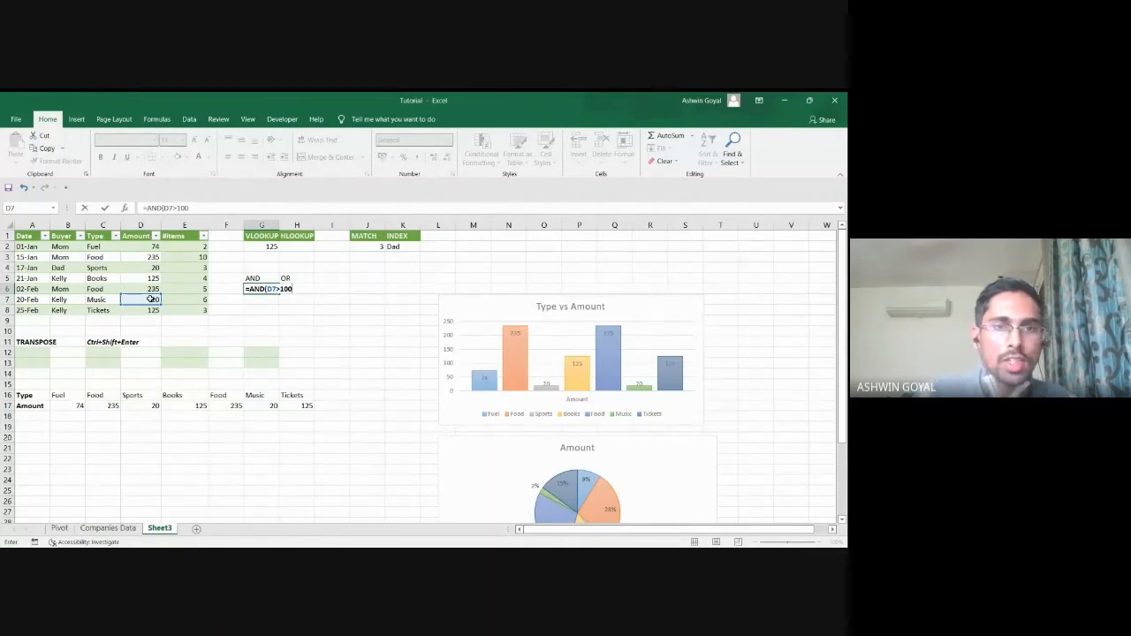
pyautogui.write(',')
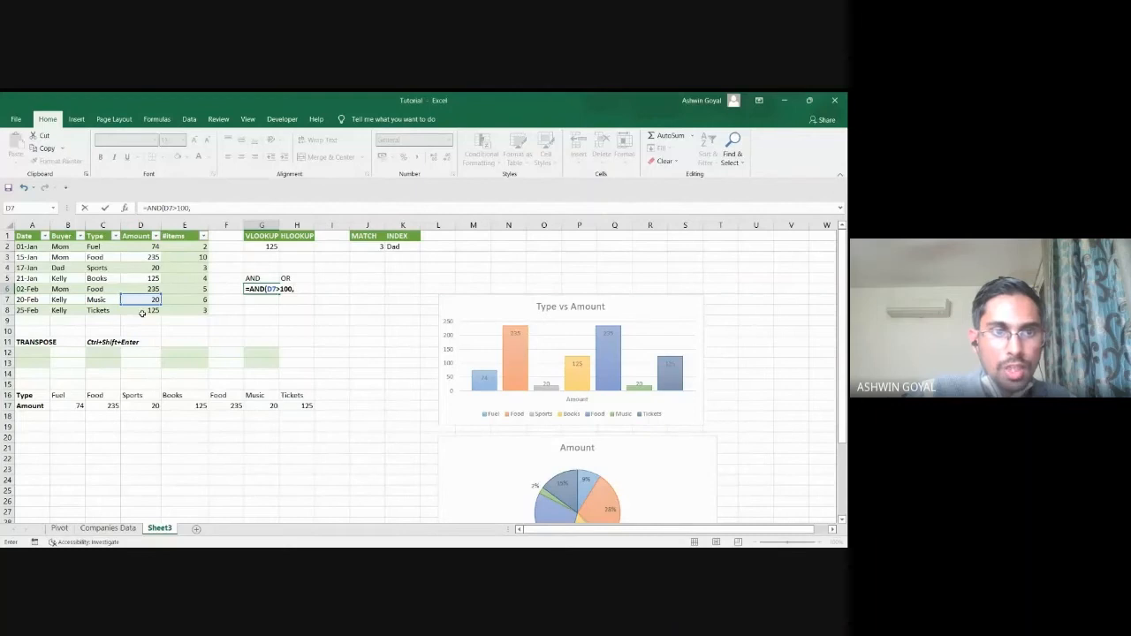
pyautogui.click(146, 310)
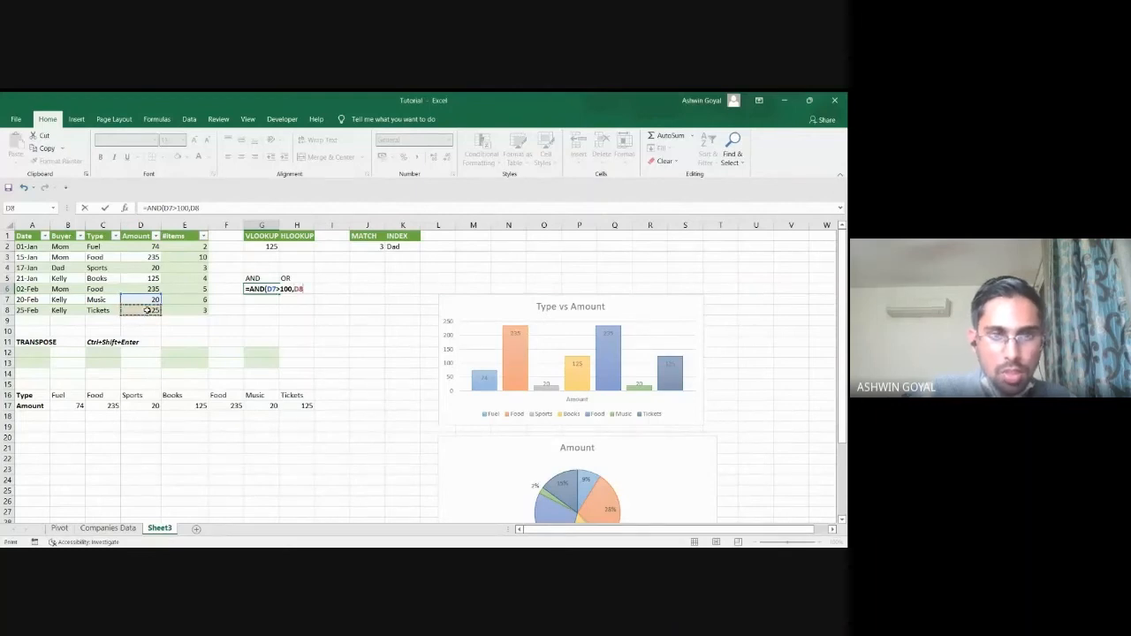
pyautogui.write('>150')
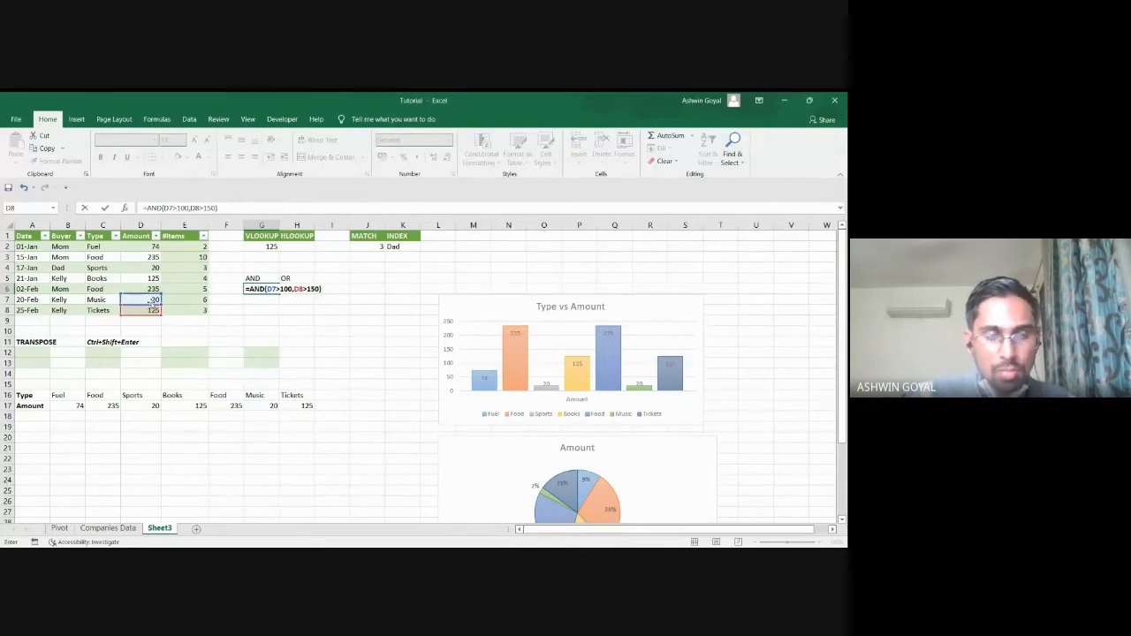
pyautogui.press('Return')
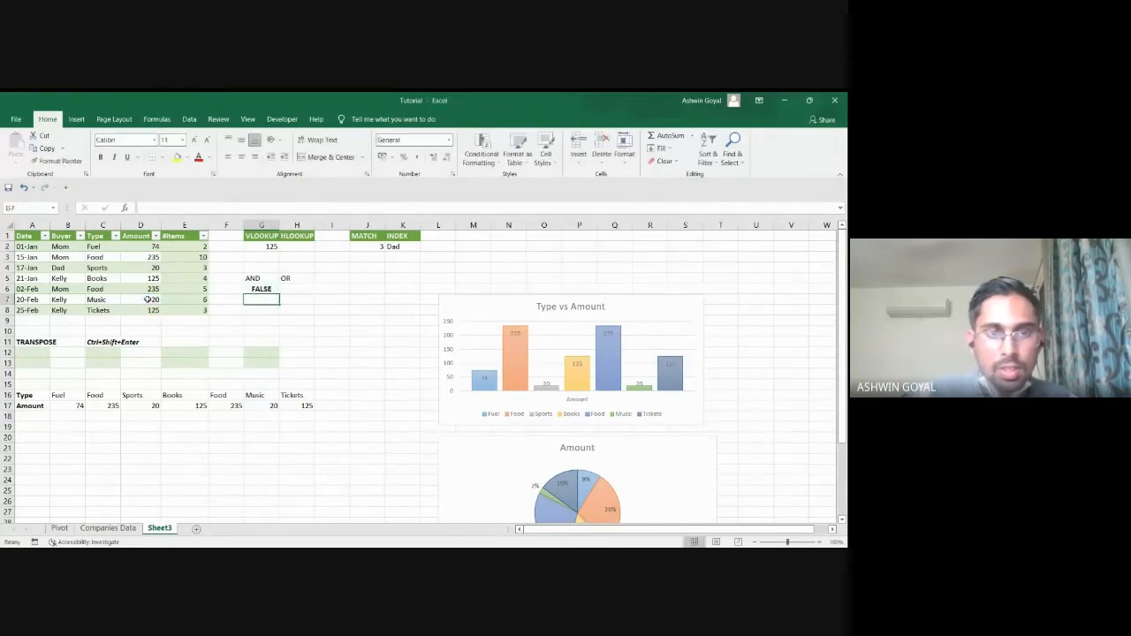
pyautogui.click(264, 290)
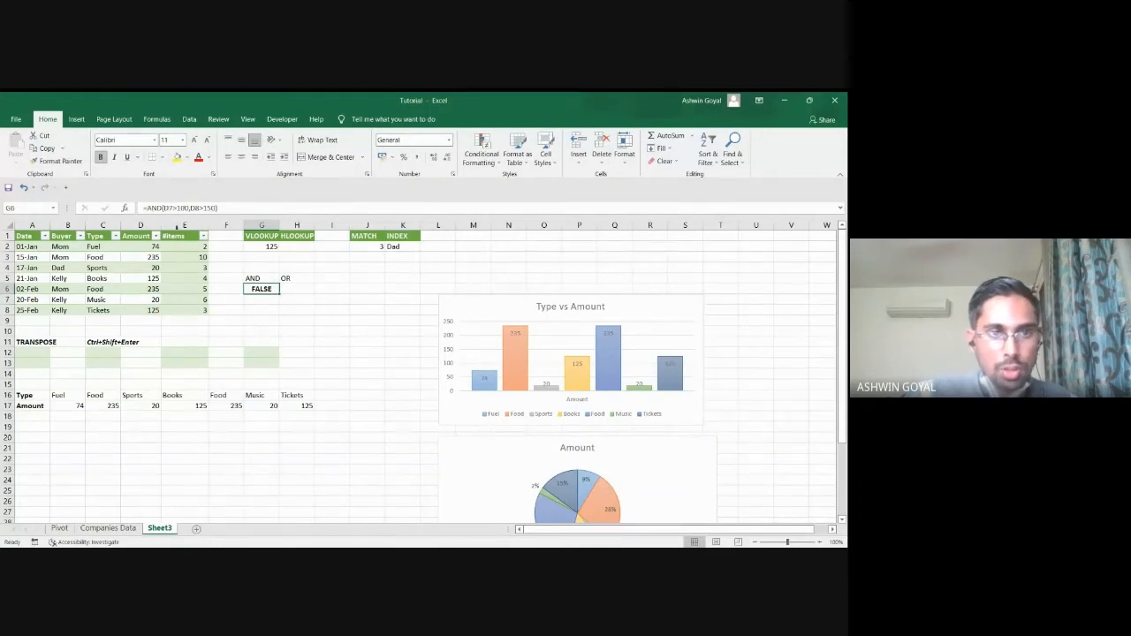
pyautogui.click(153, 301)
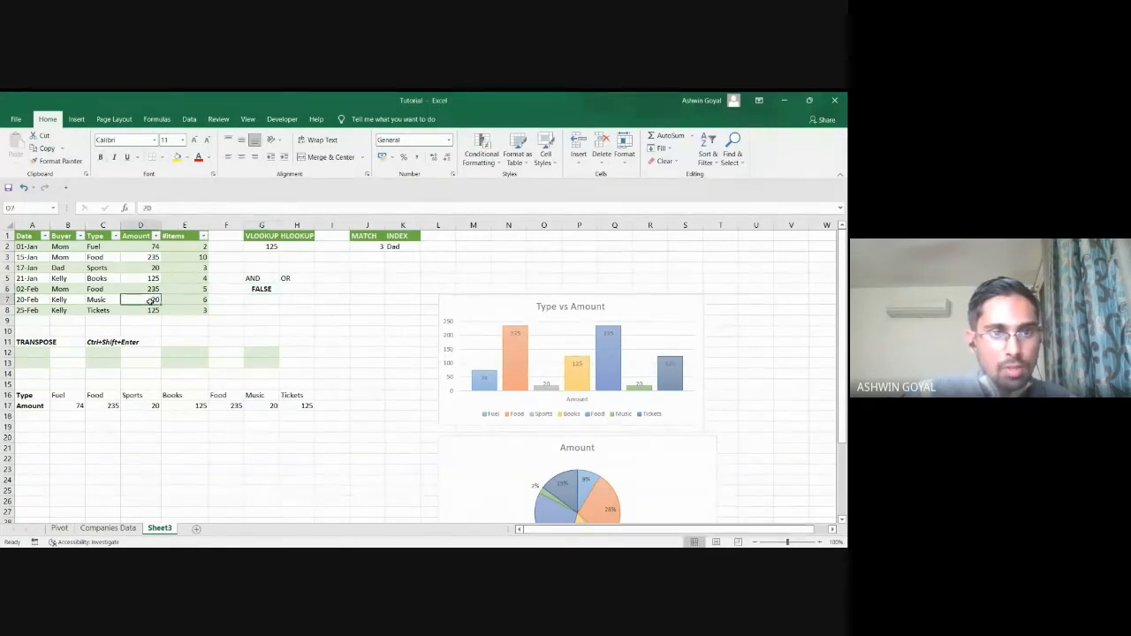
pyautogui.click(265, 290)
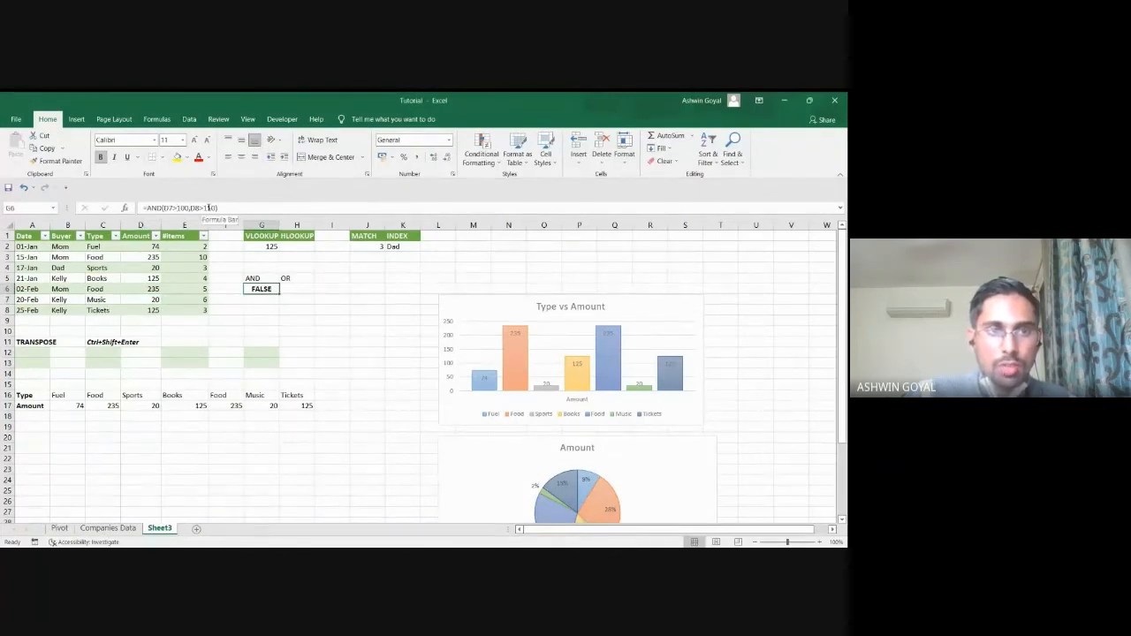
# - Enter =OR(D2<100,D8<100) in H6 to test the Fuel and Tickets amounts
pyautogui.click(285, 289)
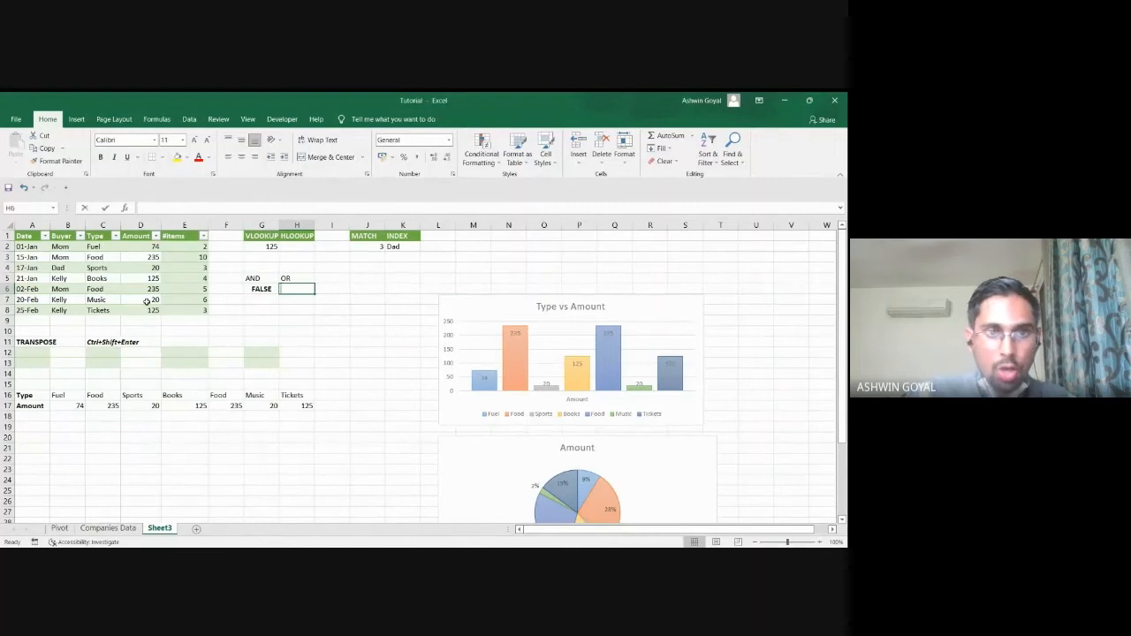
pyautogui.write('=OR(')
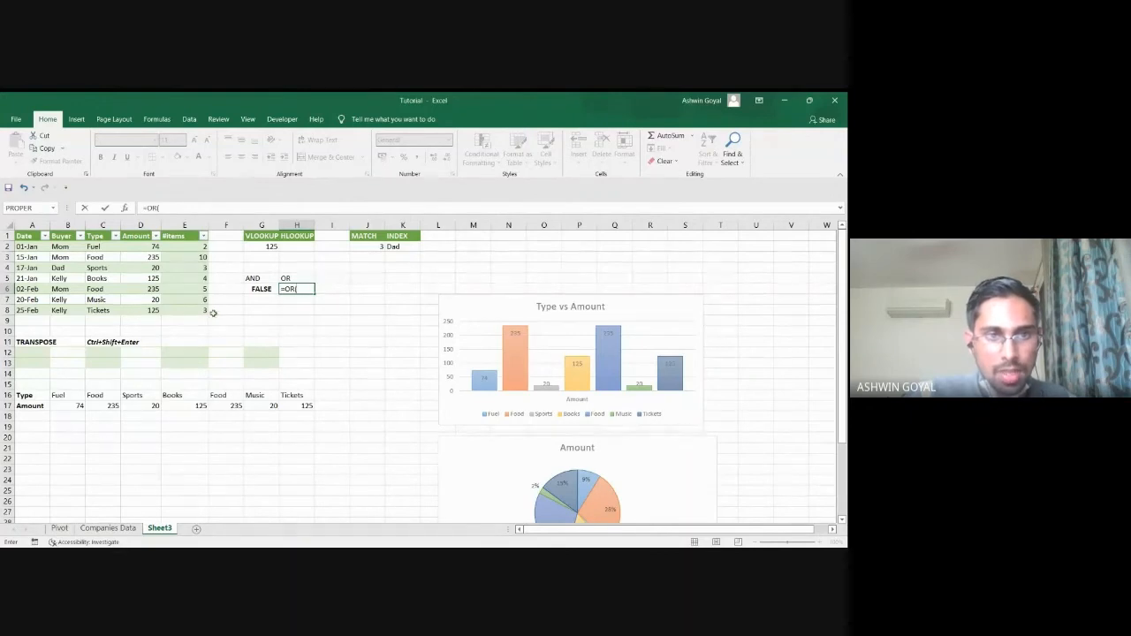
pyautogui.click(151, 248)
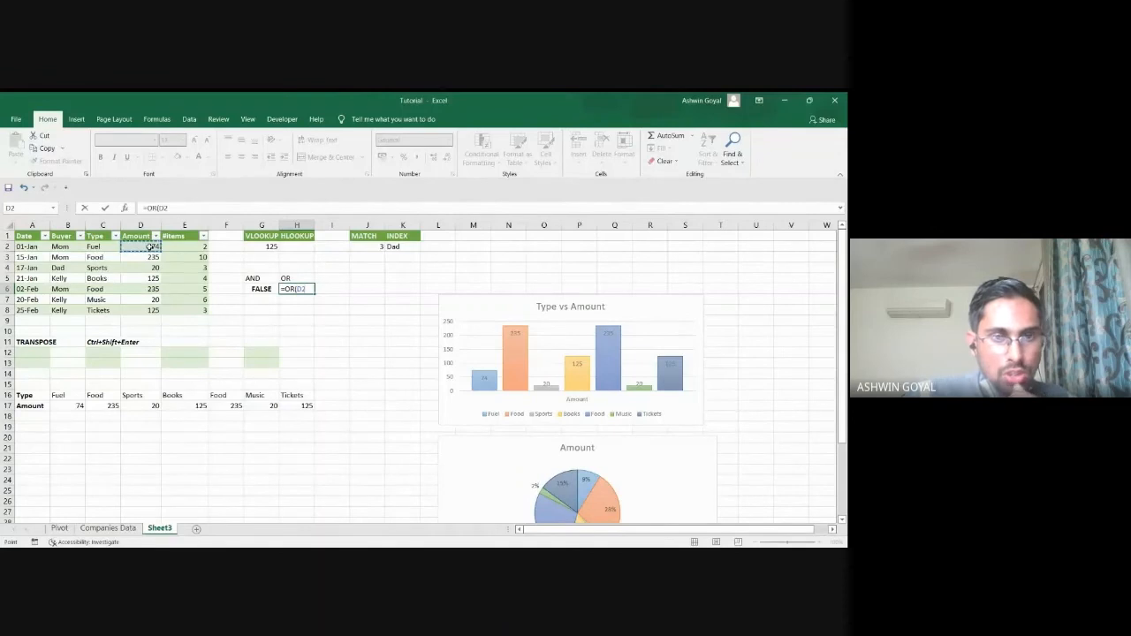
pyautogui.write('<1')
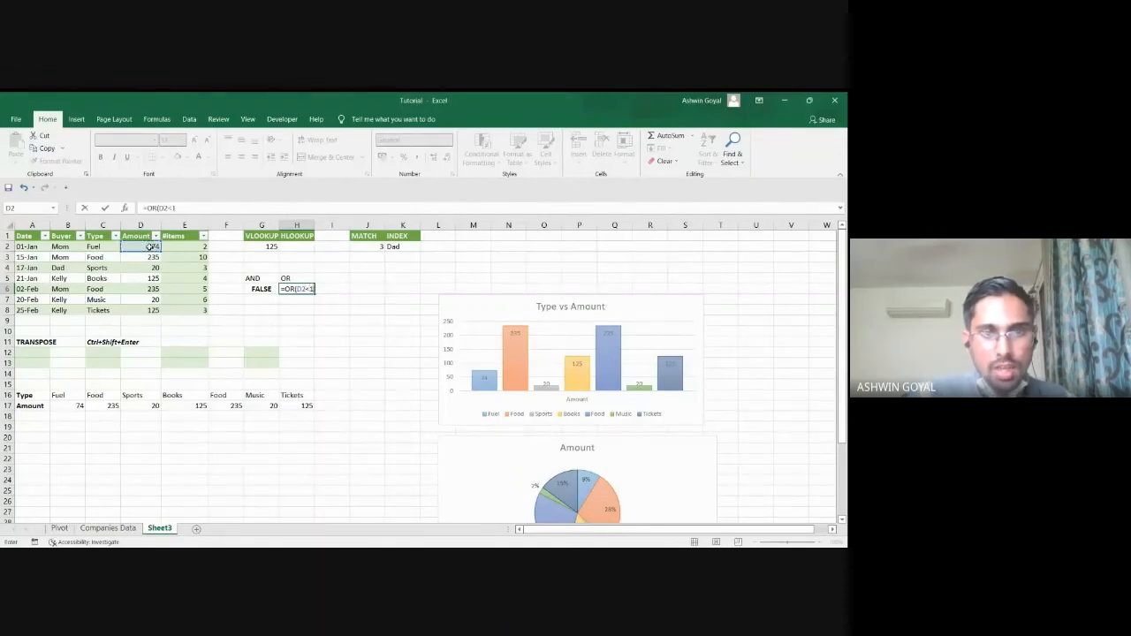
pyautogui.write('00')
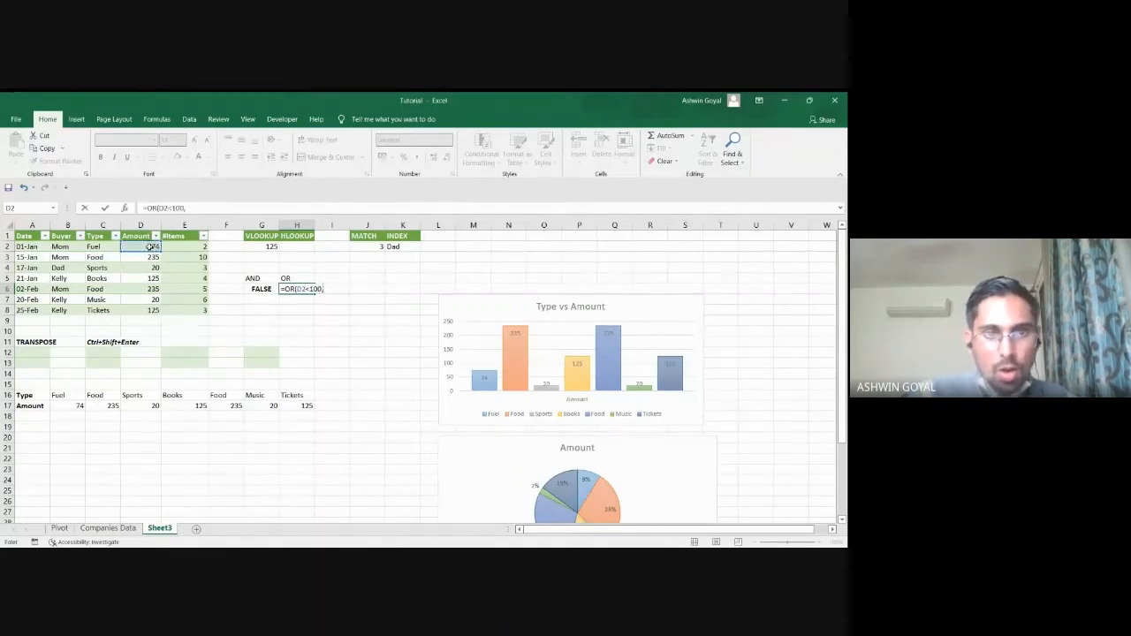
pyautogui.write(',')
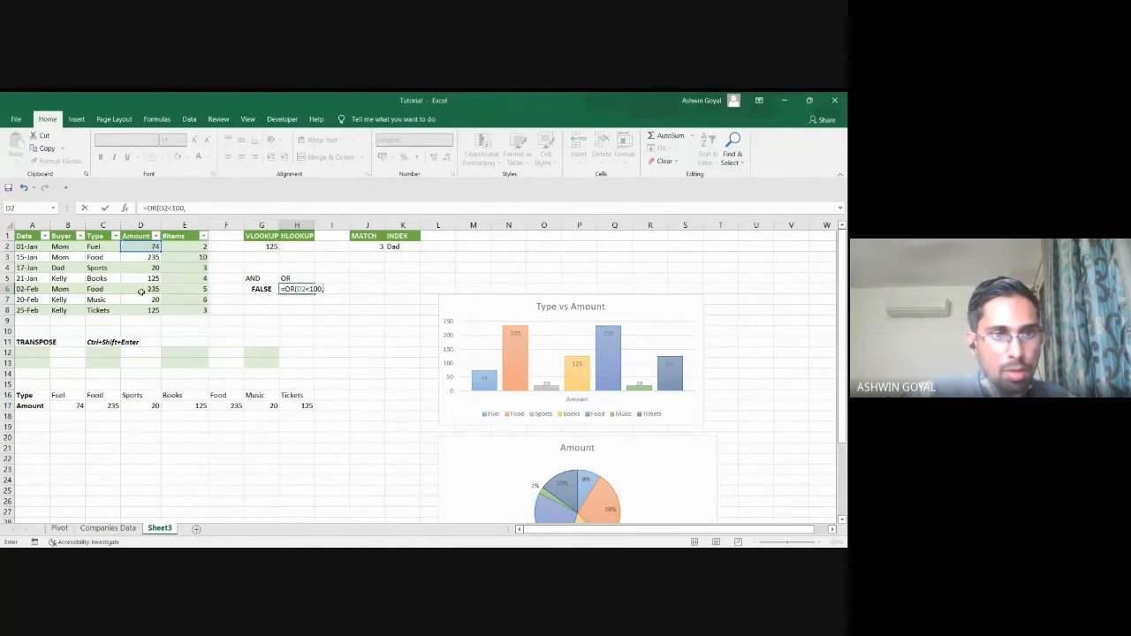
pyautogui.click(141, 311)
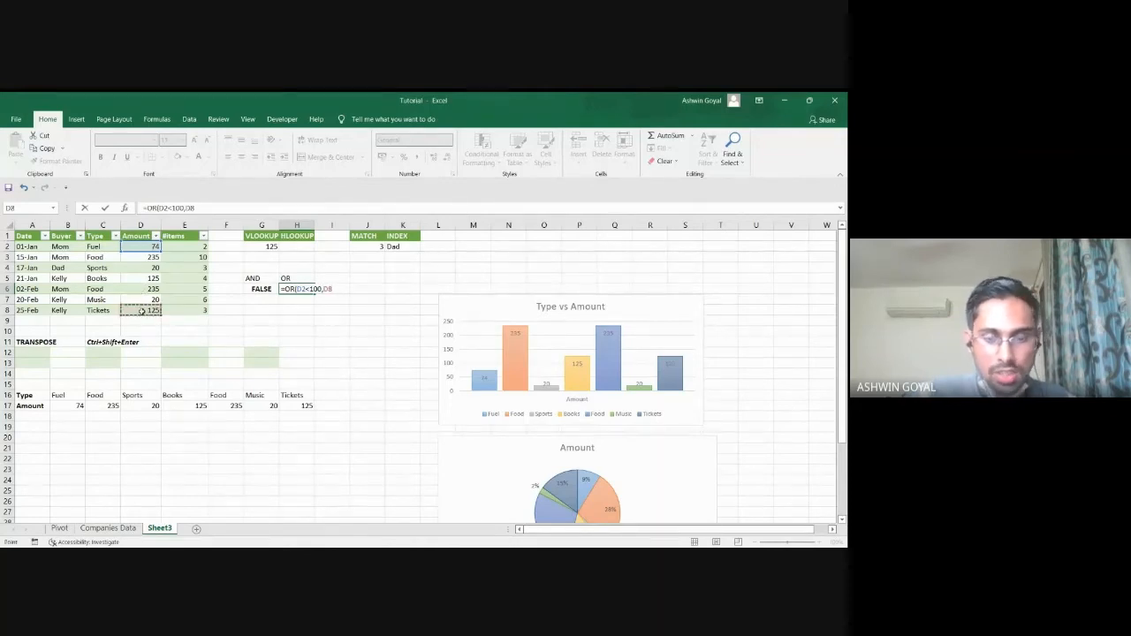
pyautogui.write('<100)')
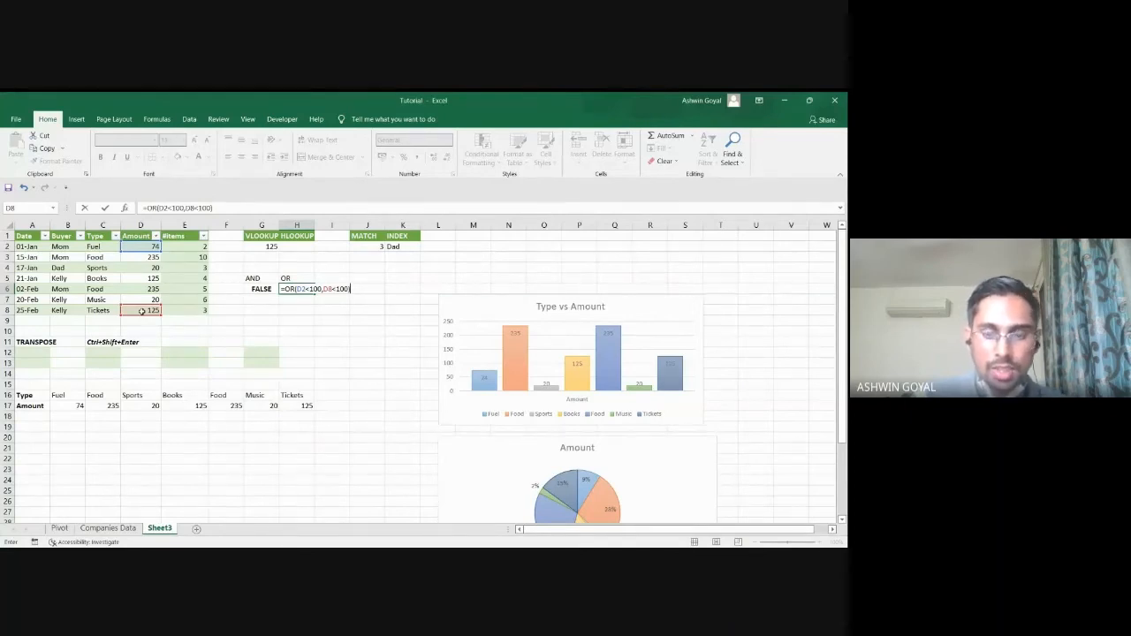
pyautogui.press('Return')
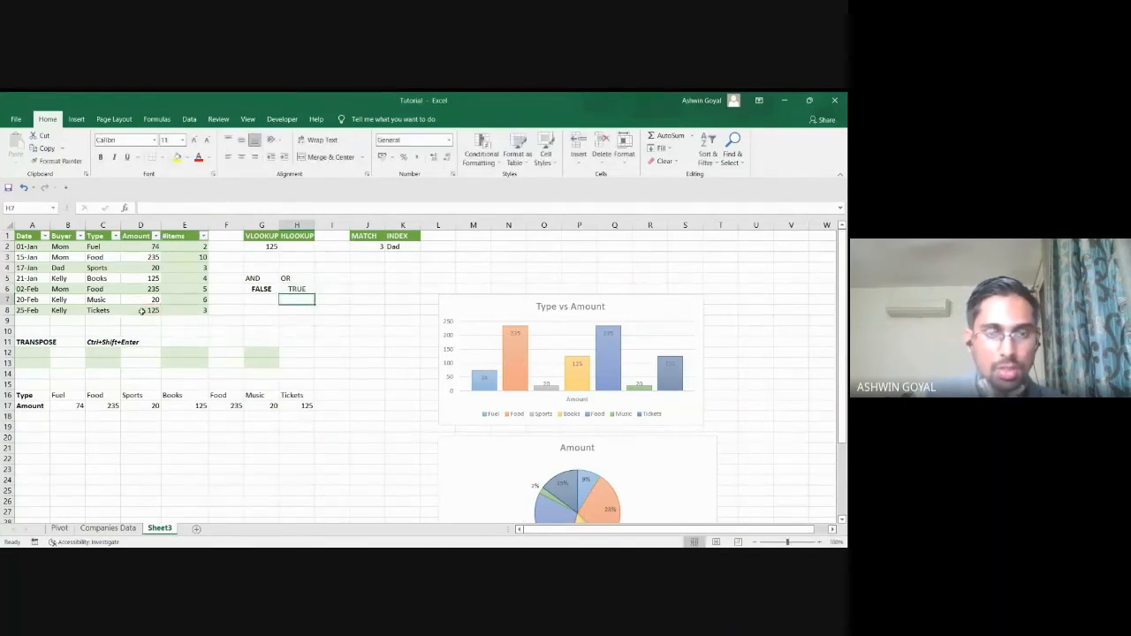
pyautogui.press('Up')
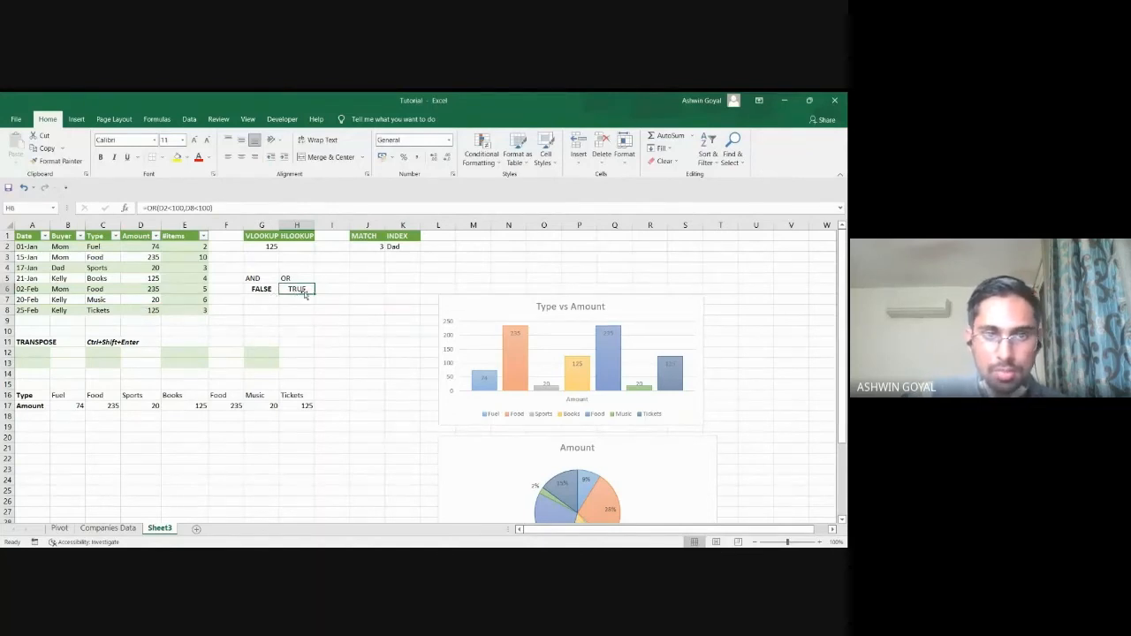
# - Remove the bold formatting from the AND result in G6 and make the AND and OR headings in G5:H5 bold
pyautogui.click(254, 287)
pyautogui.click(299, 289)
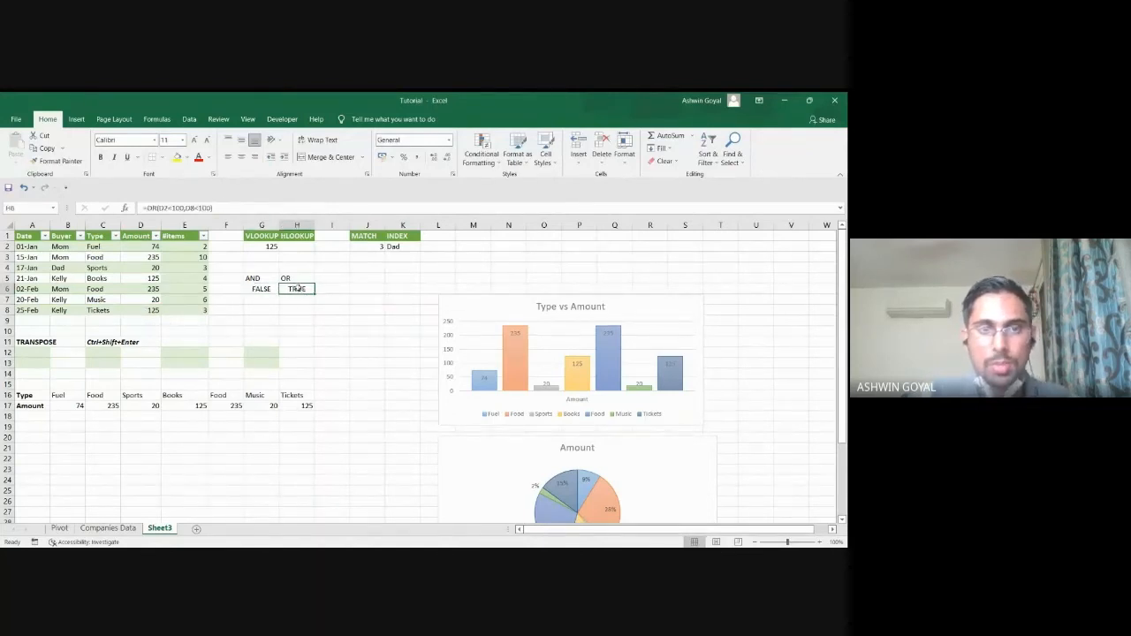
pyautogui.moveTo(265, 279); pyautogui.dragTo(290, 280)
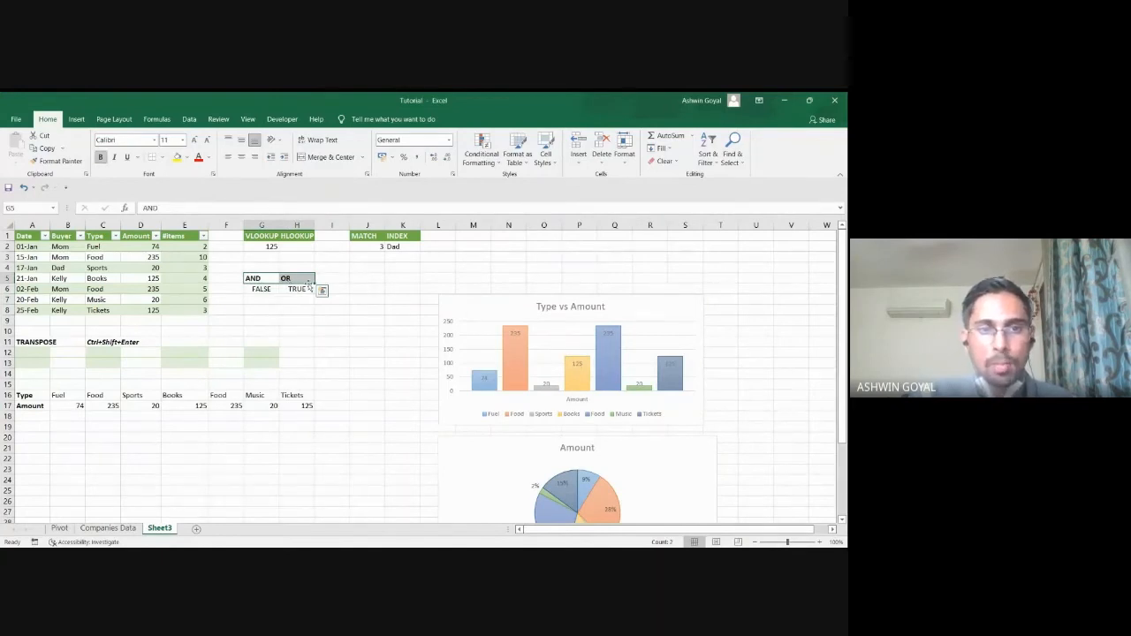
pyautogui.click(332, 279)
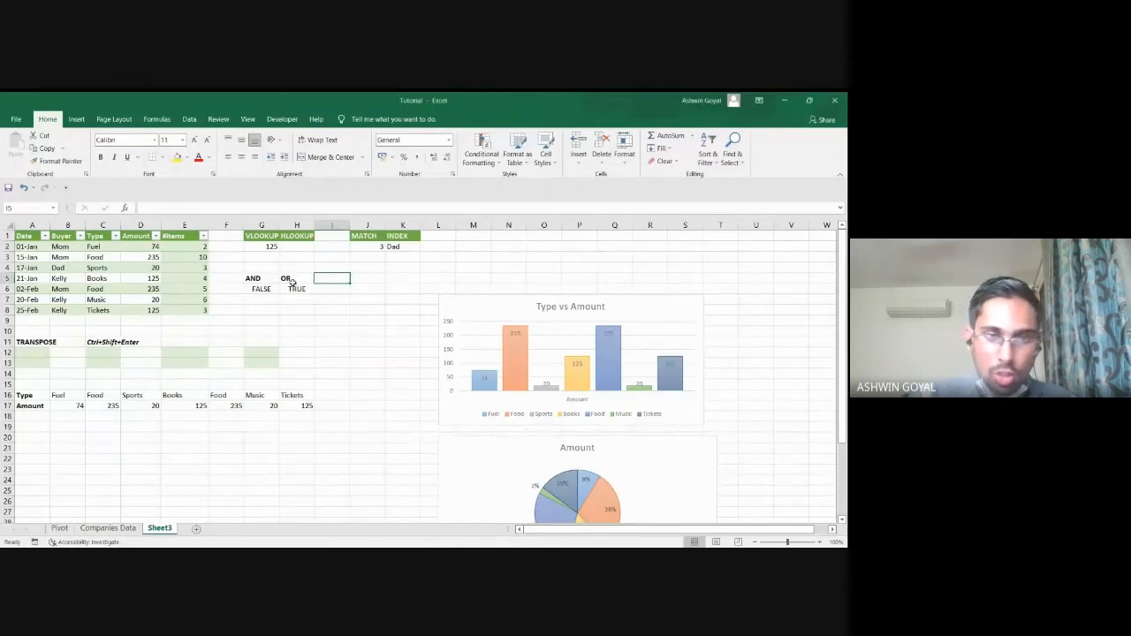
pyautogui.hotkey('alt', 'Tab')
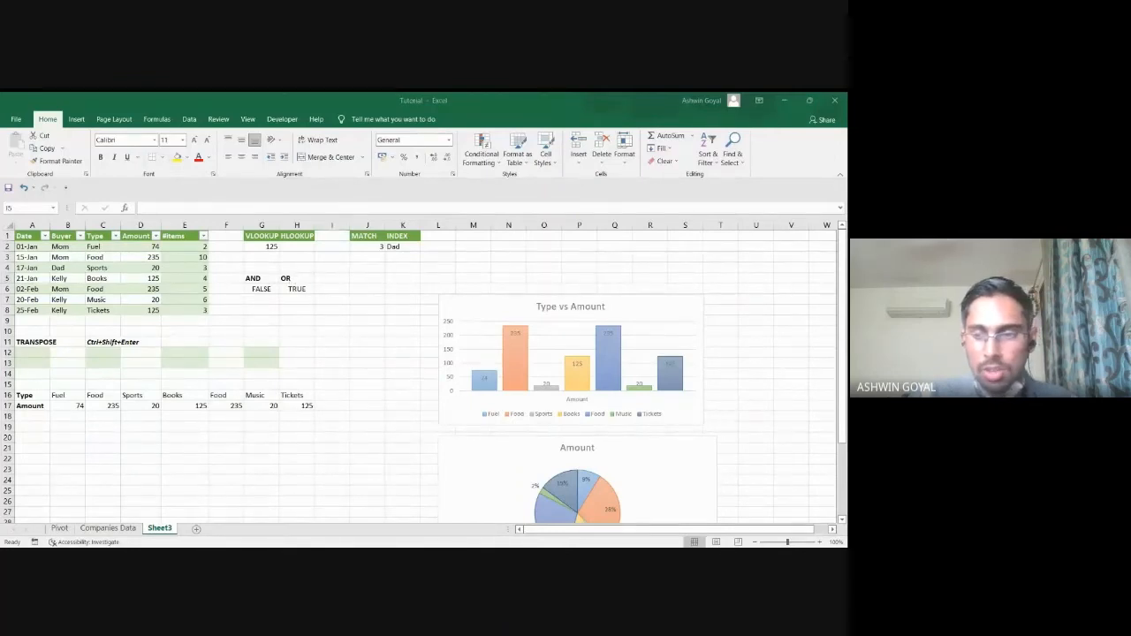
# - Switch to the slide show and underline Ctrl+Shift+Enter in the TRANSPOSE section and the AND/OR heading with the pen
pyautogui.hotkey('alt', 'Tab')
pyautogui.hotkey('alt', 'Tab')
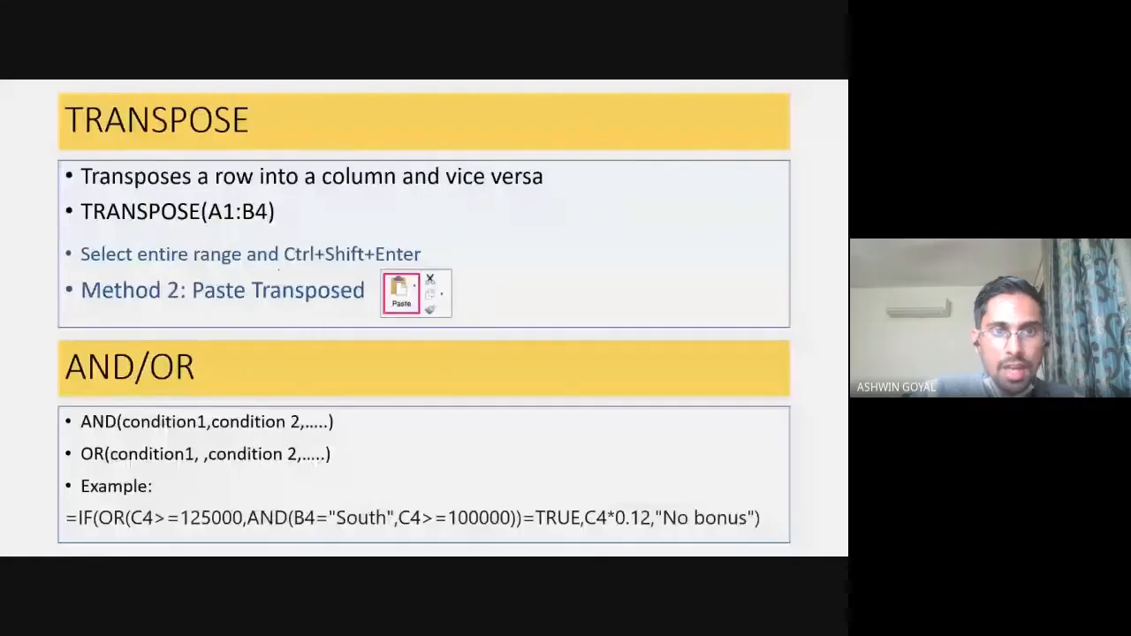
pyautogui.moveTo(284, 262); pyautogui.dragTo(427, 261)
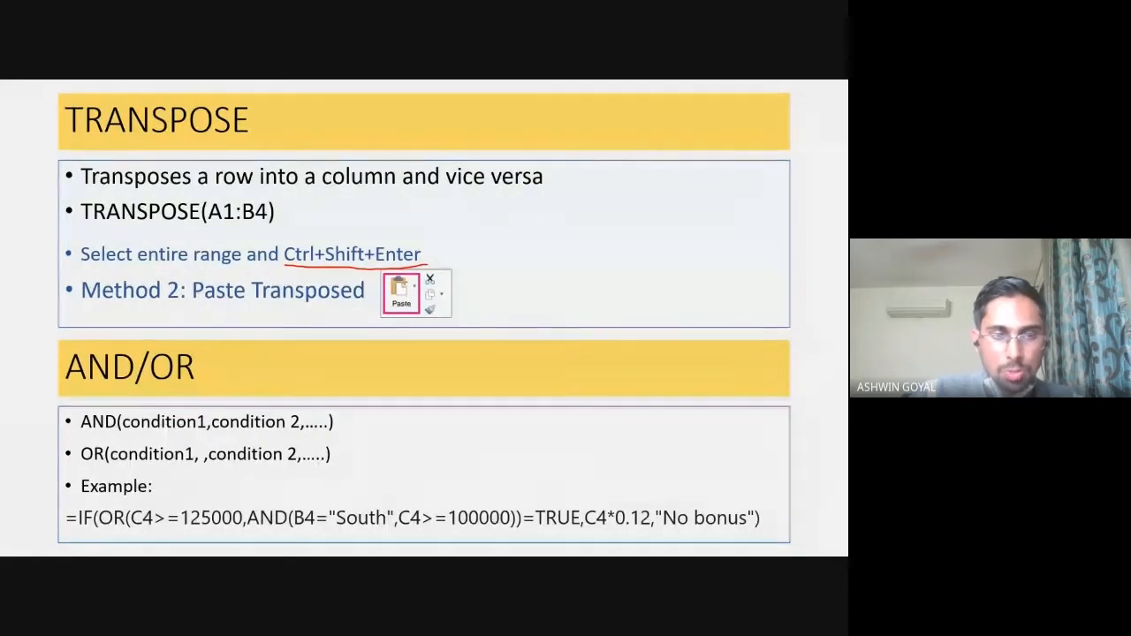
pyautogui.moveTo(66, 382); pyautogui.dragTo(240, 400)
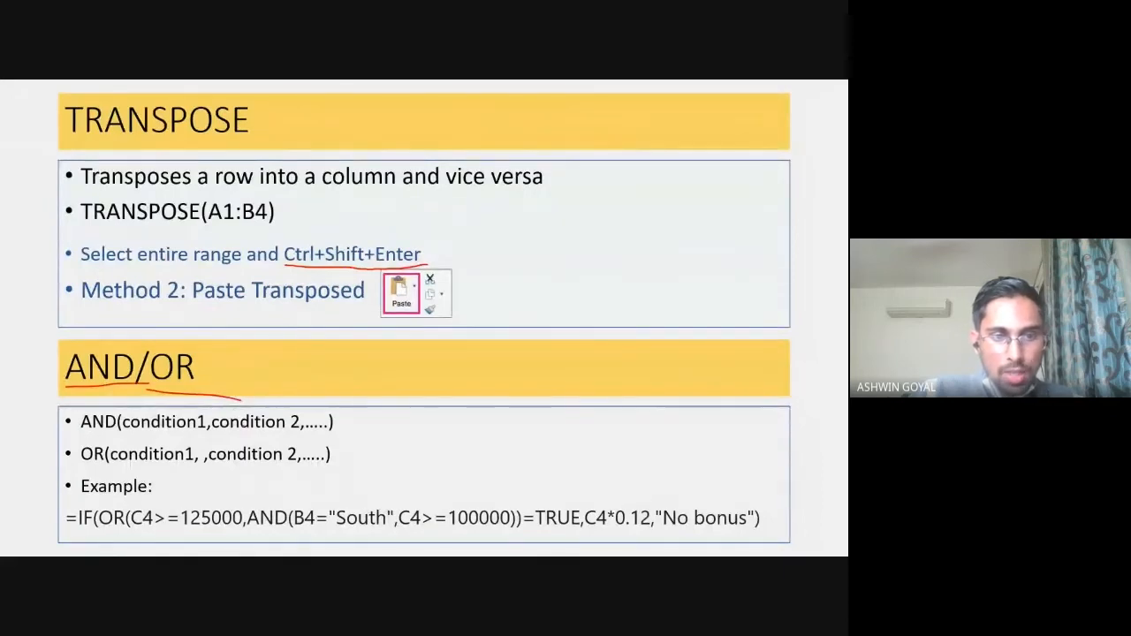
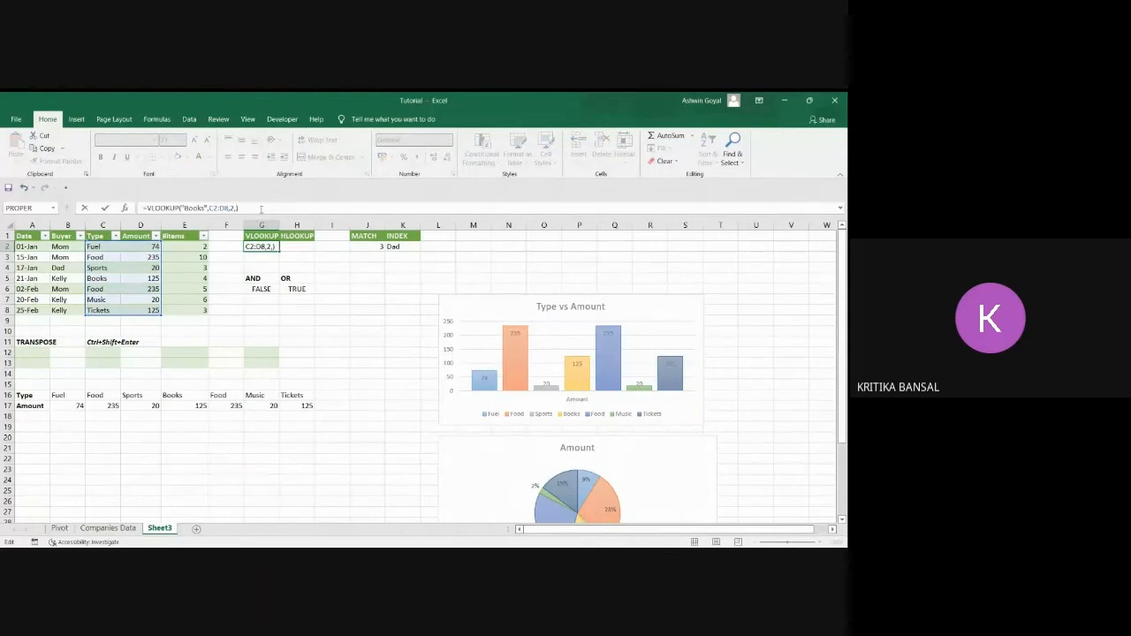
# - Complete the VLOOKUP formula in G2 with FALSE as its last argument
pyautogui.write('FALSE')
pyautogui.click(300, 245)
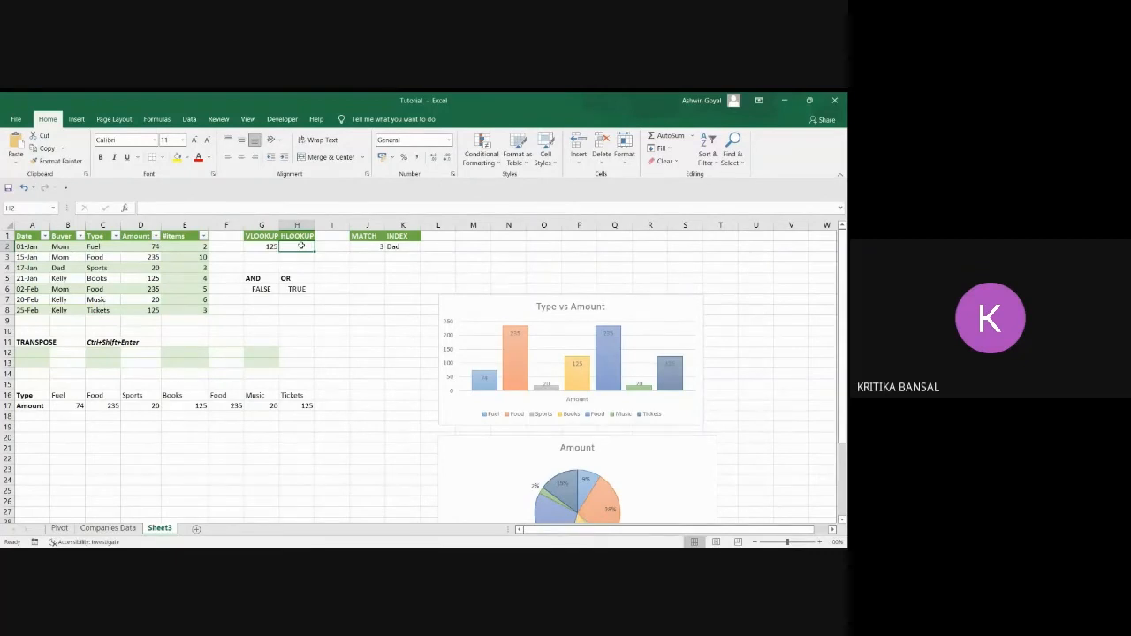
pyautogui.write('=HL')
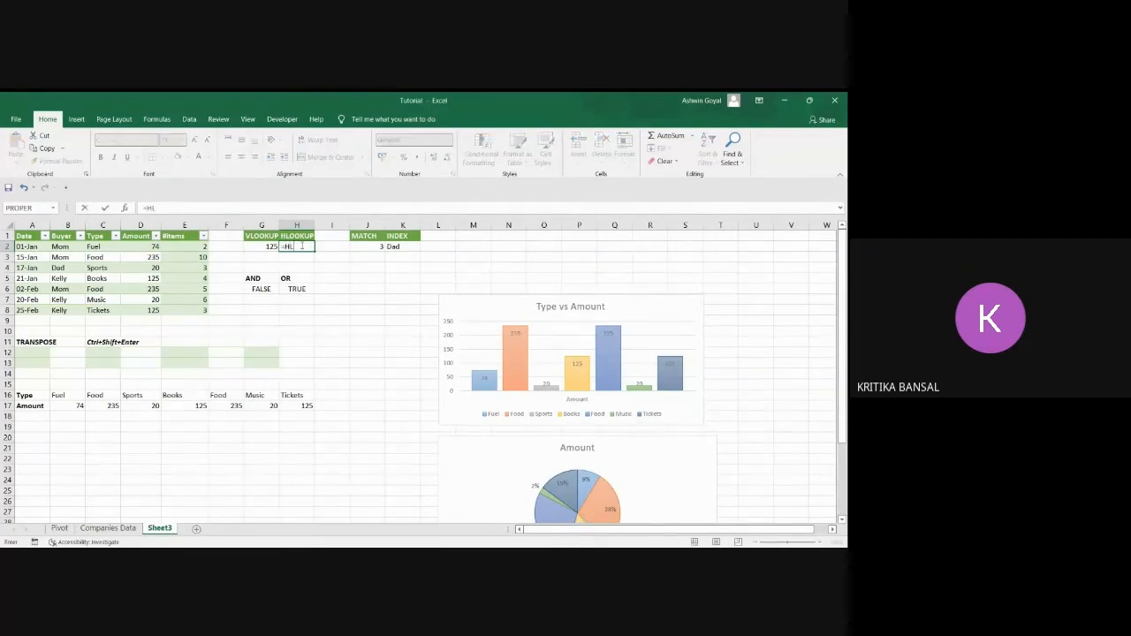
pyautogui.press('Tab')
pyautogui.moveTo(22, 396); pyautogui.dragTo(152, 402)
pyautogui.press('Escape')
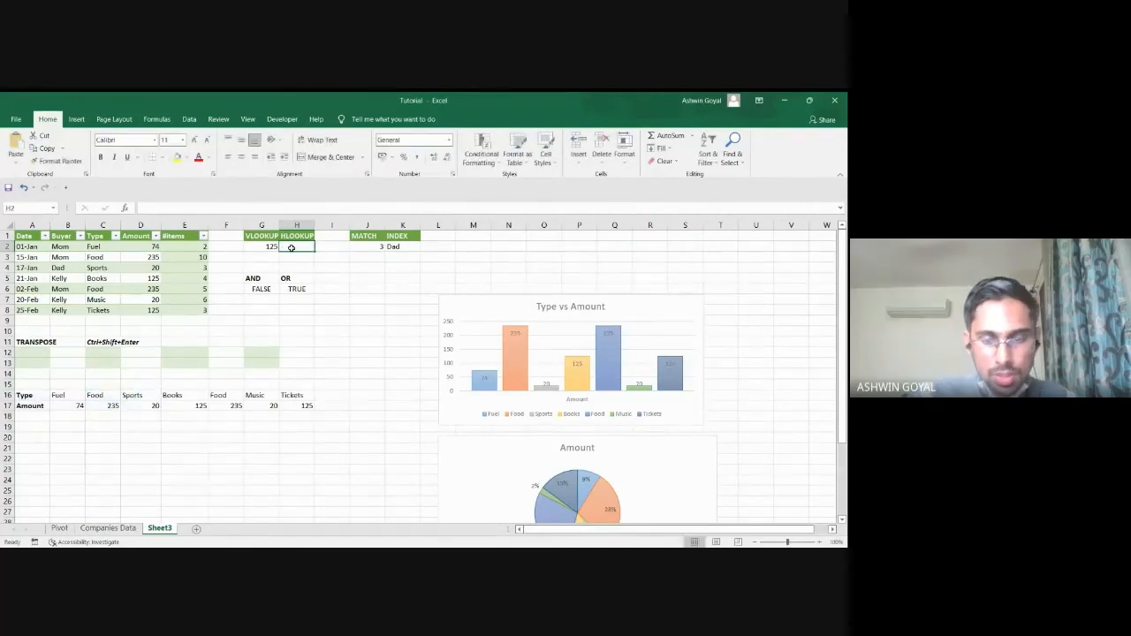
# - Enter =HLOOKUP(H16,A16:H17,1) in H2 to look up Tickets in the transposed table
pyautogui.write('=HL')
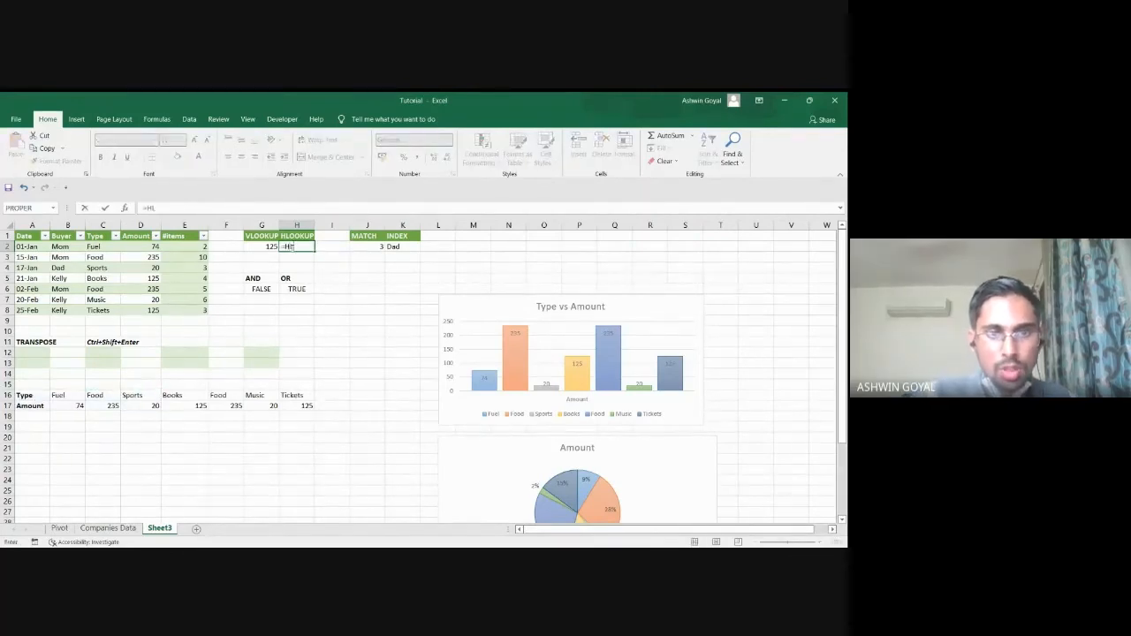
pyautogui.write('OOKUP(')
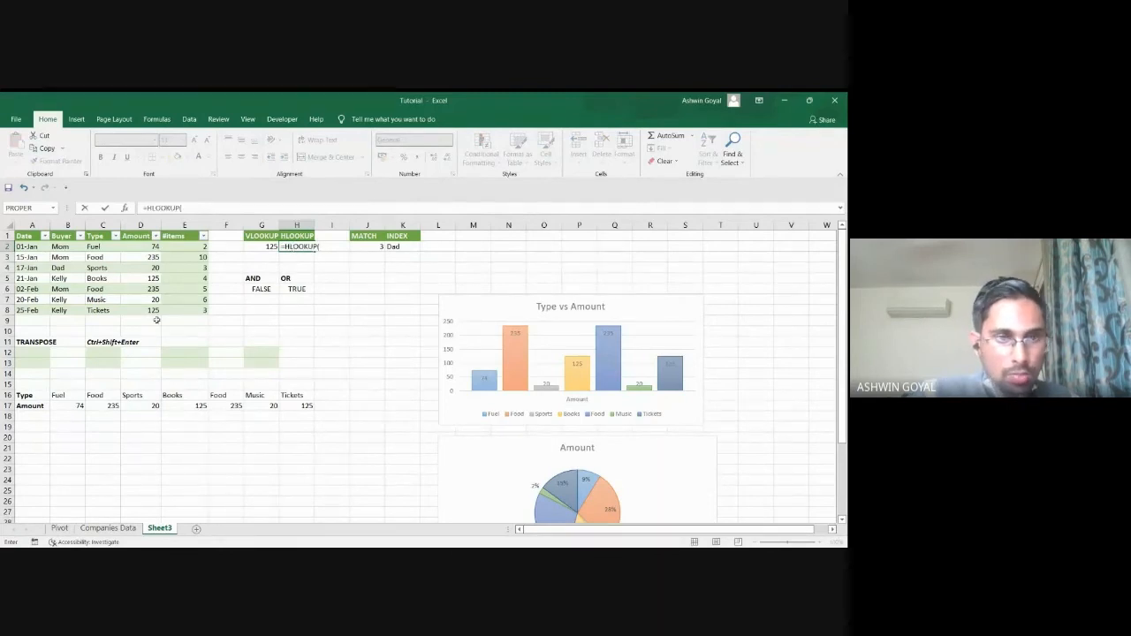
pyautogui.click(285, 395)
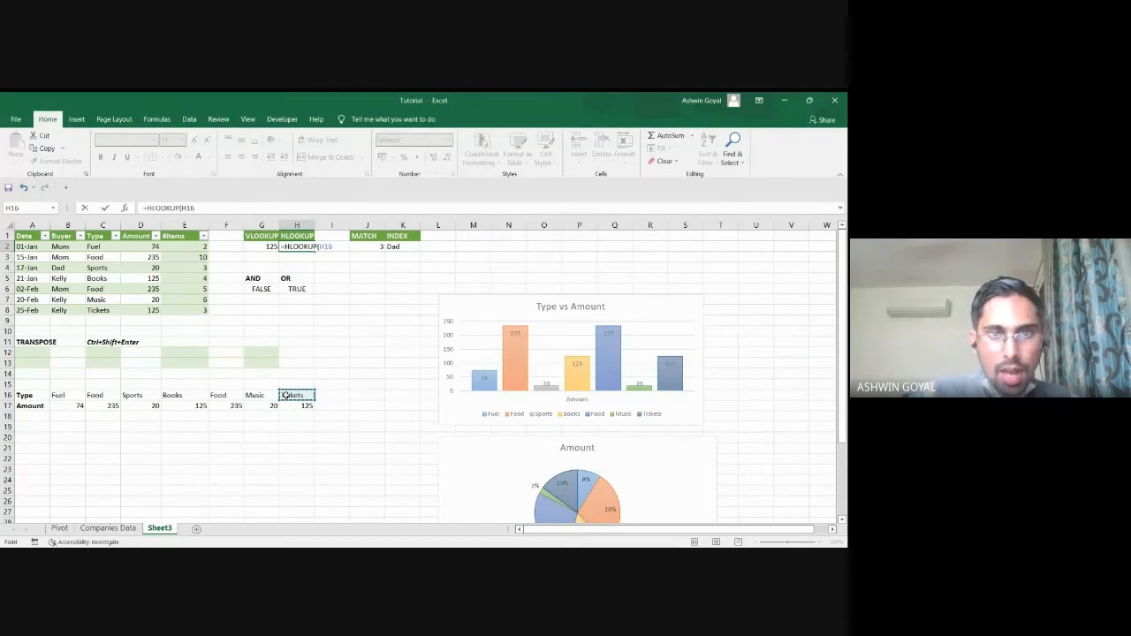
pyautogui.write(',')
pyautogui.click(27, 394)
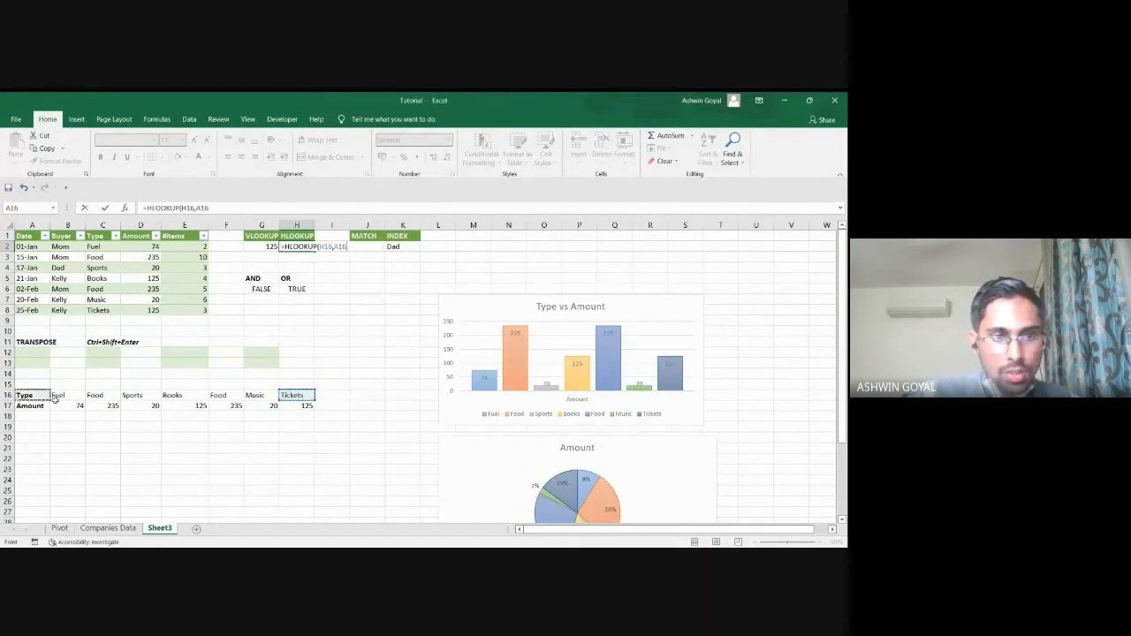
pyautogui.moveTo(54, 399); pyautogui.dragTo(309, 409)
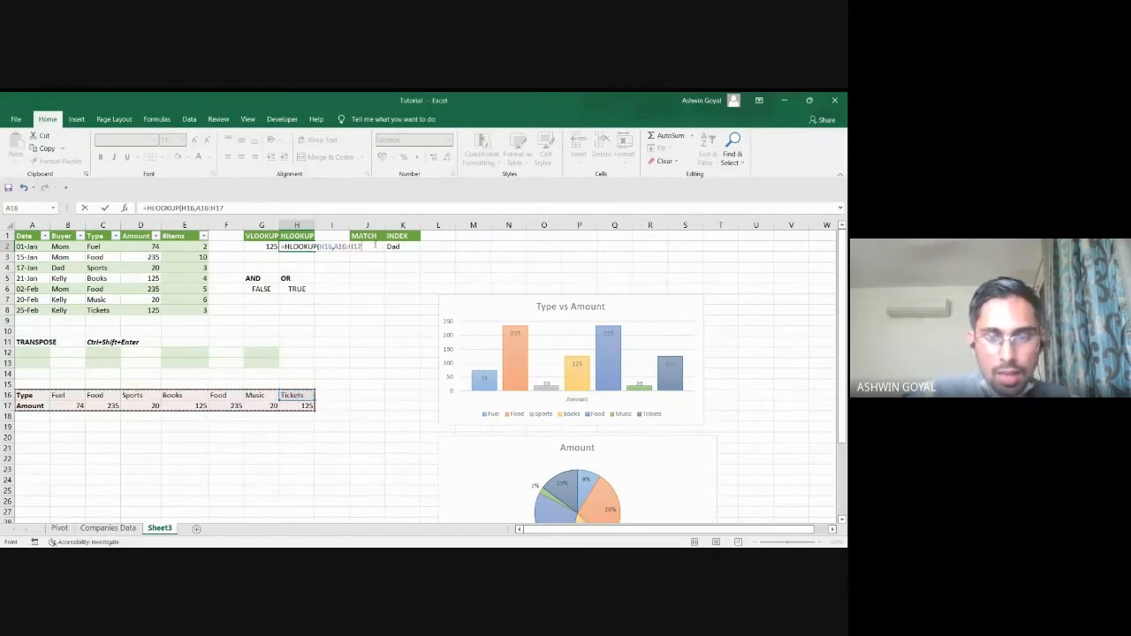
pyautogui.write(',1')
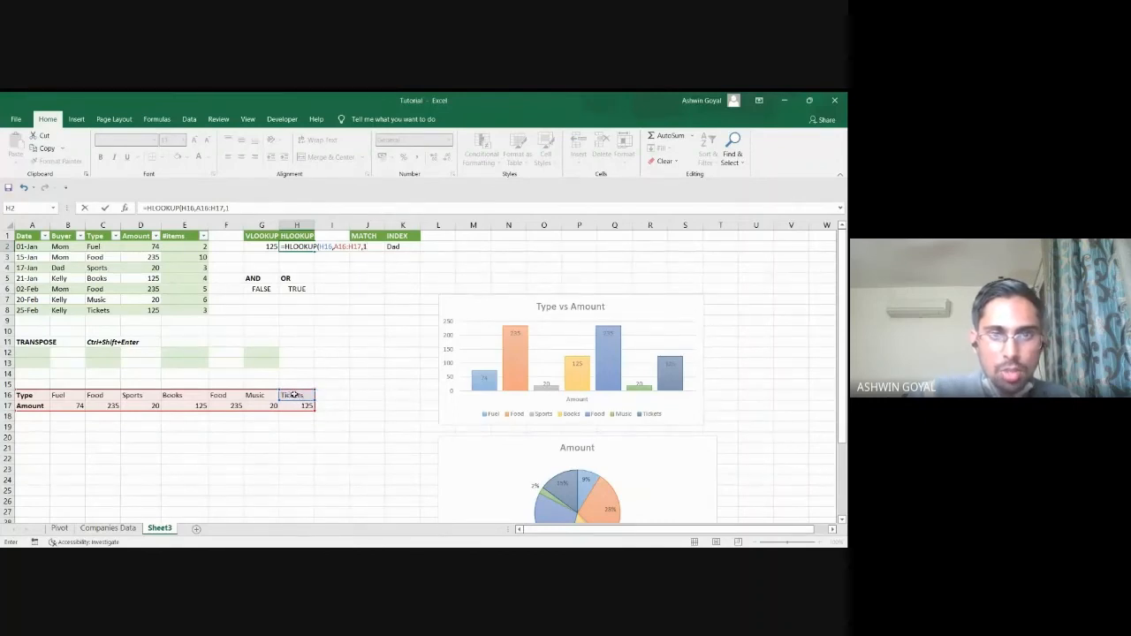
pyautogui.press('Return')
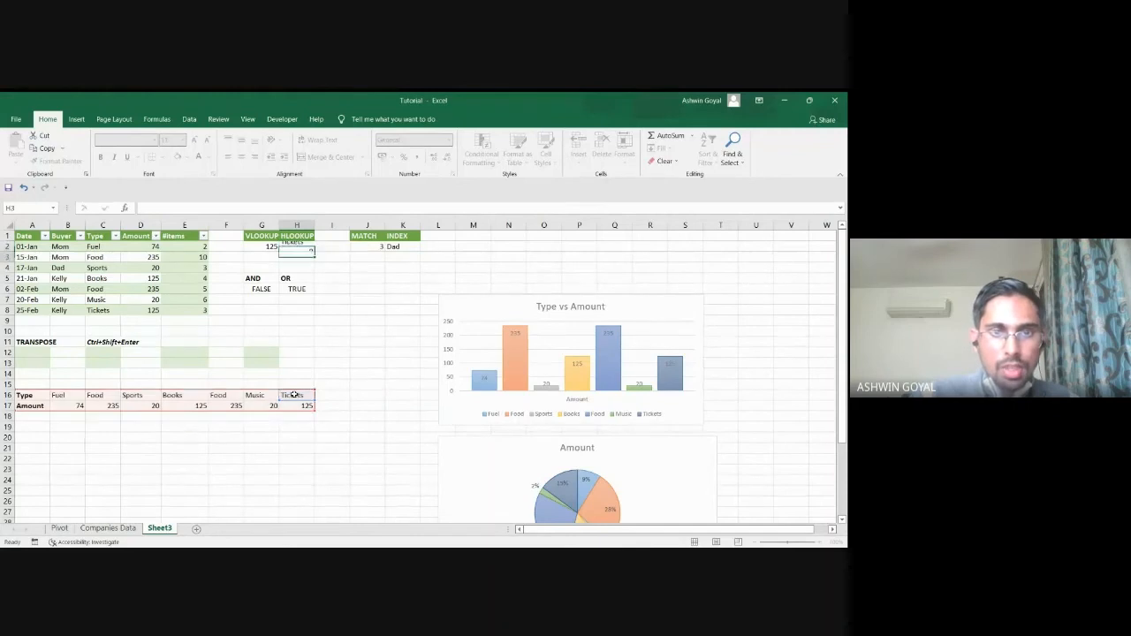
pyautogui.press('Up')
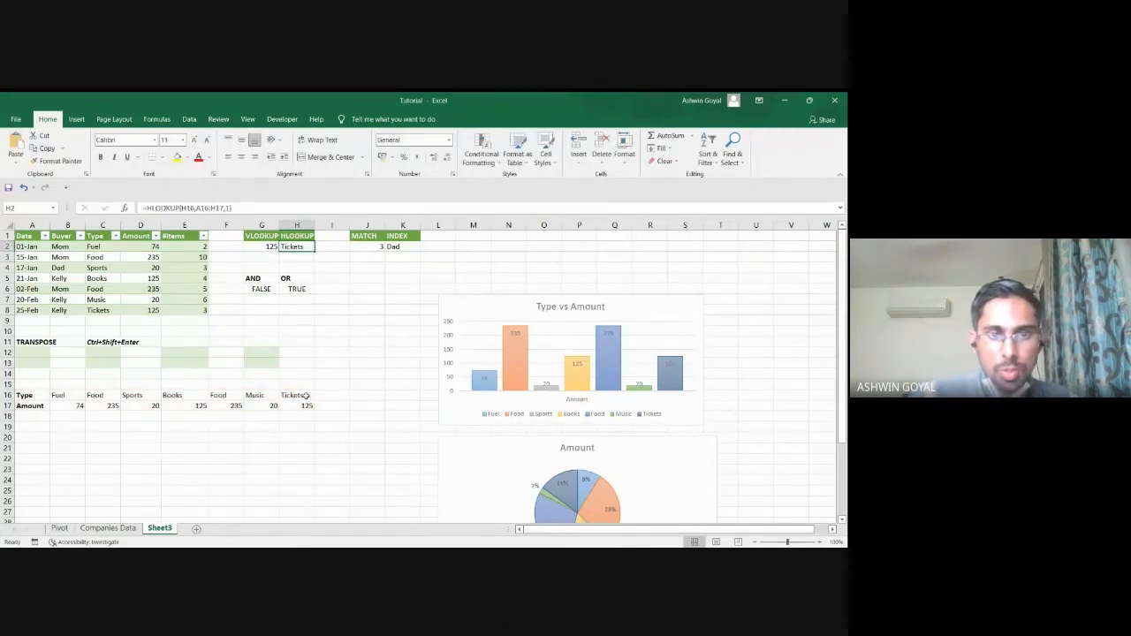
# - Examine the Type and Amount rows of the transposed table A16:H17 to see how HLOOKUP numbers its rows
pyautogui.moveTo(296, 398); pyautogui.dragTo(33, 402)
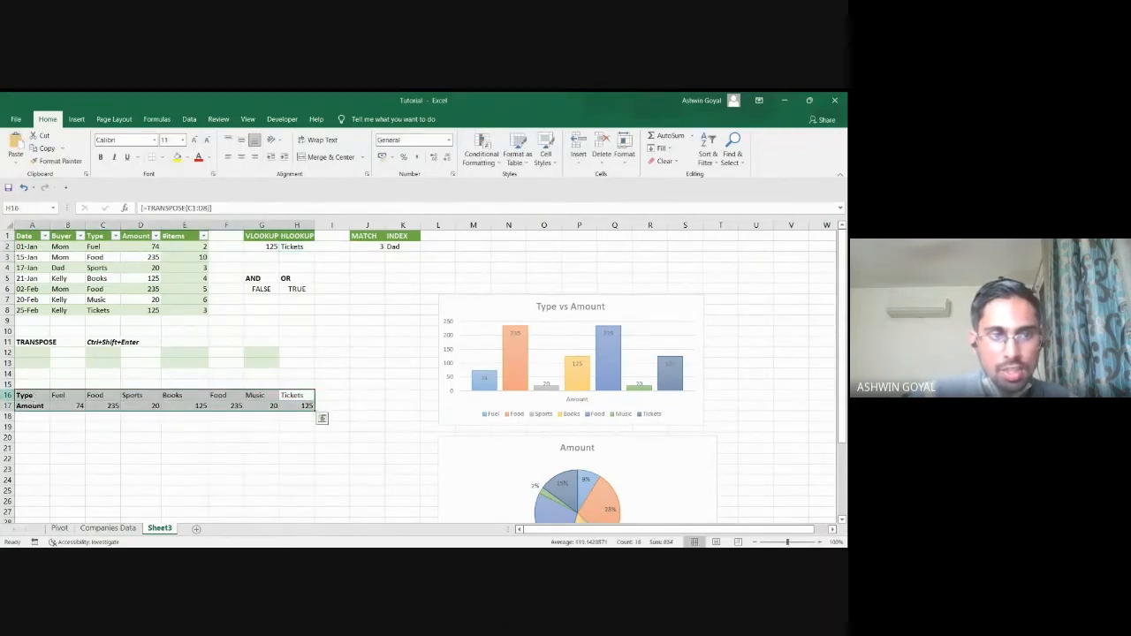
pyautogui.click(5, 396)
pyautogui.click(6, 406)
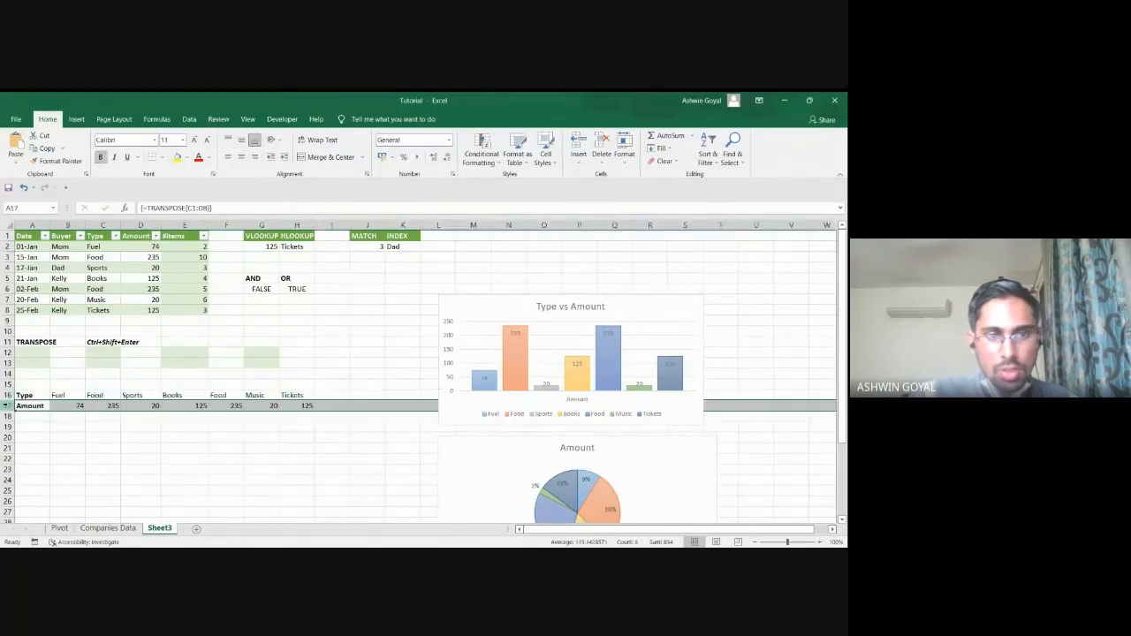
pyautogui.click(6, 396)
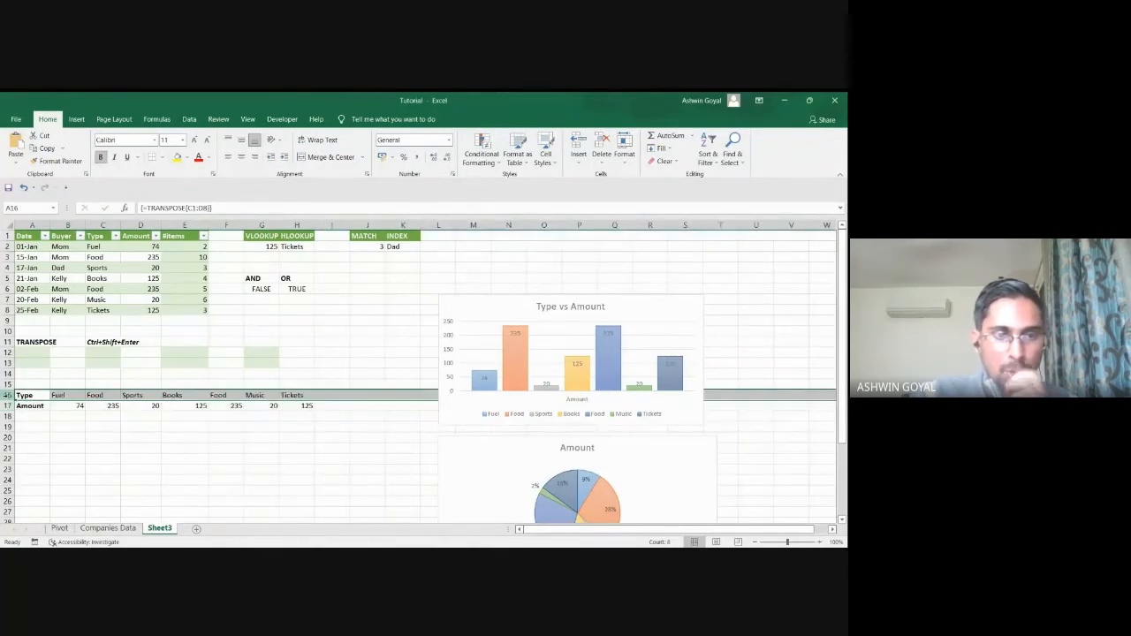
pyautogui.click(7, 406)
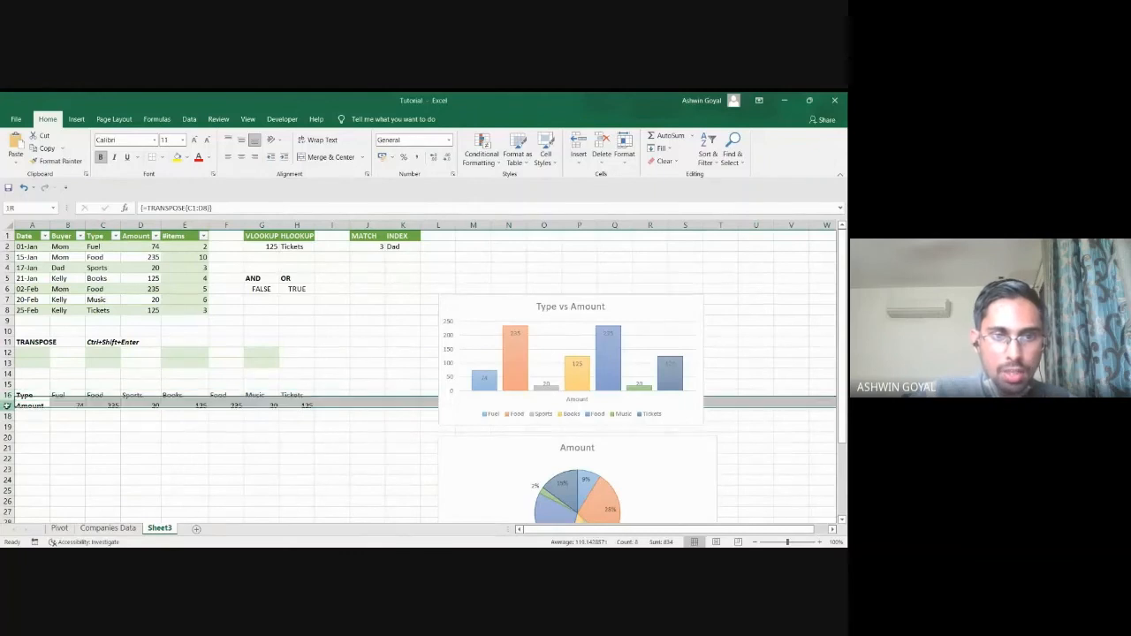
pyautogui.click(289, 406)
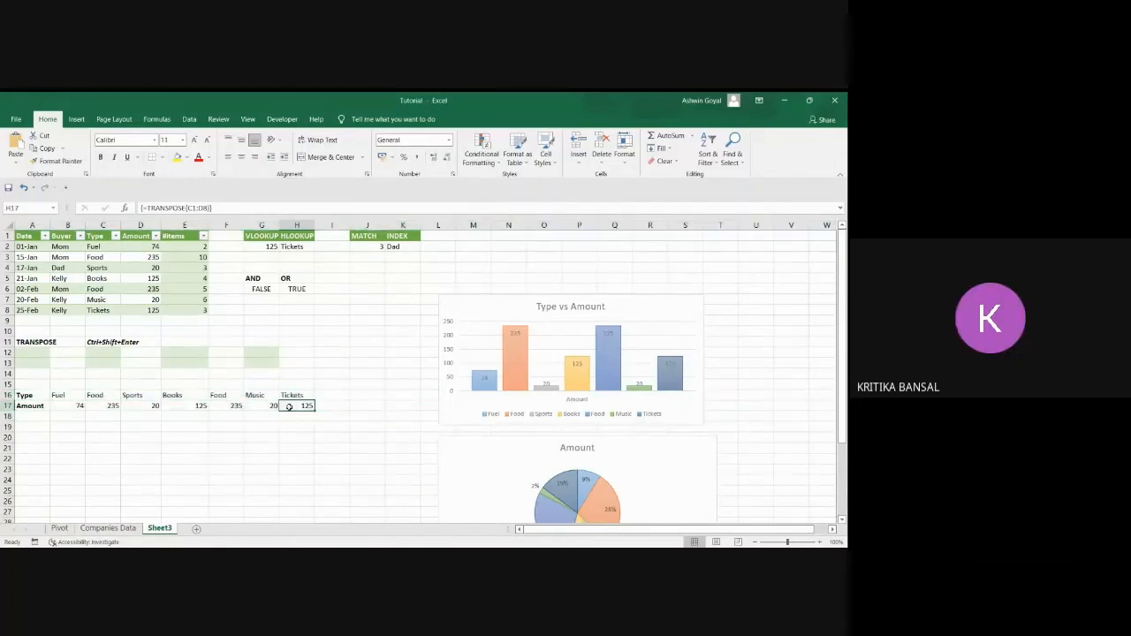
pyautogui.moveTo(288, 405); pyautogui.dragTo(33, 397)
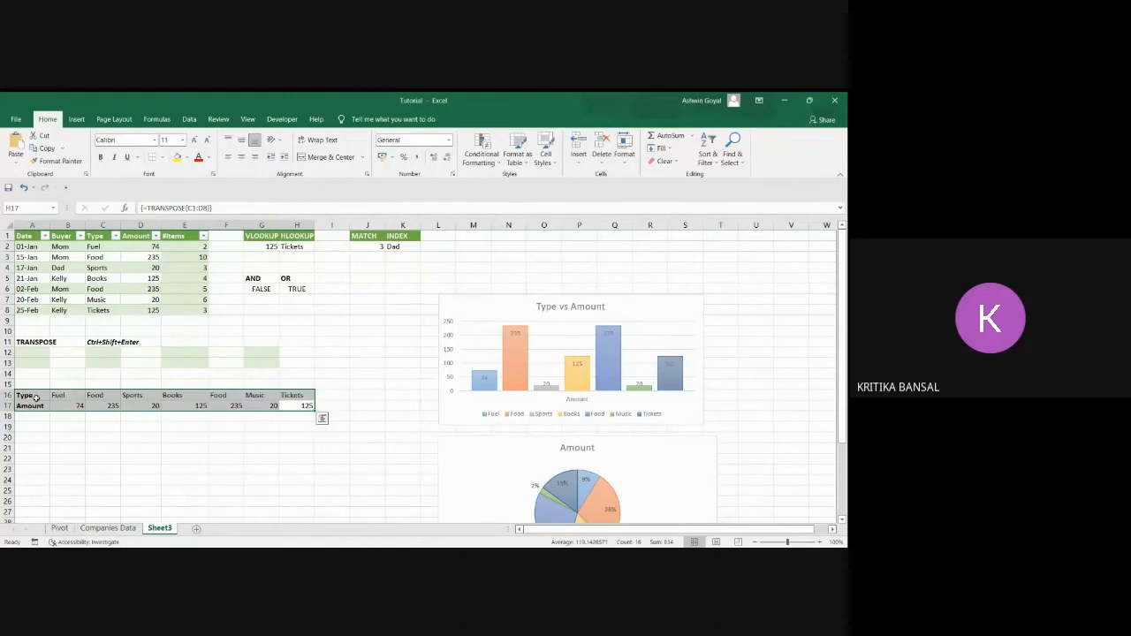
# - Set the HLOOKUP row index in H2 to 2 and add TRUE as the last argument
pyautogui.click(309, 247)
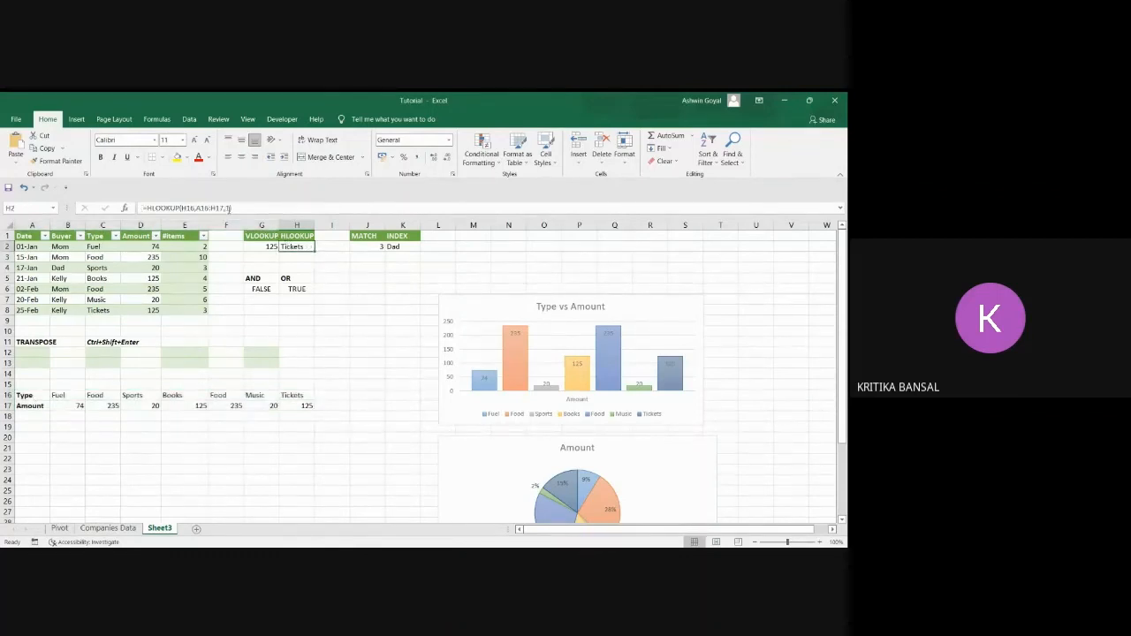
pyautogui.click(227, 207)
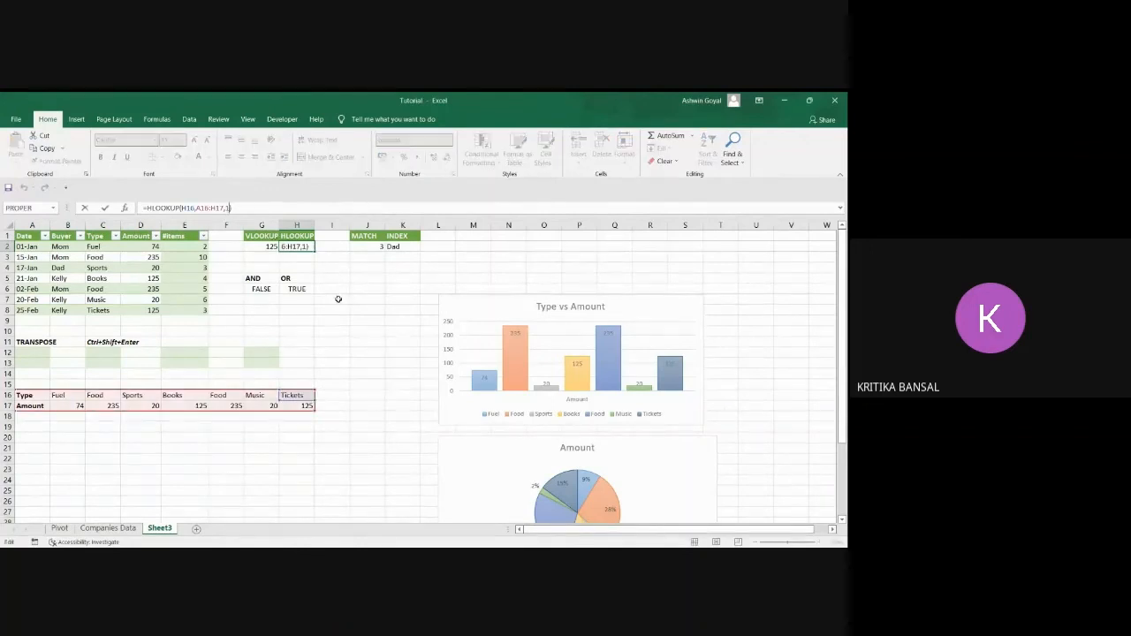
pyautogui.write(',')
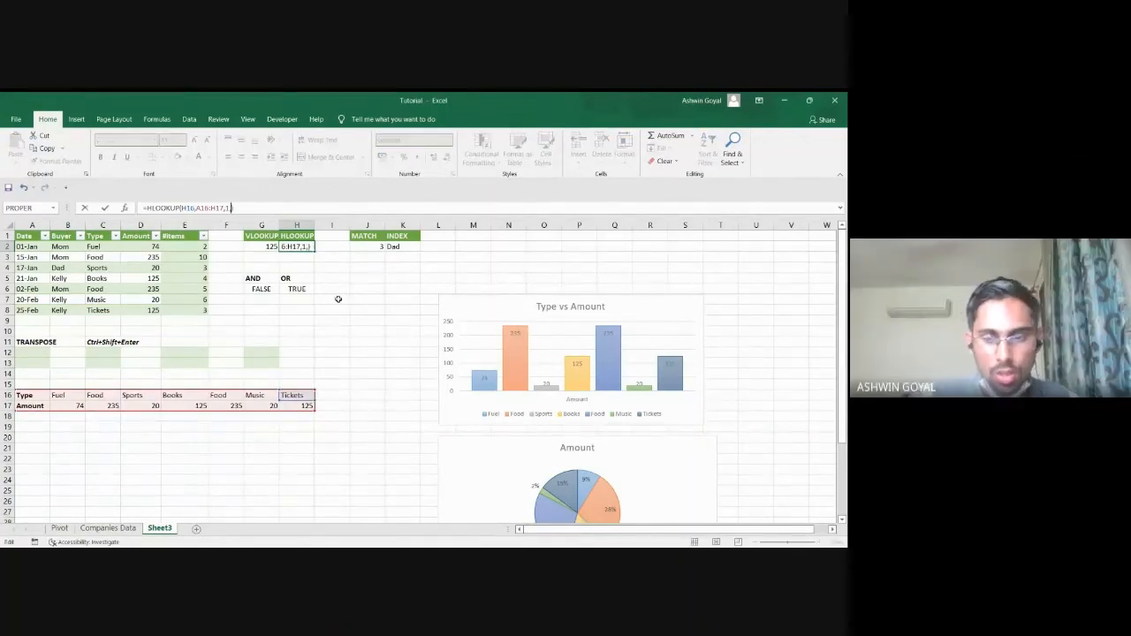
pyautogui.press('BackSpace')
pyautogui.press('BackSpace')
pyautogui.write('2,')
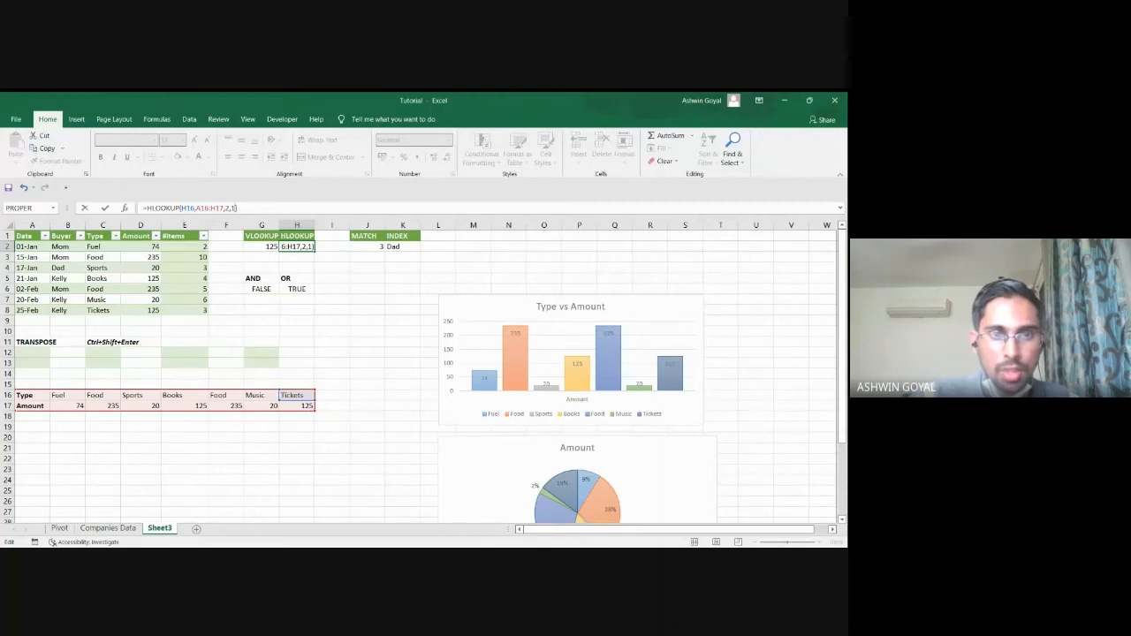
pyautogui.write('1')
pyautogui.press('BackSpace')
pyautogui.write('TRUE')
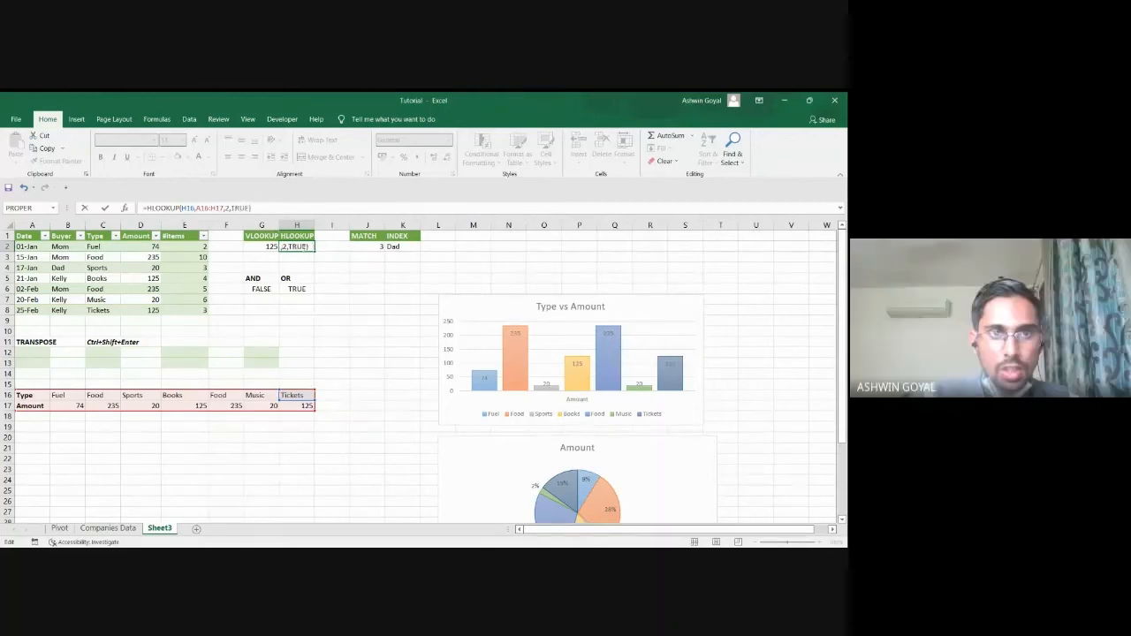
pyautogui.hotkey('ctrl', 'Return')
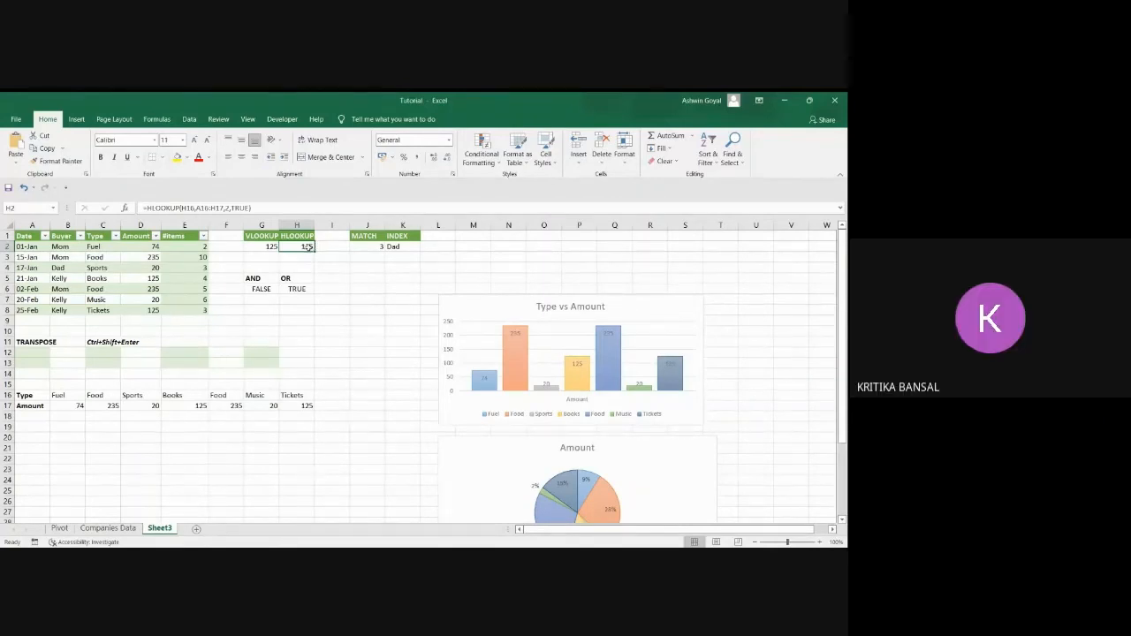
# - Set the last argument of the HLOOKUP formula in H2 to FALSE and check the formula
pyautogui.doubleClick(239, 207)
pyautogui.write('false')
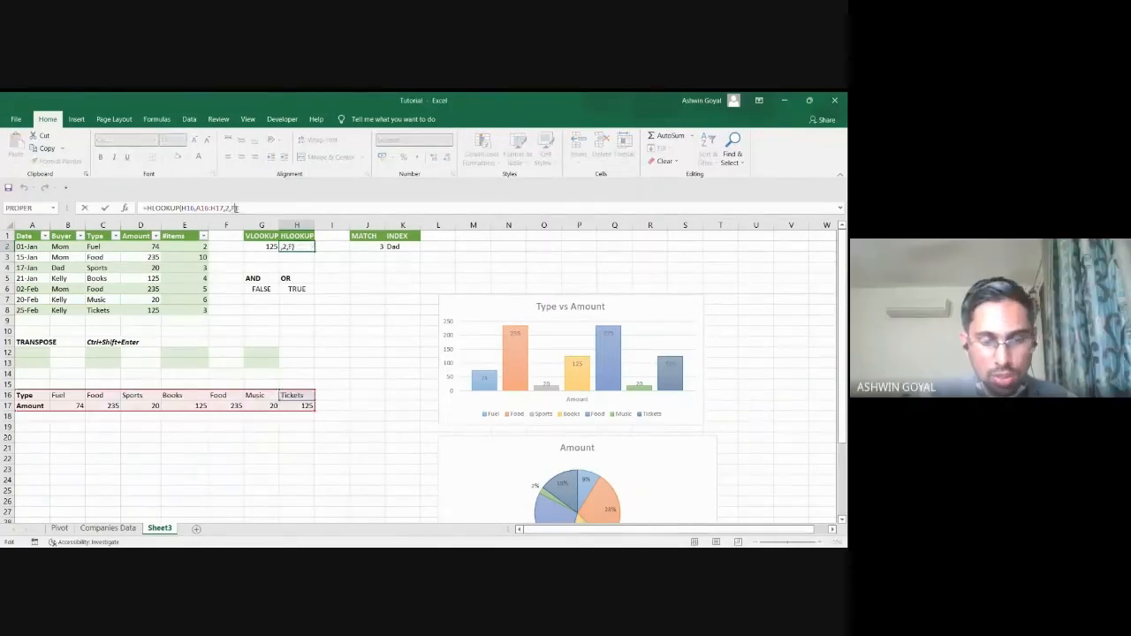
pyautogui.press('Return')
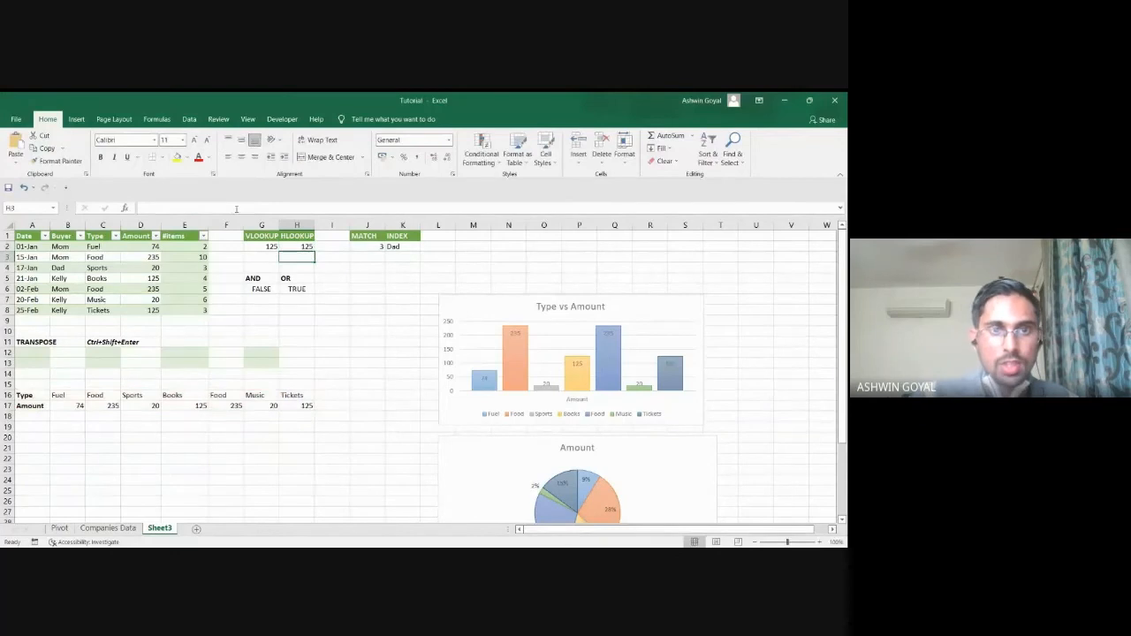
pyautogui.click(303, 247)
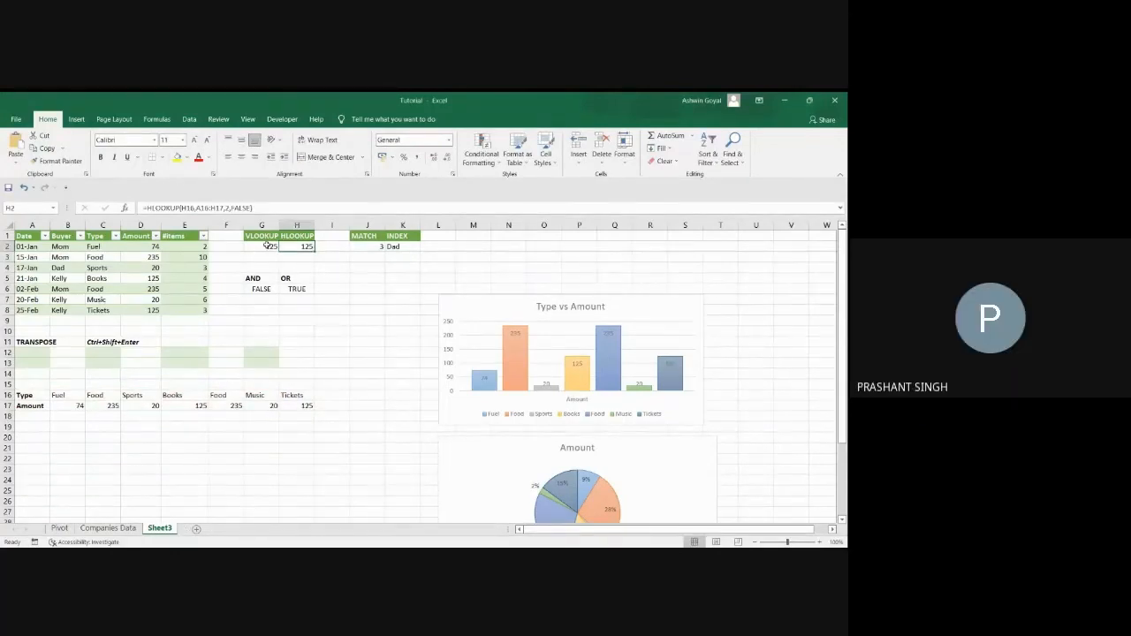
# - Try to edit the single transposed cell H16 within the TRANSPOSE array
pyautogui.click(296, 396)
pyautogui.write('=TRANSPOSE(C1:D8)')
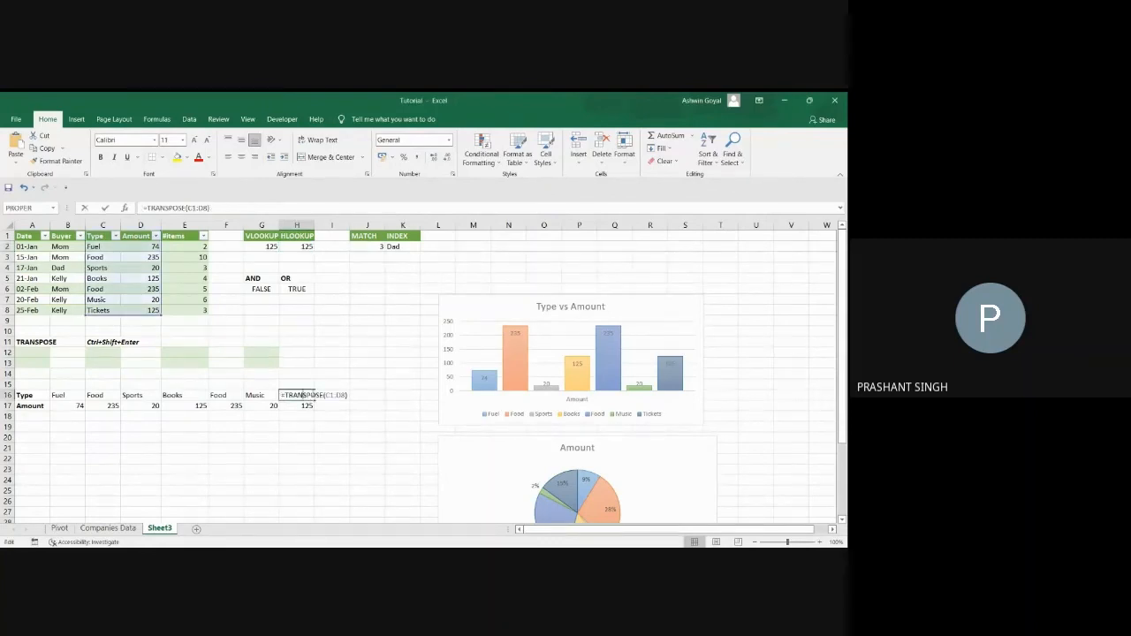
pyautogui.click(369, 395)
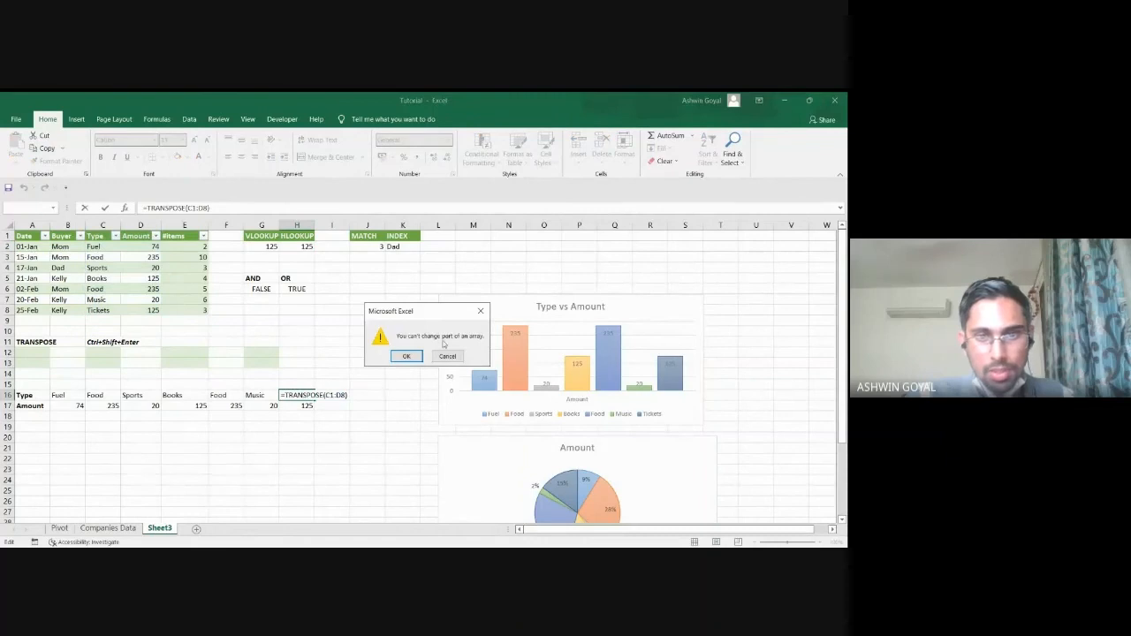
pyautogui.click(452, 356)
pyautogui.press('Escape')
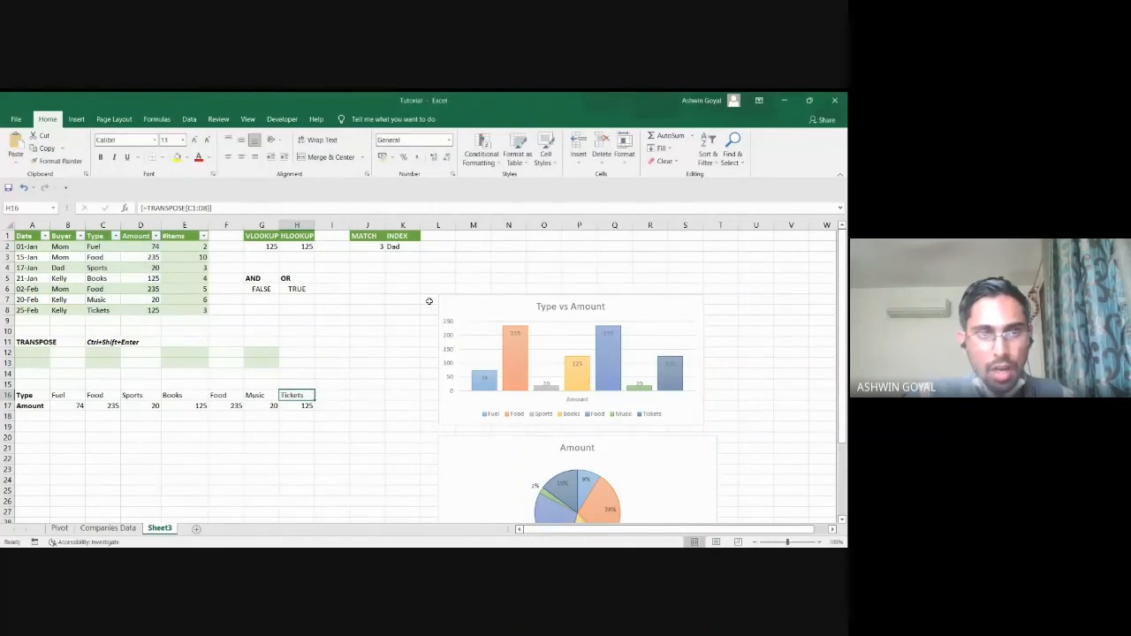
# - Change the type in source cell C8 to Ticket
pyautogui.click(106, 309)
pyautogui.press('BackSpace')
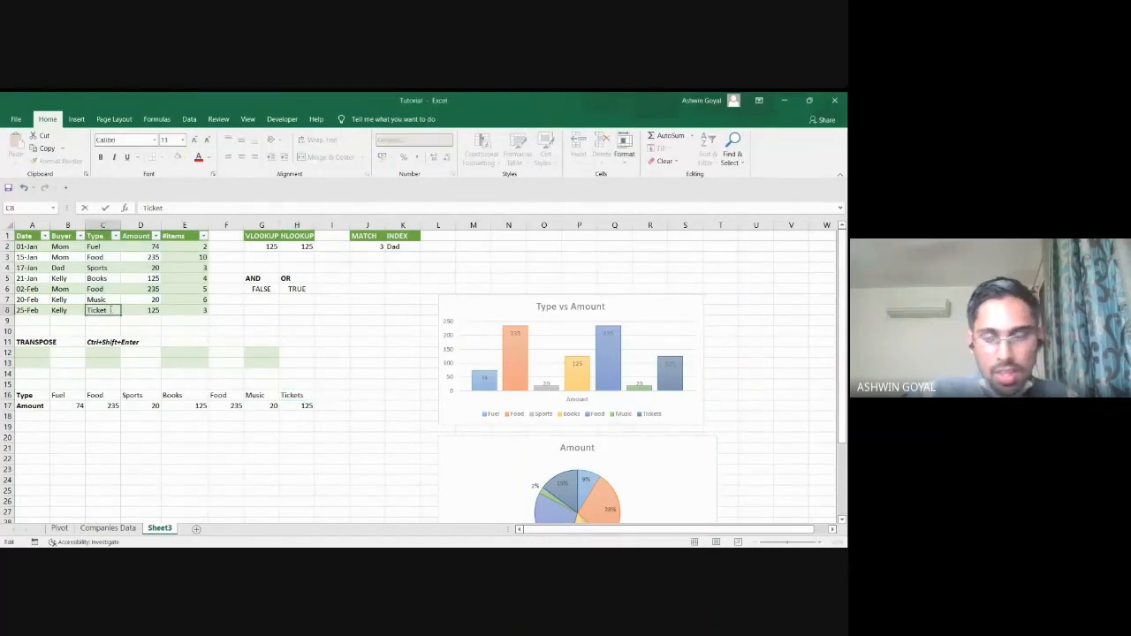
pyautogui.press('Return')
pyautogui.click(109, 312)
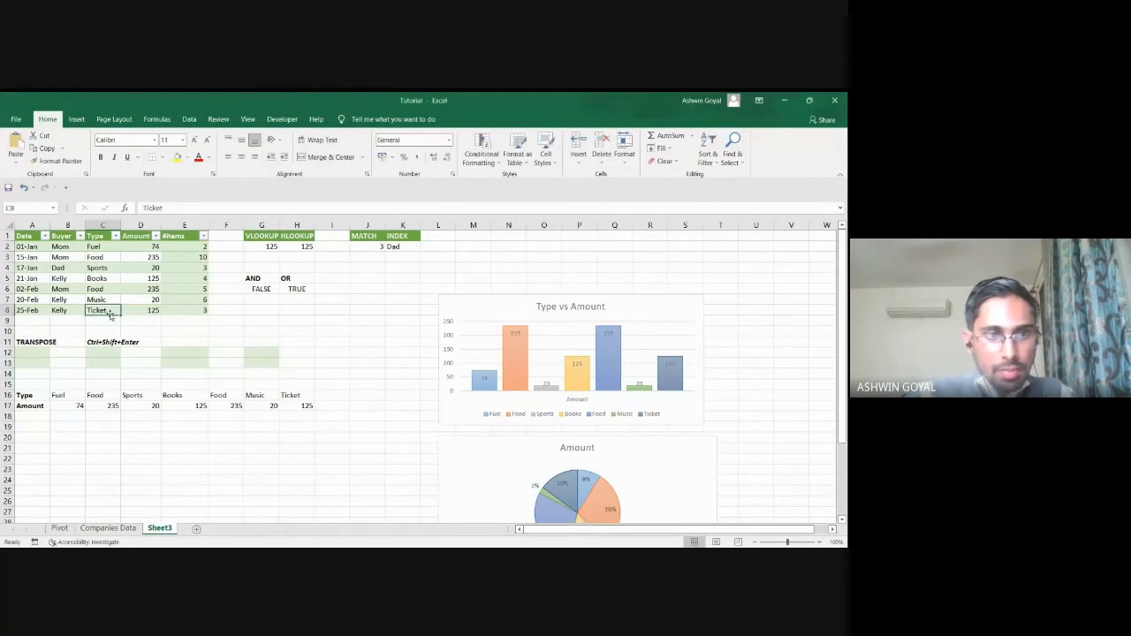
# - Replace the lookup value in the VLOOKUP formula in G2 with "Ticket"
pyautogui.click(265, 247)
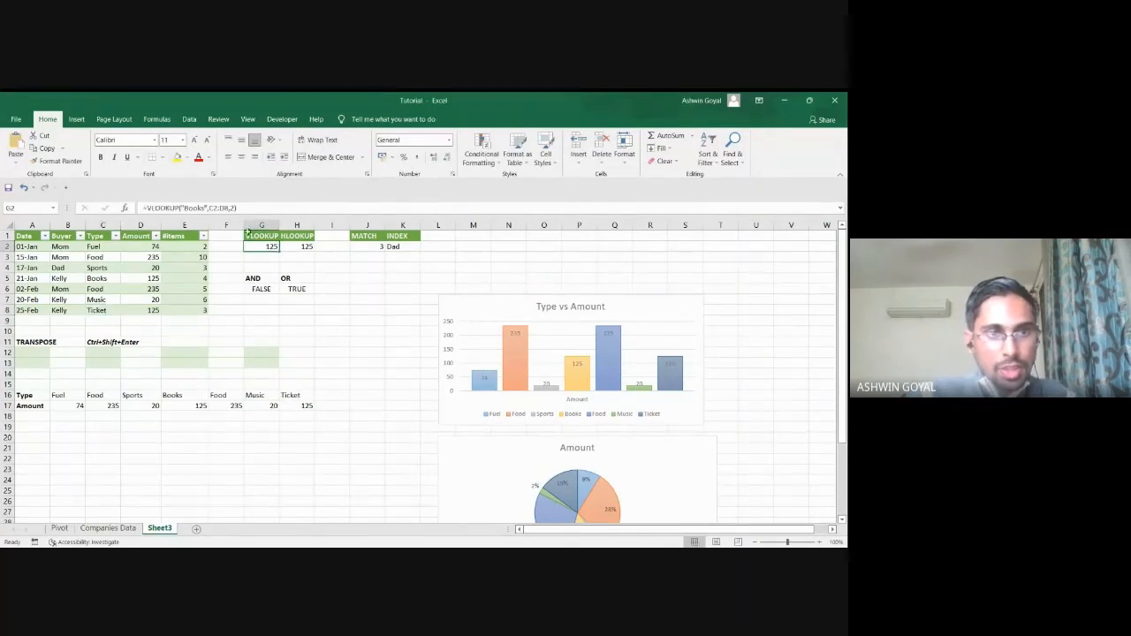
pyautogui.doubleClick(196, 209)
pyautogui.click(196, 207)
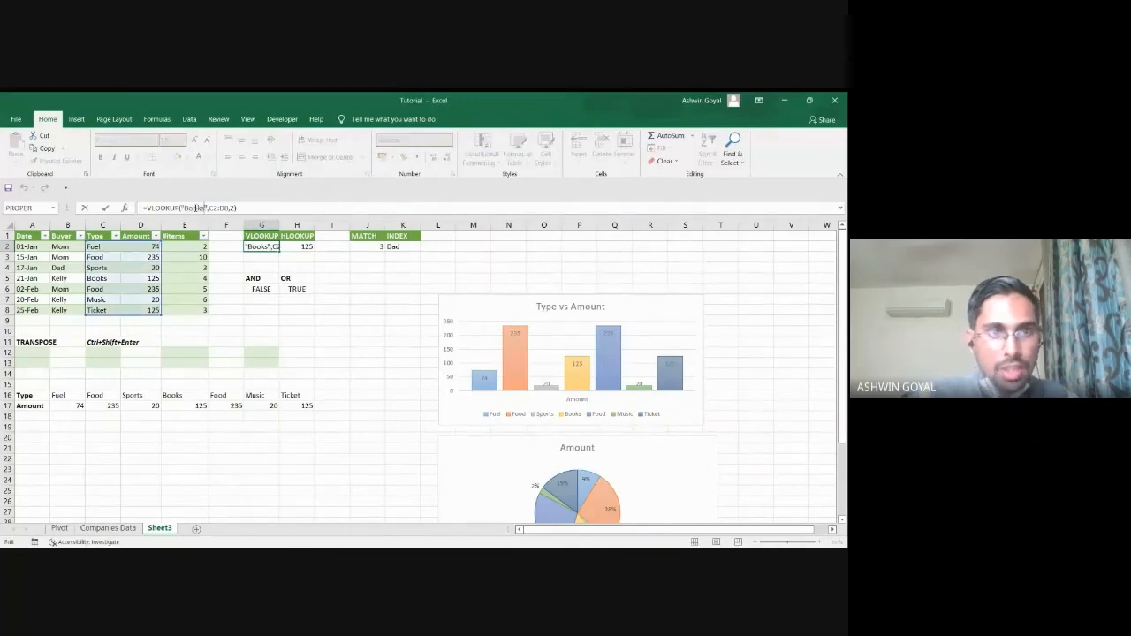
pyautogui.moveTo(205, 208); pyautogui.dragTo(183, 207)
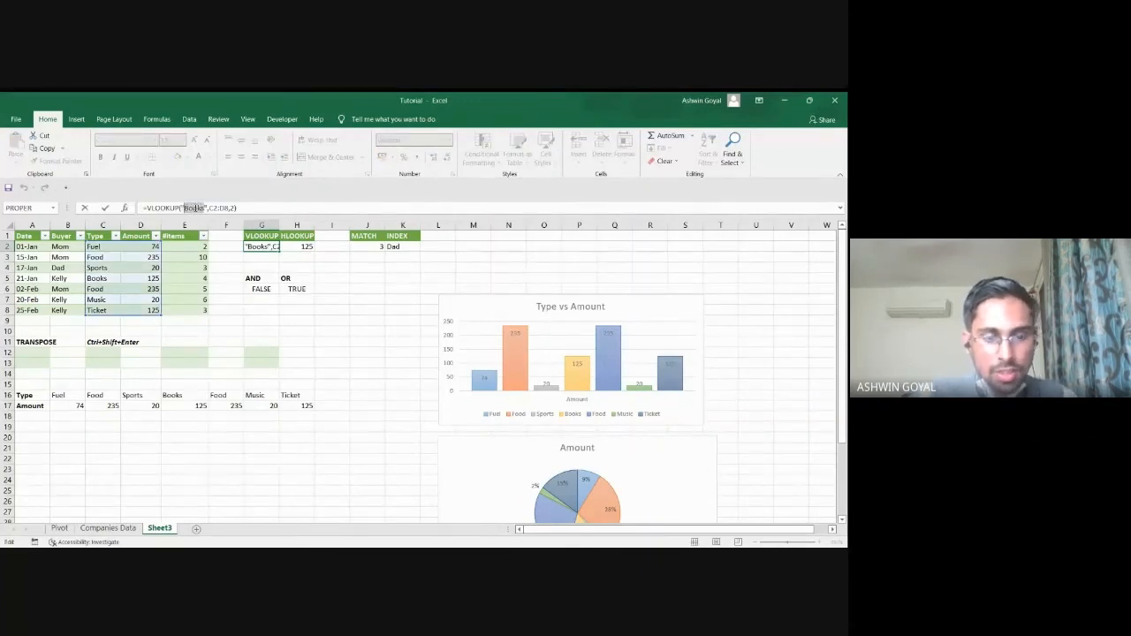
pyautogui.write('Ticket')
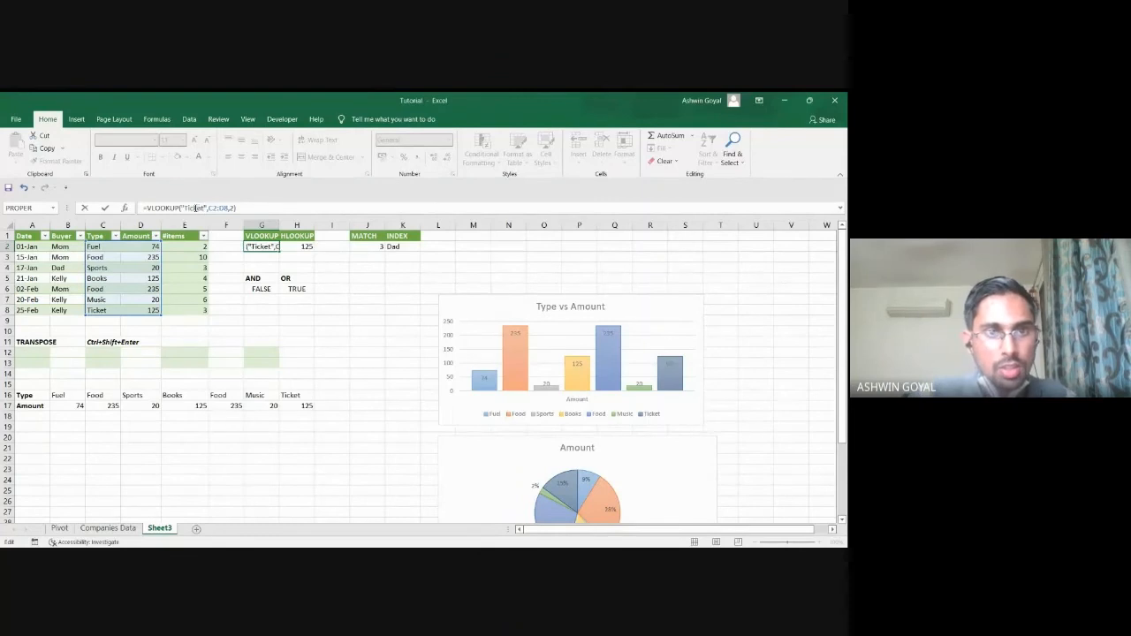
pyautogui.press('Return')
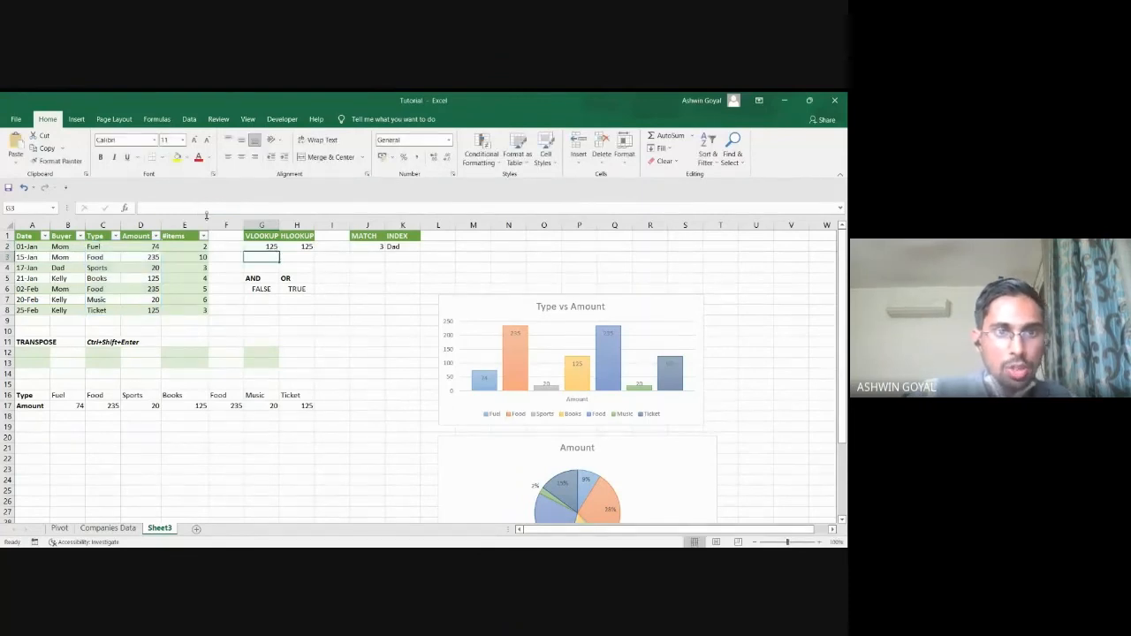
# - Change the VLOOKUP lookup value in G2 to "Tickets" and compare the result with the amount in D8
pyautogui.click(256, 247)
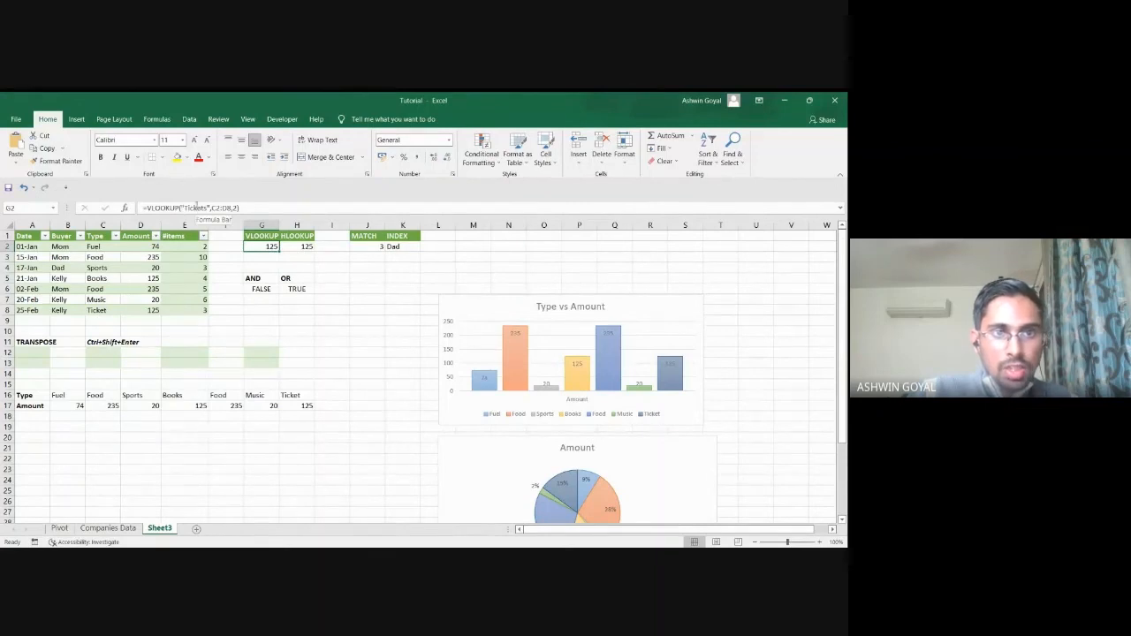
pyautogui.click(205, 207)
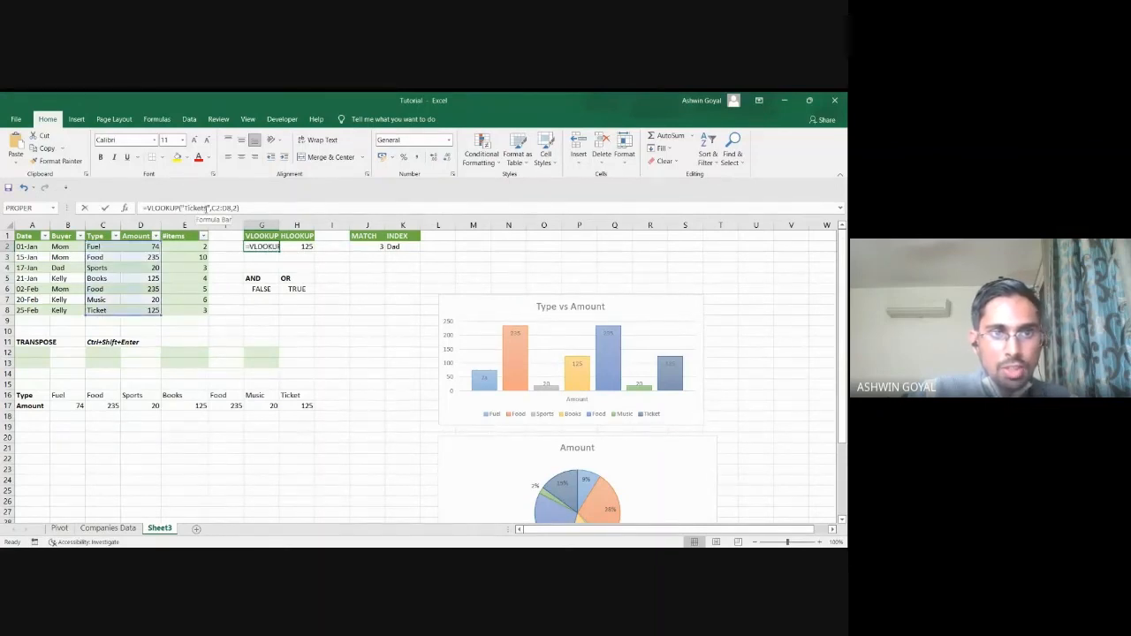
pyautogui.press('Return')
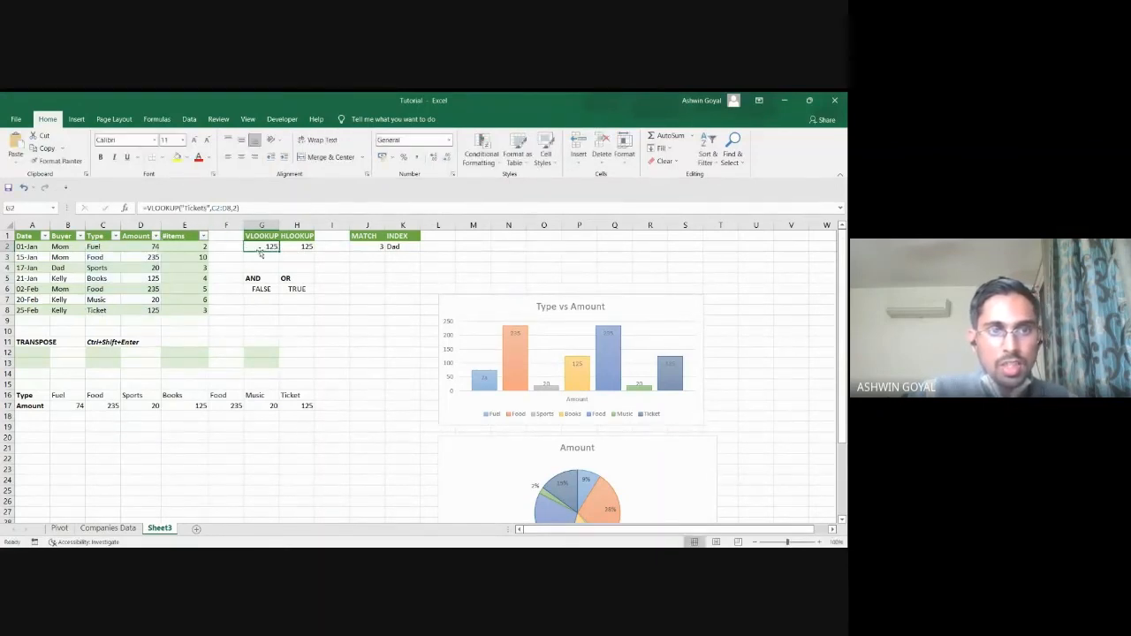
pyautogui.click(146, 311)
pyautogui.click(257, 248)
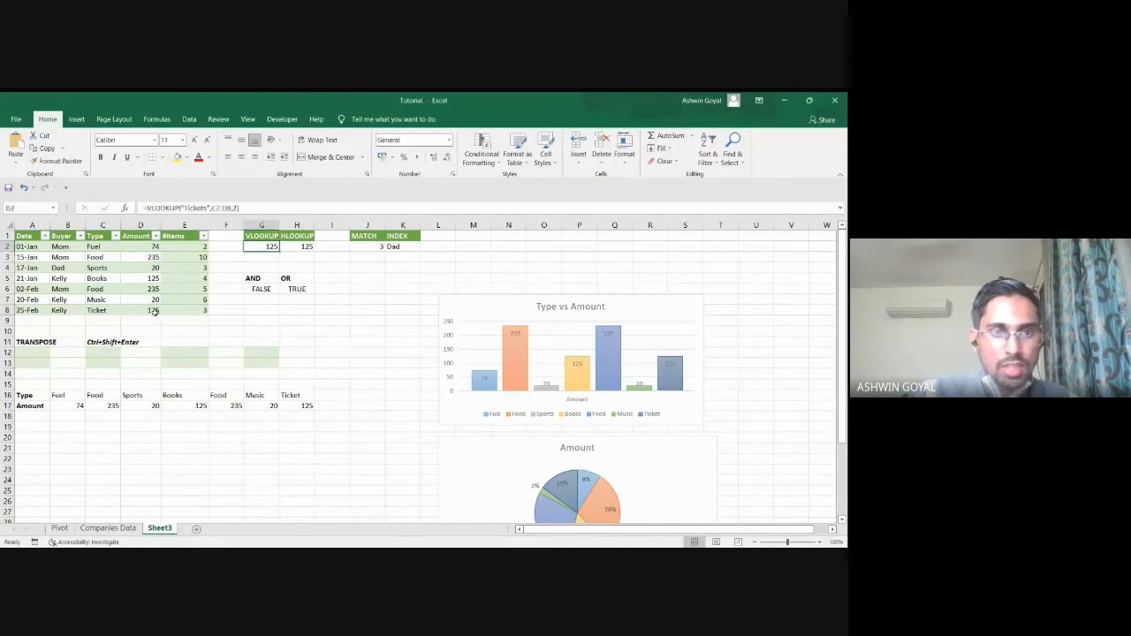
pyautogui.click(150, 311)
pyautogui.click(271, 246)
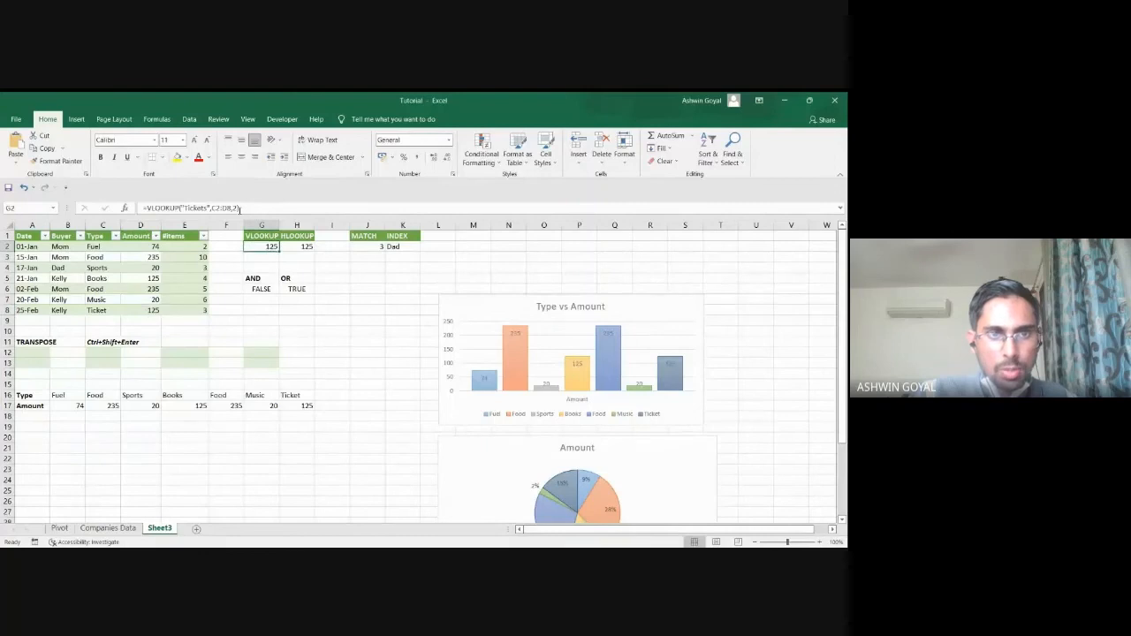
# - Add TRUE as the last argument of the VLOOKUP formula in G2
pyautogui.click(241, 208)
pyautogui.write(',')
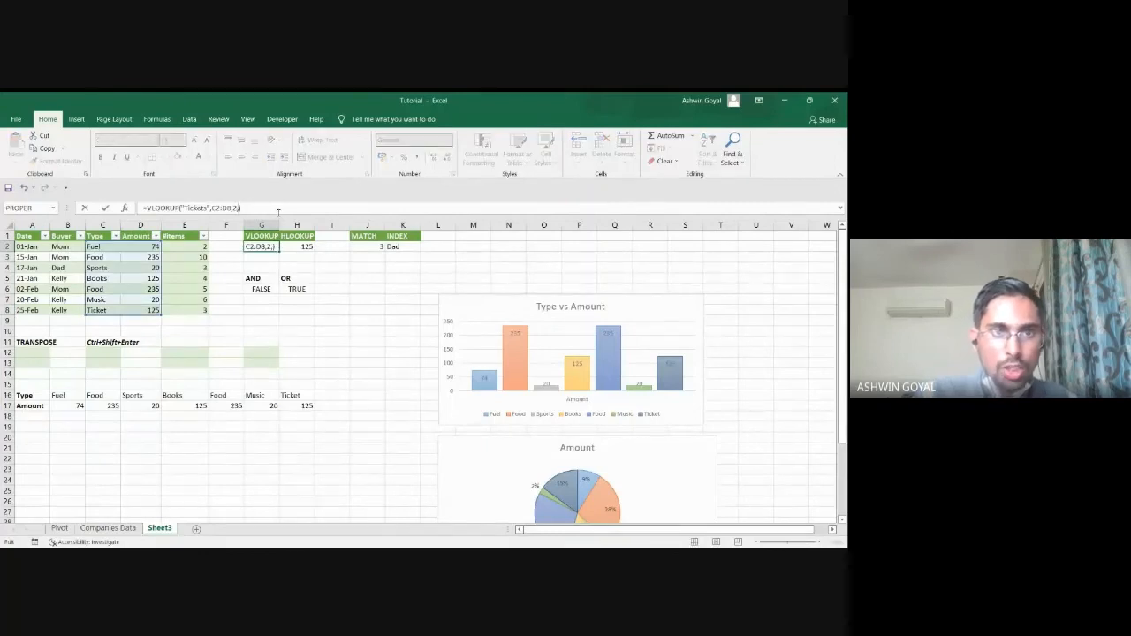
pyautogui.write('TRUE')
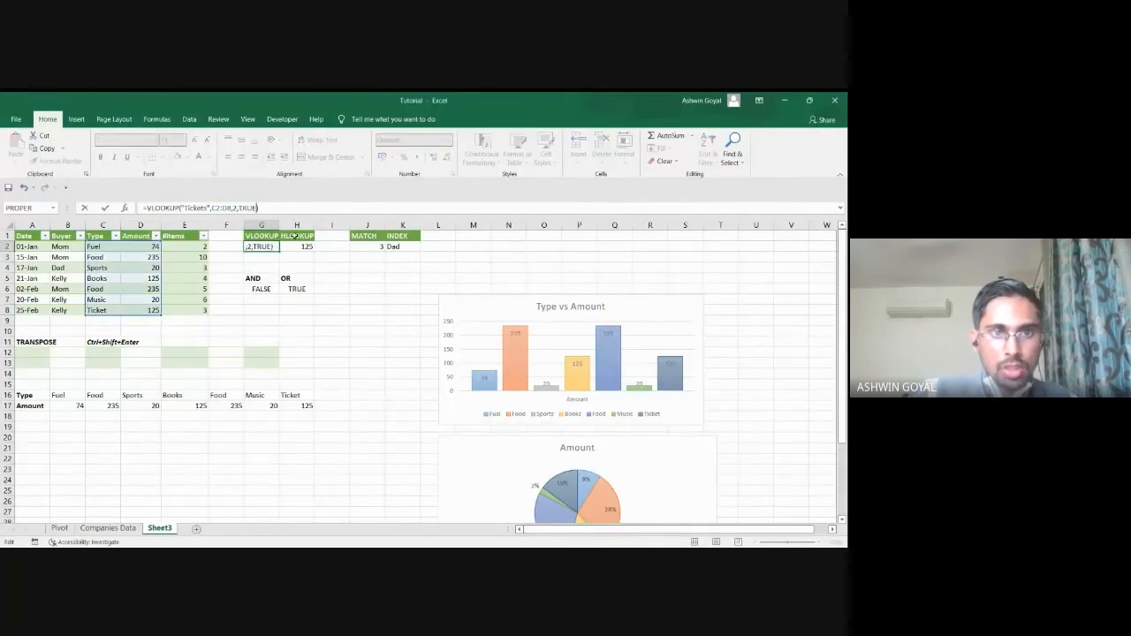
pyautogui.press('Return')
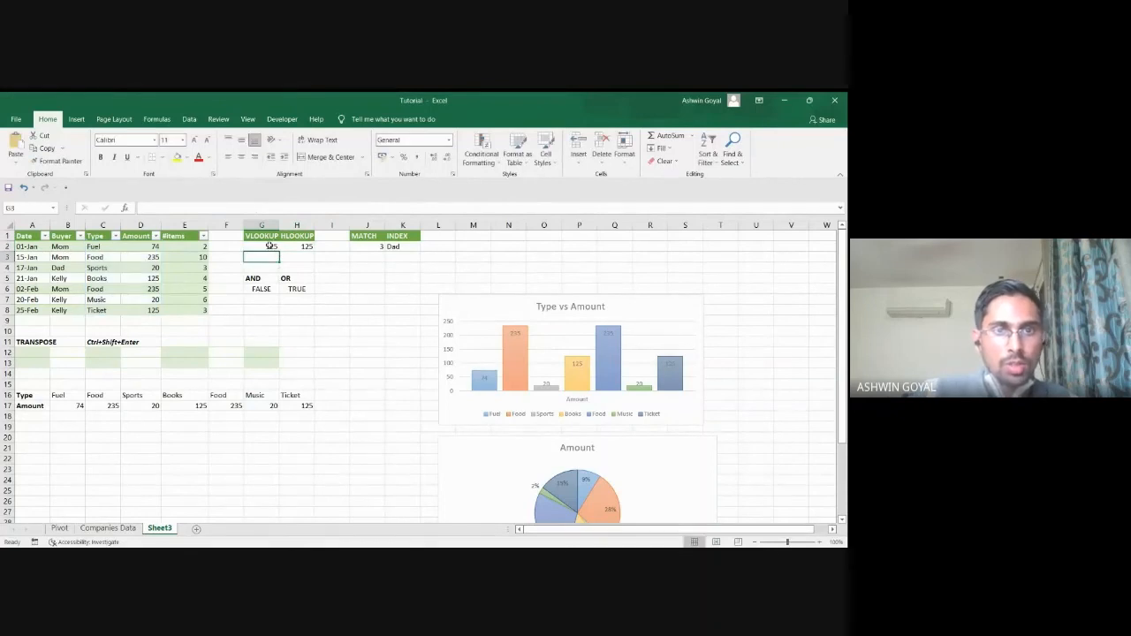
# - Set the last argument of the VLOOKUP formula in G2 to FALSE for an exact match
pyautogui.click(270, 246)
pyautogui.doubleClick(247, 208)
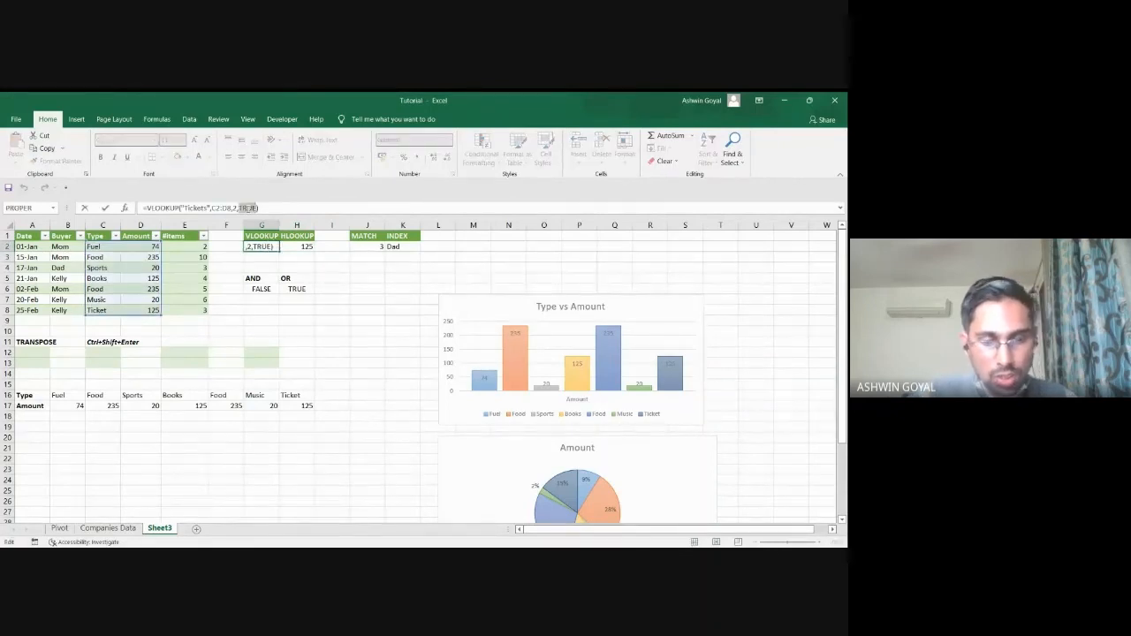
pyautogui.write('FALSE')
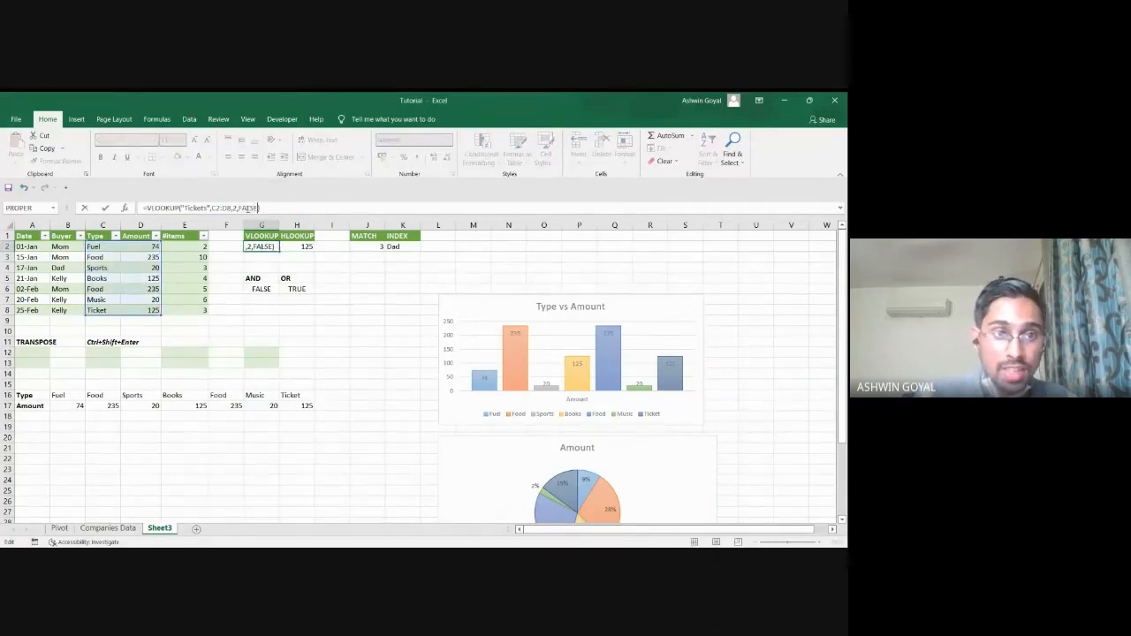
pyautogui.hotkey('ctrl', 'Return')
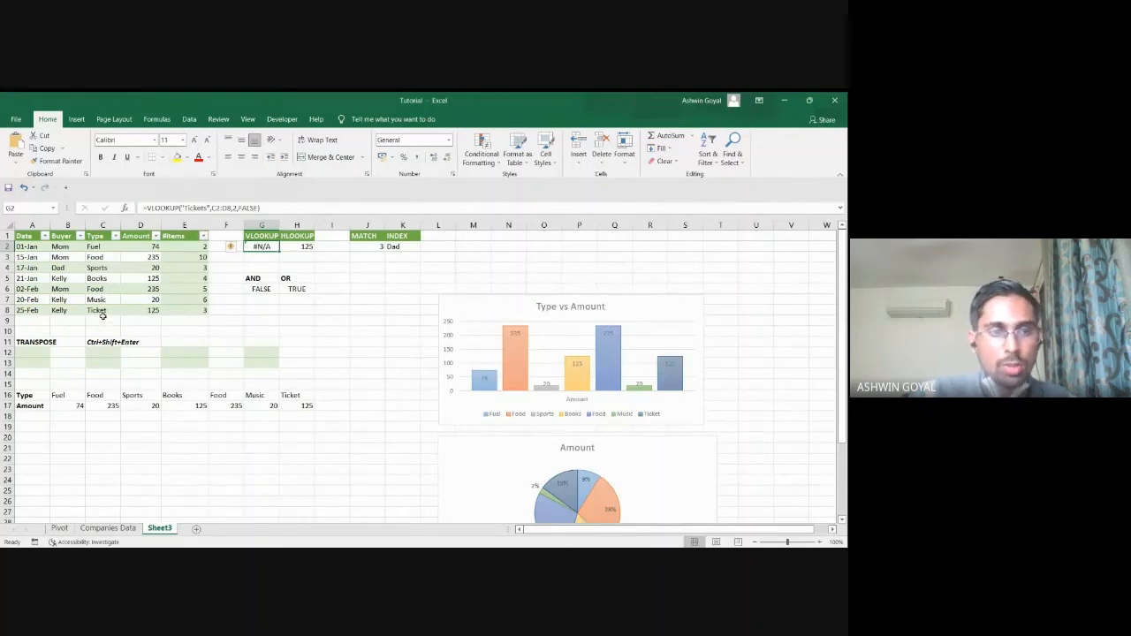
# - Check the lookup range C2:D8 and the Ticket entry against the VLOOKUP formula in G2
pyautogui.moveTo(97, 245); pyautogui.dragTo(141, 307)
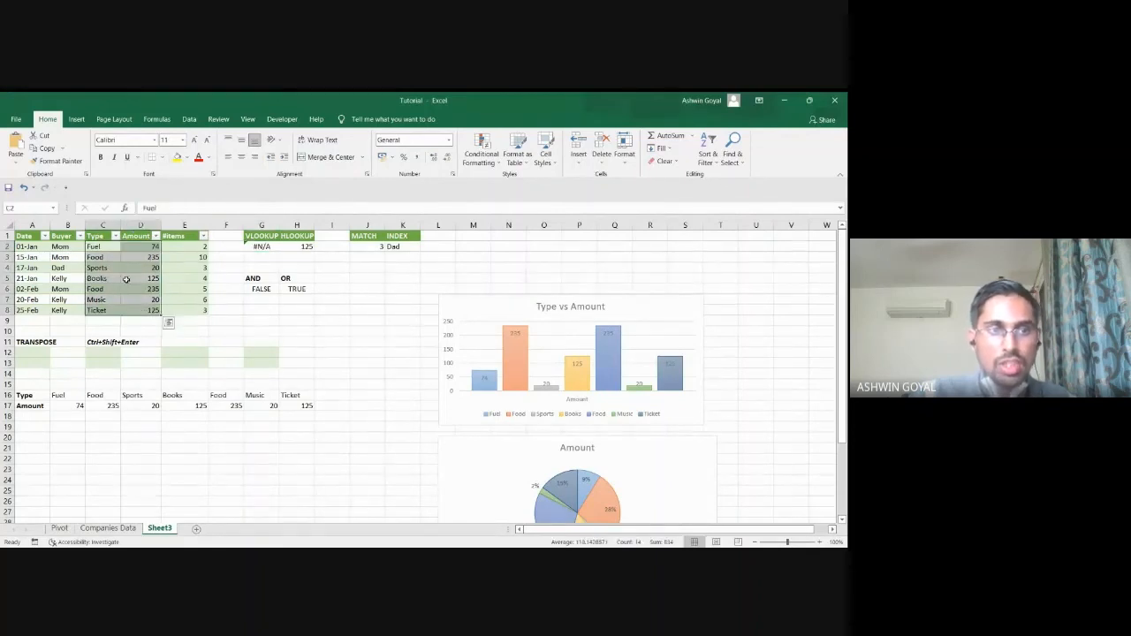
pyautogui.click(296, 246)
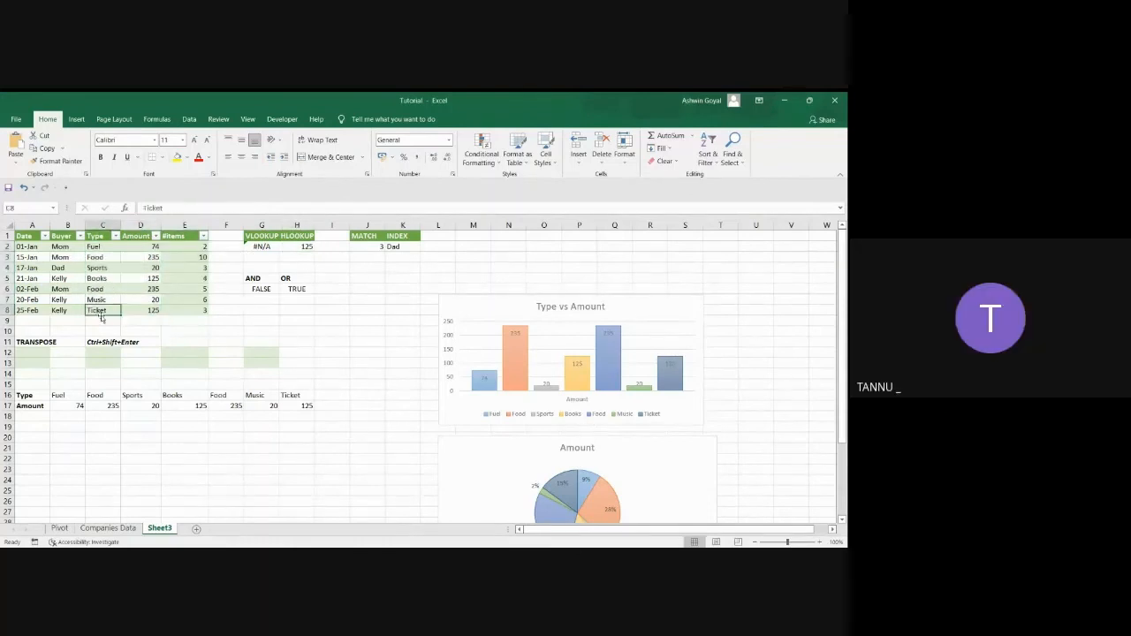
pyautogui.click(252, 247)
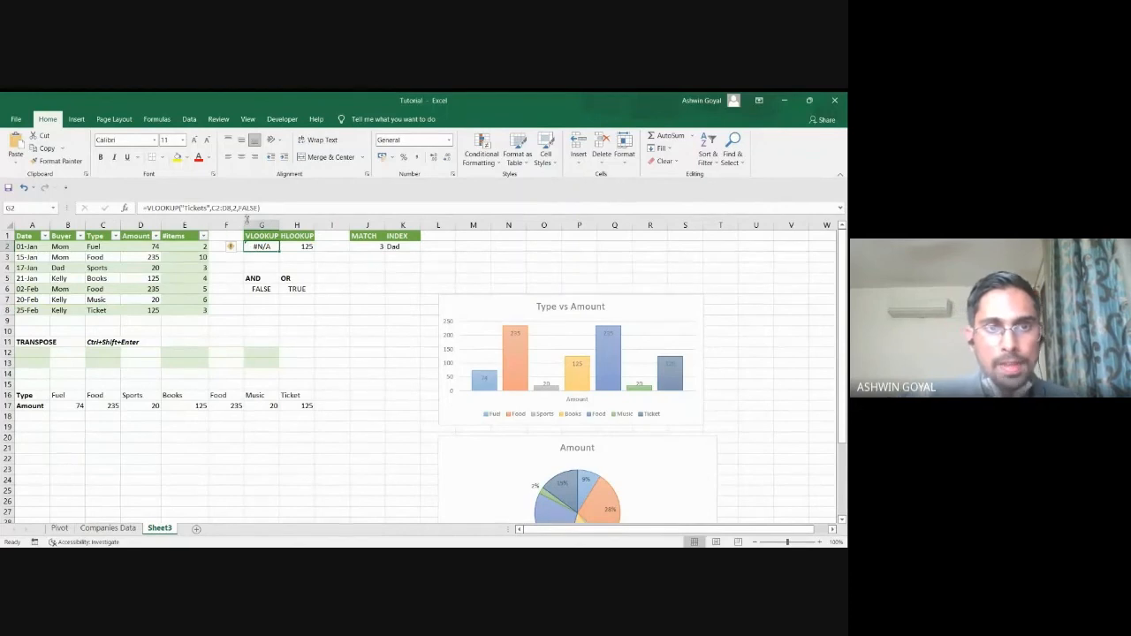
pyautogui.hotkey('alt', 'Tab')
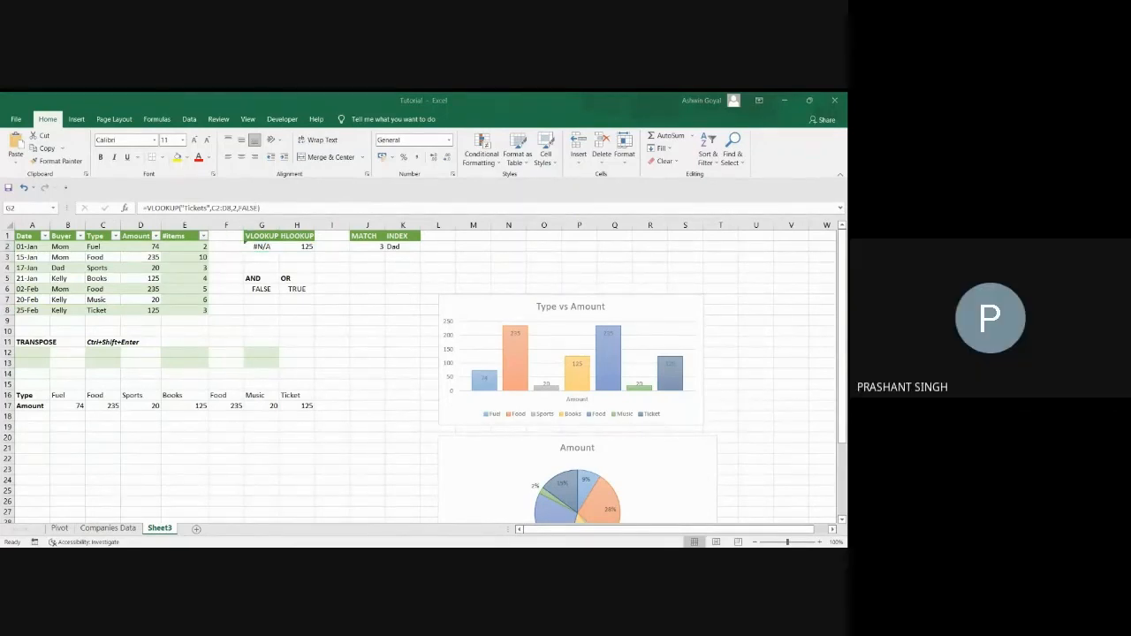
pyautogui.hotkey('alt', 'Tab')
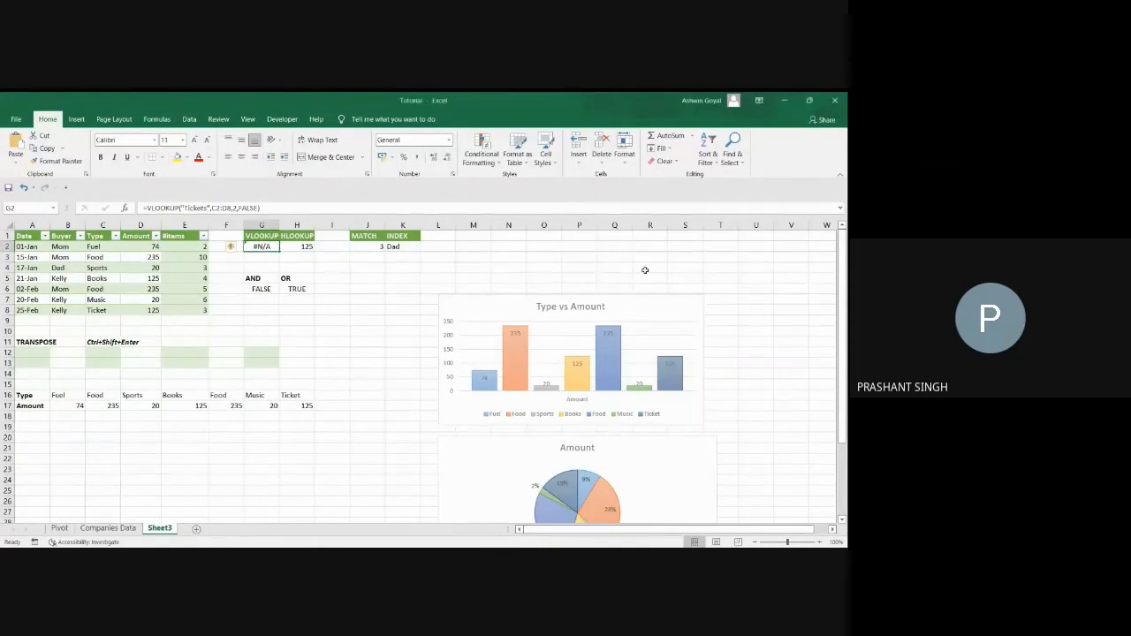
pyautogui.click(202, 207)
pyautogui.write('s')
pyautogui.click(207, 208)
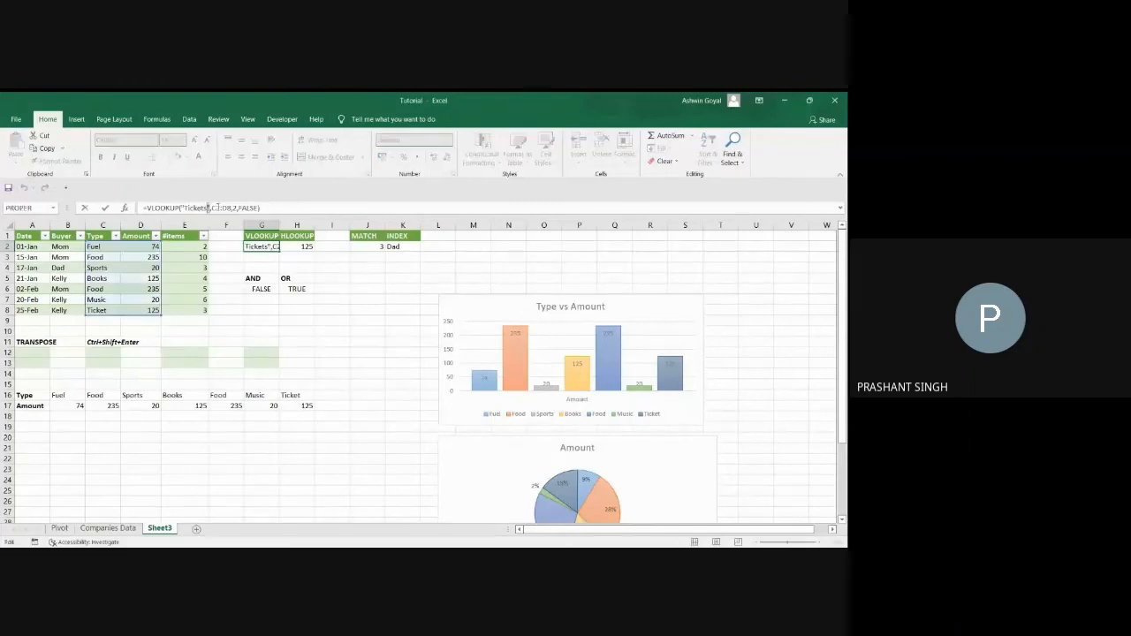
pyautogui.moveTo(262, 207); pyautogui.dragTo(180, 208)
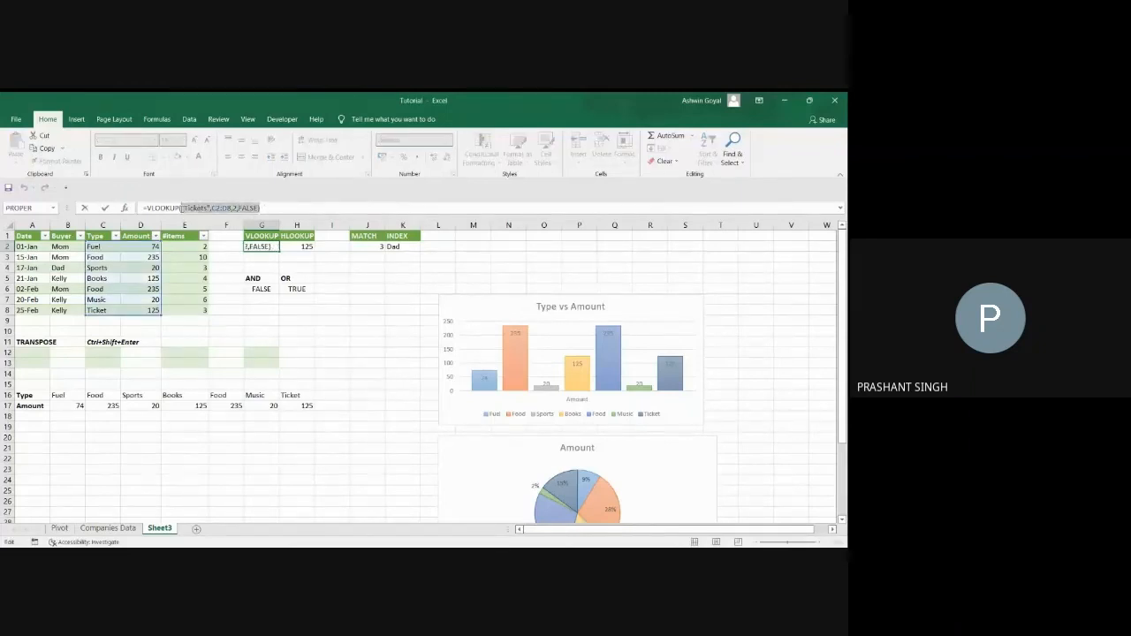
pyautogui.press('BackSpace')
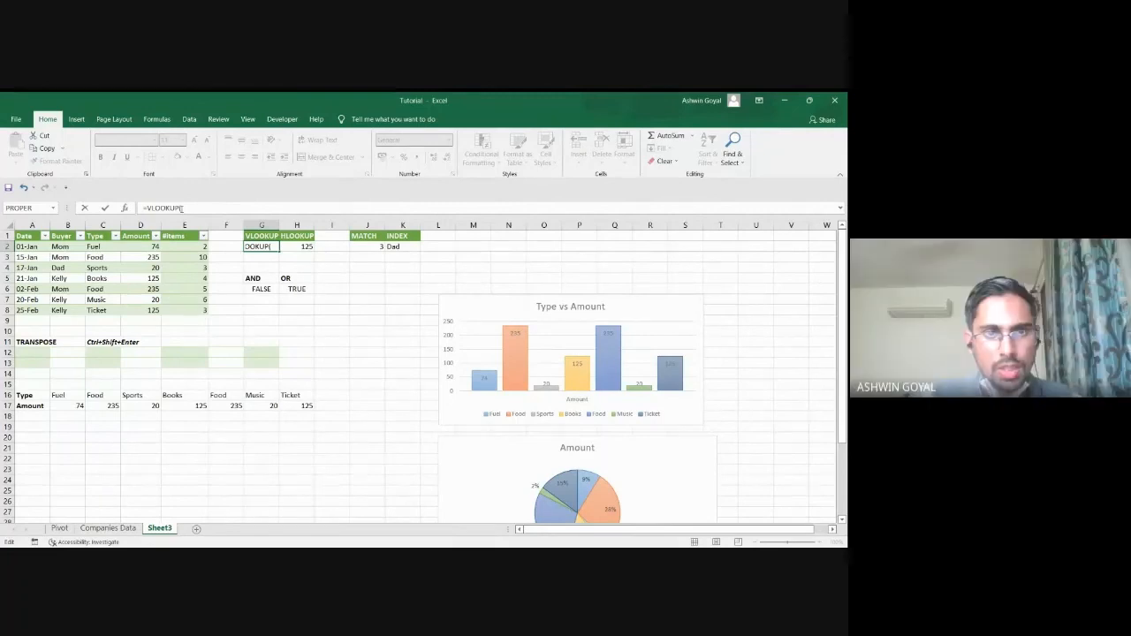
pyautogui.click(147, 300)
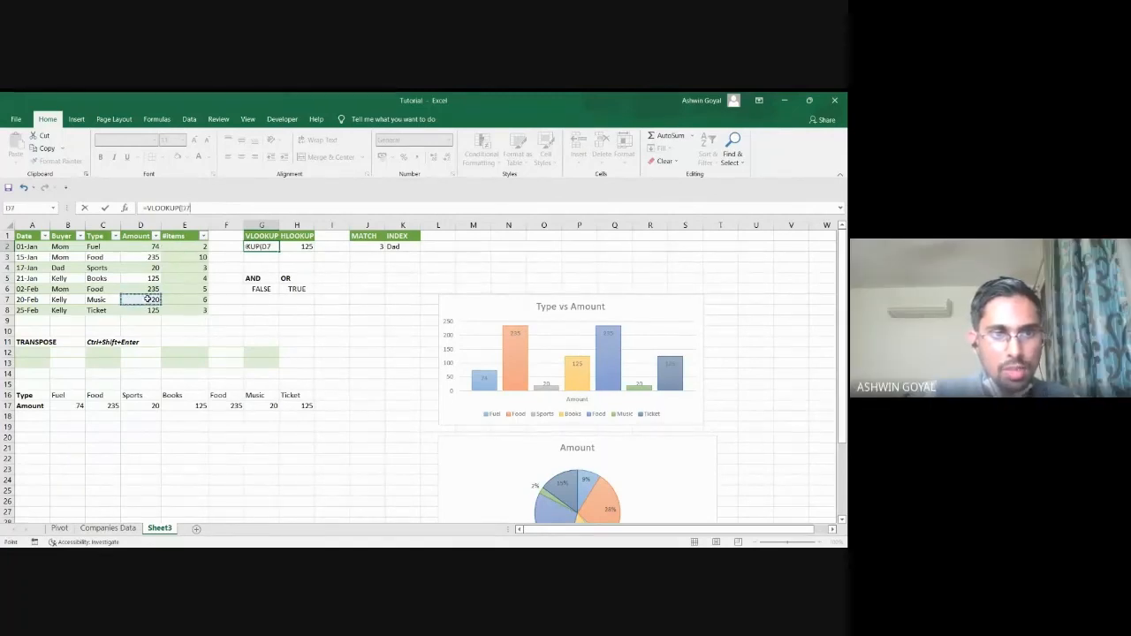
pyautogui.press('Escape')
pyautogui.click(152, 290)
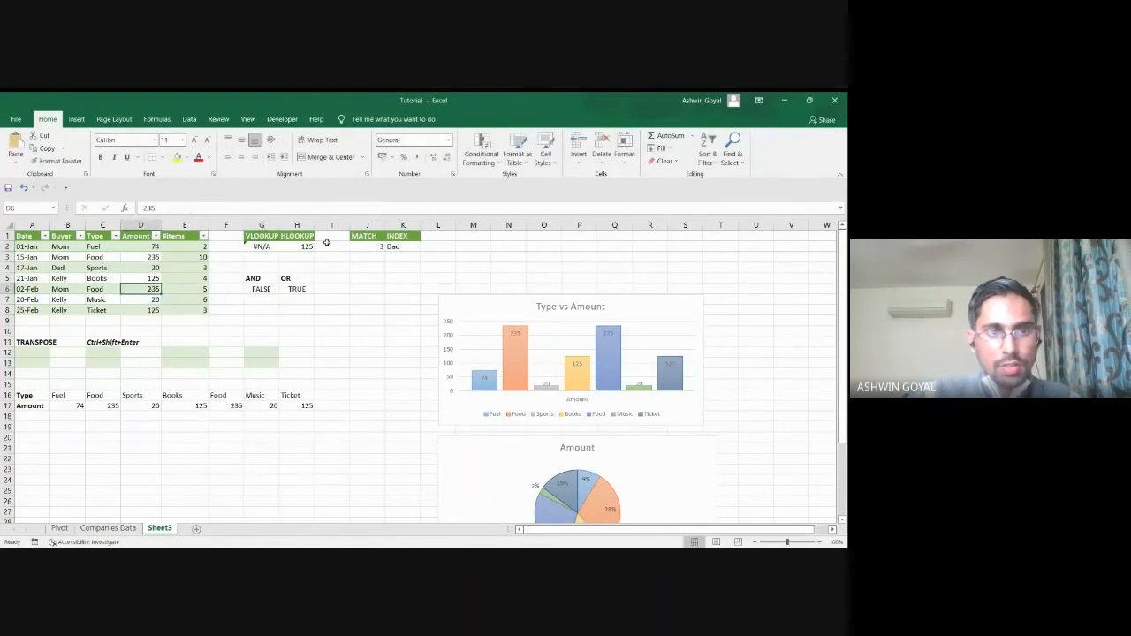
# - Rewrite the VLOOKUP in G2 to look up D6 in D2:D8 with column index 1 and match type 1
pyautogui.click(260, 246)
pyautogui.moveTo(209, 208); pyautogui.dragTo(180, 207)
pyautogui.press('BackSpace')
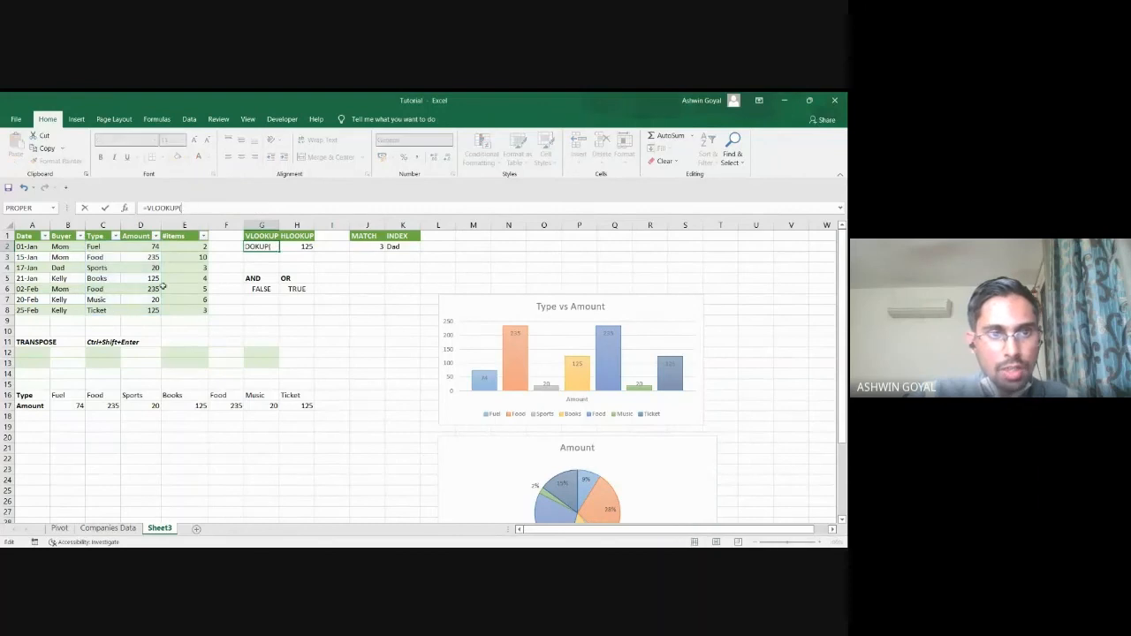
pyautogui.click(153, 289)
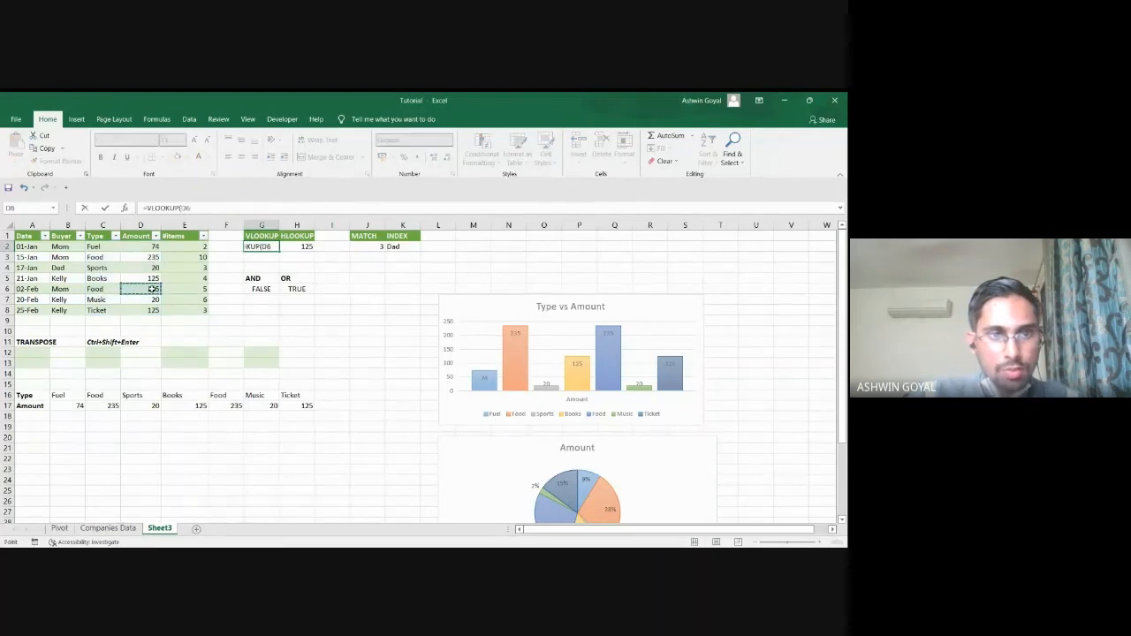
pyautogui.write(',')
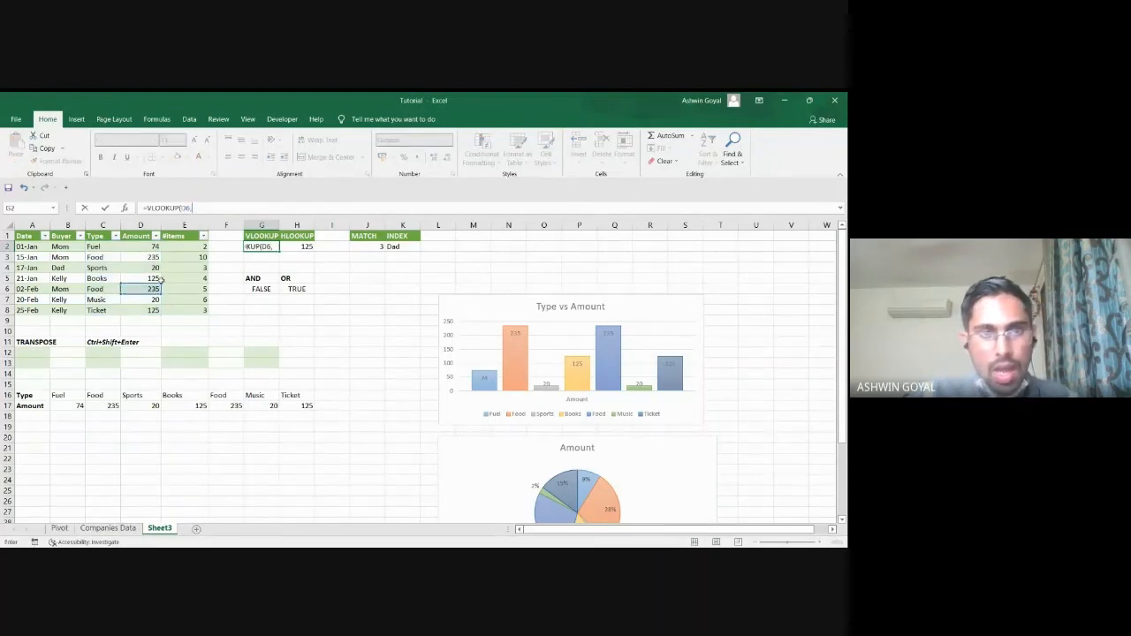
pyautogui.moveTo(143, 247); pyautogui.dragTo(141, 311)
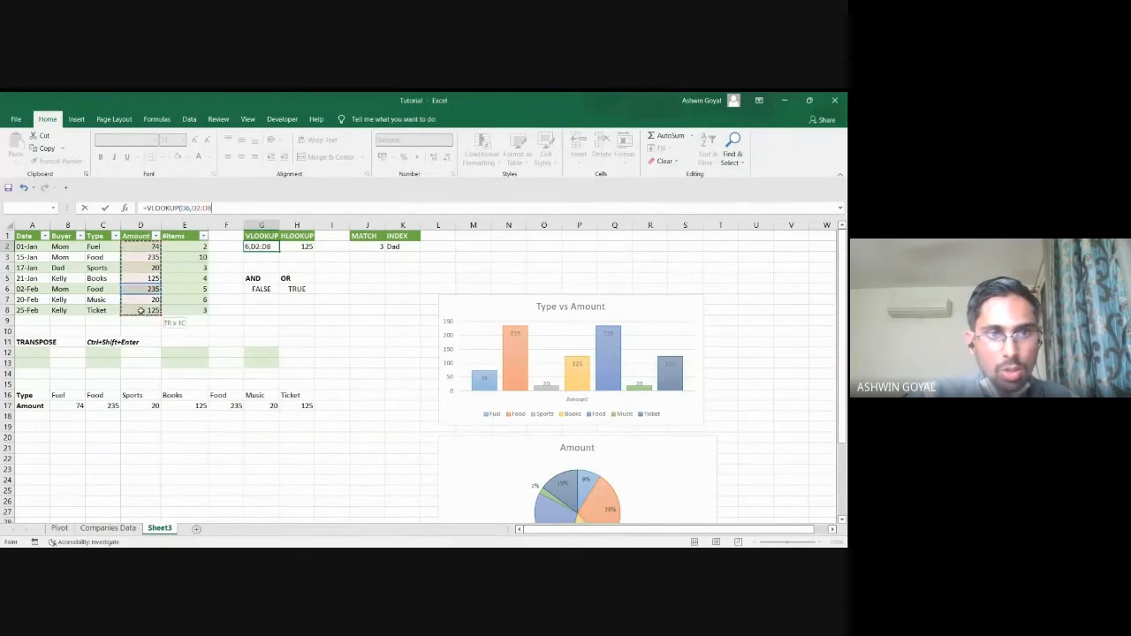
pyautogui.write(',1,')
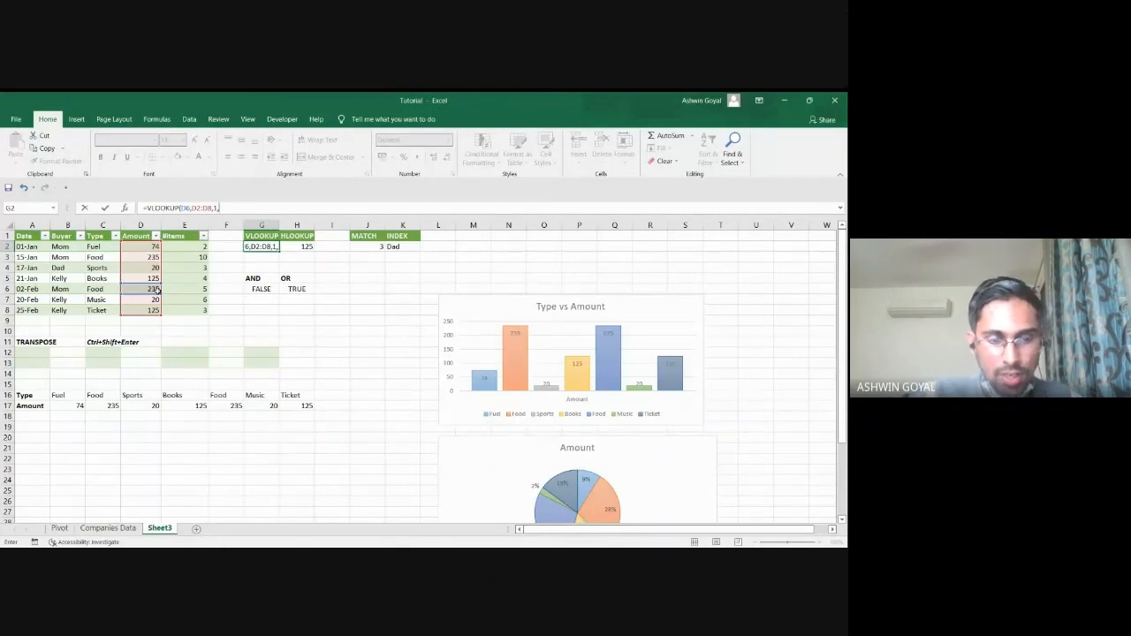
pyautogui.write('1')
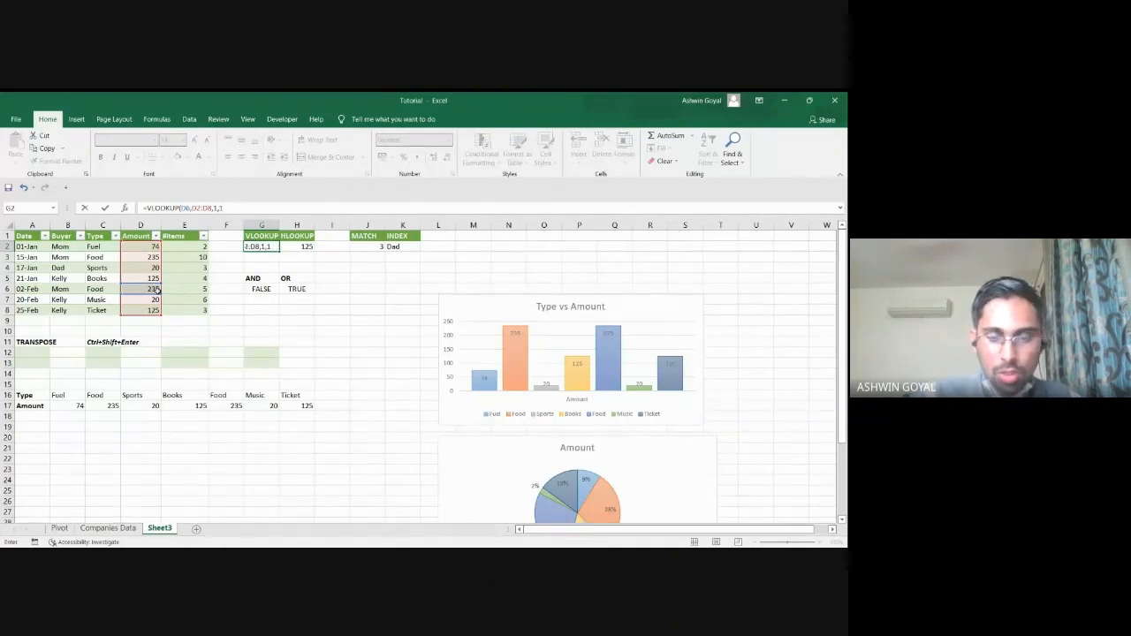
pyautogui.press('Return')
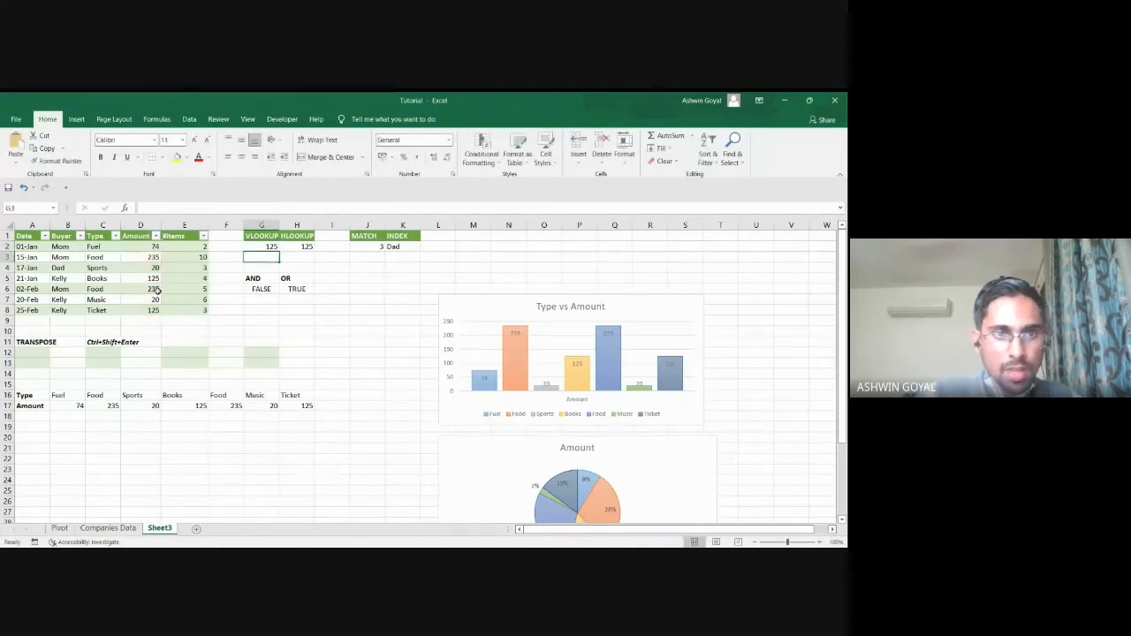
# - Enter 234 in cell D9 below the Amount column
pyautogui.click(151, 318)
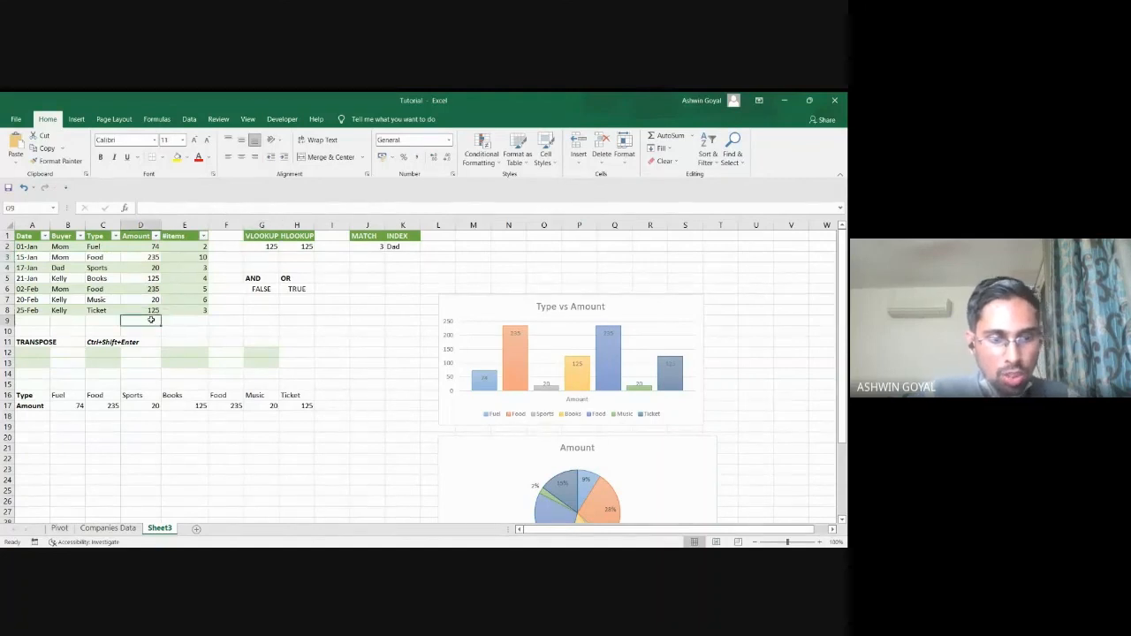
pyautogui.write('234')
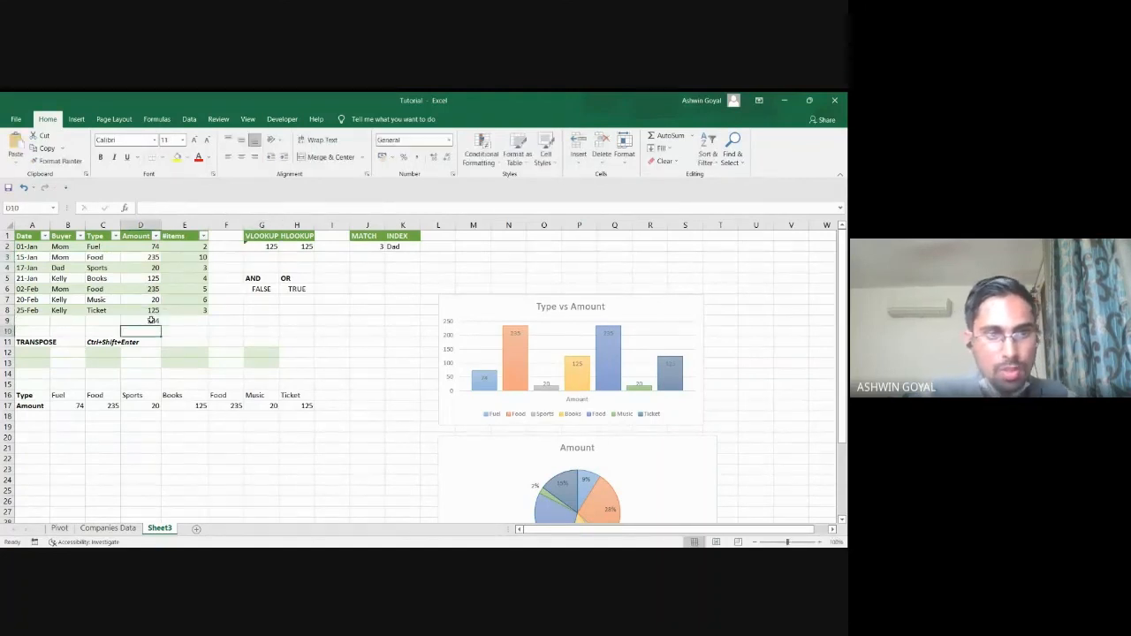
# - Extend the lookup range of the VLOOKUP formula in G2 to D2:D9
pyautogui.press('Return')
pyautogui.click(151, 321)
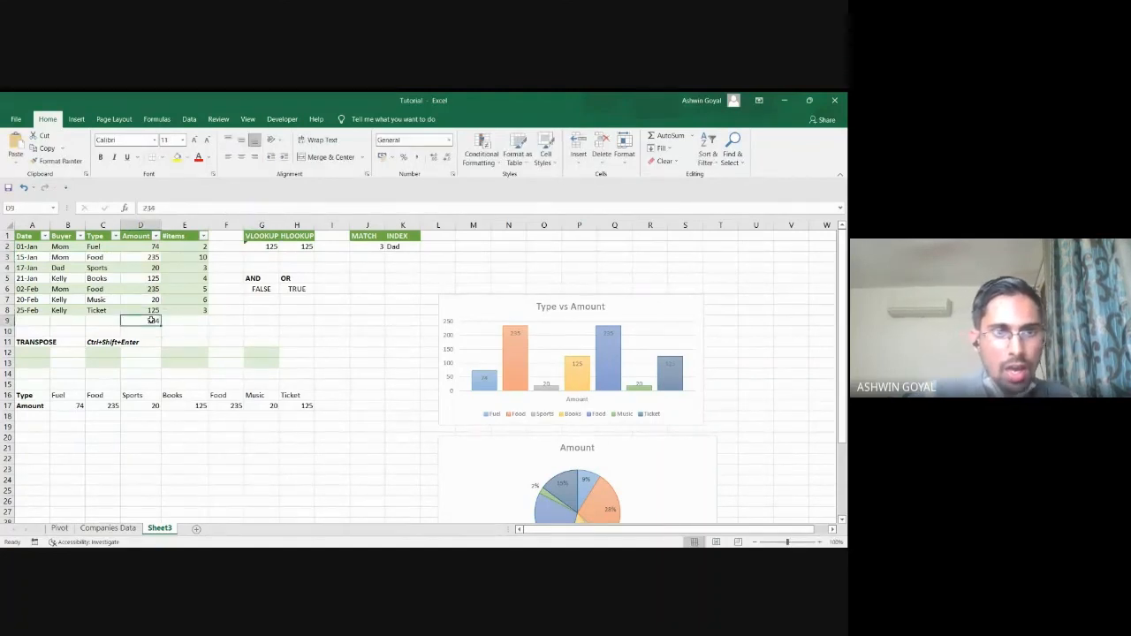
pyautogui.click(266, 246)
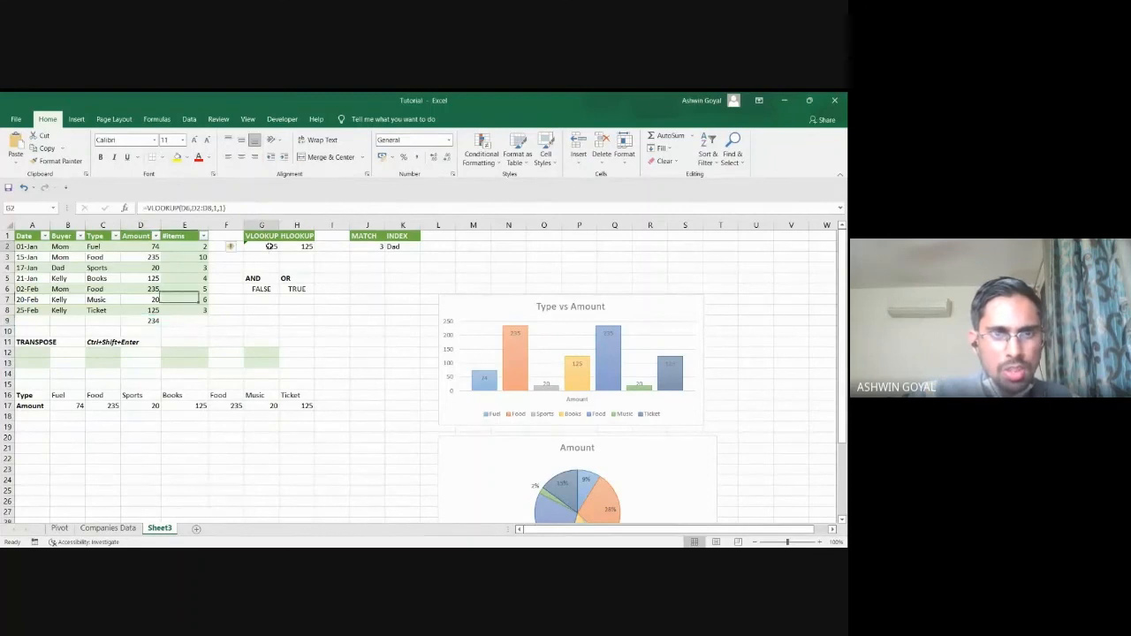
pyautogui.click(192, 208)
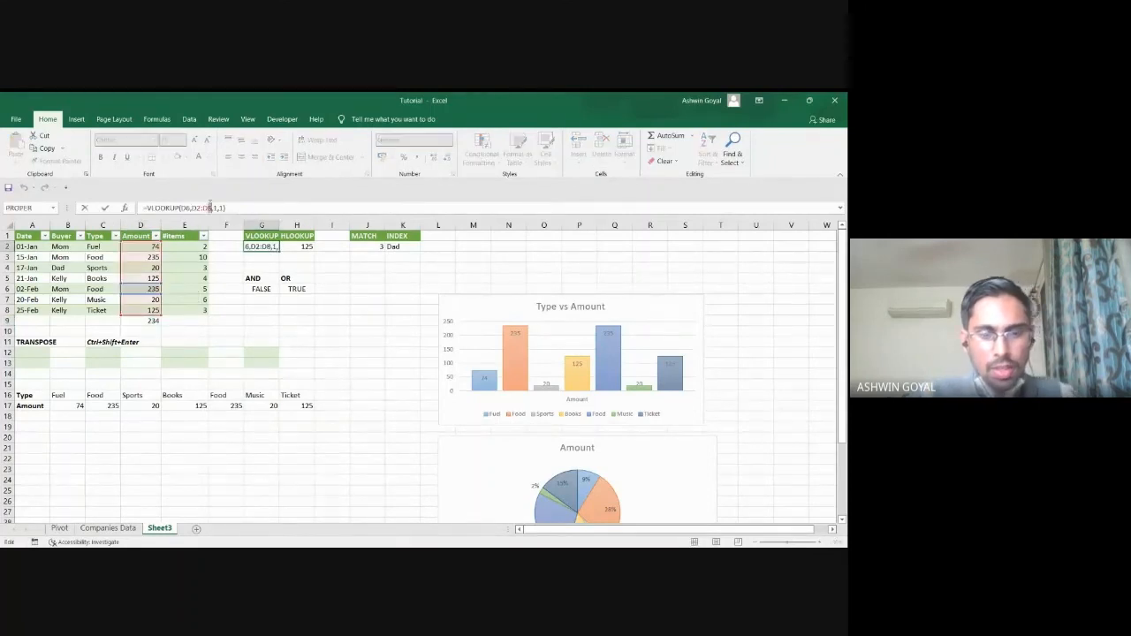
pyautogui.hotkey('ctrl', 'Return')
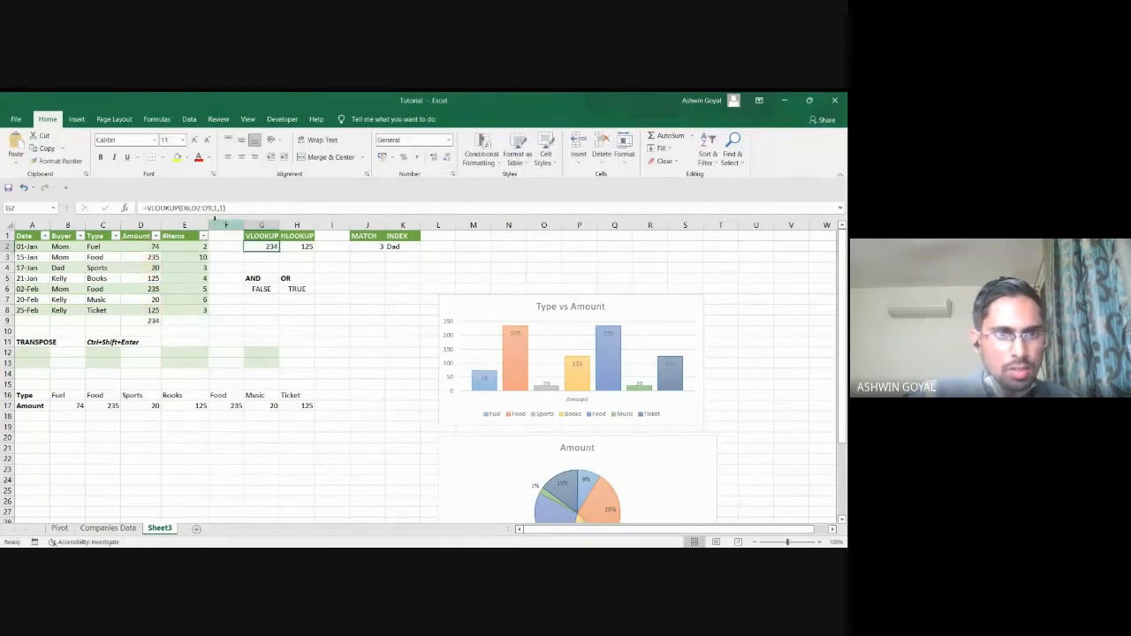
# - Replace the D6 lookup reference in the VLOOKUP formula in G2 with the value 235
pyautogui.click(152, 290)
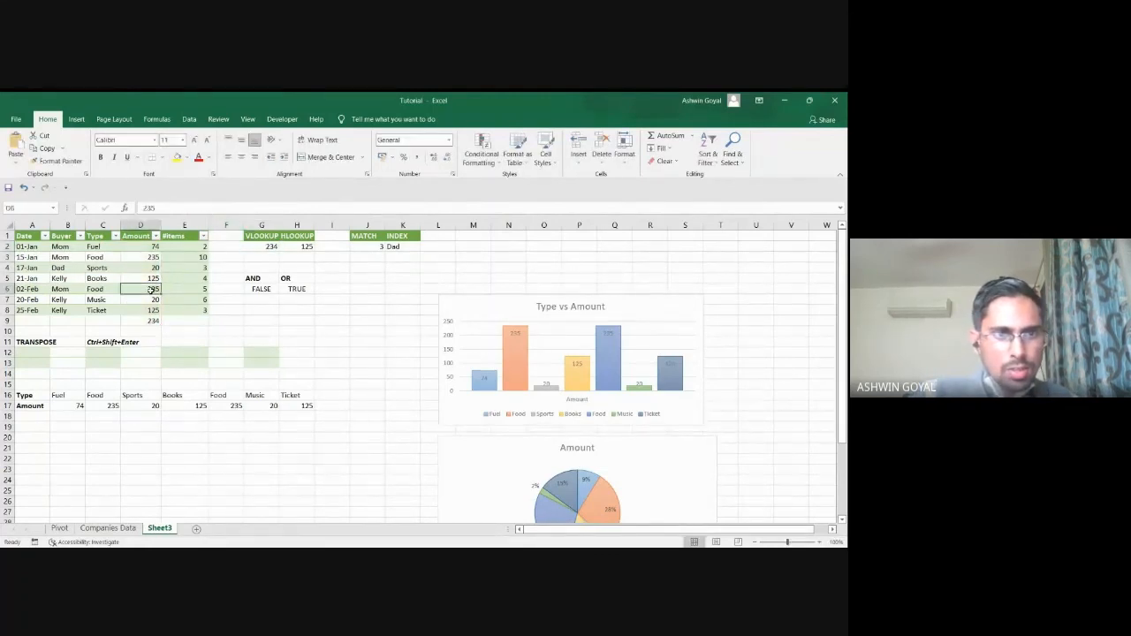
pyautogui.click(262, 245)
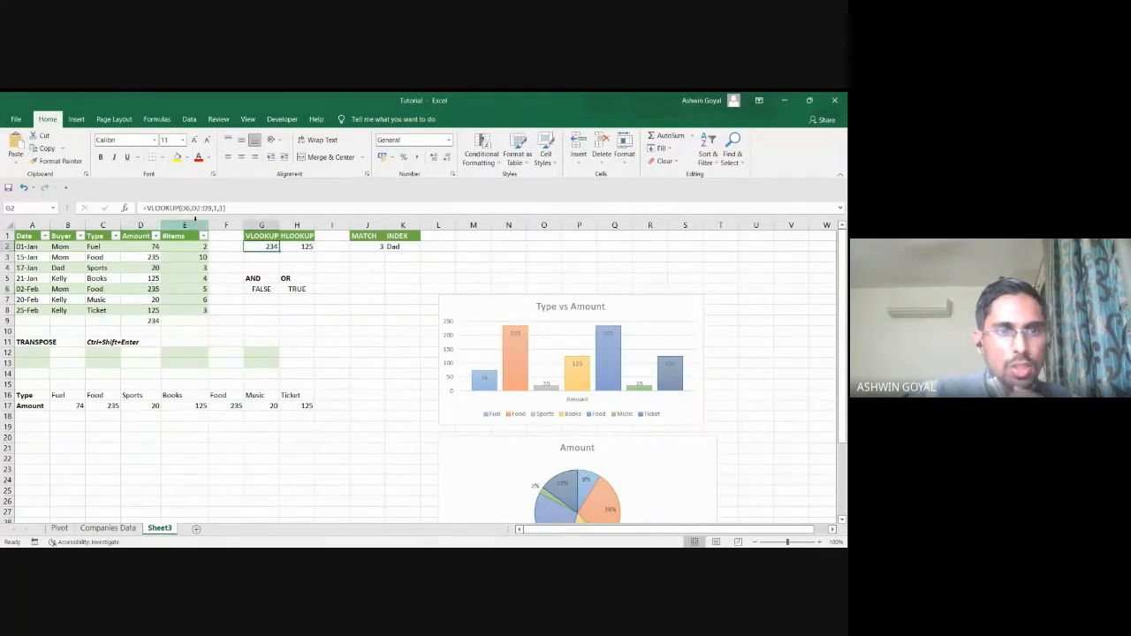
pyautogui.click(185, 207)
pyautogui.write('235')
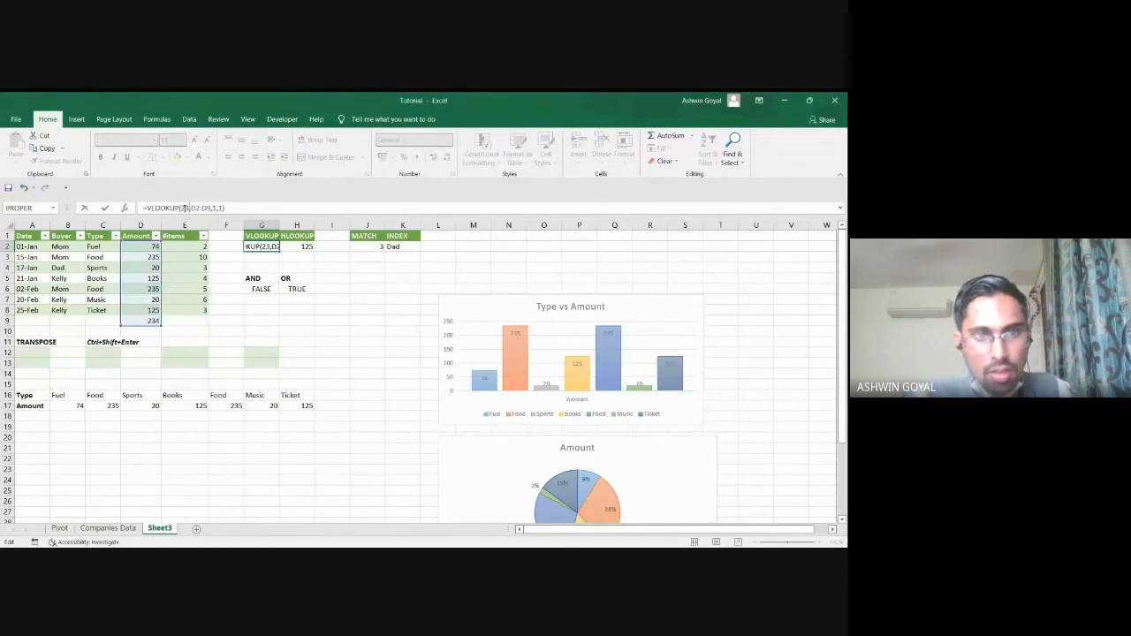
pyautogui.press('Return')
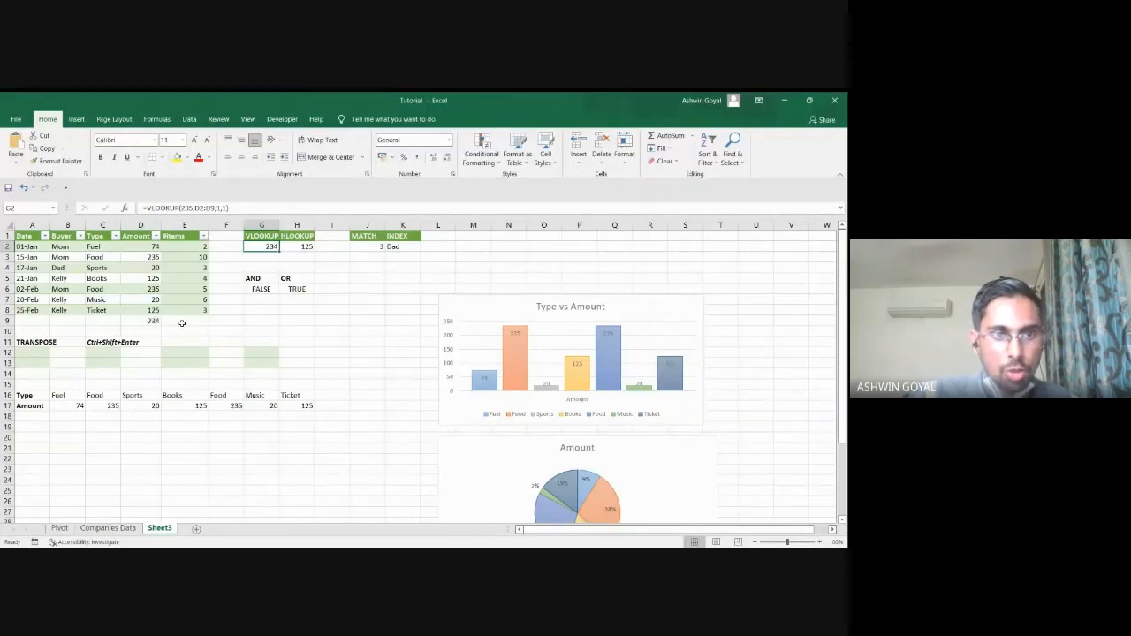
# - Change the value in D9 to 230 and check the VLOOKUP in G2 against it
pyautogui.click(154, 319)
pyautogui.write('234')
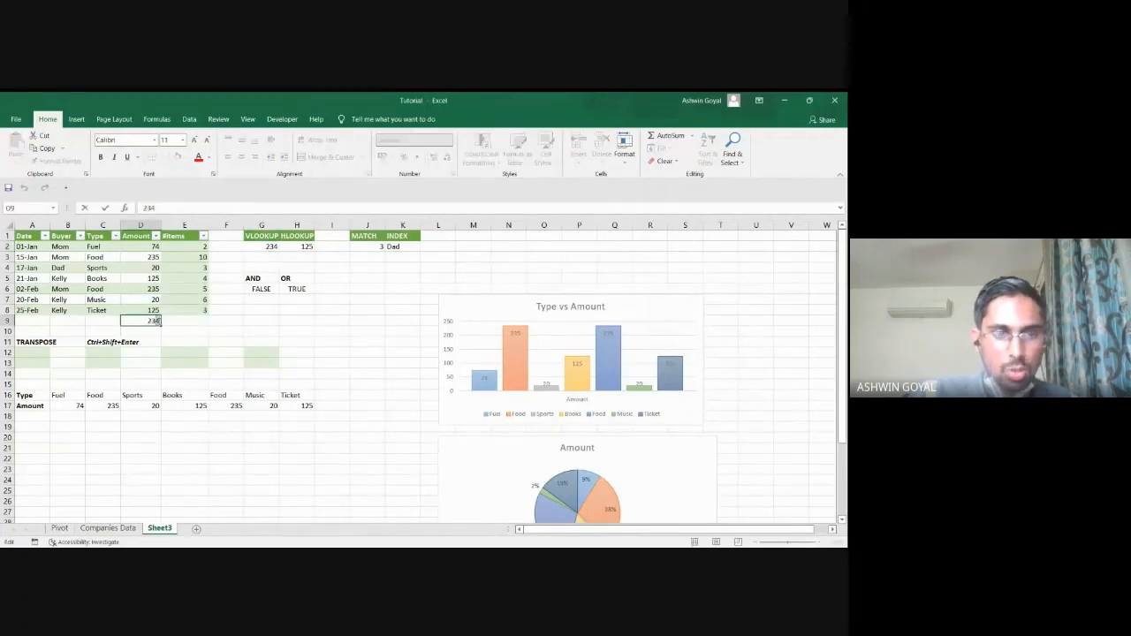
pyautogui.press('Return')
pyautogui.click(156, 322)
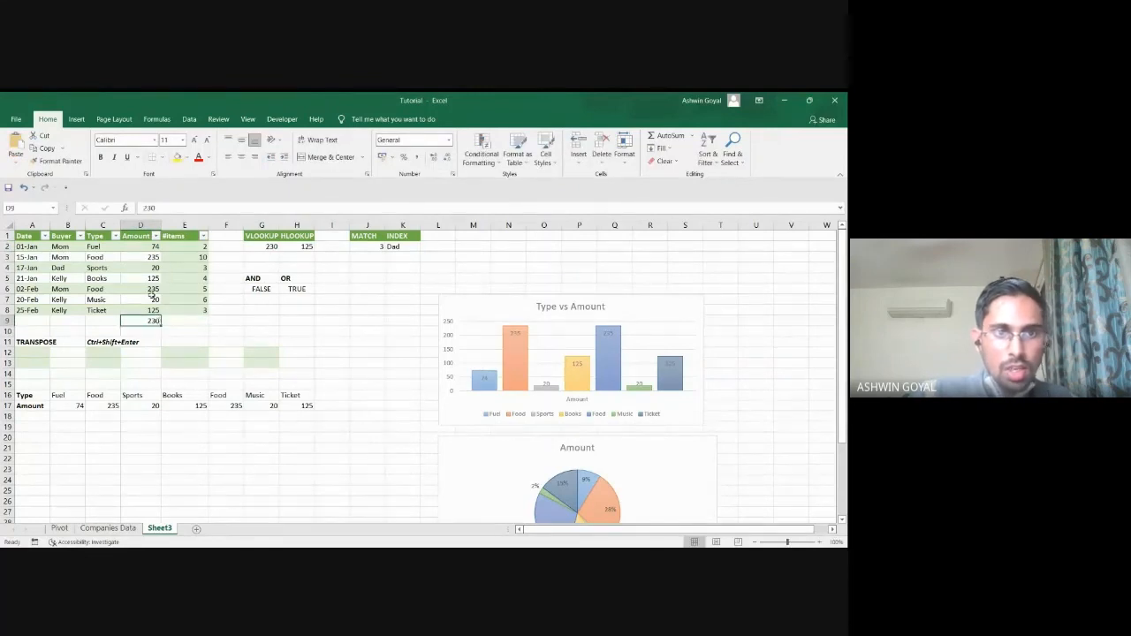
pyautogui.click(274, 248)
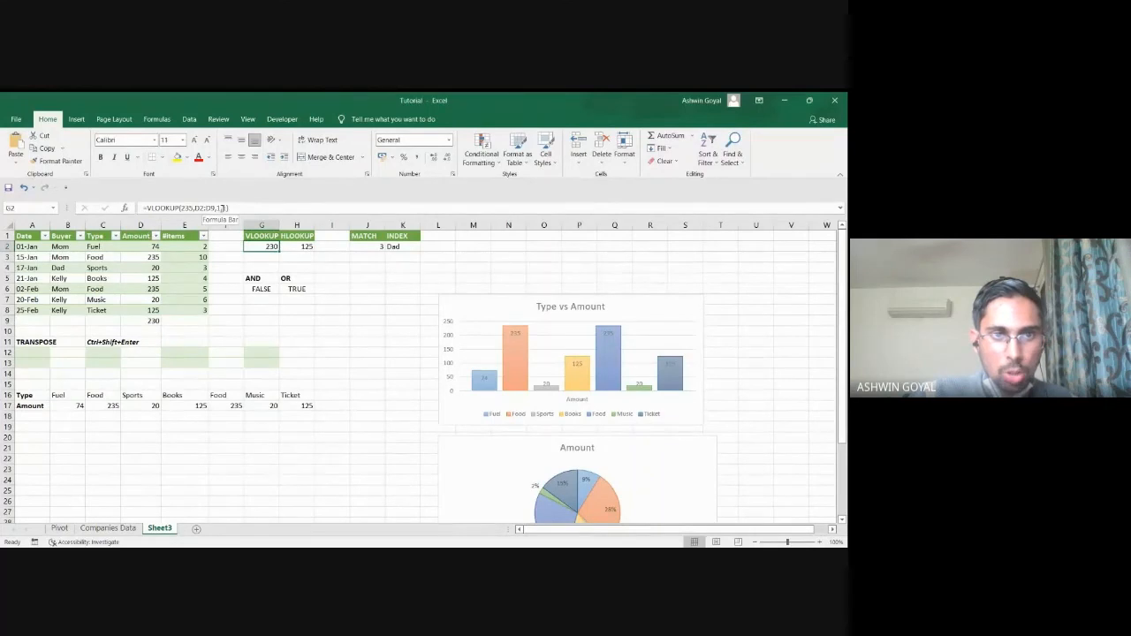
# - Change the extra amount in cell D9 to 220
pyautogui.doubleClick(152, 321)
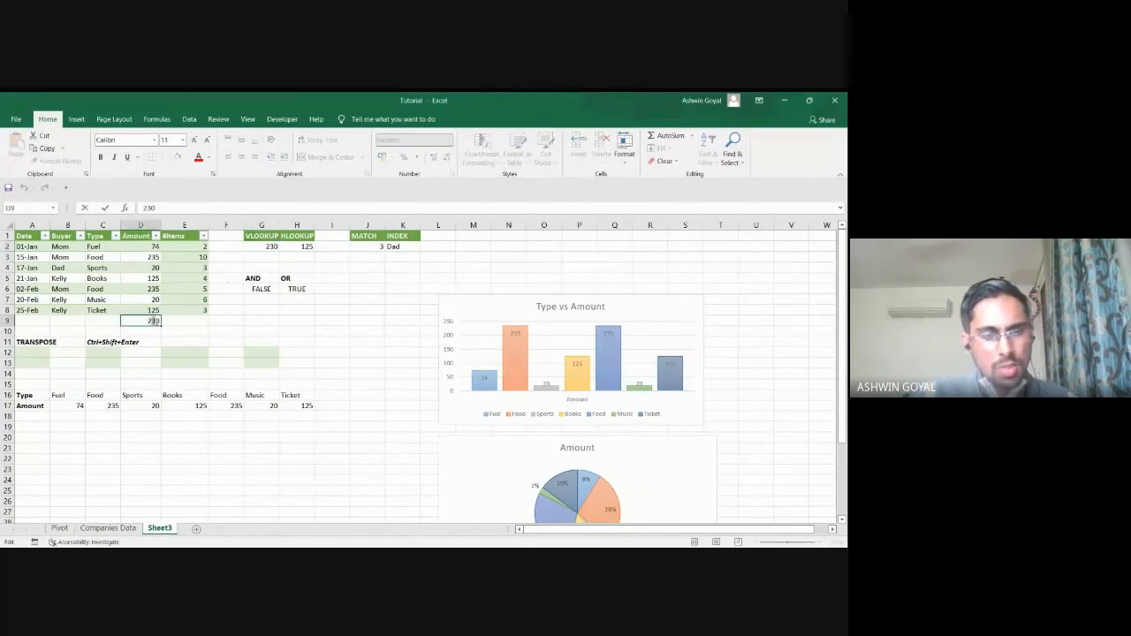
pyautogui.doubleClick(156, 321)
pyautogui.write('220')
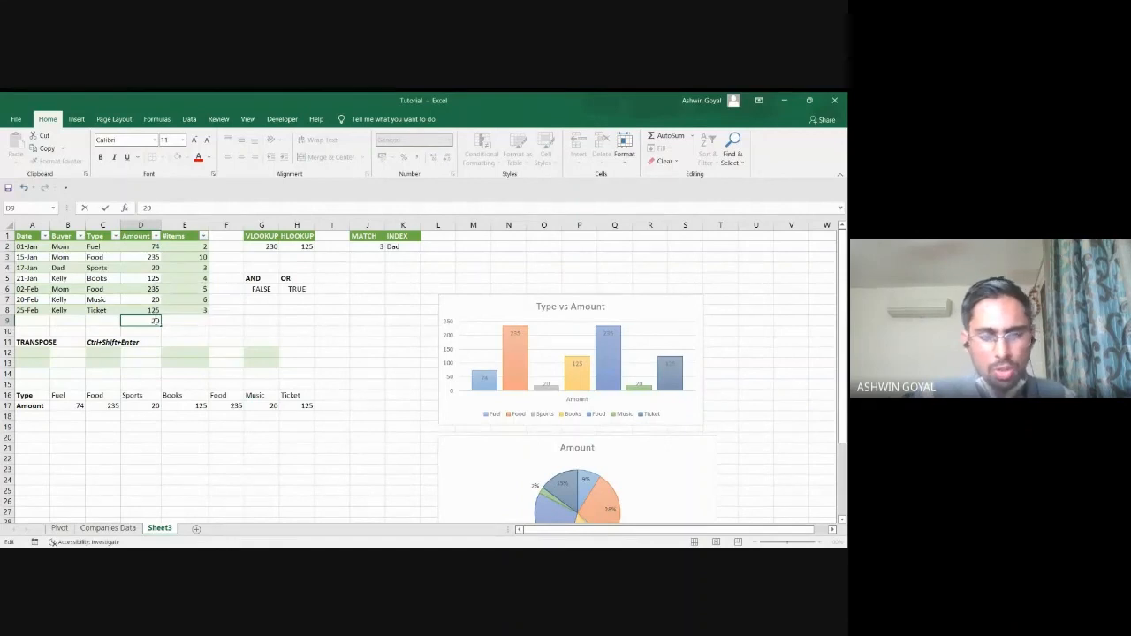
pyautogui.press('Return')
pyautogui.click(154, 321)
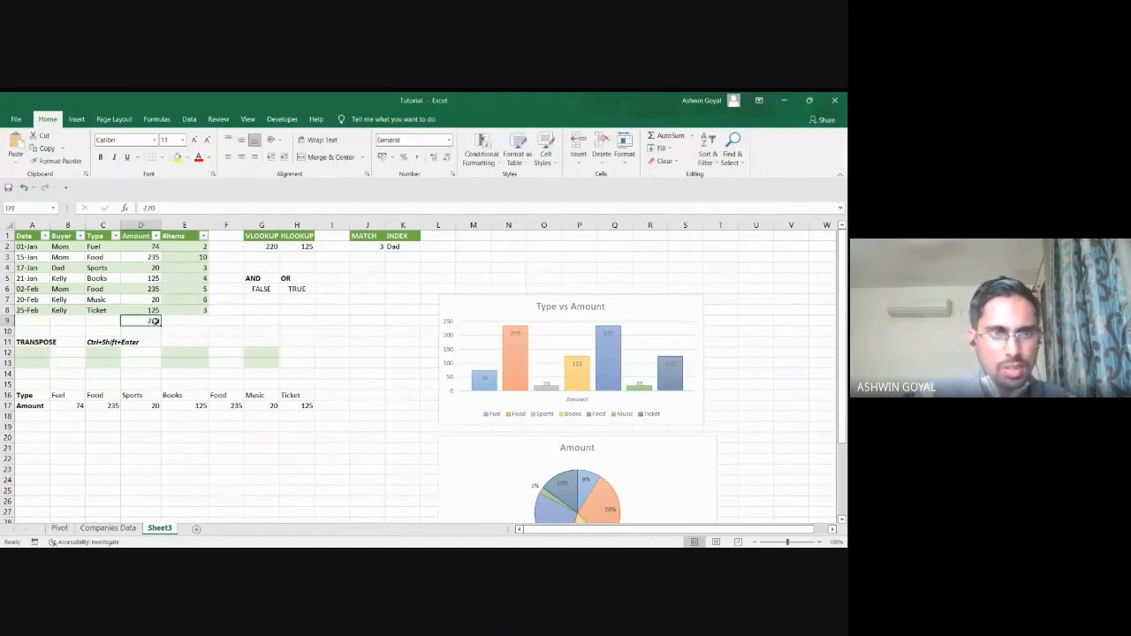
# - Review the VLOOKUP formula in G2 and its match type argument against the value in D9
pyautogui.doubleClick(154, 321)
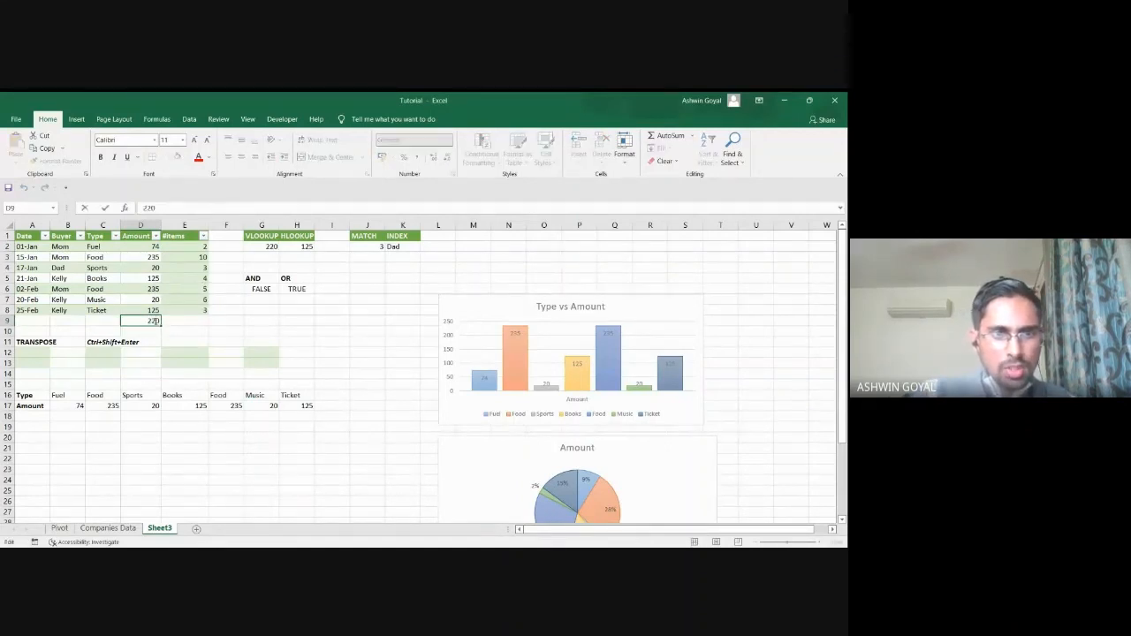
pyautogui.press('Escape')
pyautogui.click(273, 248)
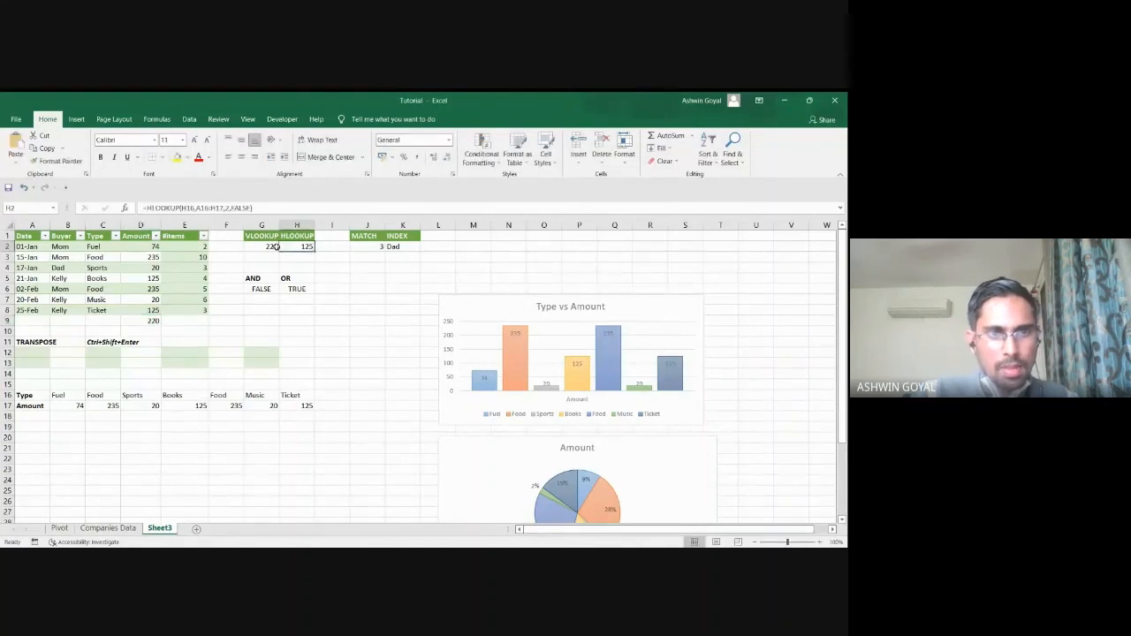
pyautogui.click(223, 208)
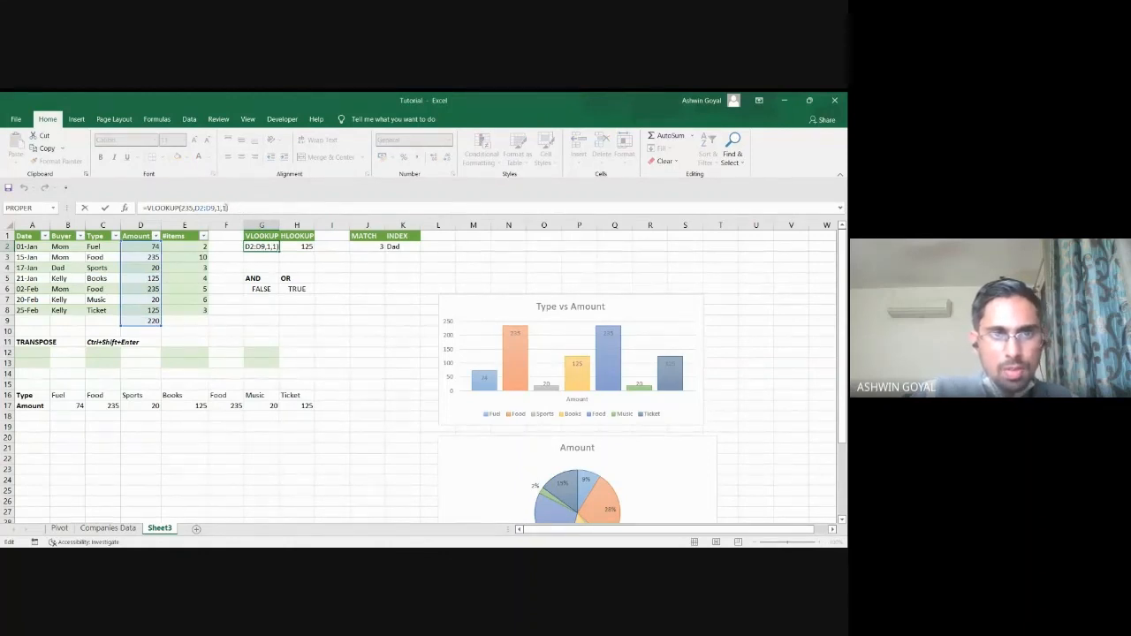
pyautogui.hotkey('ctrl', 'Return')
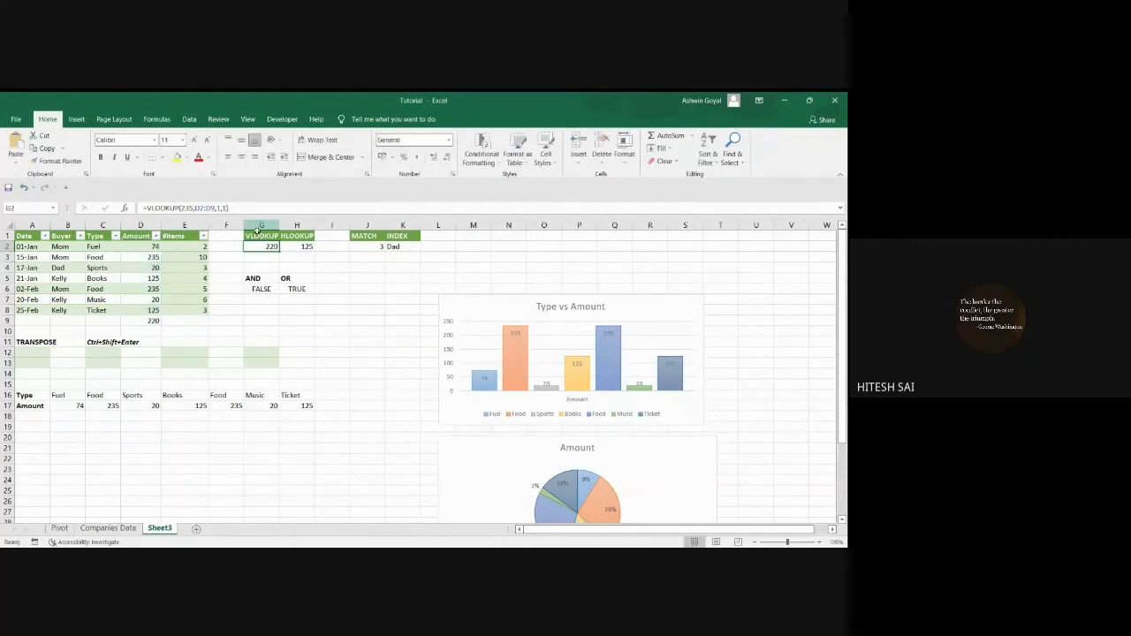
# - Rewrite the VLOOKUP in G2 to look up "Music" in C2:D8 with column index 2 and no match type
pyautogui.click(220, 208)
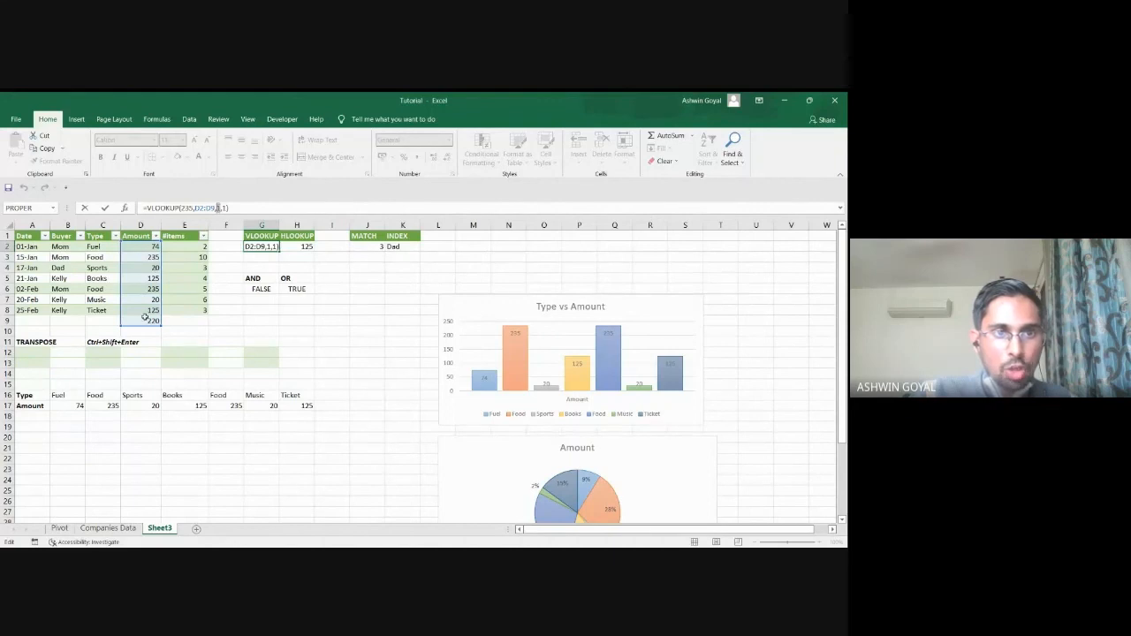
pyautogui.moveTo(230, 207); pyautogui.dragTo(181, 207)
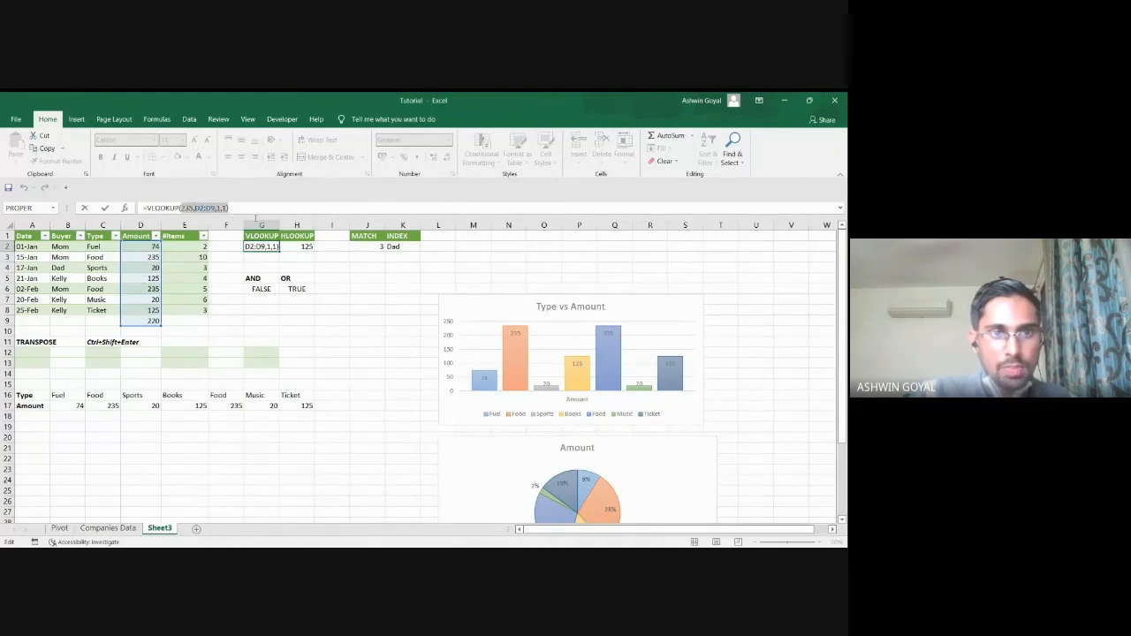
pyautogui.press('BackSpace')
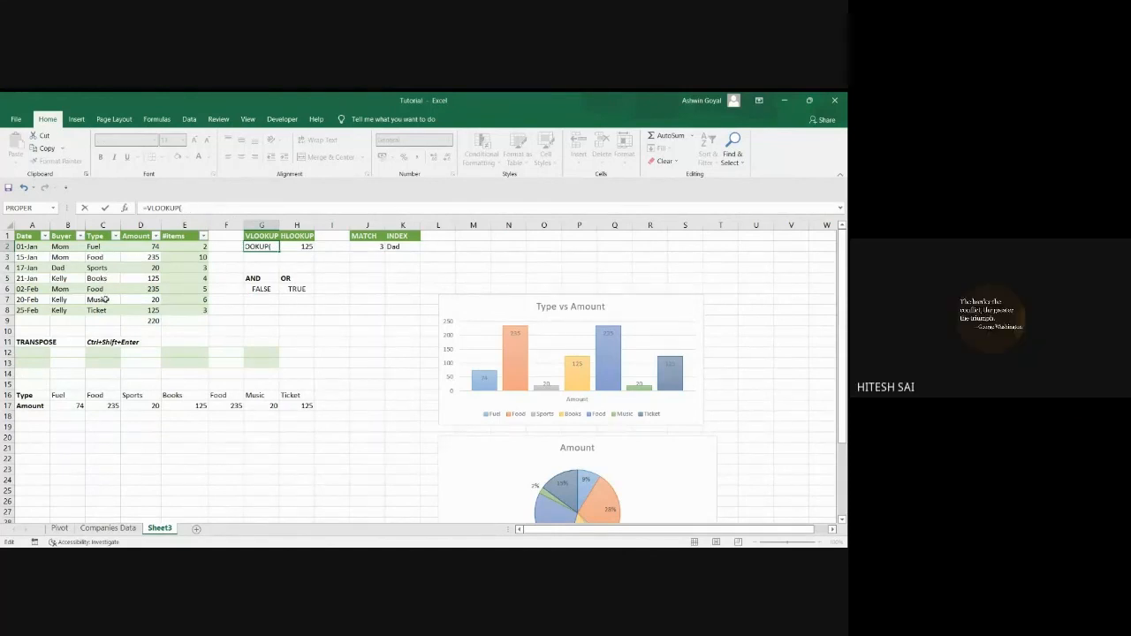
pyautogui.write('Music')
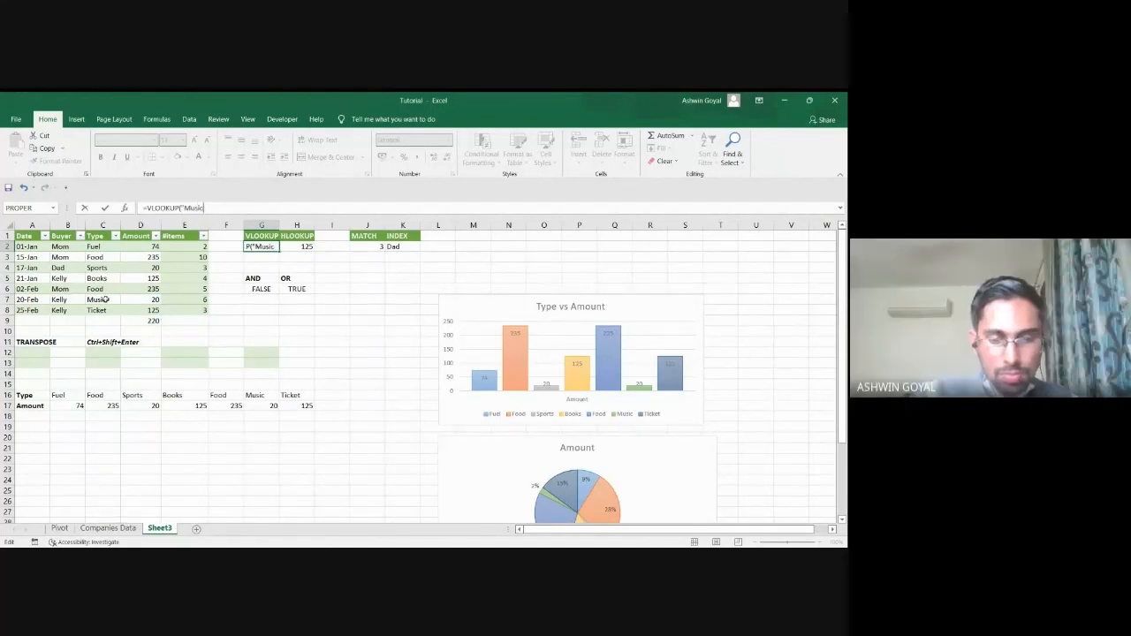
pyautogui.write('",')
pyautogui.moveTo(93, 247); pyautogui.dragTo(139, 309)
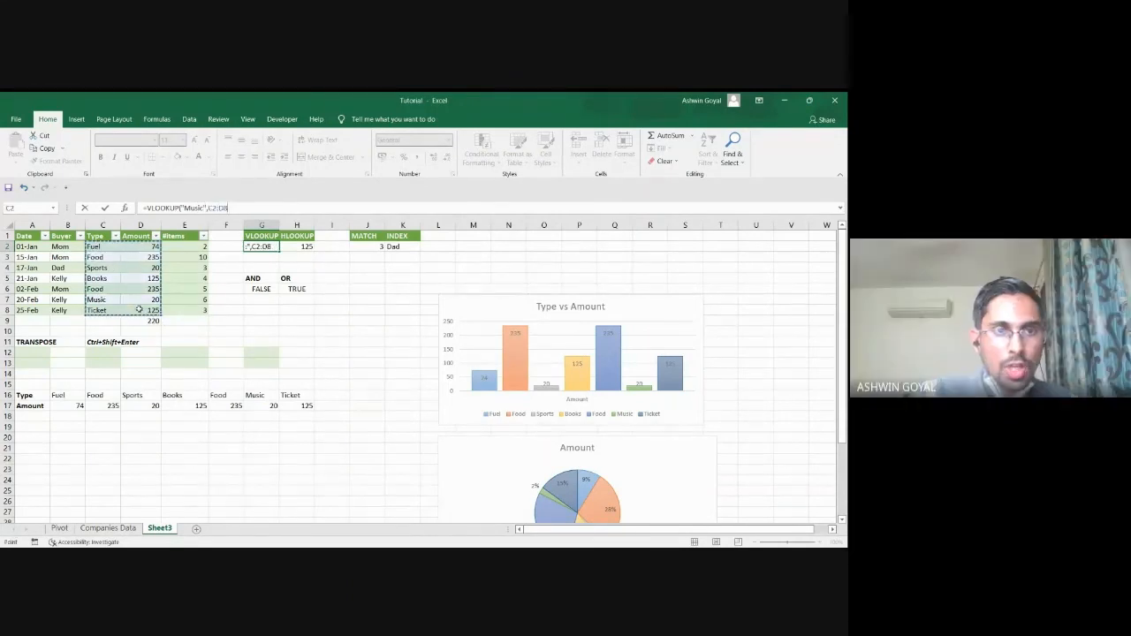
pyautogui.write(',')
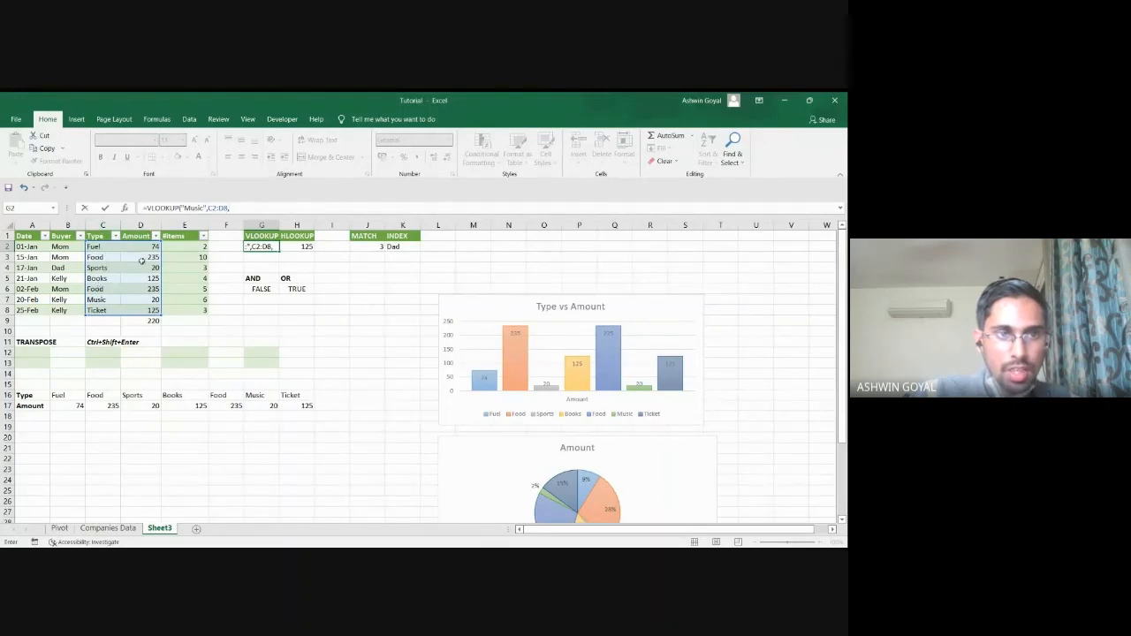
pyautogui.write('2')
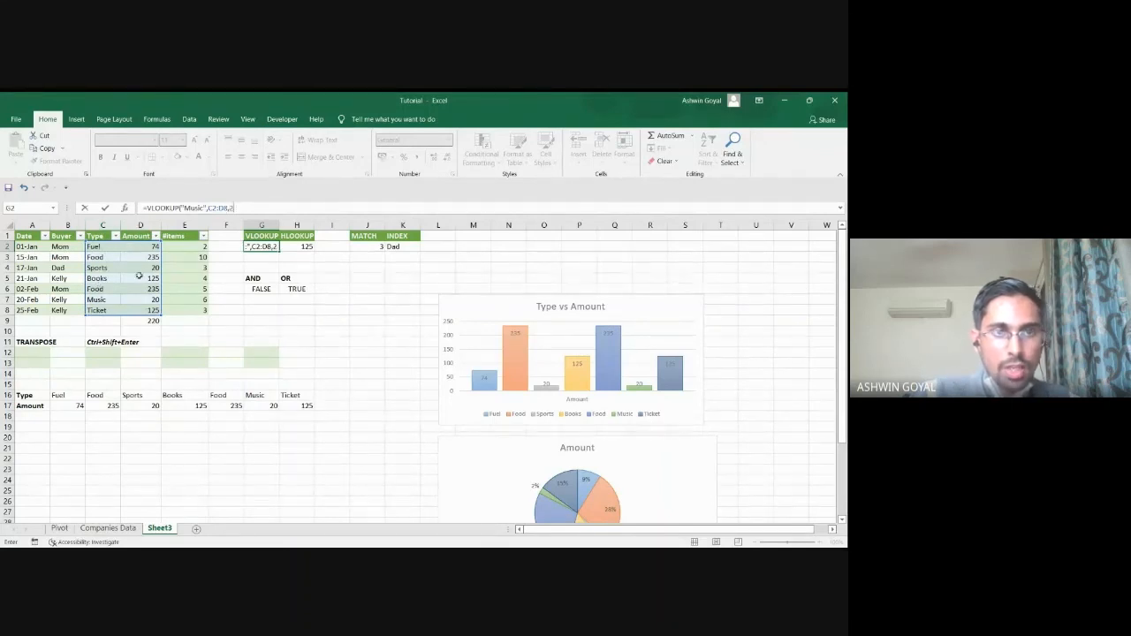
pyautogui.write(')')
pyautogui.press('Return')
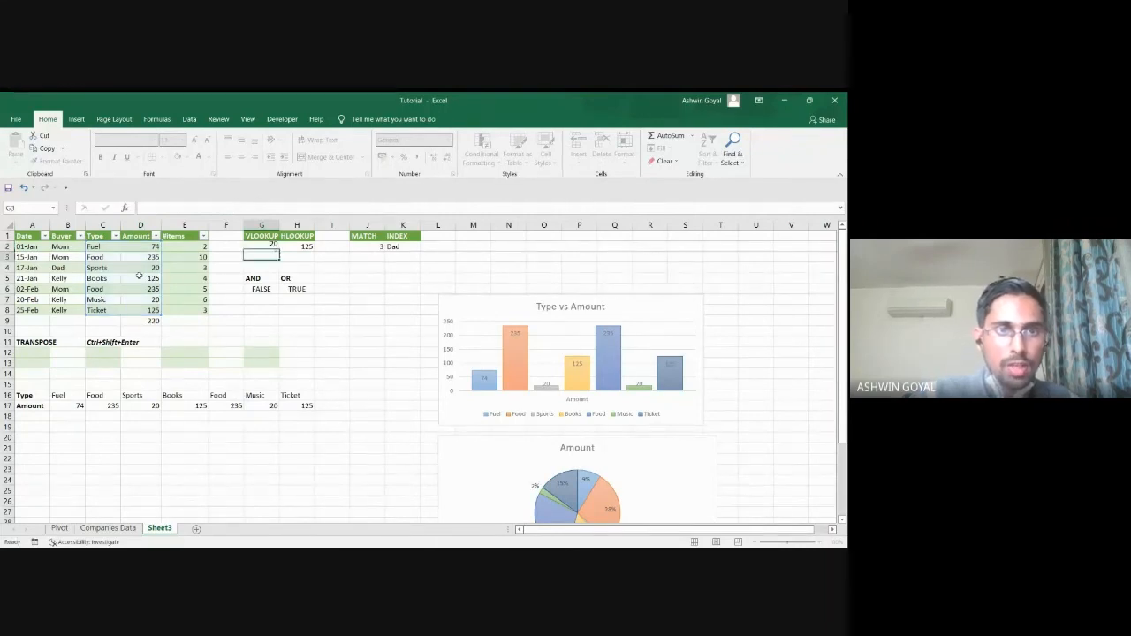
# - Compare G2 with the Music row in C7:D7 and add 0 as the formula's exact-match argument
pyautogui.click(255, 245)
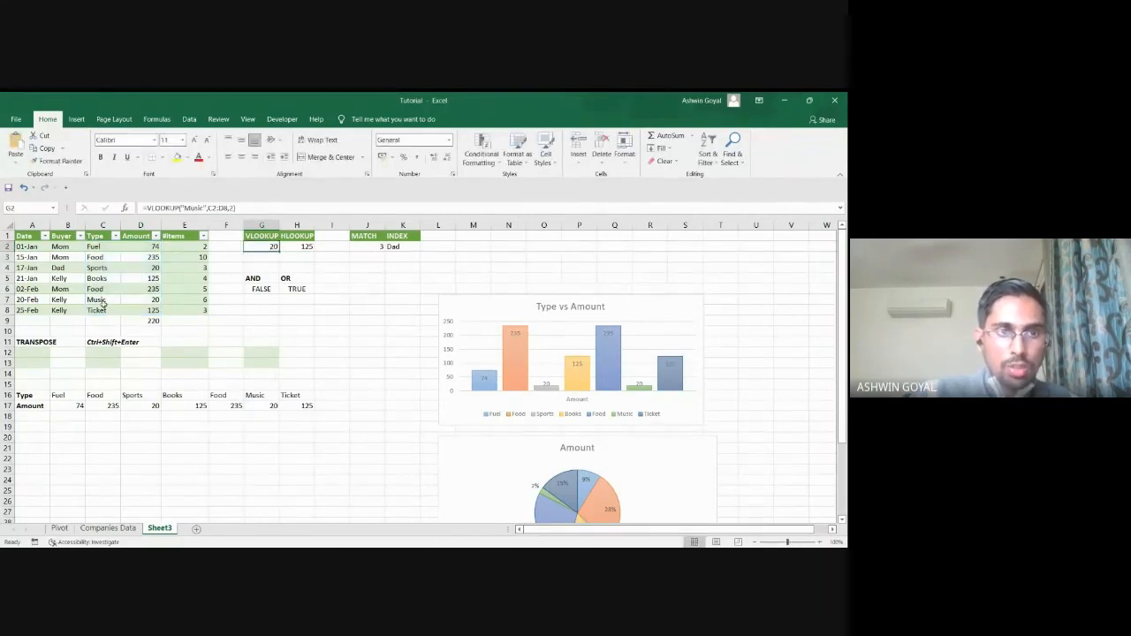
pyautogui.moveTo(101, 301); pyautogui.dragTo(140, 300)
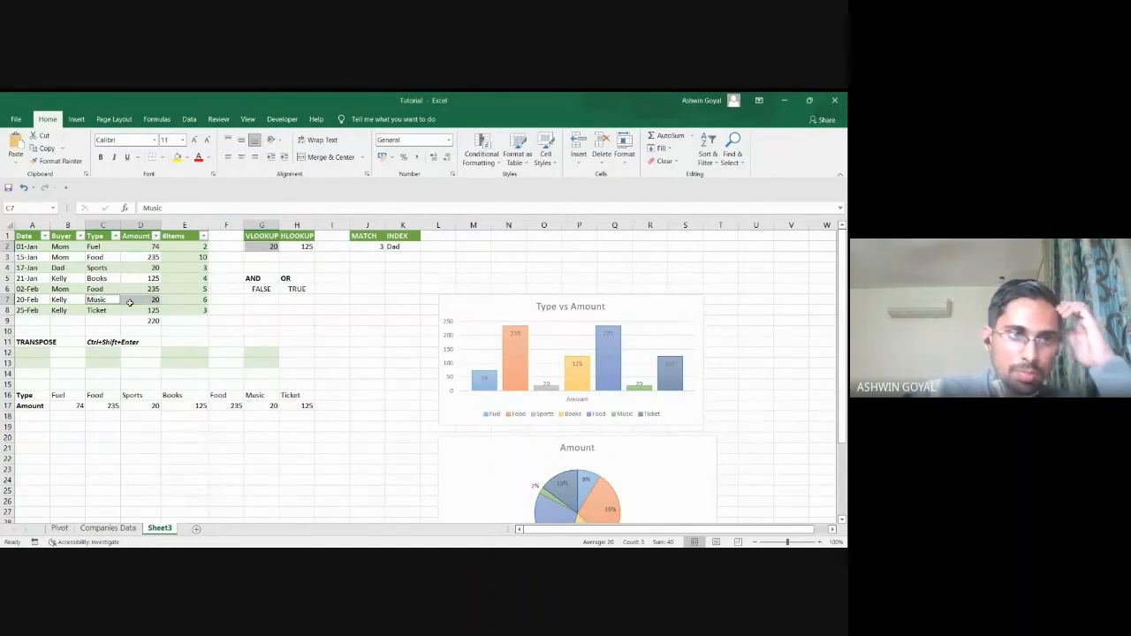
pyautogui.click(130, 302)
pyautogui.doubleClick(261, 246)
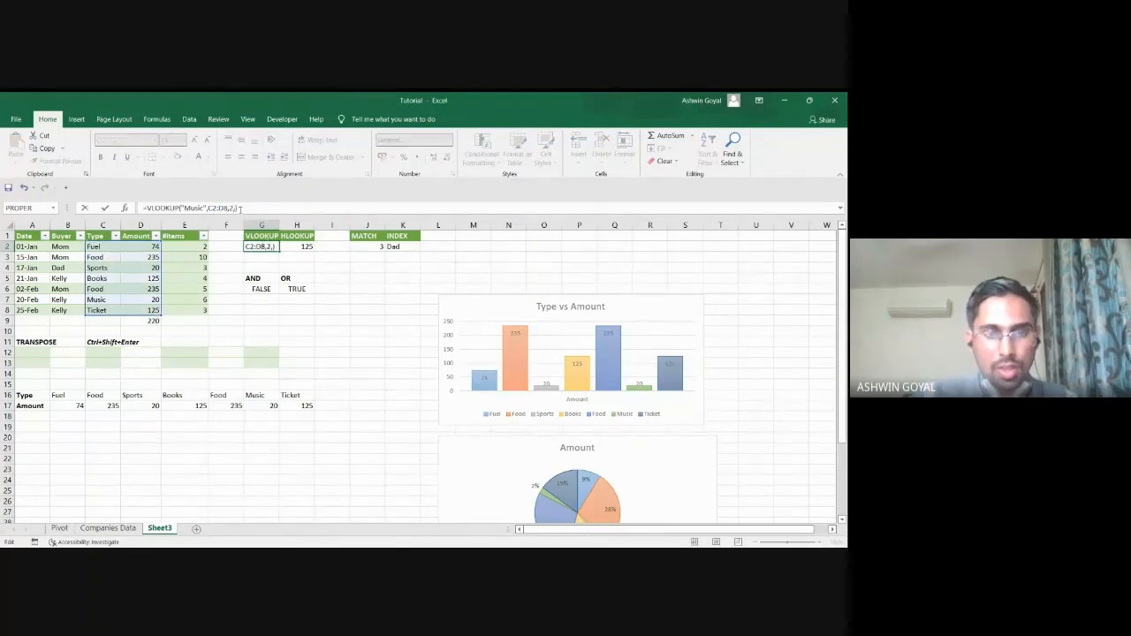
pyautogui.write(',')
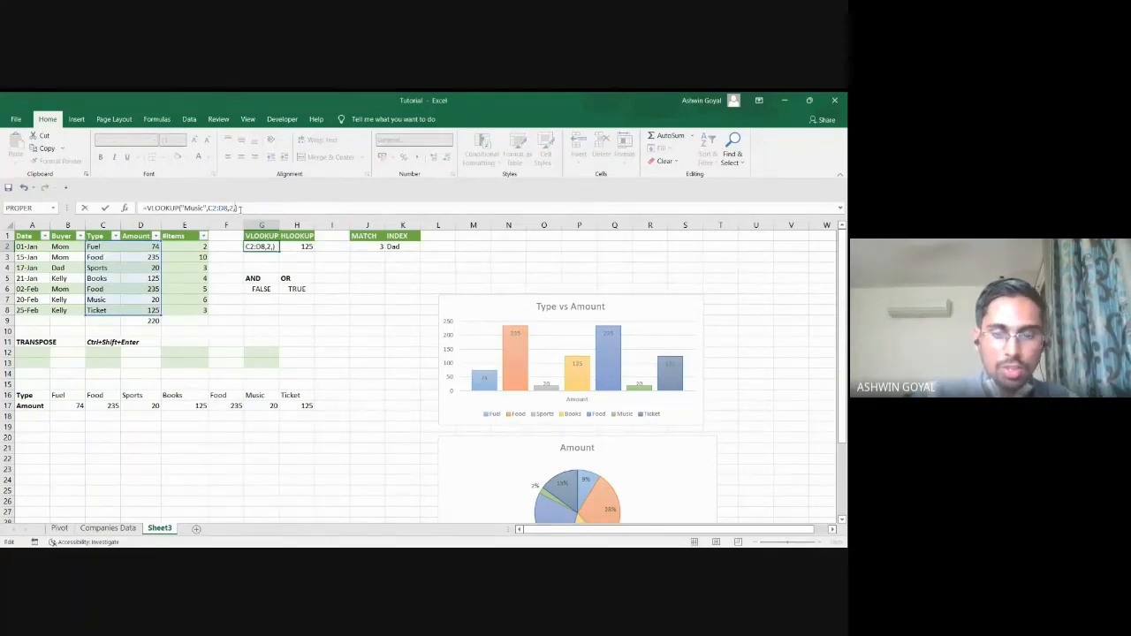
pyautogui.write('1')
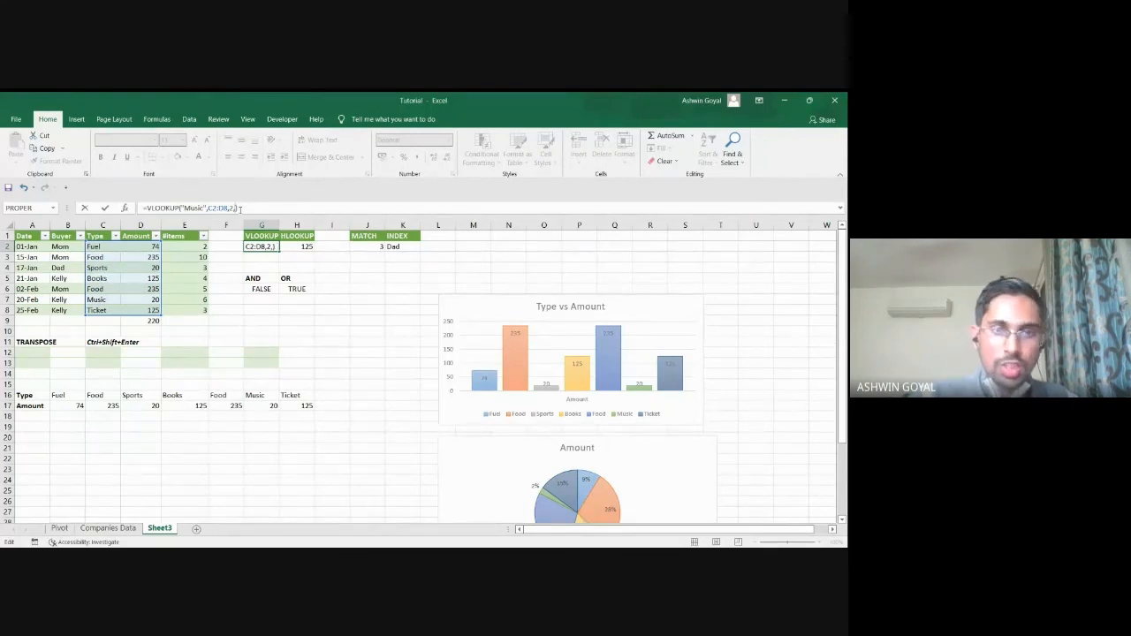
pyautogui.write('0')
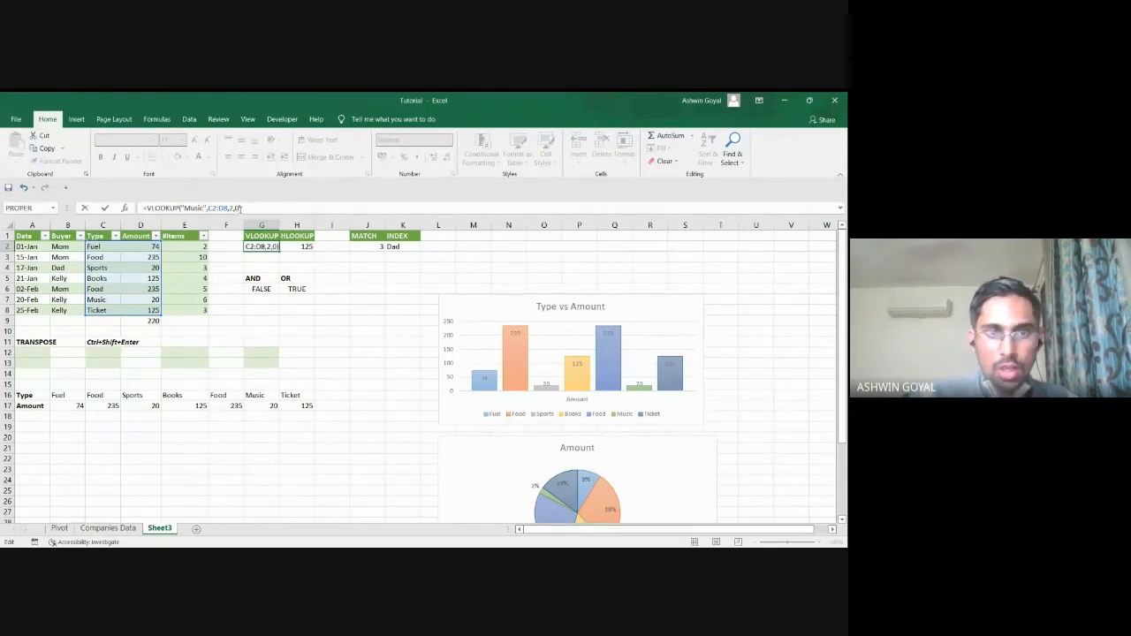
pyautogui.press('Return')
# - Clear the extra amount from D9 and reselect the VLOOKUP cell G2
pyautogui.click(264, 249)
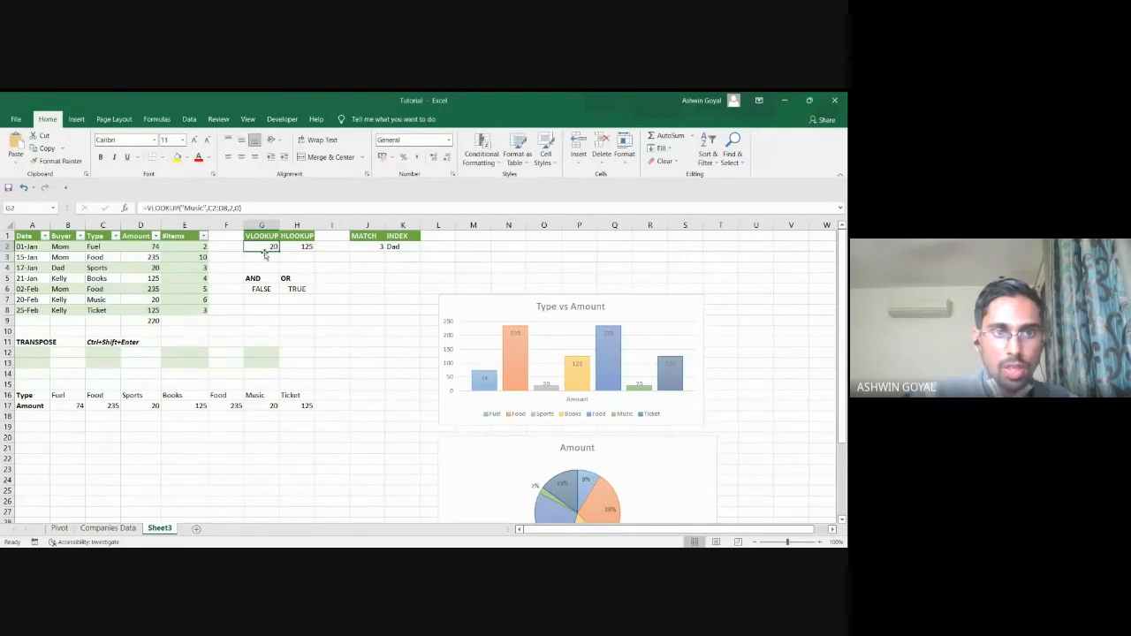
pyautogui.click(140, 321)
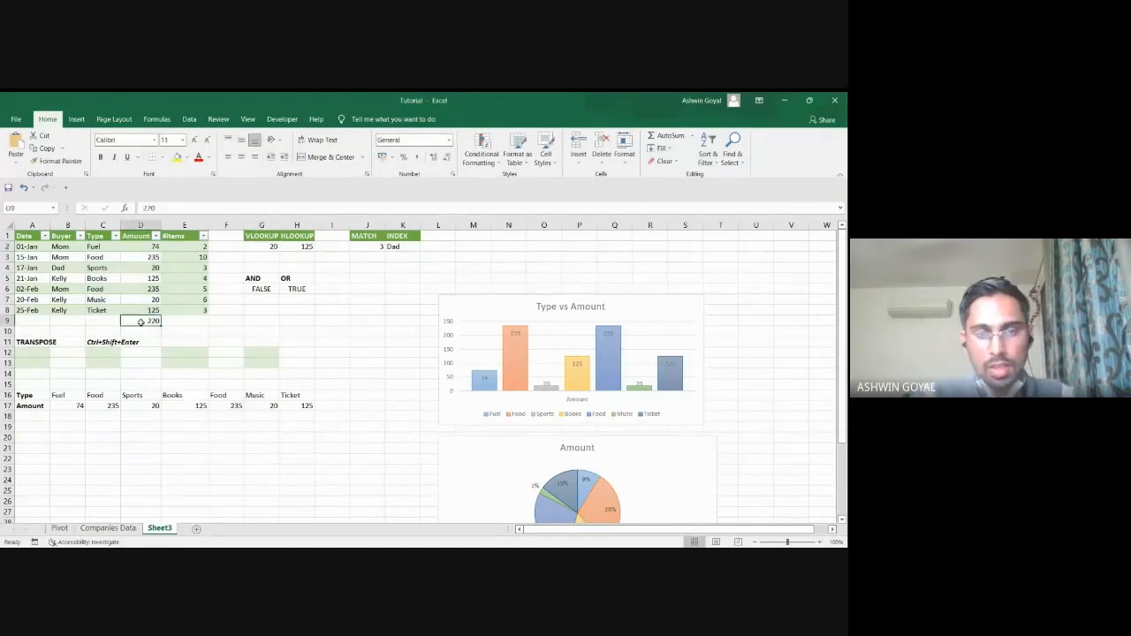
pyautogui.click(266, 245)
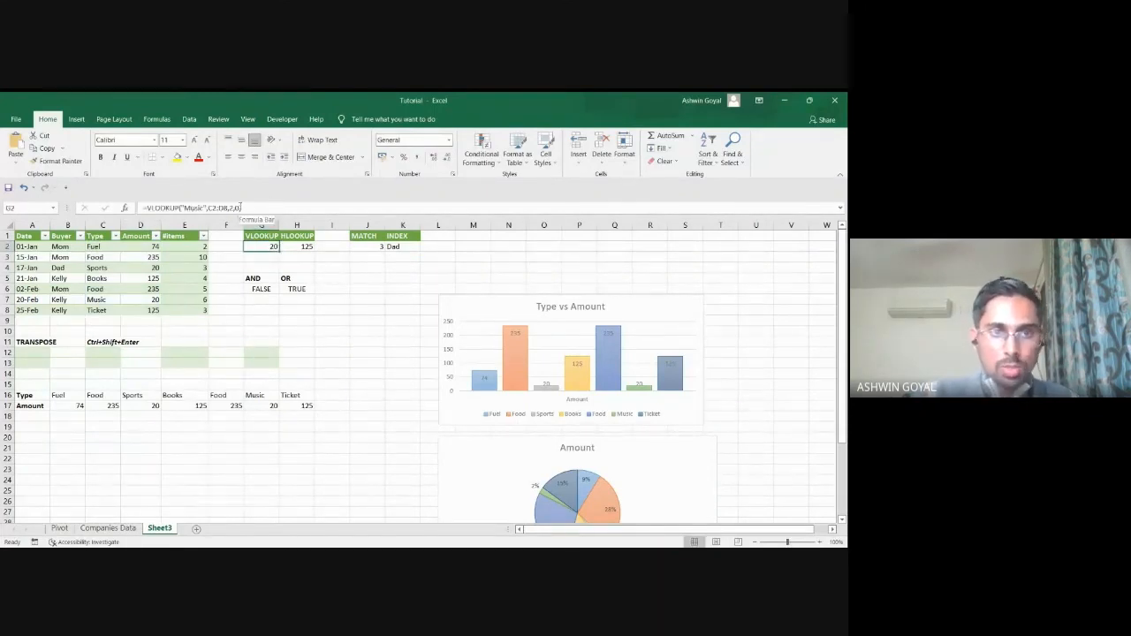